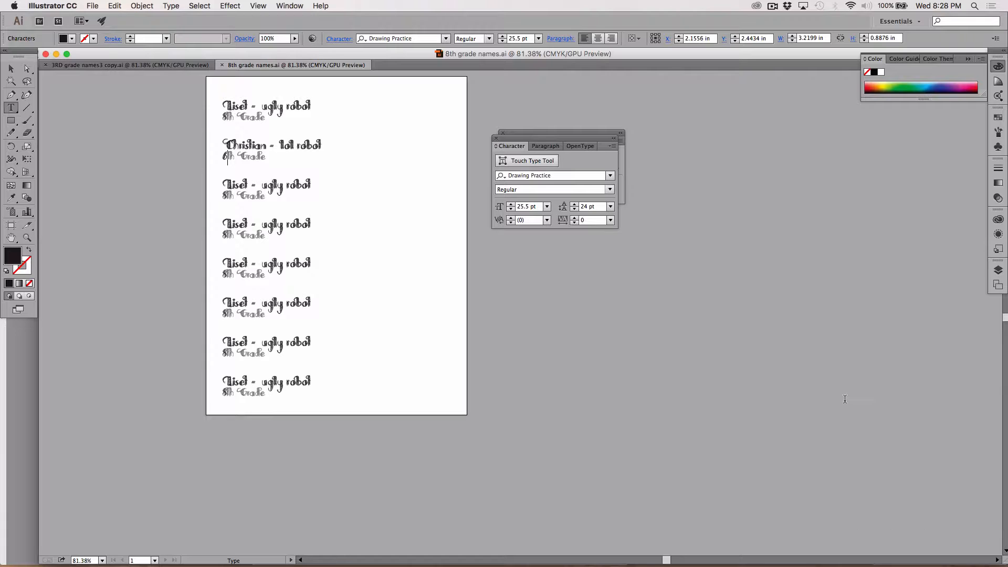
Start a new document with the Print profile, Letter size and inches as the units
left_click(89, 6)
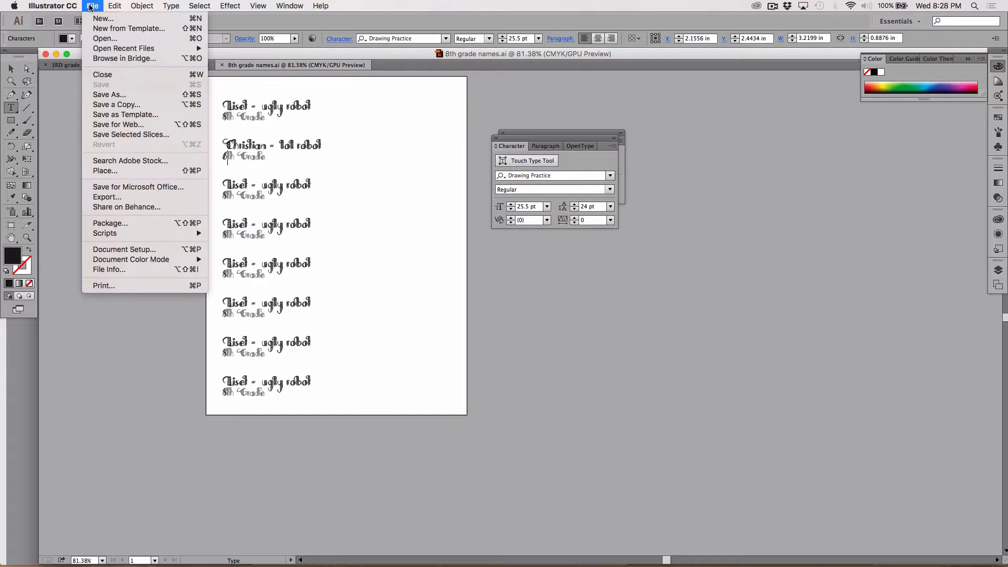
left_click(103, 19)
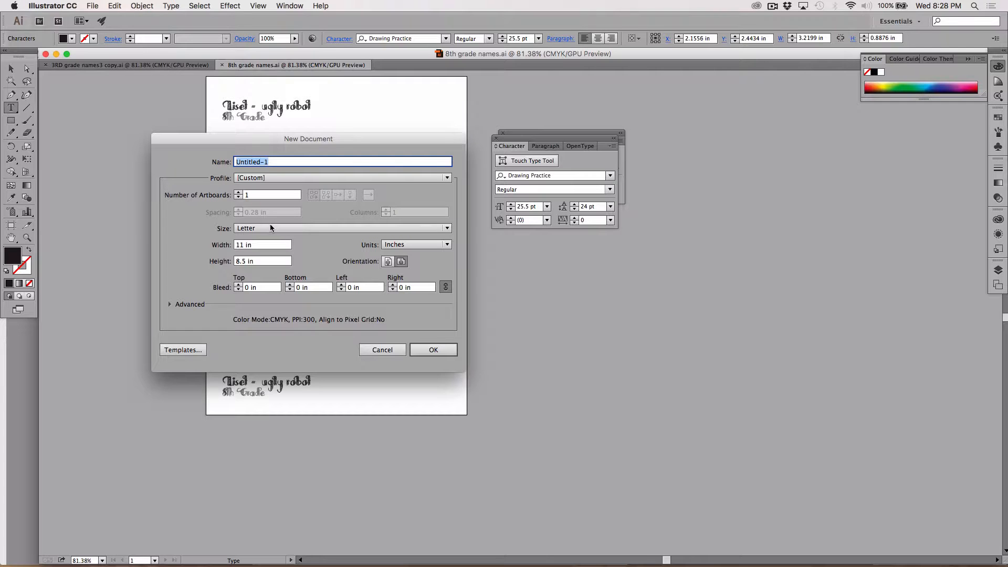
left_click(253, 178)
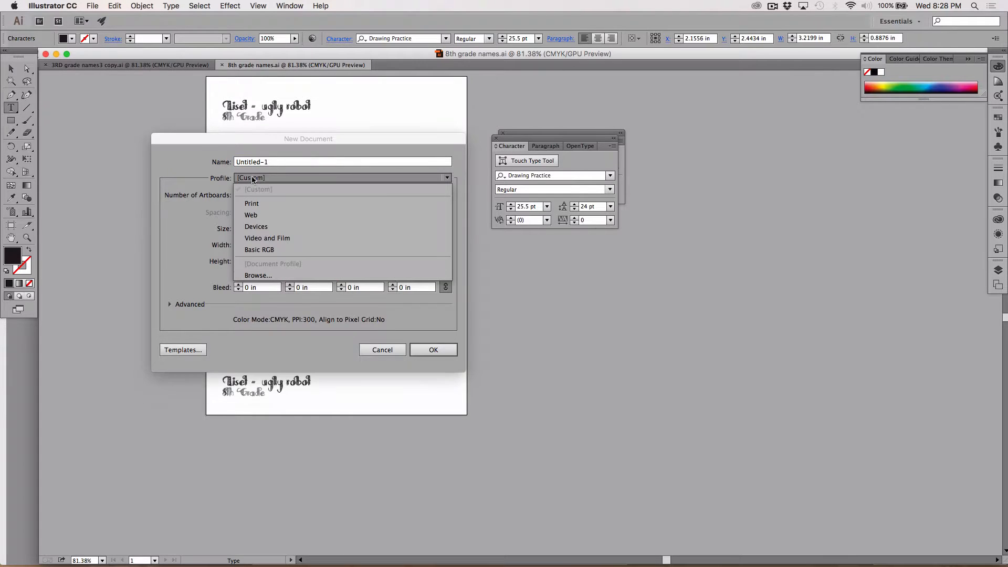
left_click(253, 205)
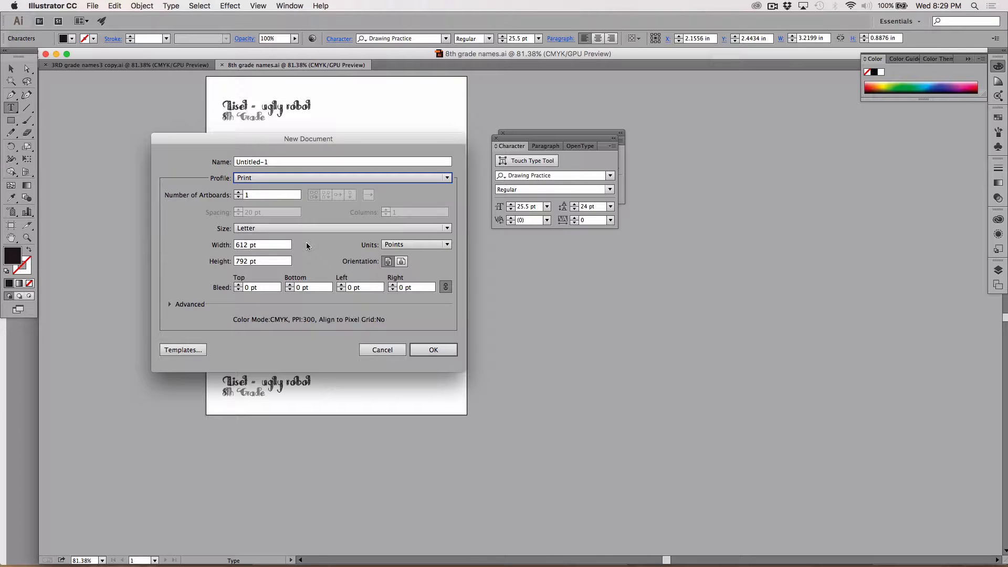
left_click(271, 230)
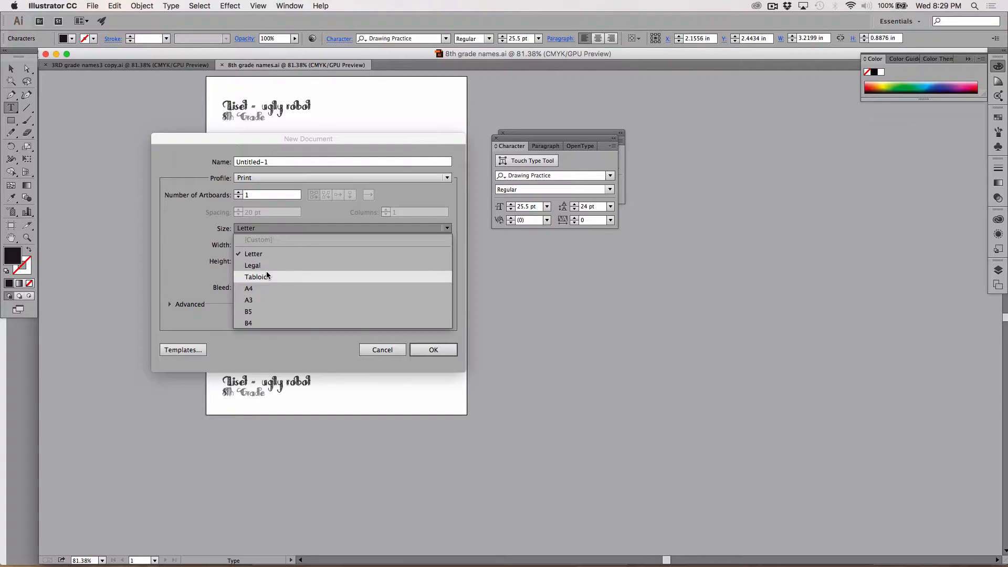
left_click(251, 230)
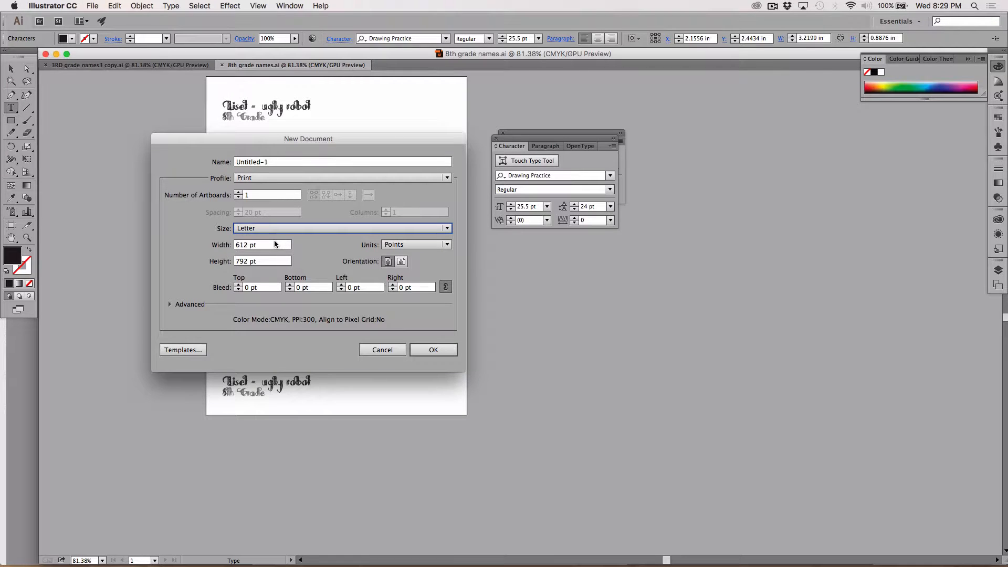
left_click(400, 246)
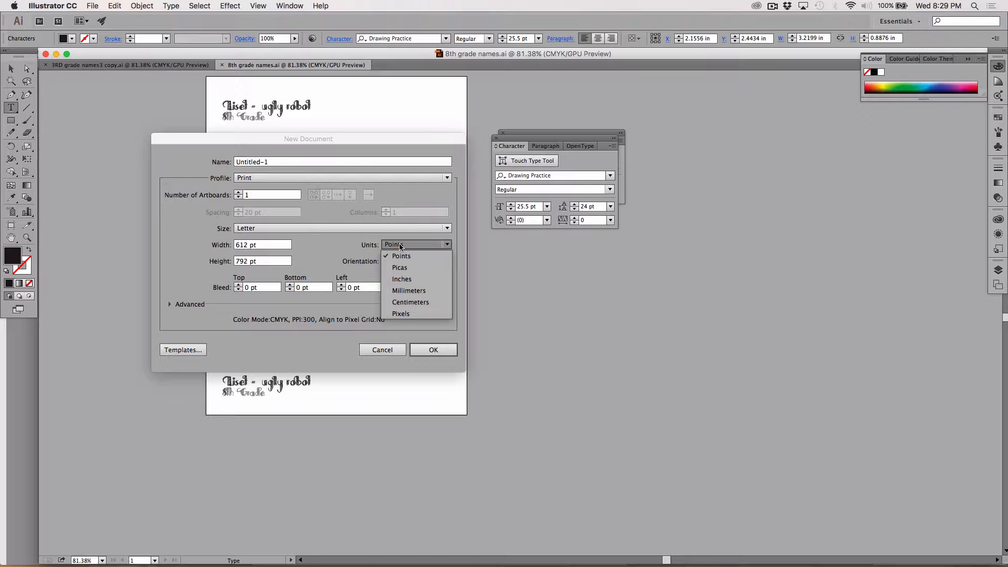
left_click(402, 279)
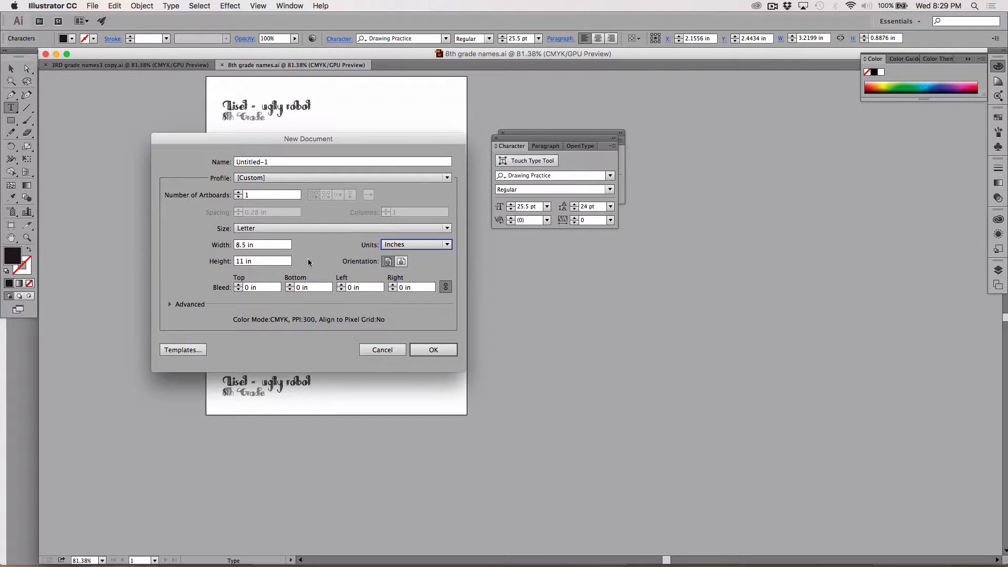
Set the new document's width to 24 in and height to 36 in, with portrait orientation
left_click(270, 245)
left_click_drag(269, 246, 216, 242)
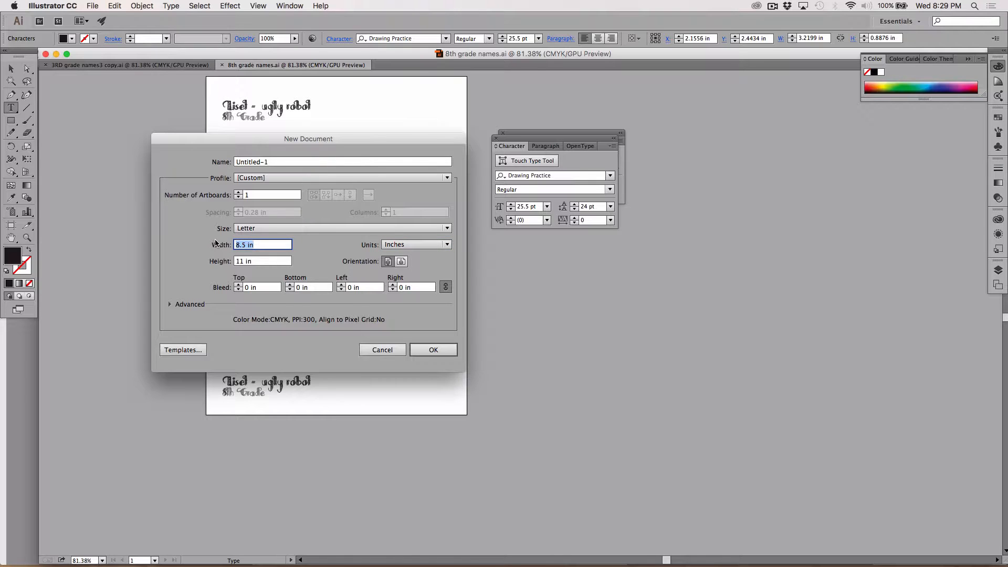
type("24")
left_click(260, 263)
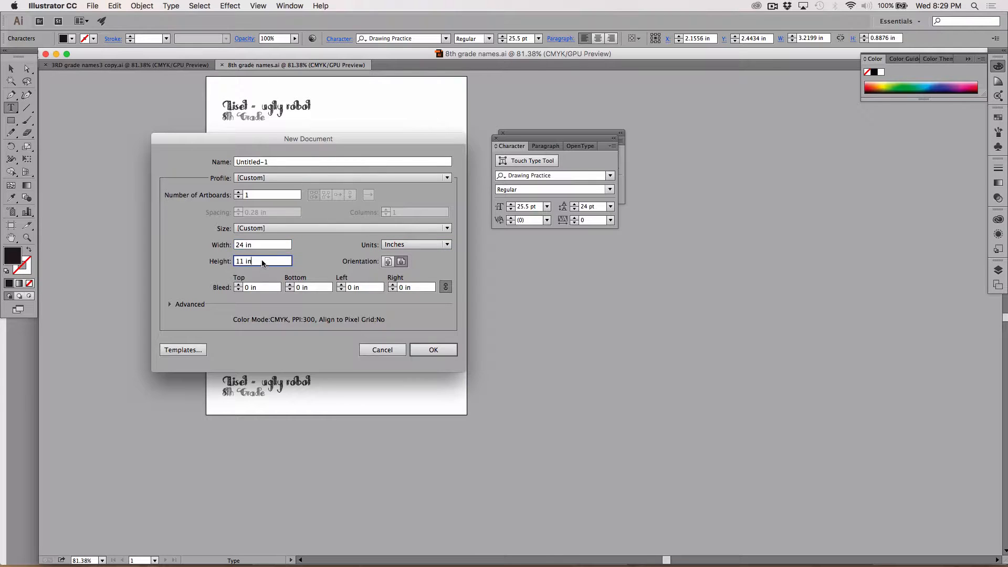
left_click_drag(260, 263, 226, 264)
type("36")
left_click(388, 262)
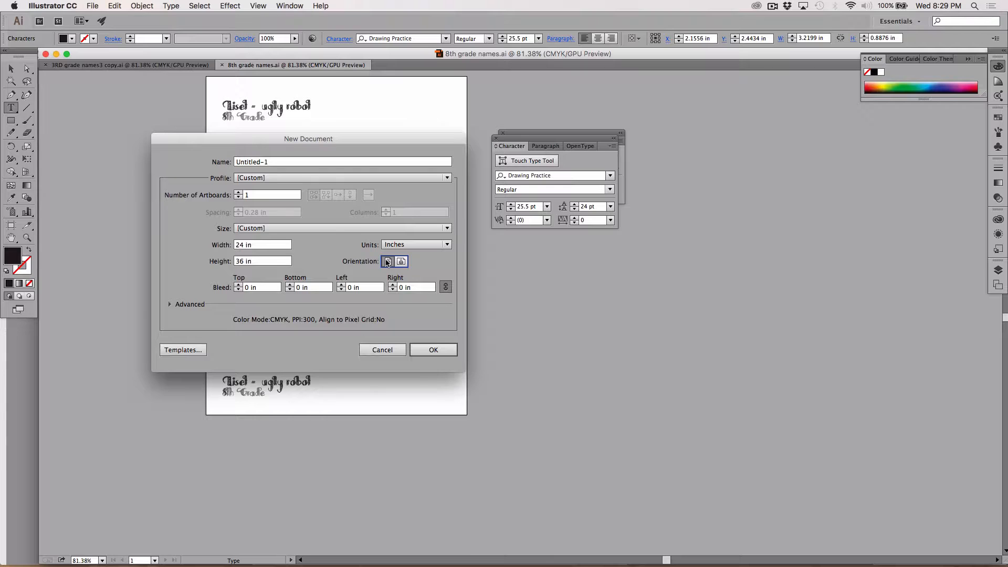
Set the bleed to 0.25 in on all sides, show the advanced settings and create the document
left_click(261, 288)
left_click_drag(261, 288, 240, 288)
key("BackSpace")
type(".25")
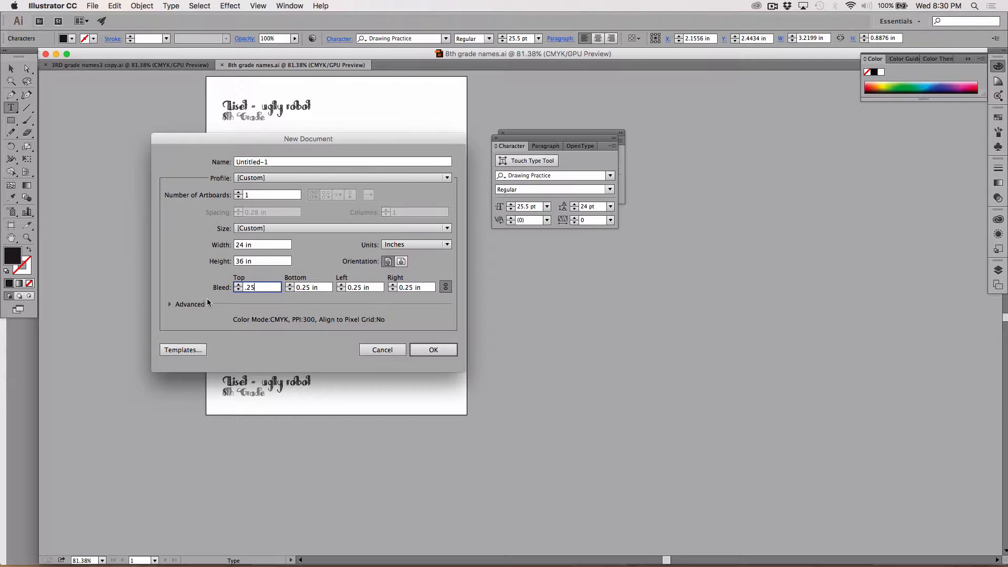
left_click(169, 304)
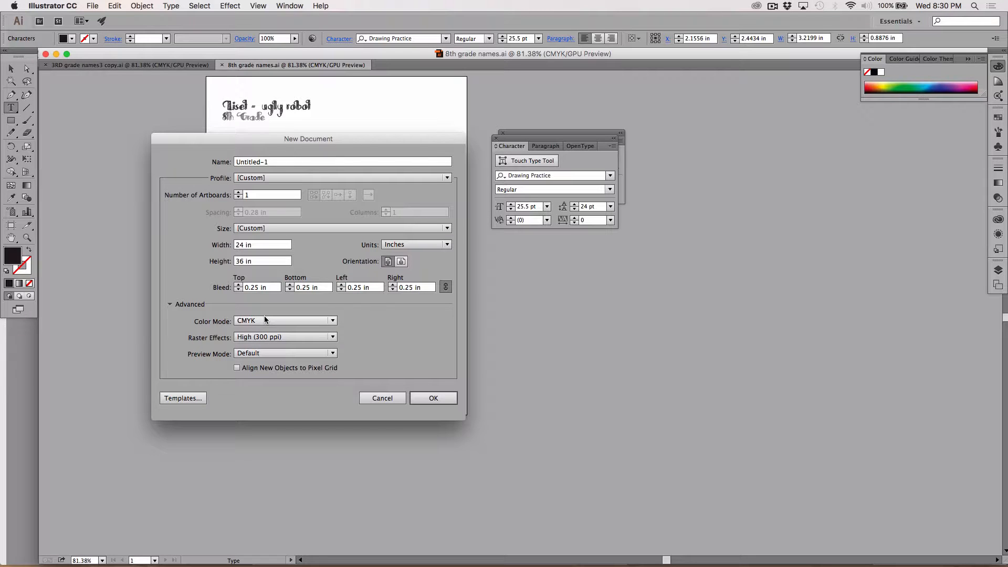
left_click(427, 400)
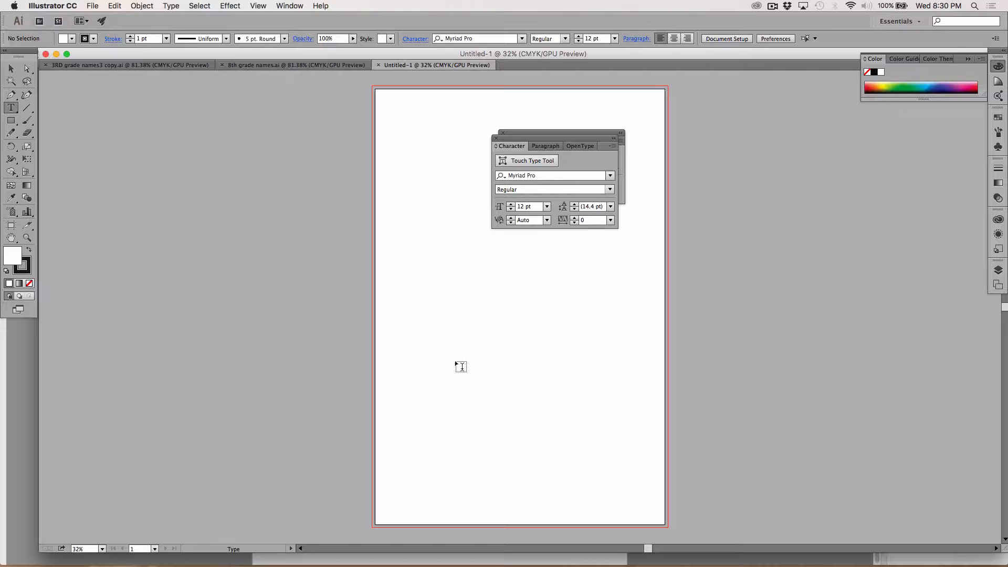
Move the floating Character and Align panel groups off the artboard and separate them from each other
left_click_drag(506, 138, 722, 103)
left_click_drag(555, 131, 765, 212)
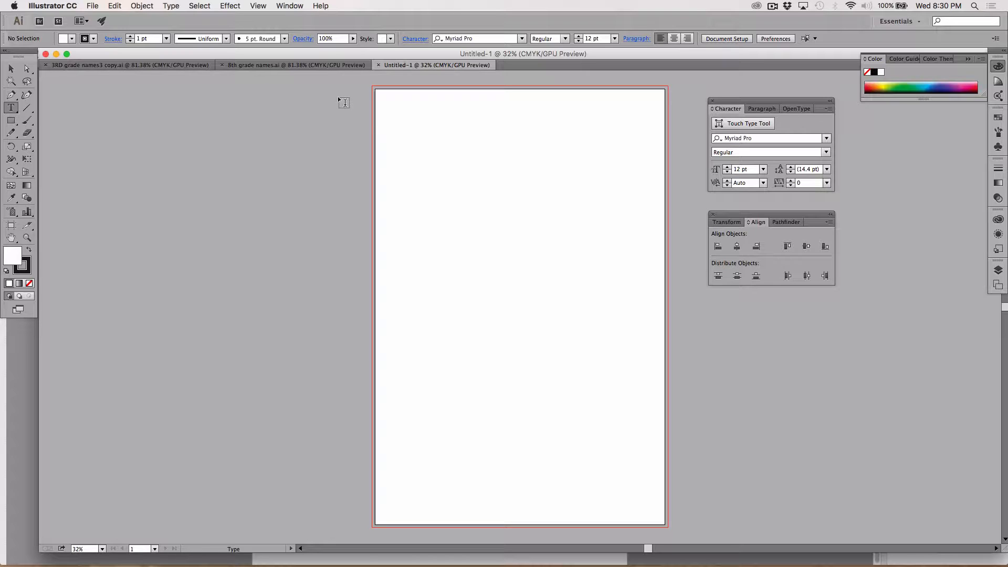
Save the document to the Desktop as quick_poster in Adobe Illustrator format with the default Illustrator CC options
left_click(92, 6)
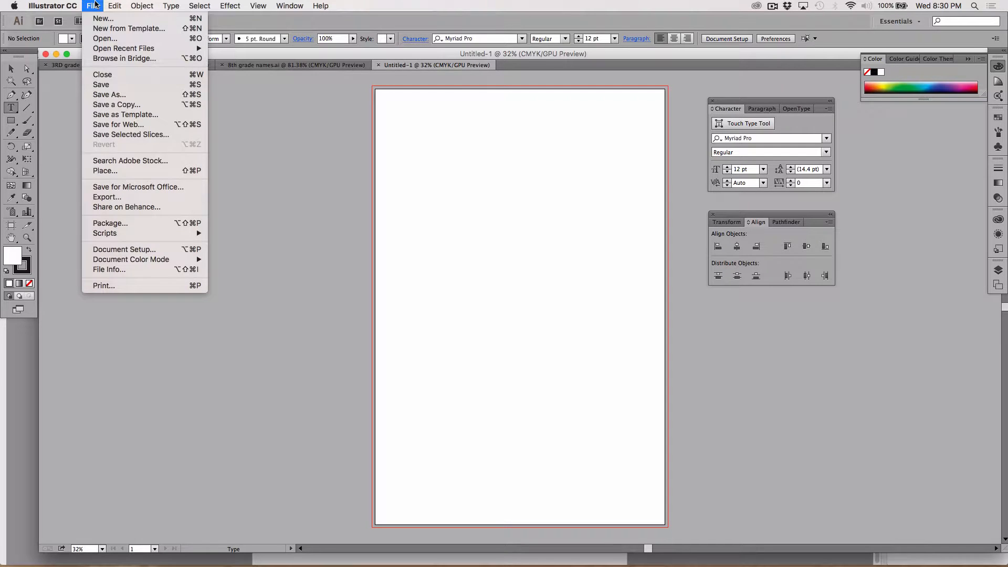
left_click(100, 95)
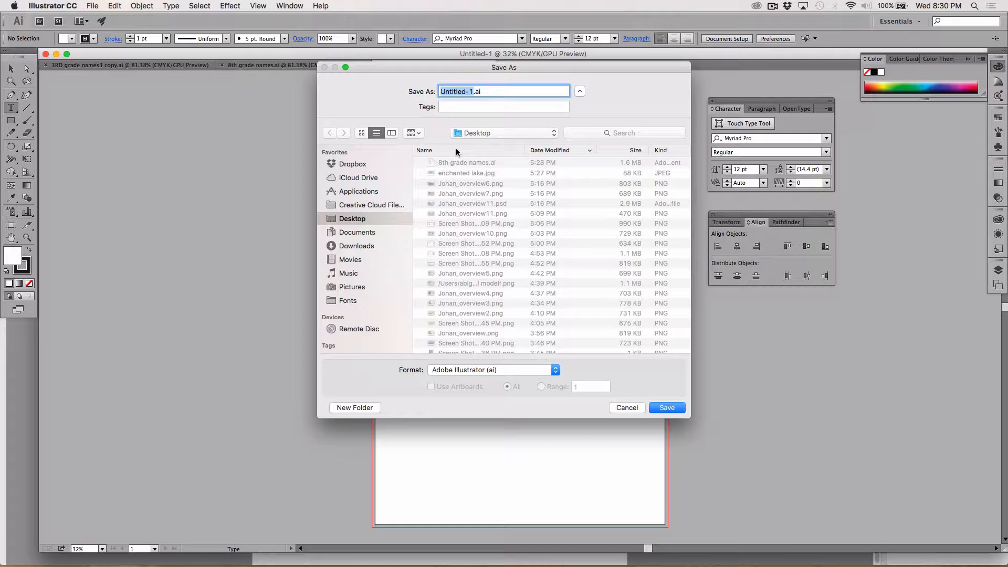
type("quick_poster")
left_click(658, 407)
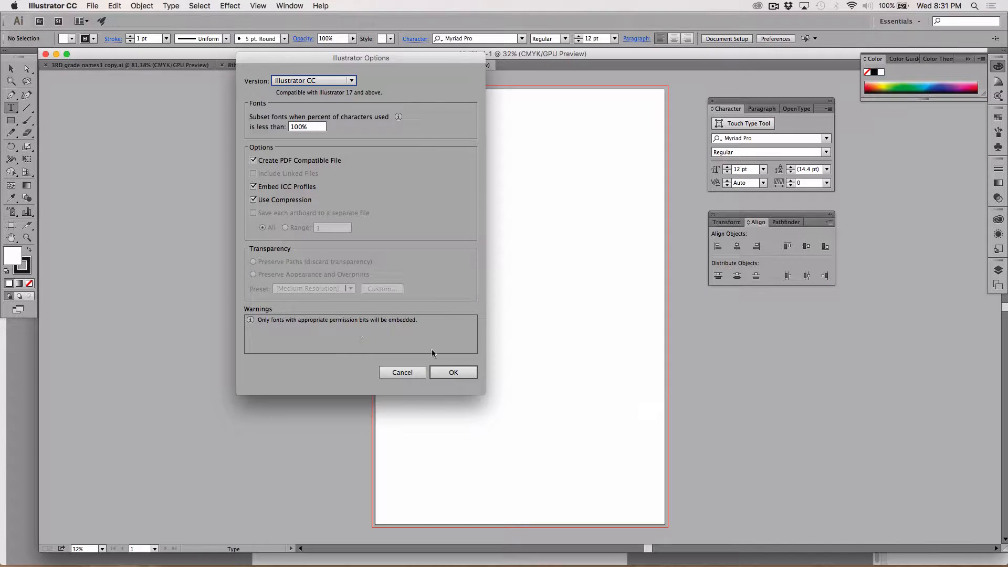
left_click(451, 374)
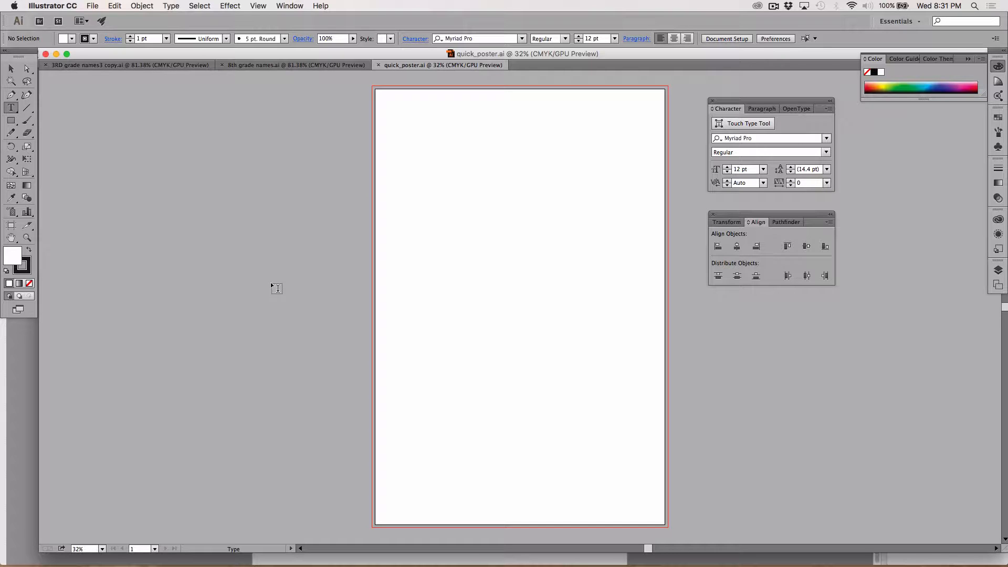
left_click(773, 5)
left_click(785, 39)
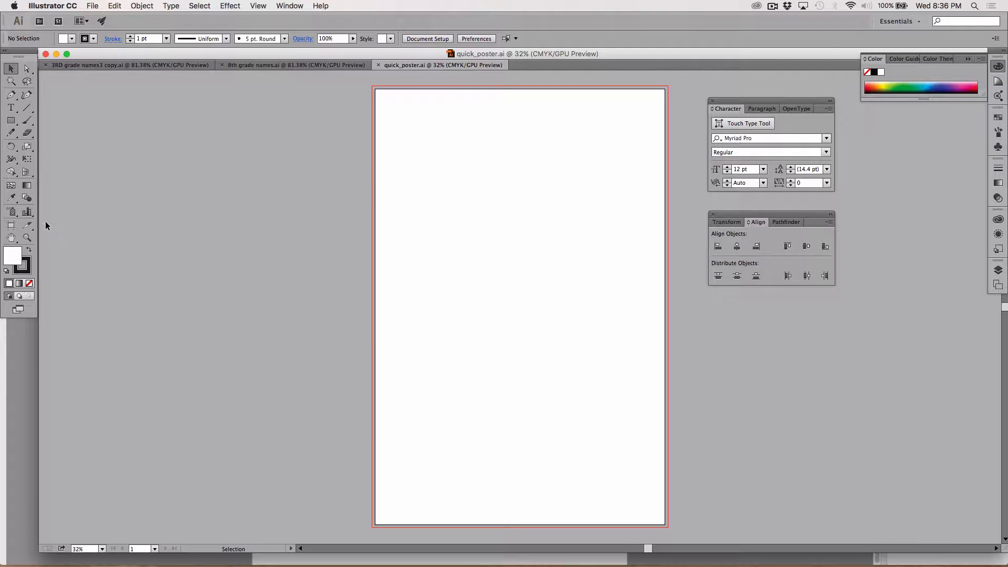
Create a second artboard, about 24.65 in wide and 17.5 in high, beside the lower half of the poster artboard
key("m")
left_click(12, 226)
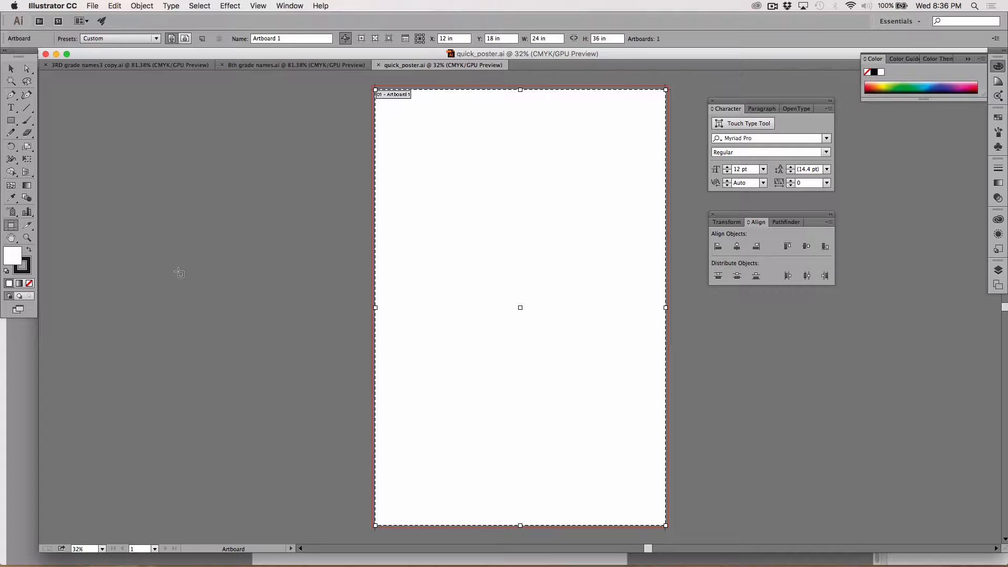
left_click_drag(56, 308, 354, 519)
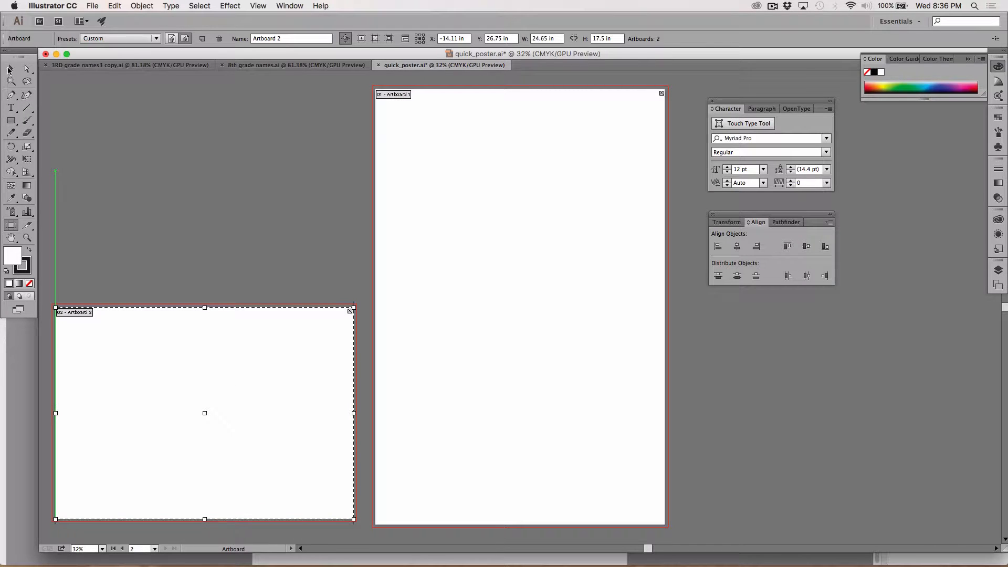
left_click(10, 69)
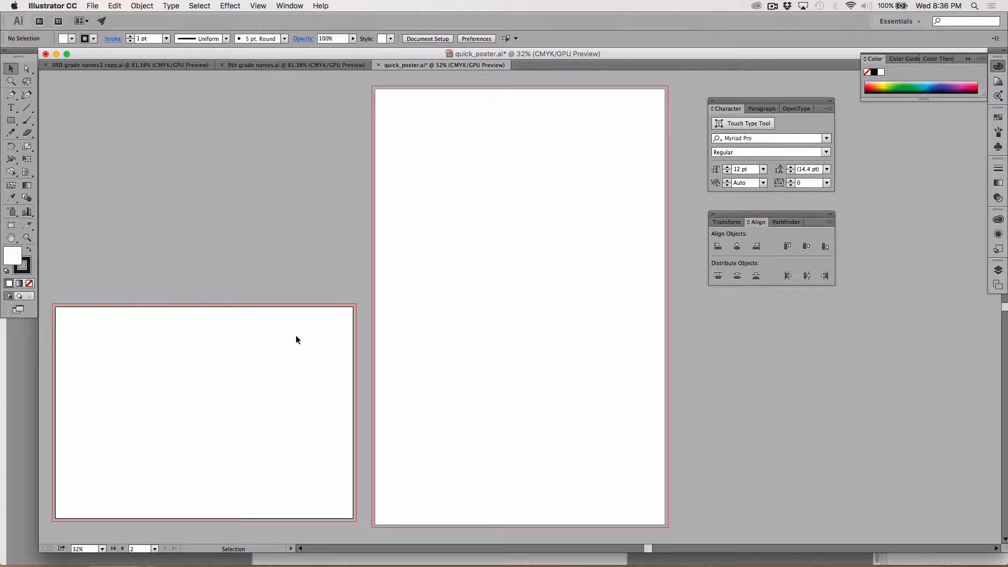
Draw a rectangle about 4.86 by 4.56 in near the second artboard's upper-left corner and remove its stroke
left_click(12, 120)
left_click_drag(70, 327, 130, 384)
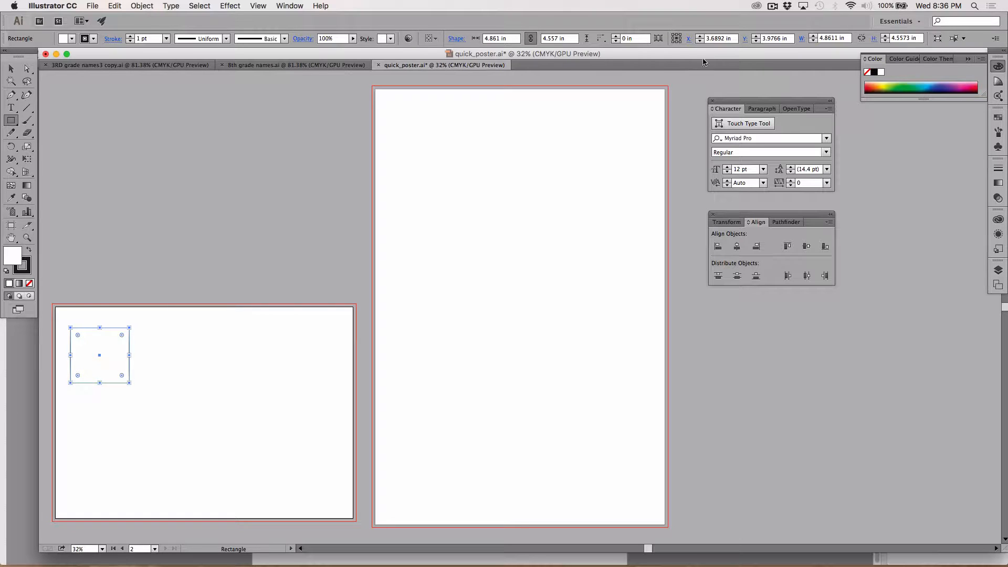
left_click(772, 6)
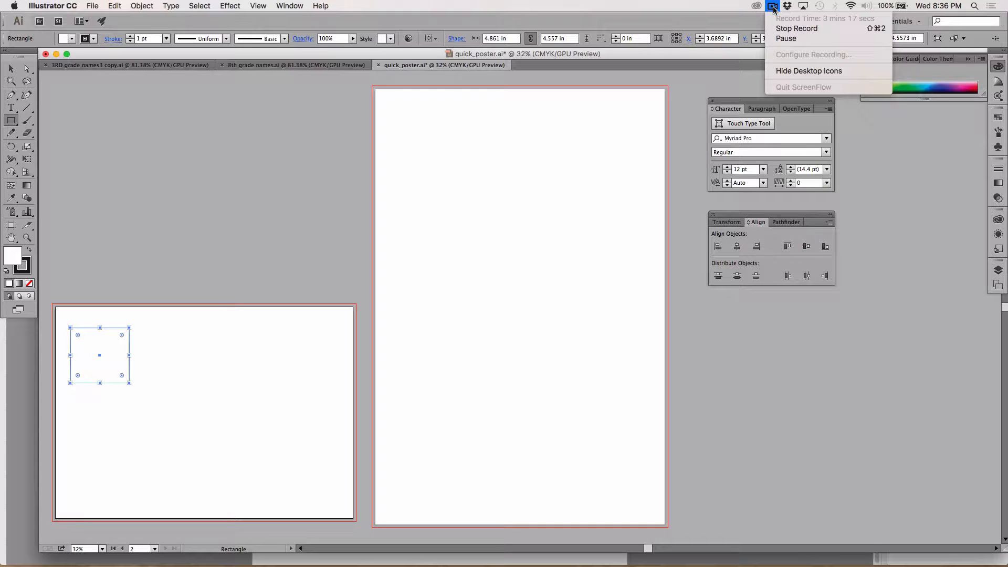
left_click(772, 7)
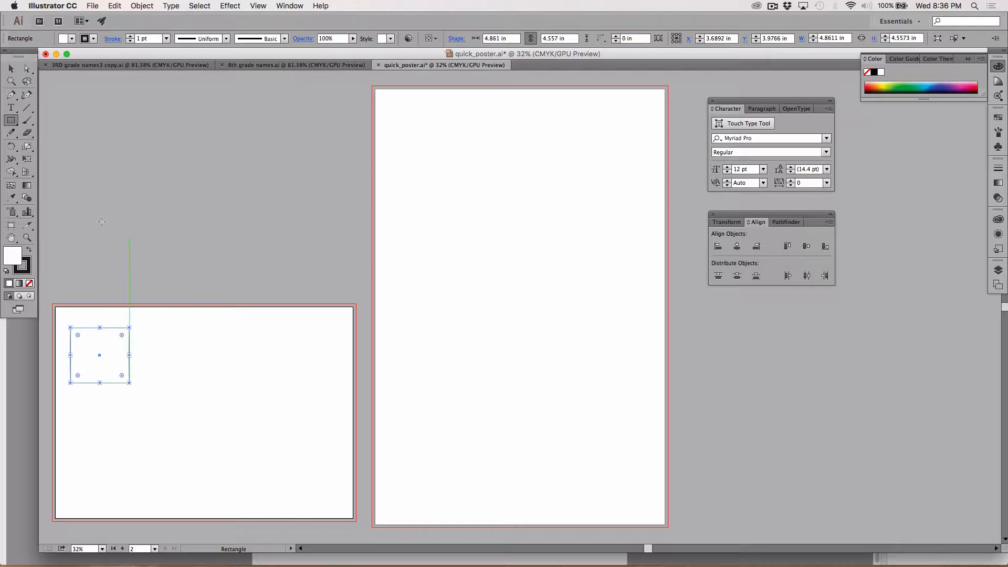
left_click(25, 269)
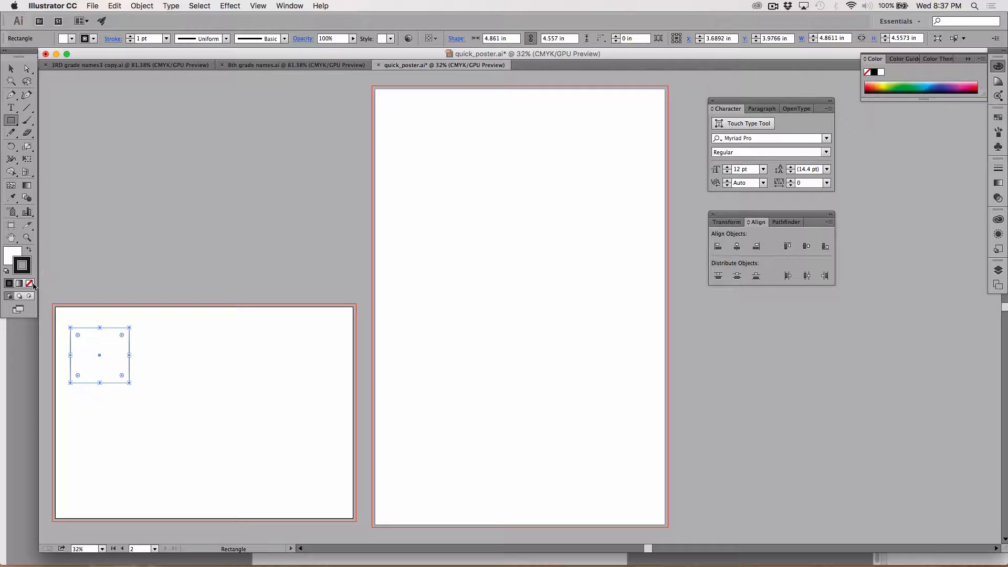
left_click(29, 284)
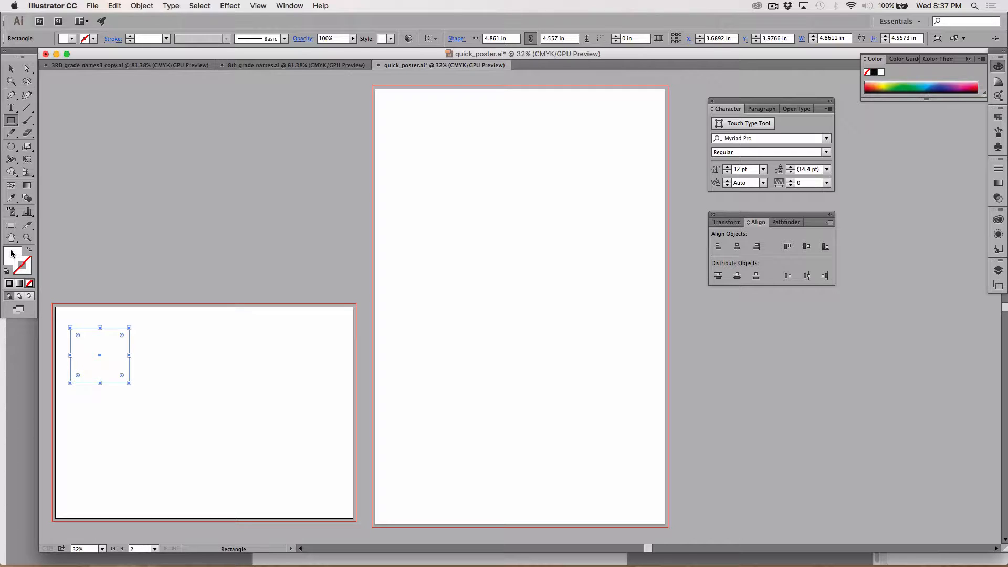
Fill the rectangle with a purple of C 70%, M 90%, Y 0% and K 0%
left_click(11, 254)
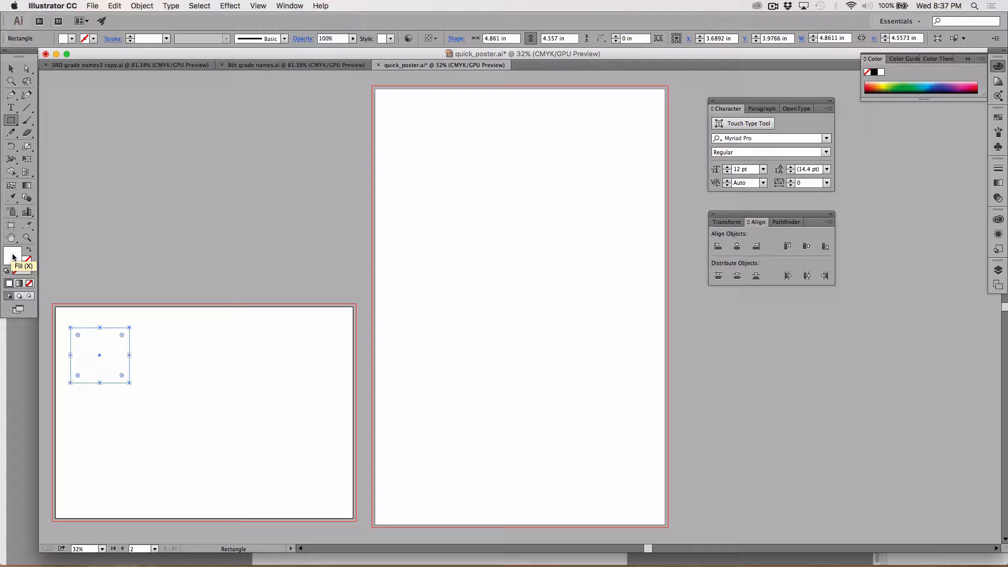
double_click(13, 257)
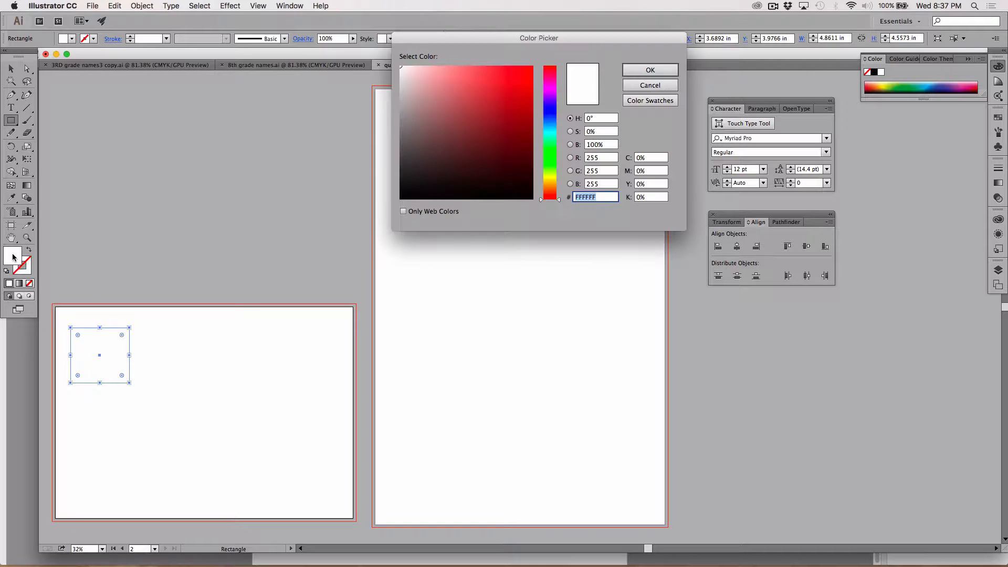
left_click(550, 100)
left_click(507, 104)
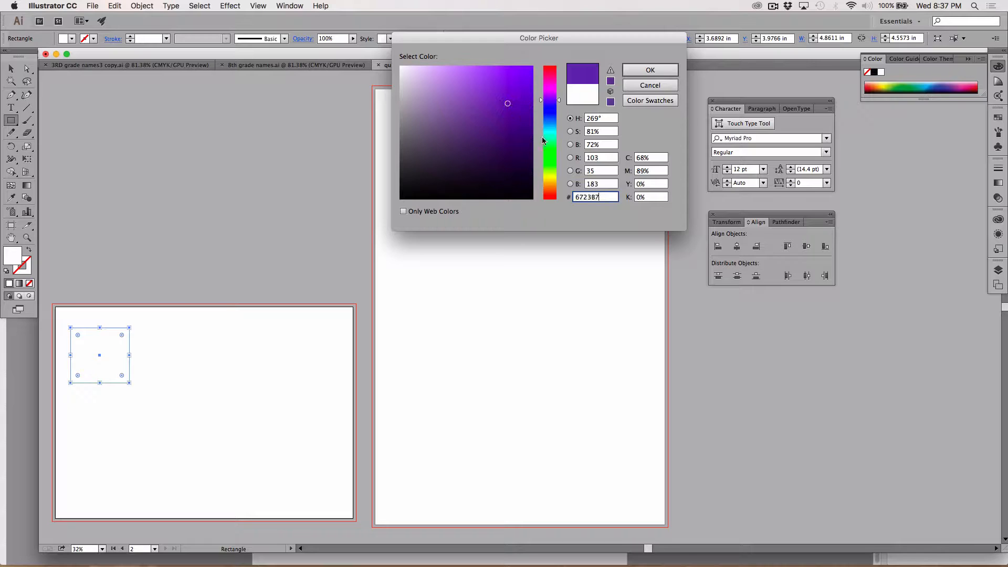
left_click(652, 158)
type("70")
key("Tab")
type("9")
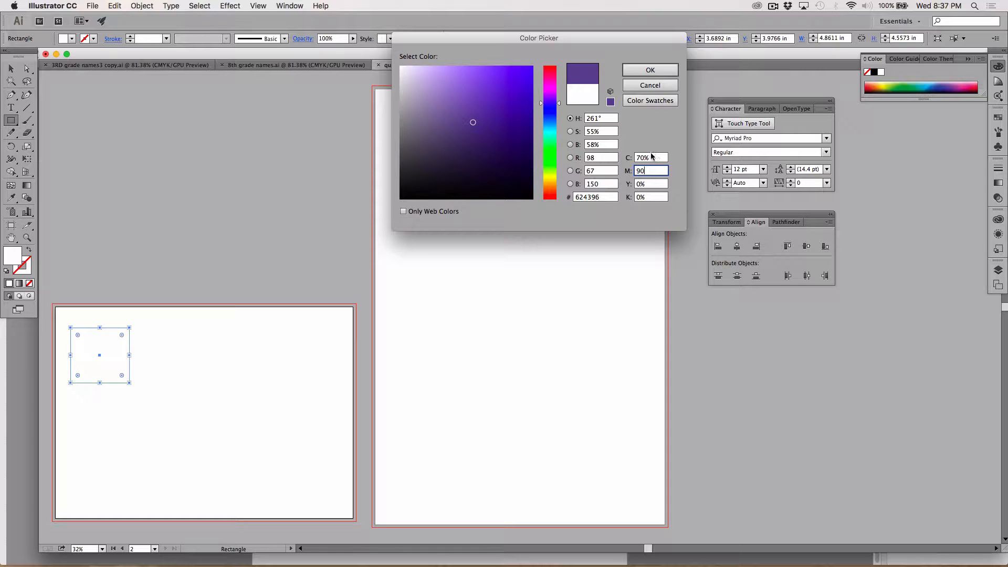
left_click(647, 71)
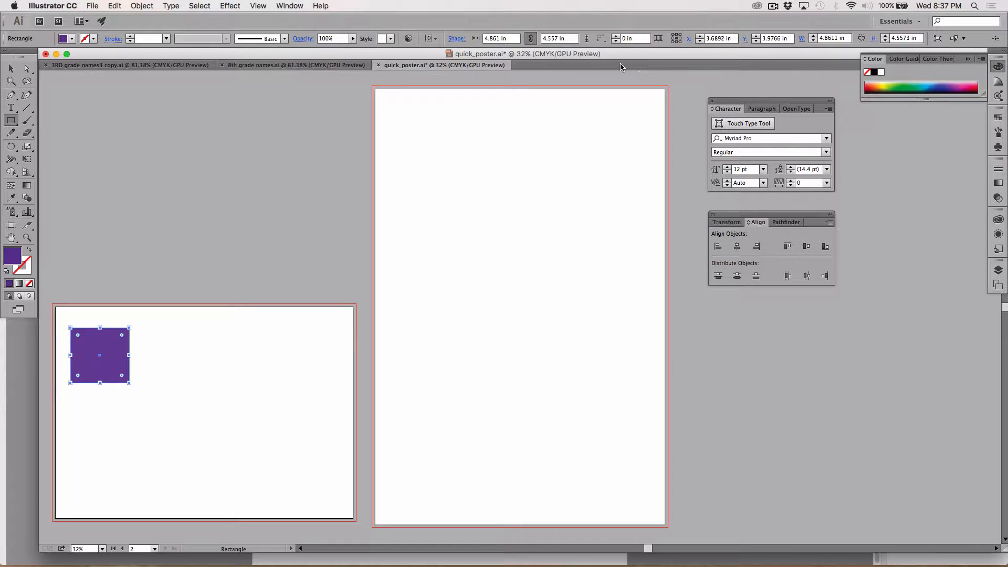
left_click(11, 68)
left_click(87, 288)
left_click(105, 351)
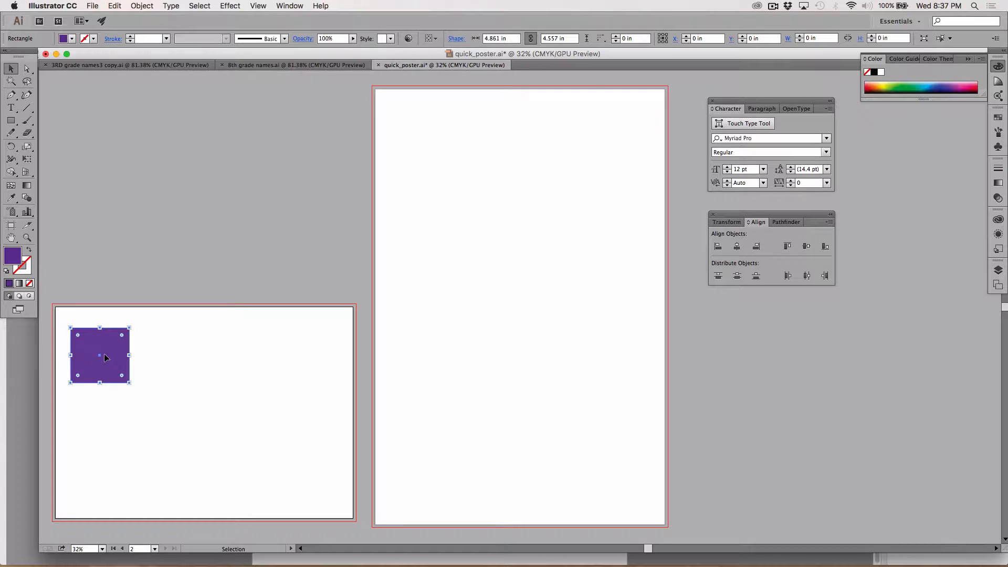
left_click_drag(117, 348, 317, 360)
key("Delete")
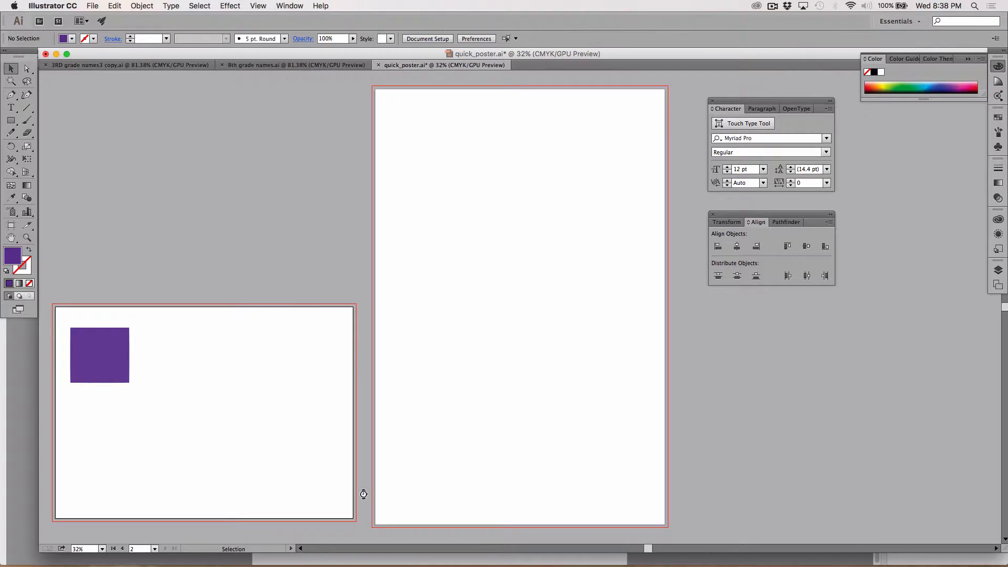
Copy the purple square and place the duplicate near the second artboard's upper-right corner, roughly level with the original
left_click(91, 374)
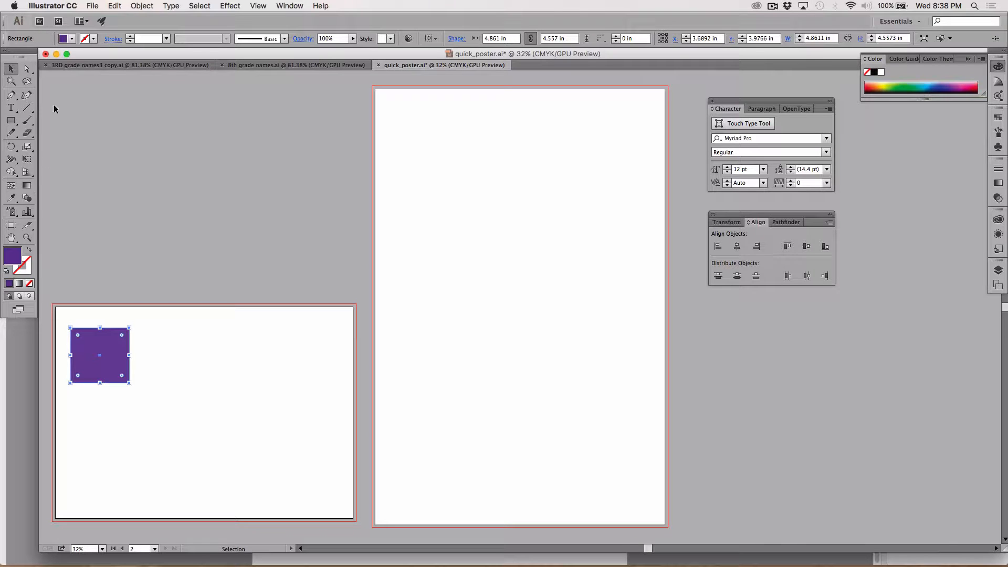
left_click(116, 6)
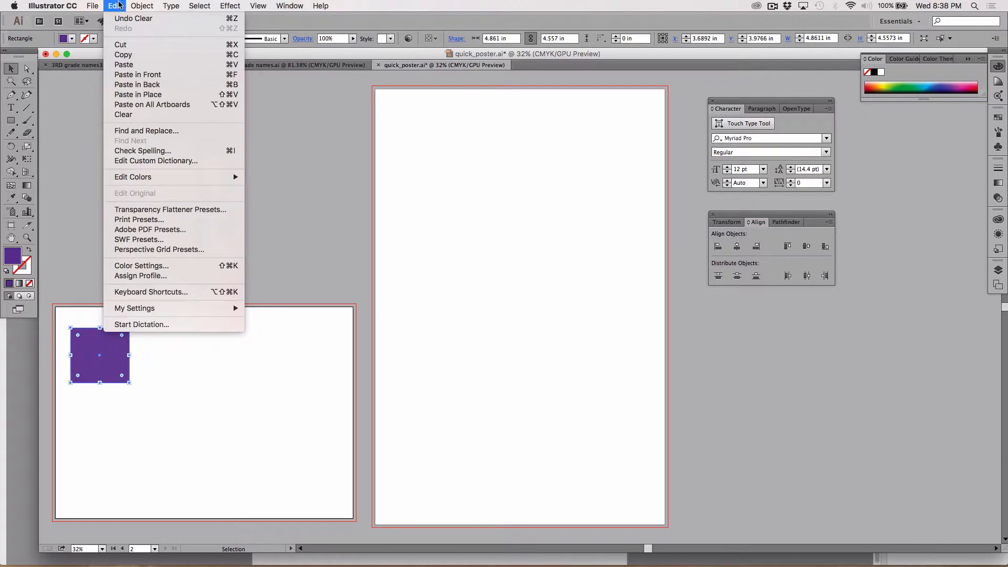
left_click(128, 55)
left_click(115, 6)
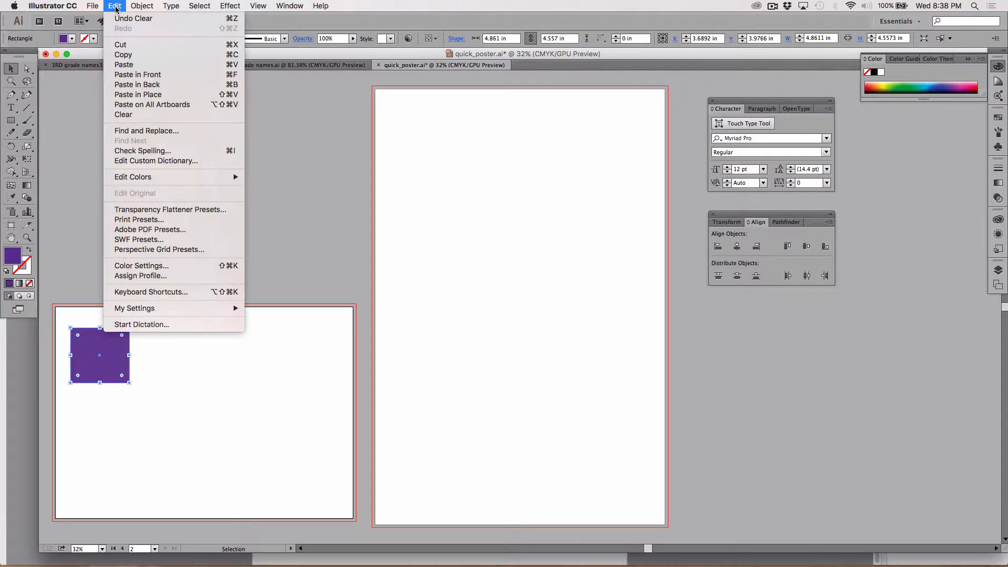
left_click(131, 65)
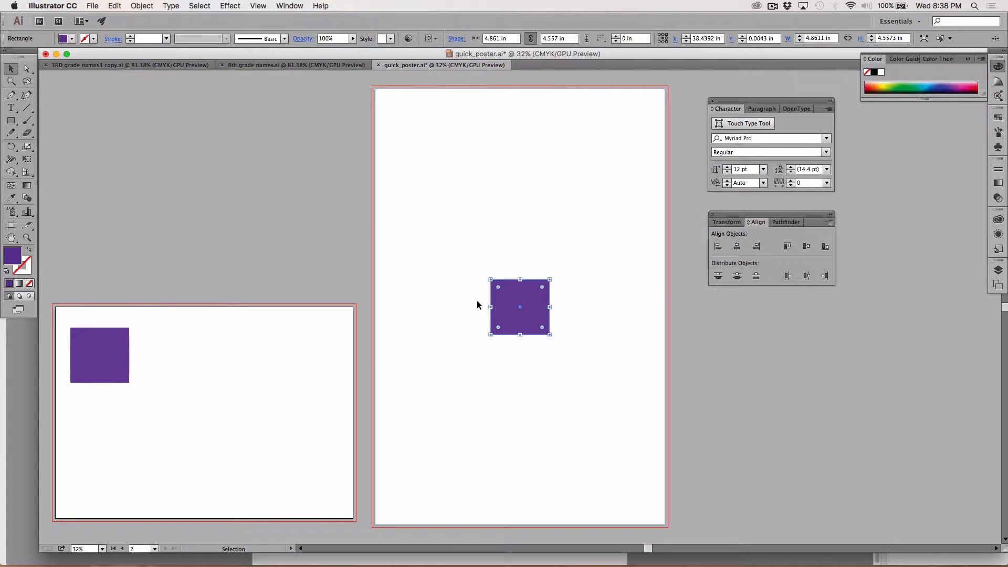
left_click_drag(506, 308, 280, 352)
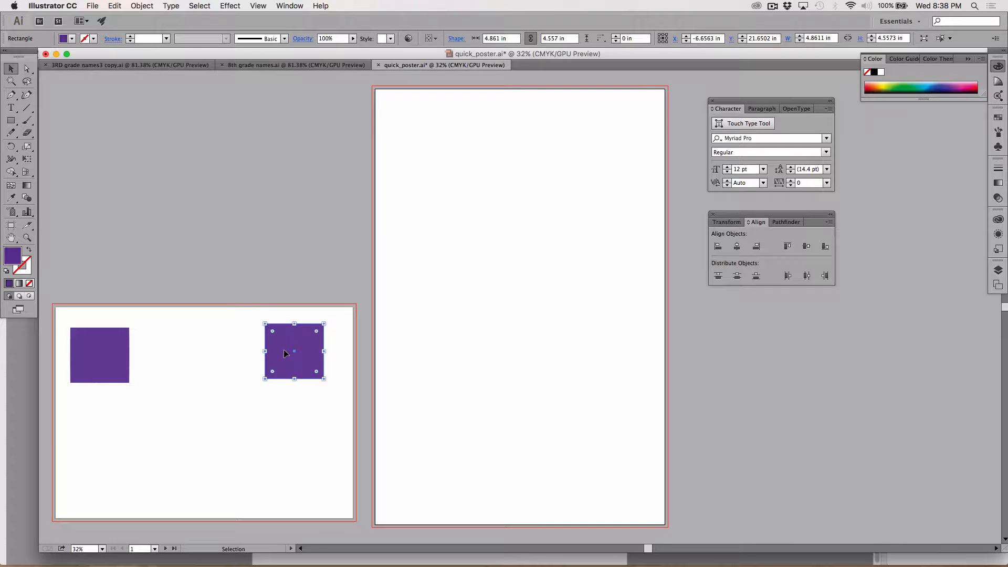
Fill the duplicated square with a light green of C 20%, M 0%, Y 60% and K 0%
double_click(16, 258)
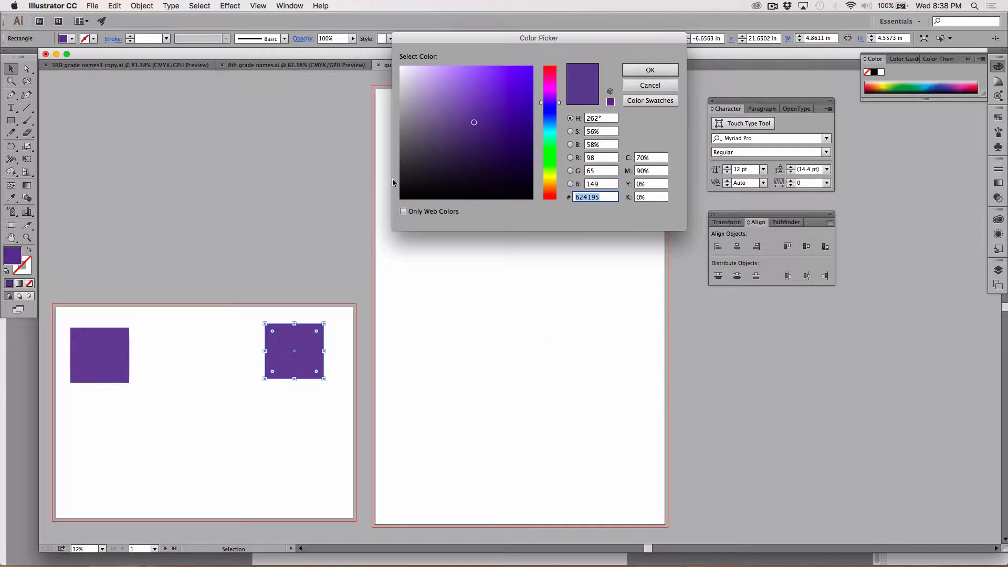
left_click(550, 171)
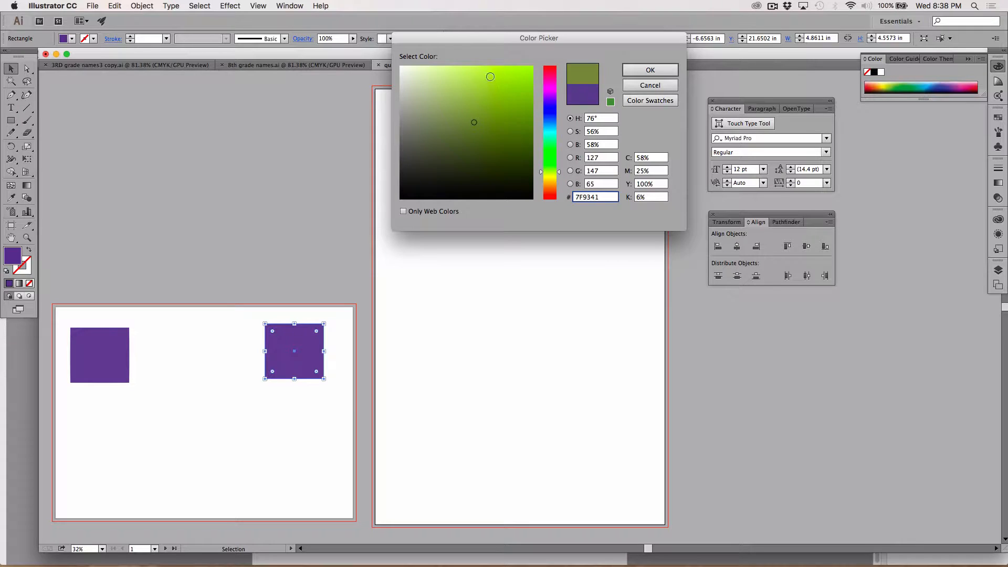
mouse_move(490, 77)
left_mouse_down()
mouse_move(487, 67)
mouse_move(470, 81)
mouse_move(456, 66)
left_mouse_up()
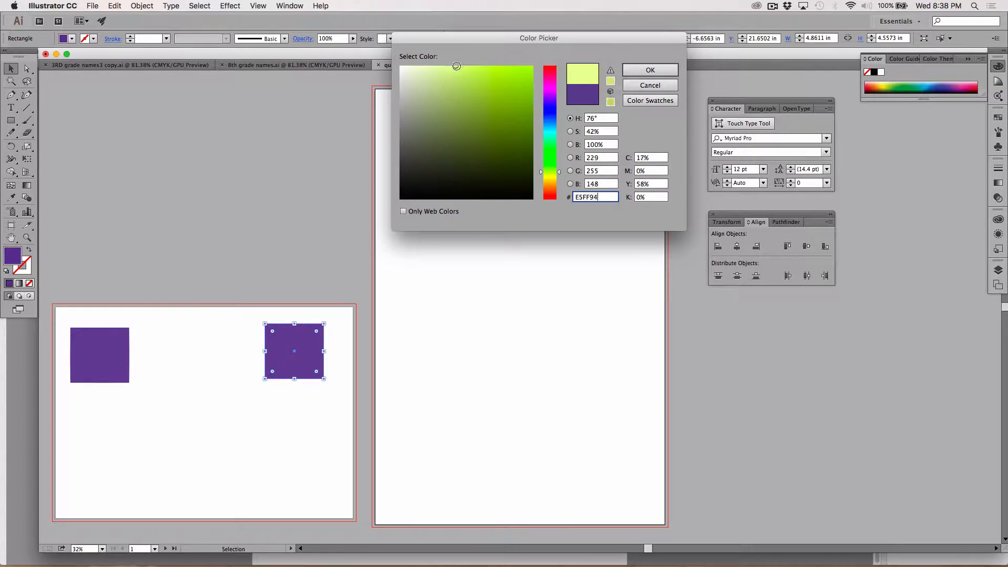
left_click(659, 157)
type("20")
key("Tab")
key("Tab")
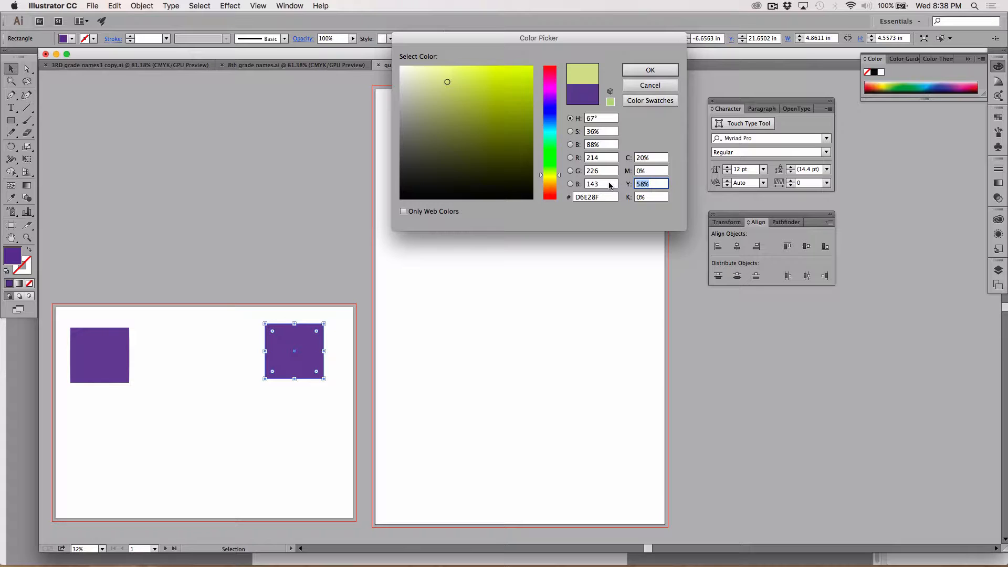
type("60")
left_click(655, 157)
left_click(656, 182)
left_click(655, 157)
left_click(646, 72)
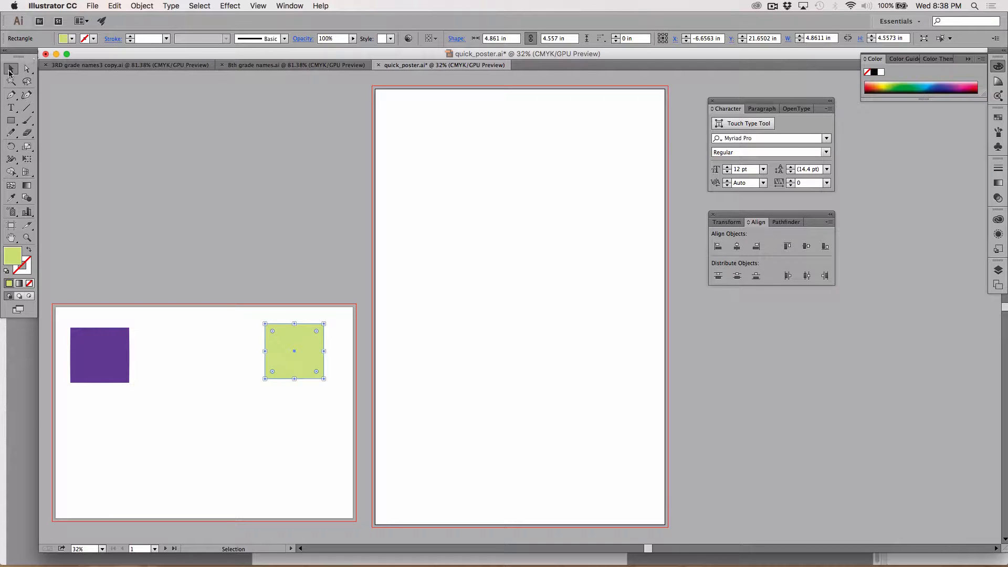
left_click(217, 155)
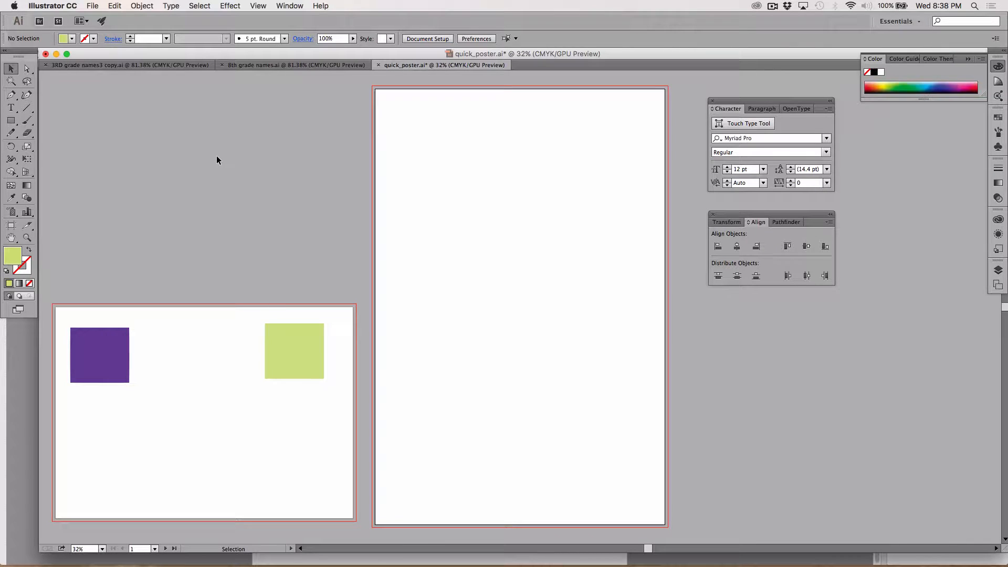
Make the green square's fill more saturated with C 24% and Y 80%
left_click(282, 350)
double_click(12, 258)
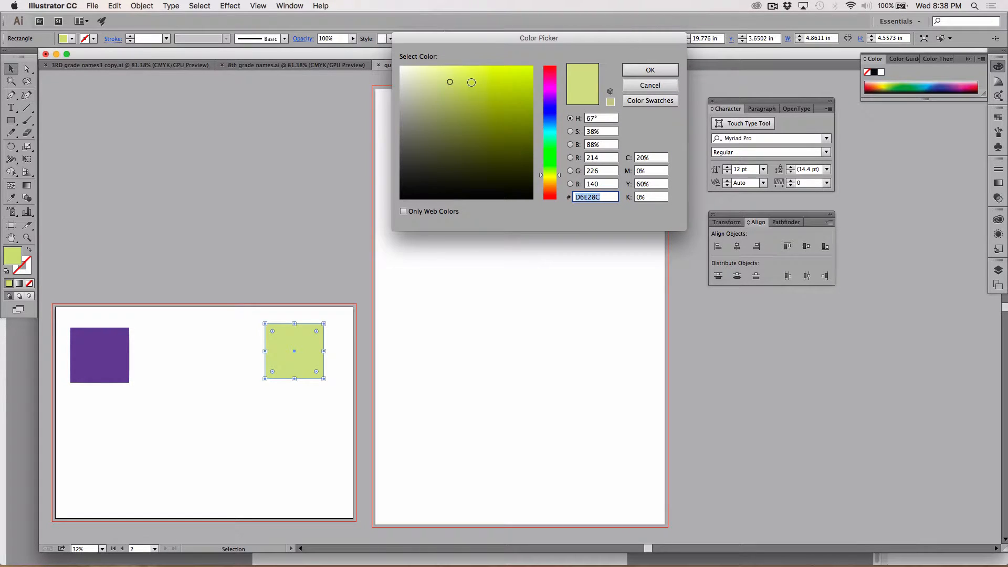
left_click(471, 83)
left_click(651, 159)
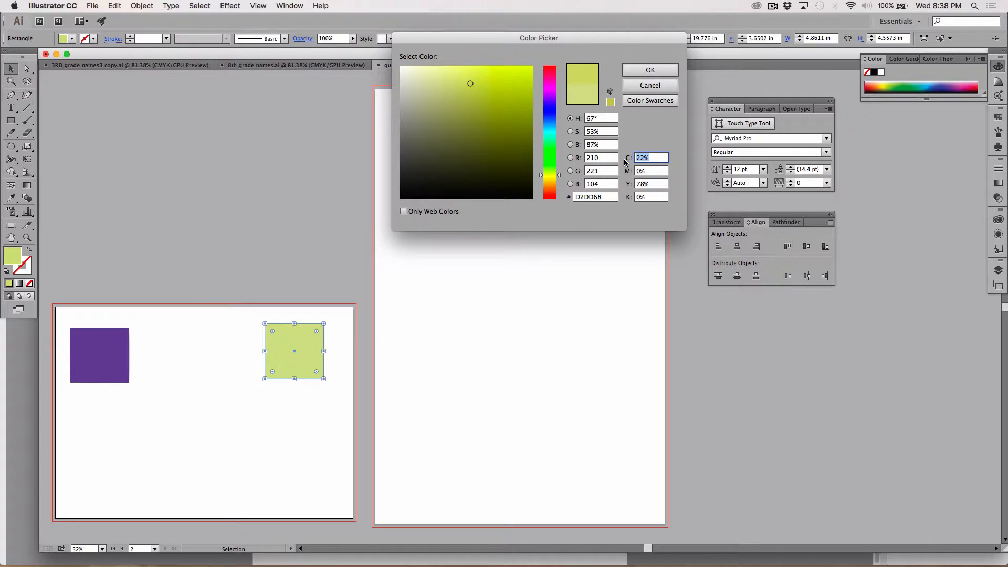
type("24")
left_click(641, 186)
type("80")
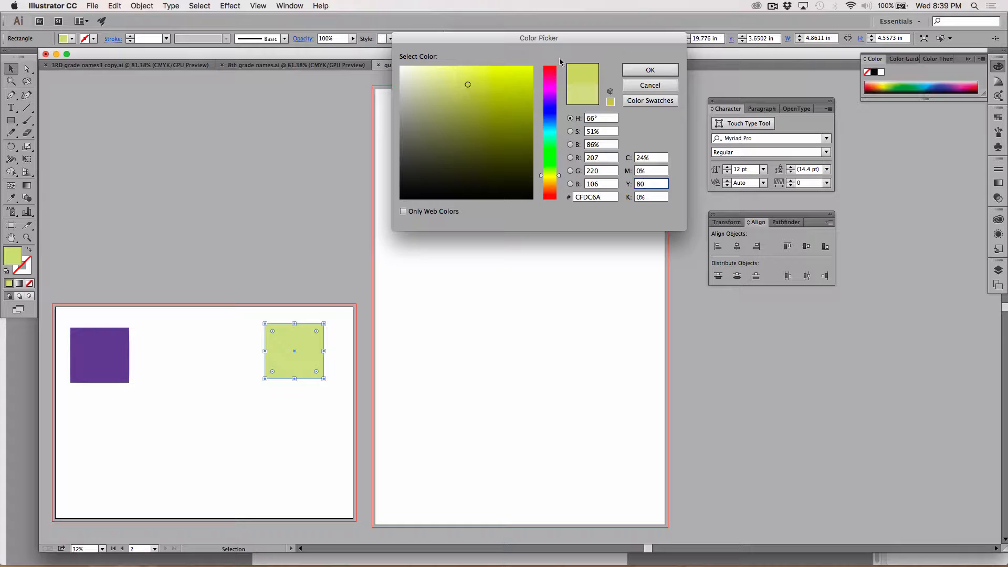
left_click(635, 69)
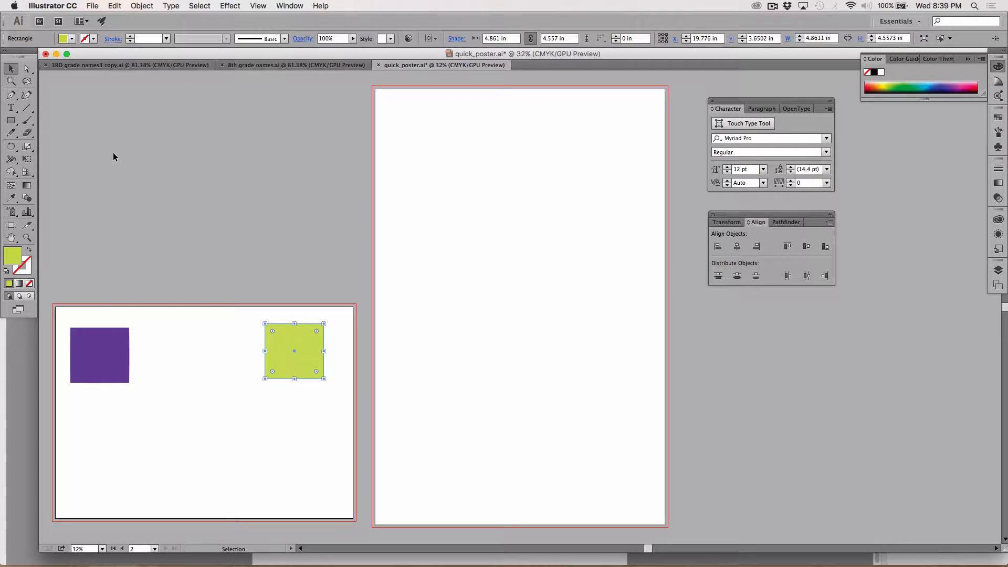
Duplicate the green square and place the copy directly below the original on the second artboard
left_click(250, 378)
left_click(289, 361)
left_click(114, 6)
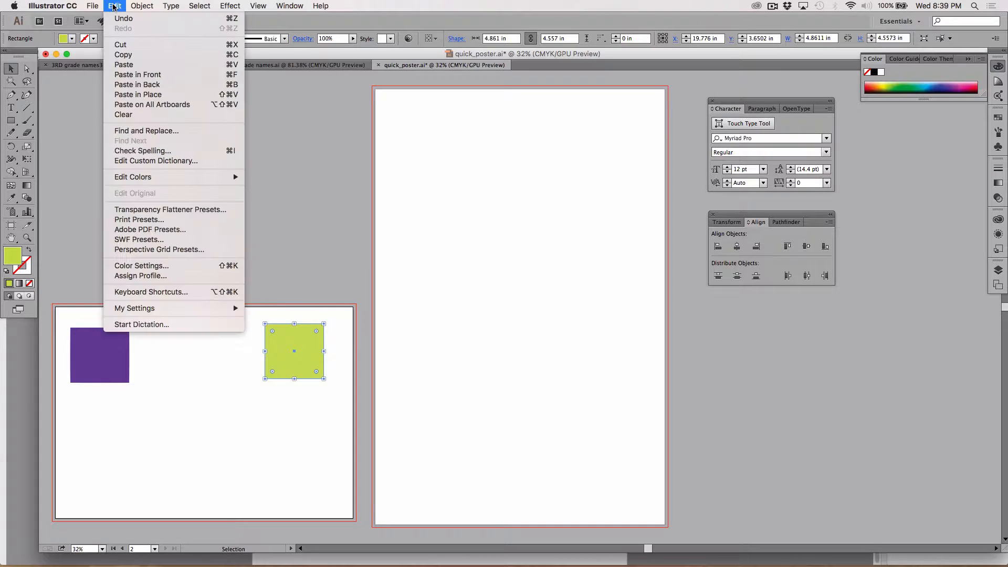
left_click(122, 64)
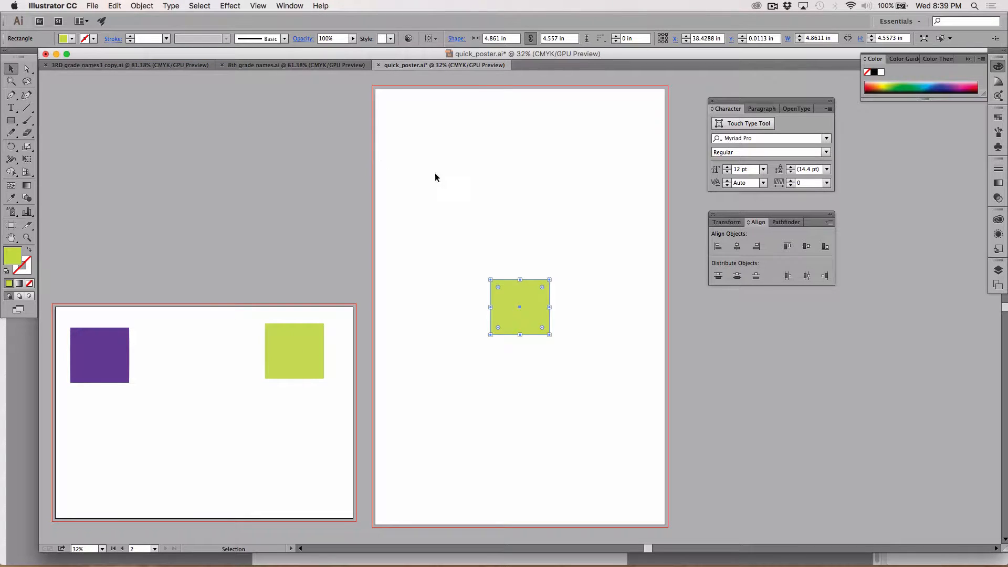
left_click_drag(506, 302, 280, 408)
left_click(213, 417)
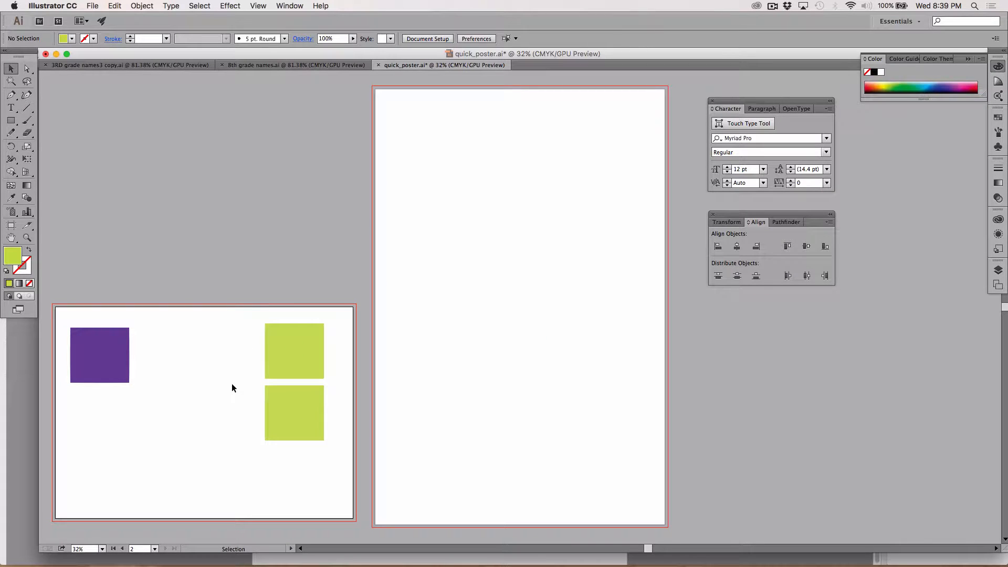
Fill the lower green square with a yellow of C 10%, M 0%, Y 75% and K 0%
left_click(287, 414)
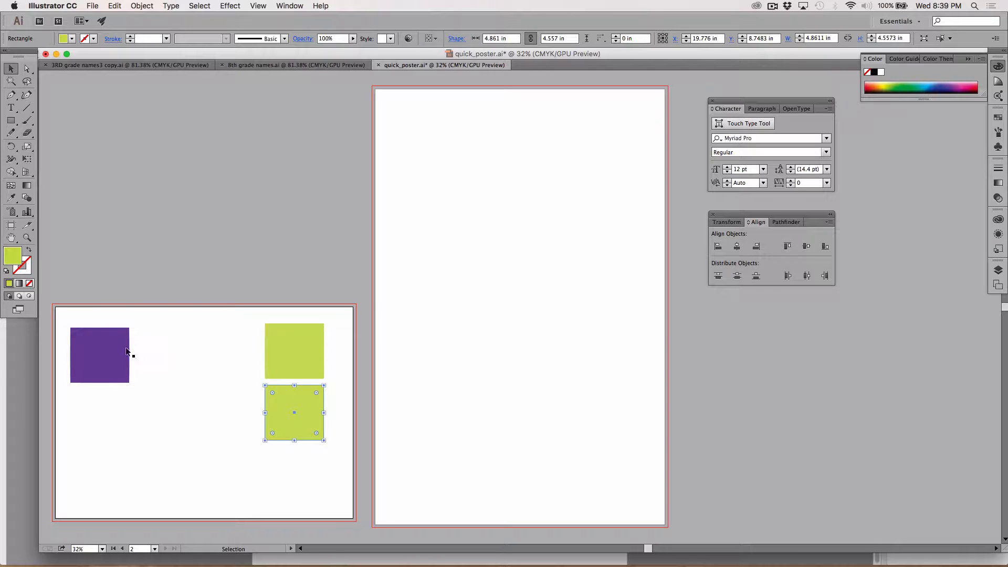
double_click(12, 256)
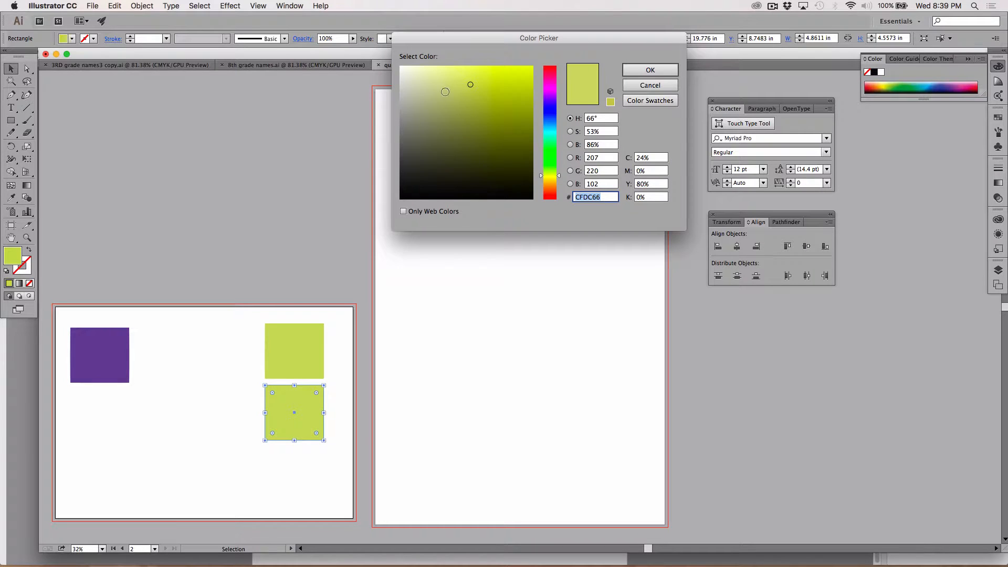
left_click(457, 79)
left_click_drag(458, 79, 447, 67)
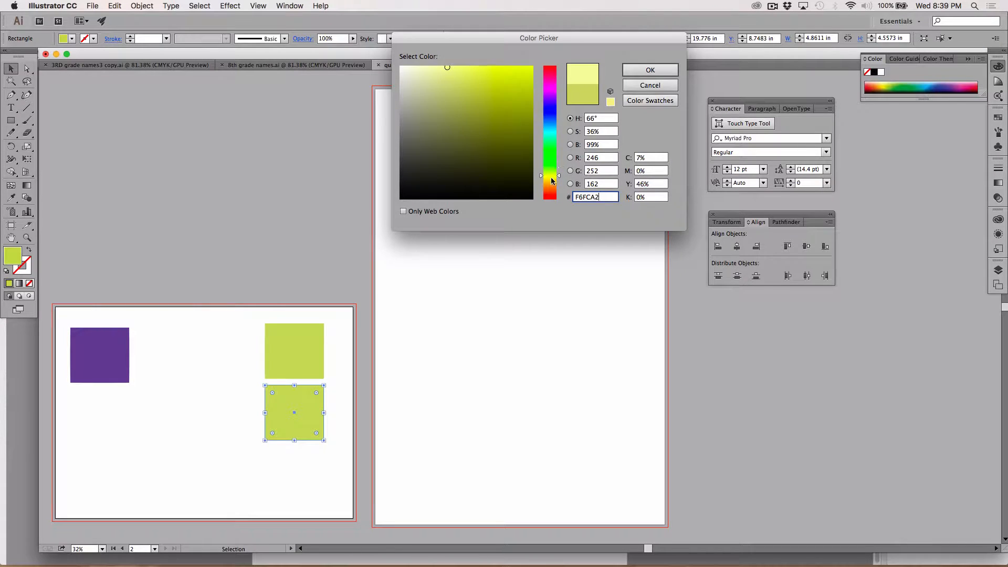
left_click(551, 178)
left_click_drag(551, 179, 551, 177)
left_click(468, 73)
left_click(474, 71)
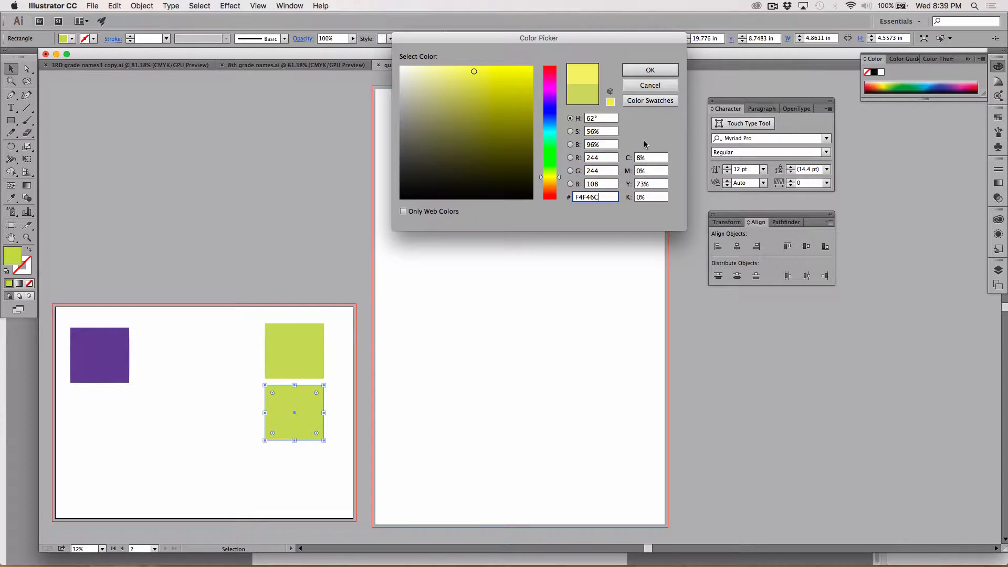
left_click(654, 161)
type("10")
left_click(654, 185)
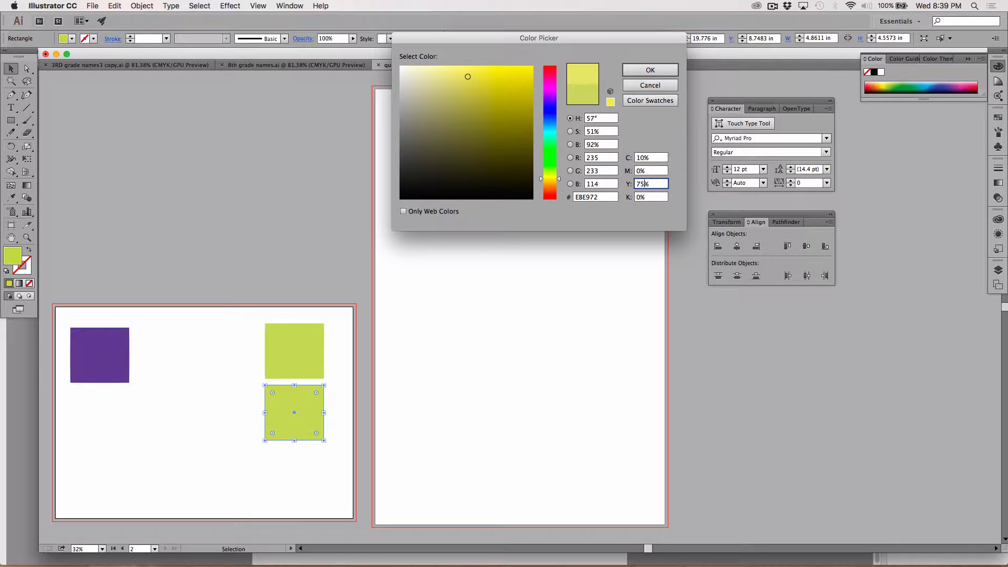
key("Return")
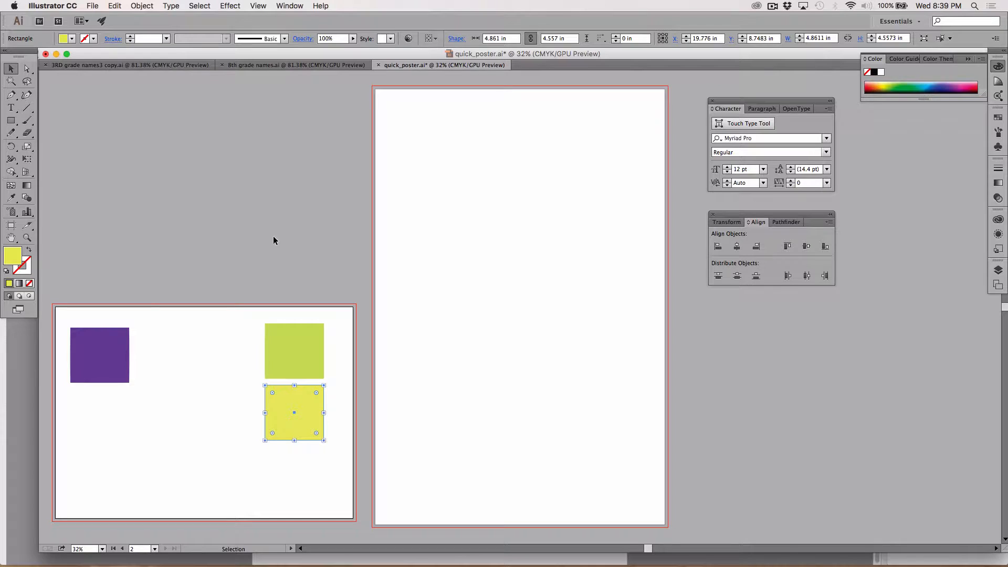
Move the yellow square straight down about 2.9 in to widen the gap below the green square
left_click(120, 345)
left_click_drag(286, 409, 286, 445)
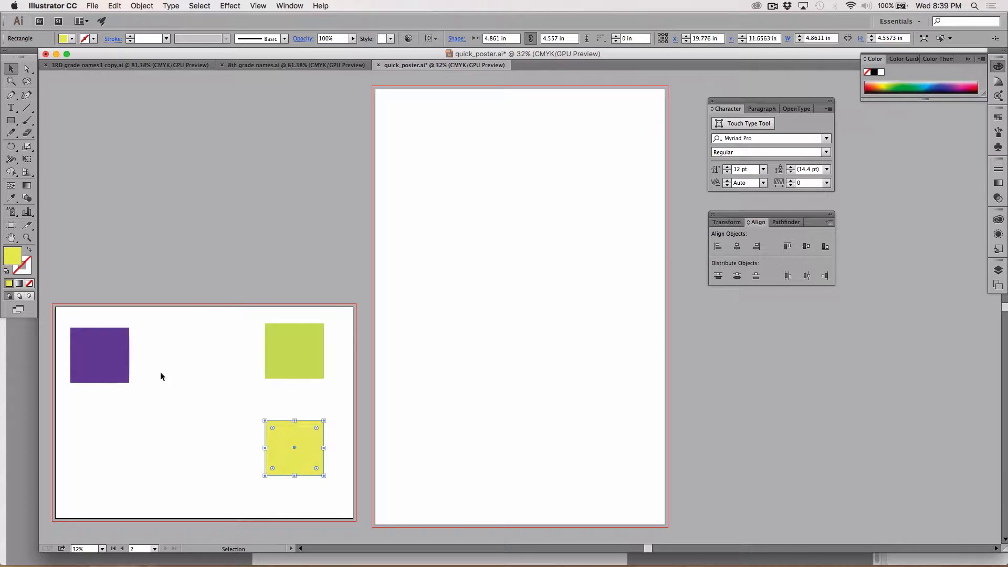
left_click(181, 396)
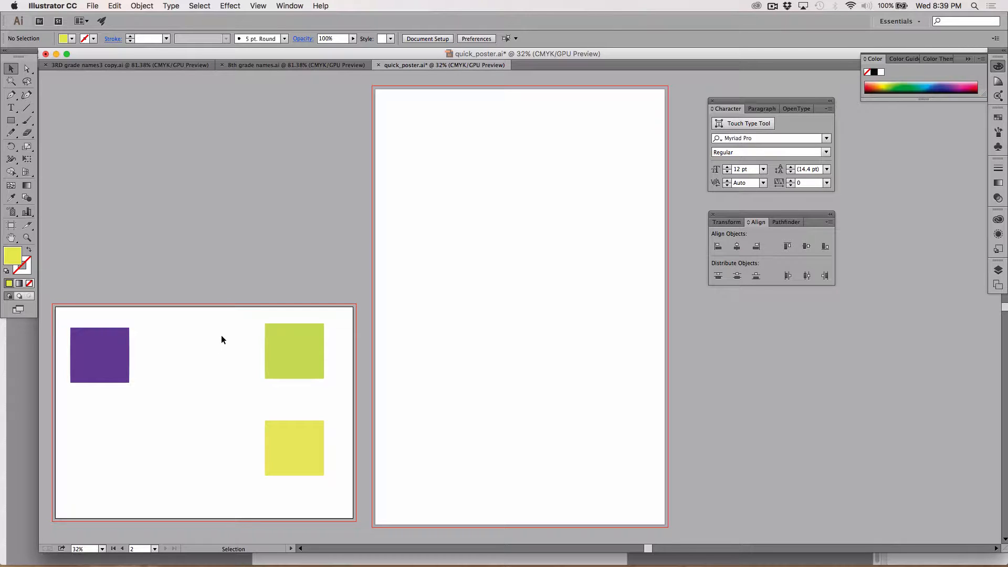
Blend the purple square into the green square with Specified Steps spacing set to 2, using their lower-right corners
left_click(109, 366)
left_click(272, 362, "shift")
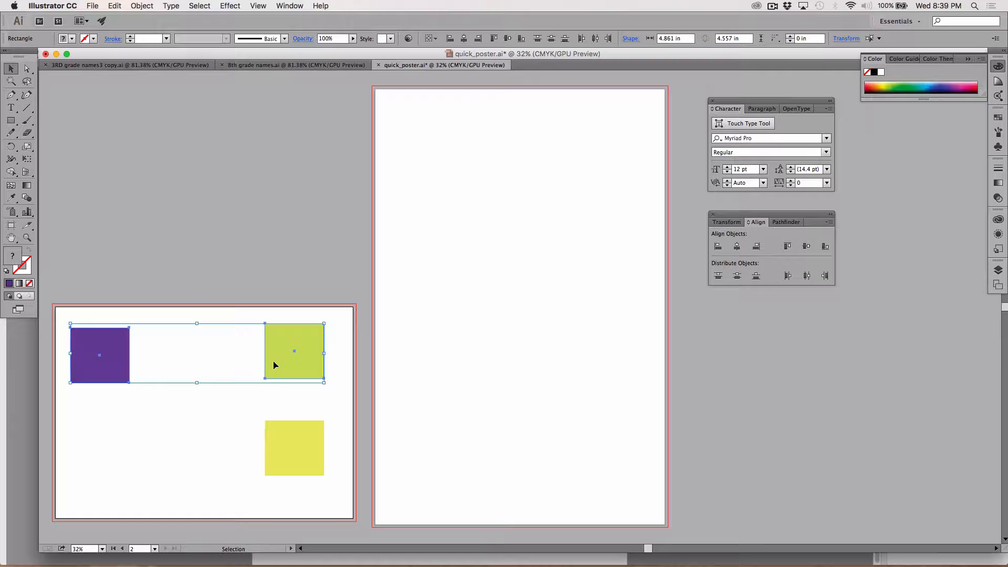
left_click(26, 199)
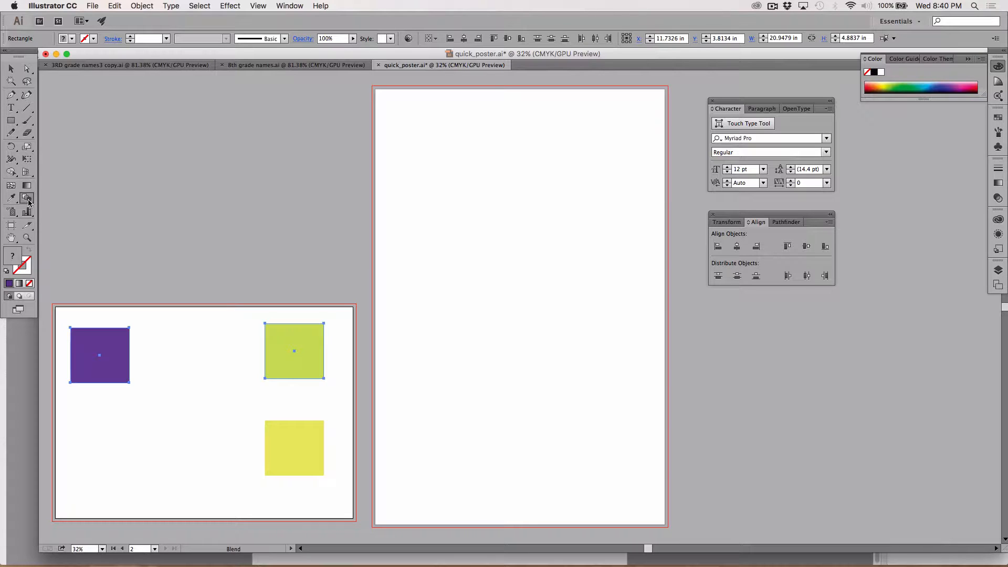
left_click(29, 200)
left_click(131, 384)
left_click(130, 383, "alt")
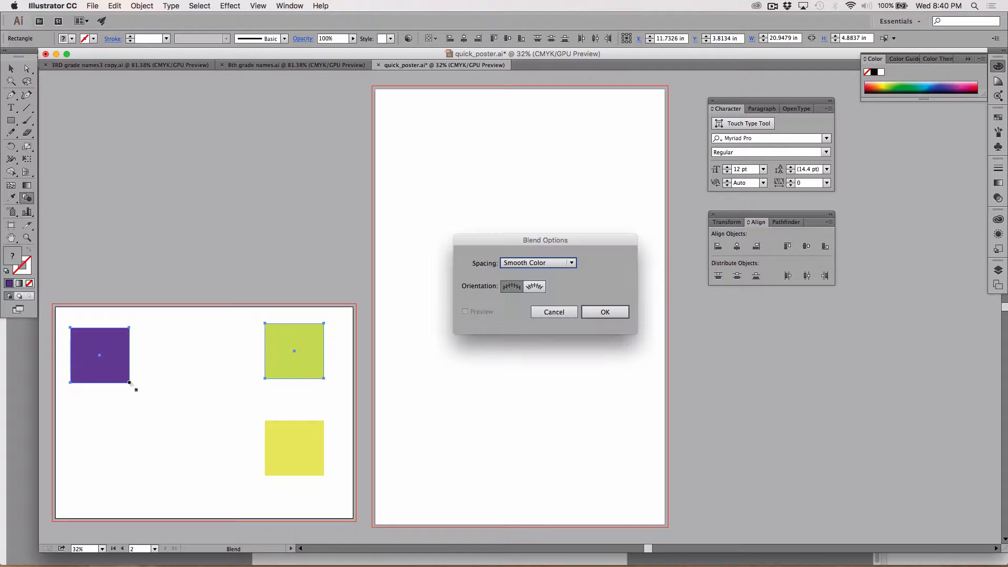
left_click(518, 265)
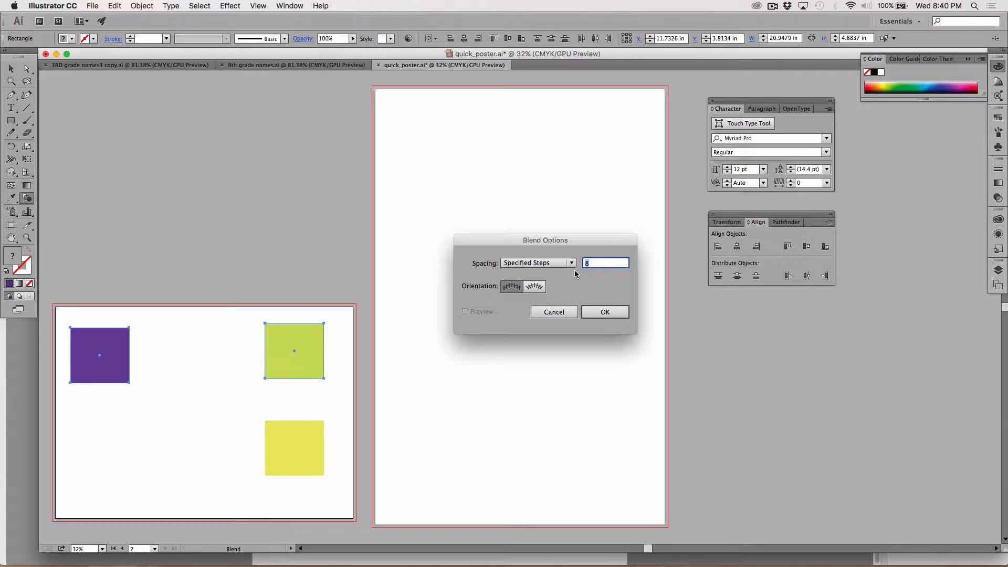
type("2")
left_click(600, 312)
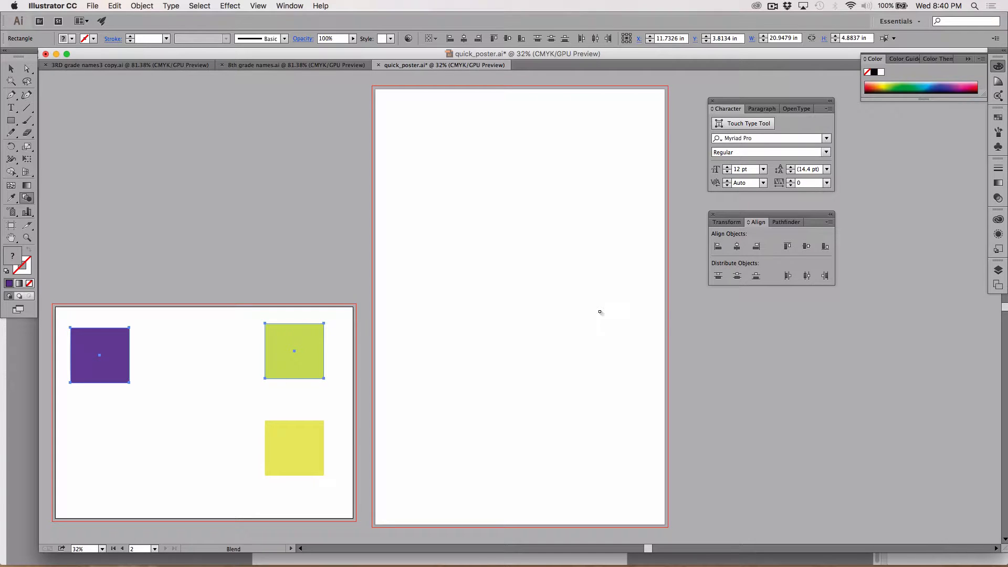
left_click(324, 378)
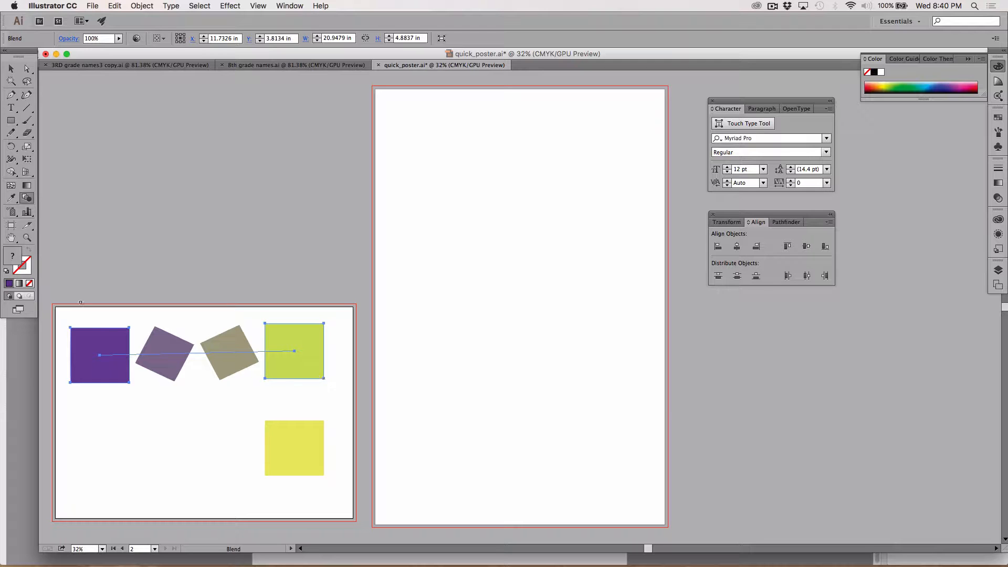
left_click(10, 69)
left_click(150, 200)
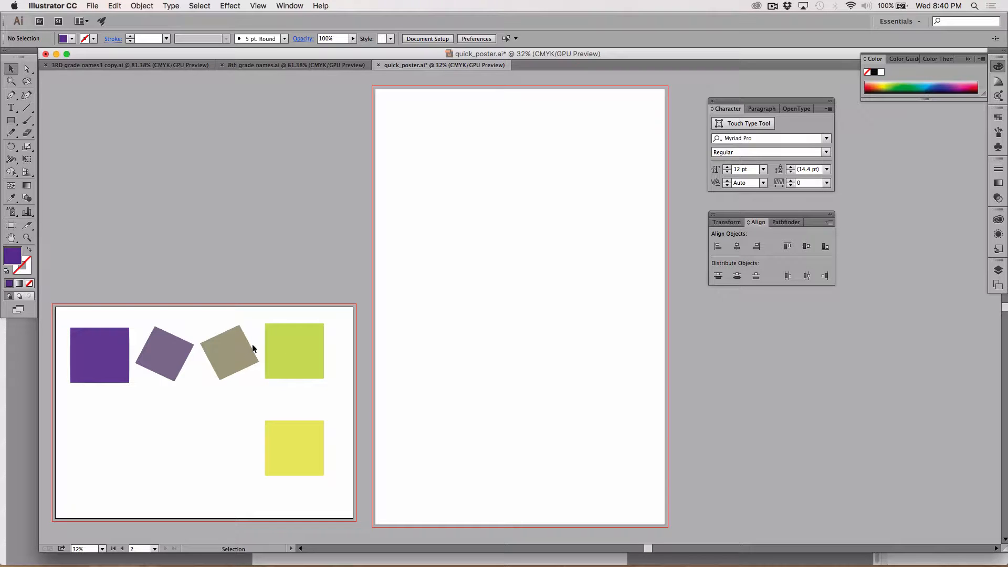
Expand the purple-to-green blend with Object and Fill, and ungroup the result into individually selectable squares
left_click(173, 340)
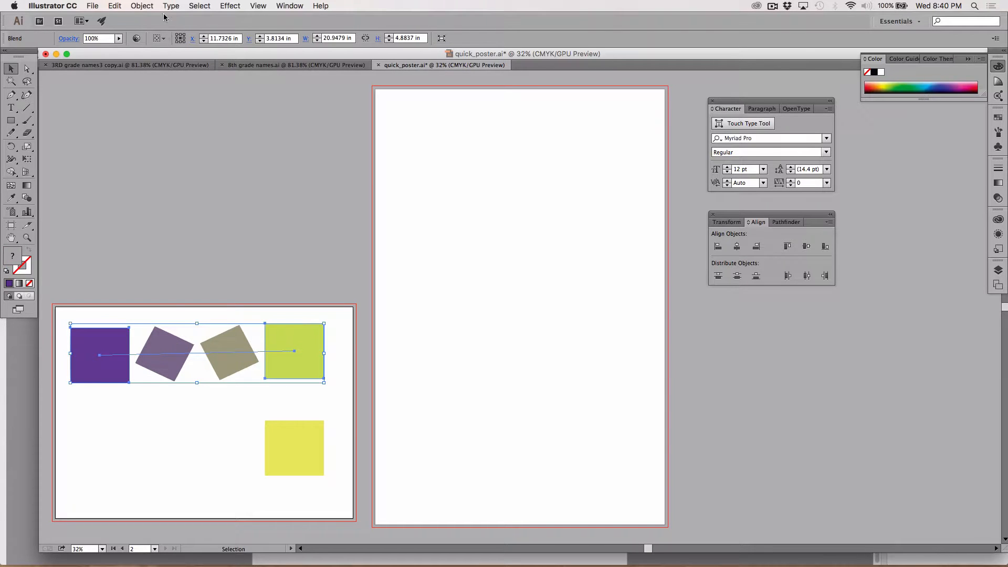
left_click(141, 6)
left_click(157, 111)
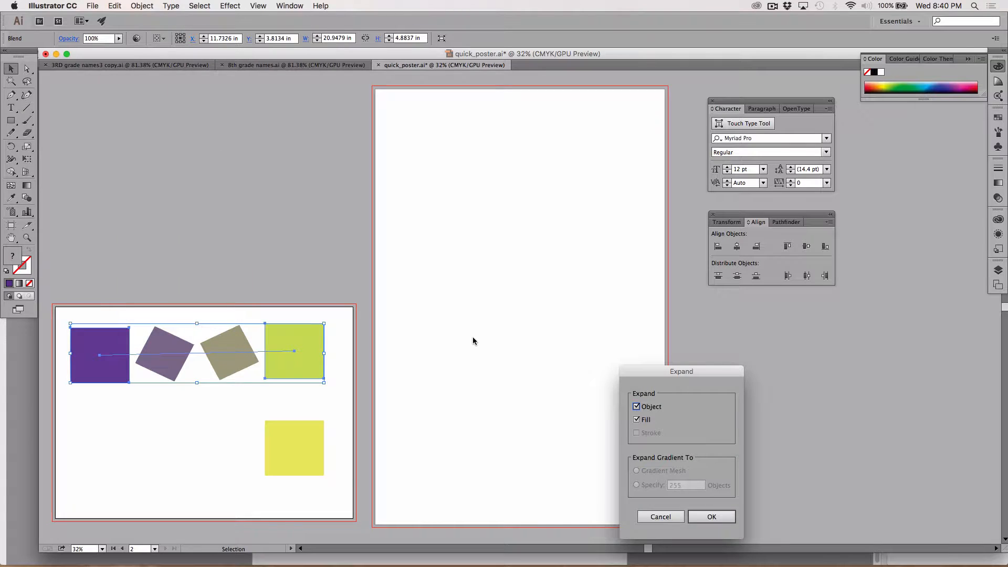
left_click(710, 518)
left_click(141, 5)
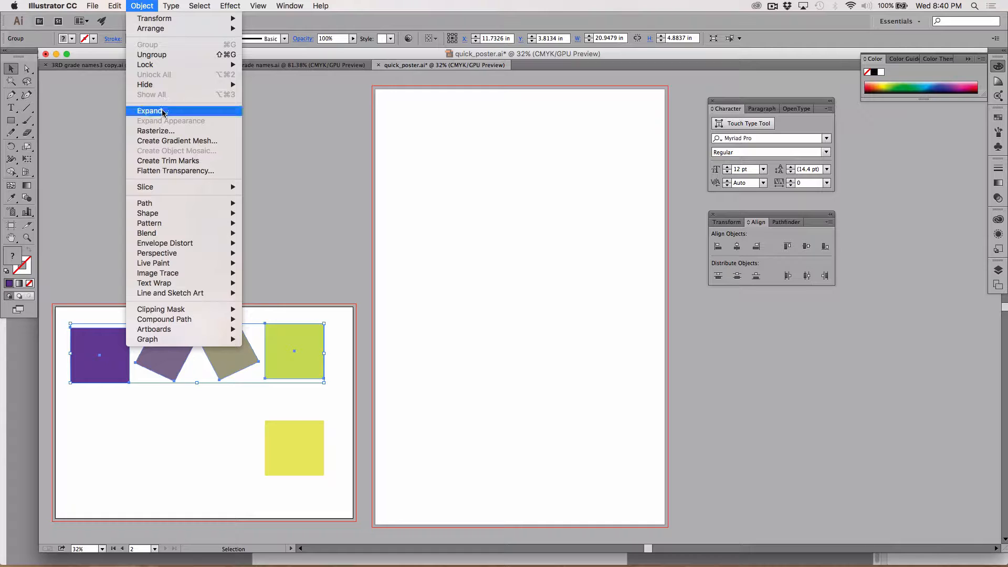
left_click(167, 55)
left_click(201, 147)
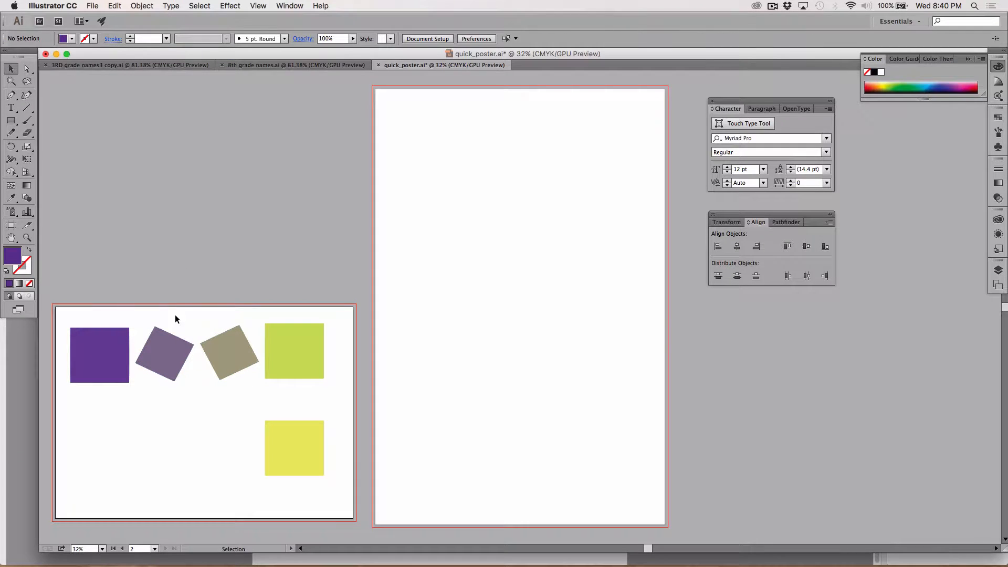
left_click(168, 354)
left_click(236, 351)
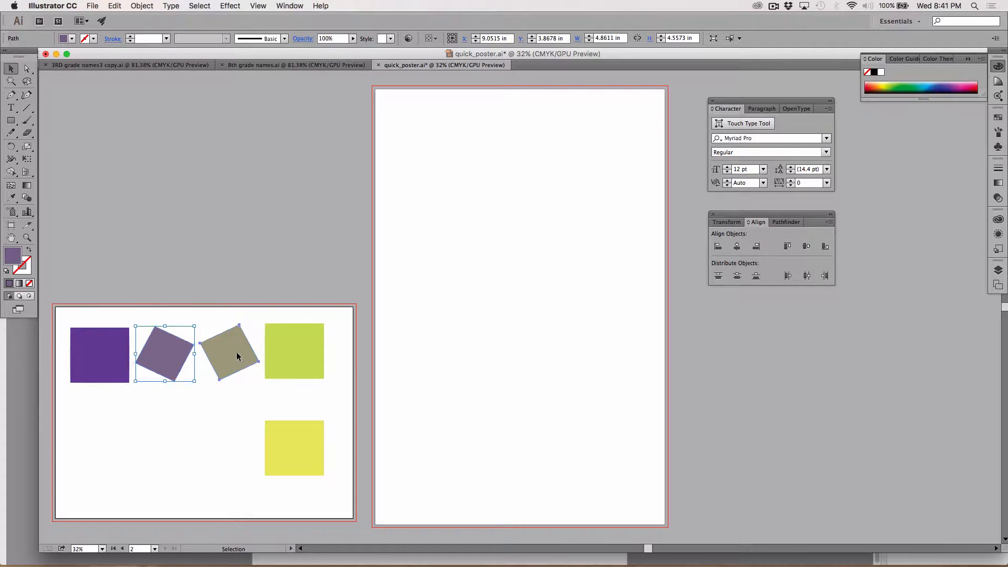
left_click(297, 357)
left_click(299, 436)
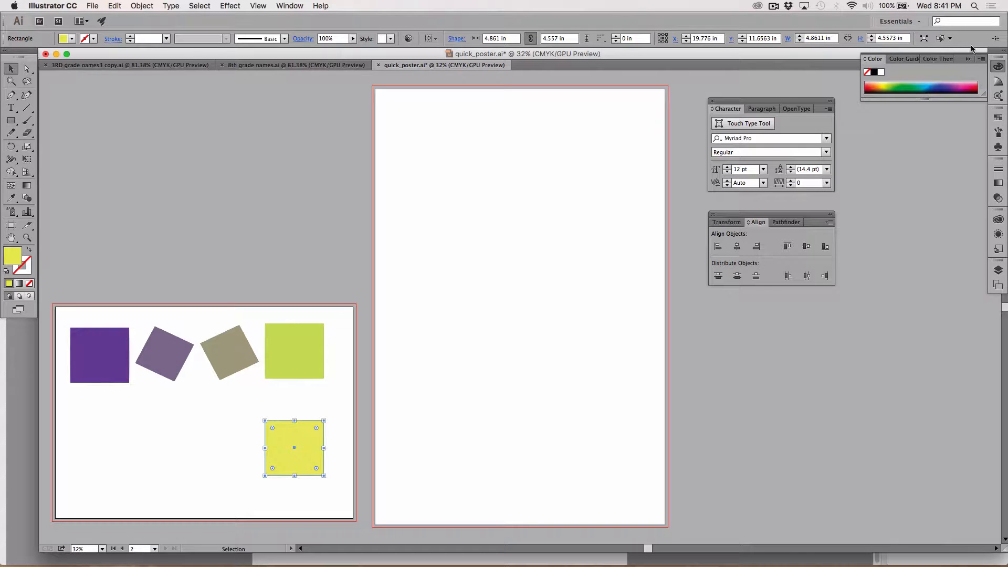
Float an enlarged Color panel below the Align panel and show the Swatches panel at a taller size
left_click_drag(977, 57, 814, 300)
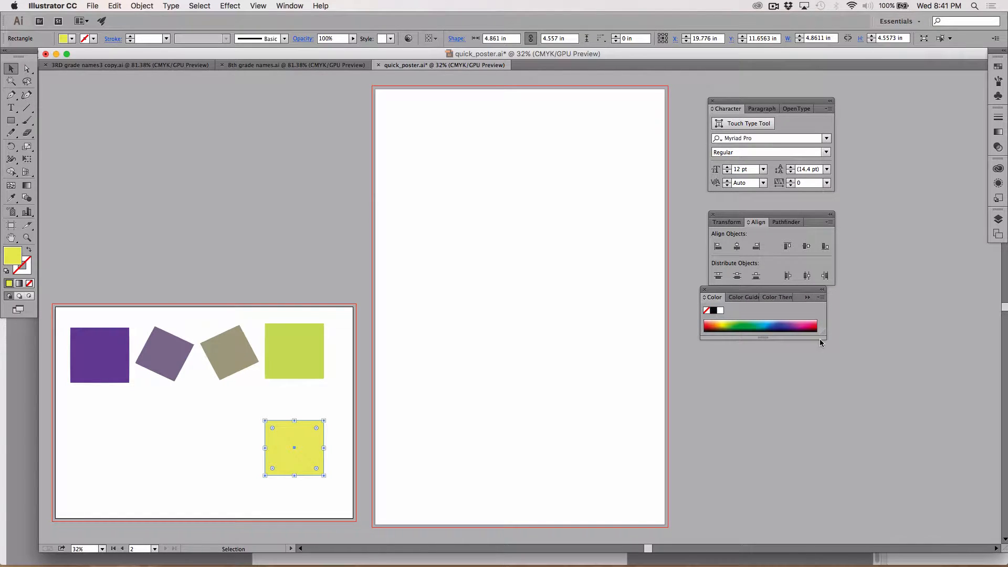
left_click_drag(824, 337, 847, 517)
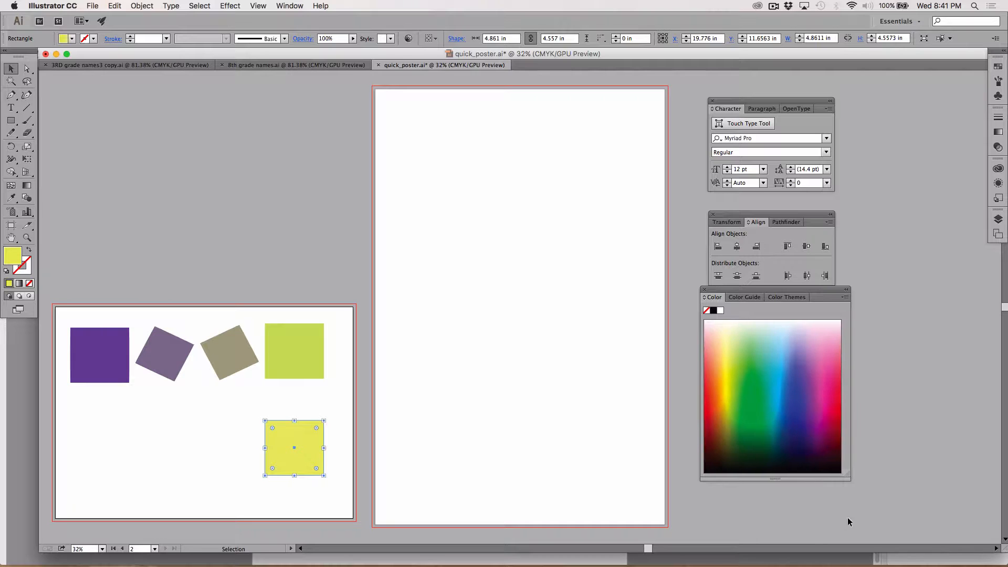
left_click(289, 6)
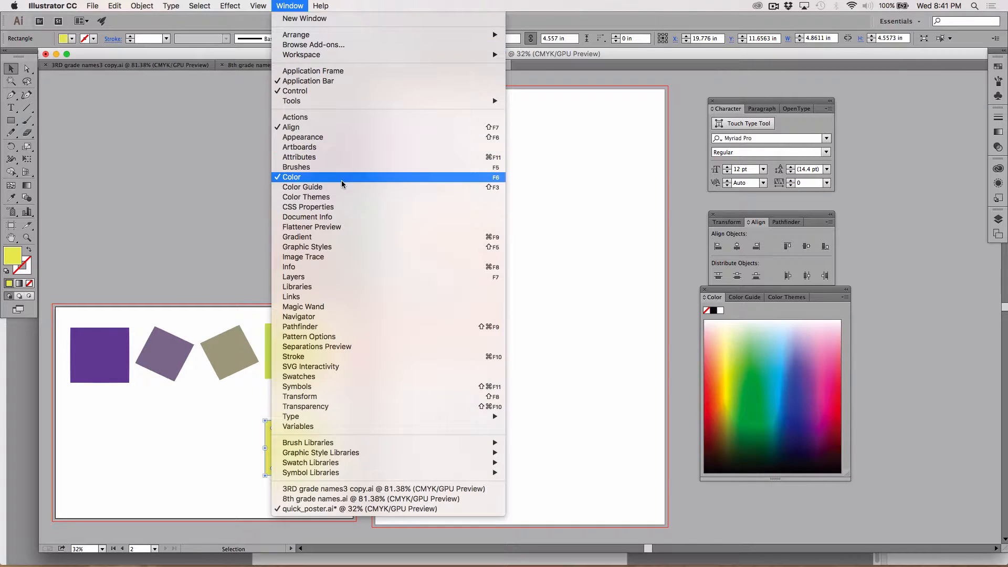
left_click(313, 377)
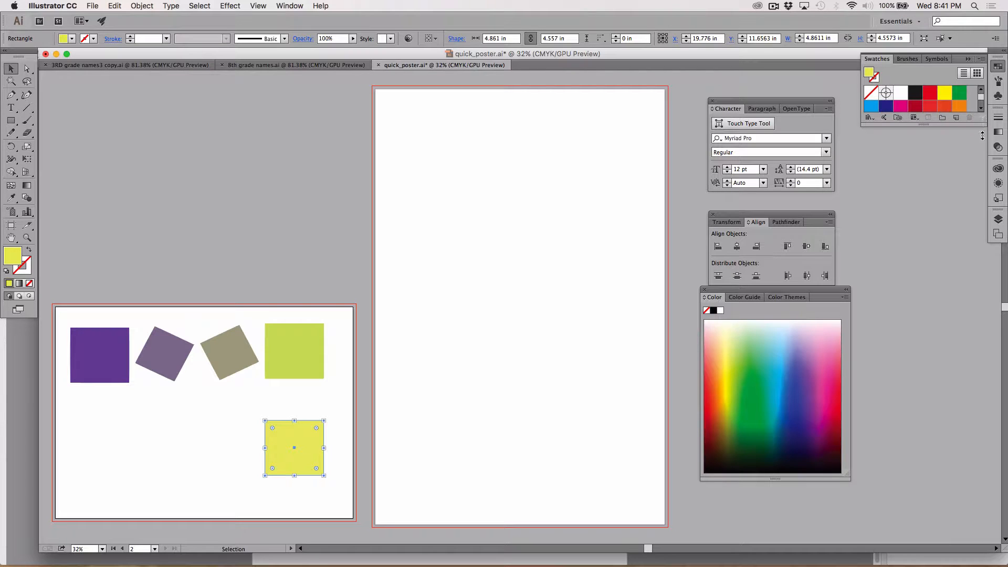
left_click_drag(982, 135, 982, 486)
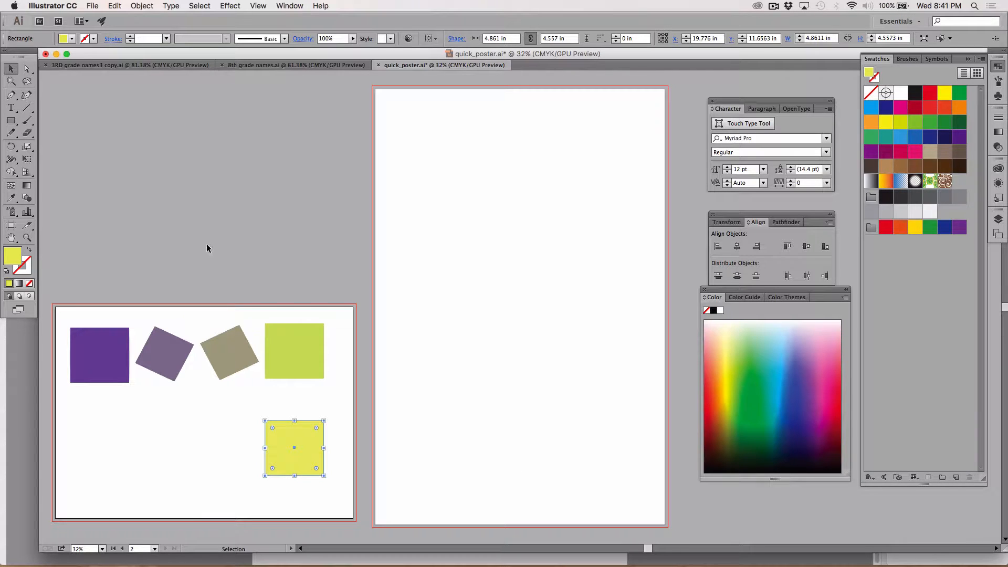
Add the purple square's fill color to the document swatches
left_click(106, 368)
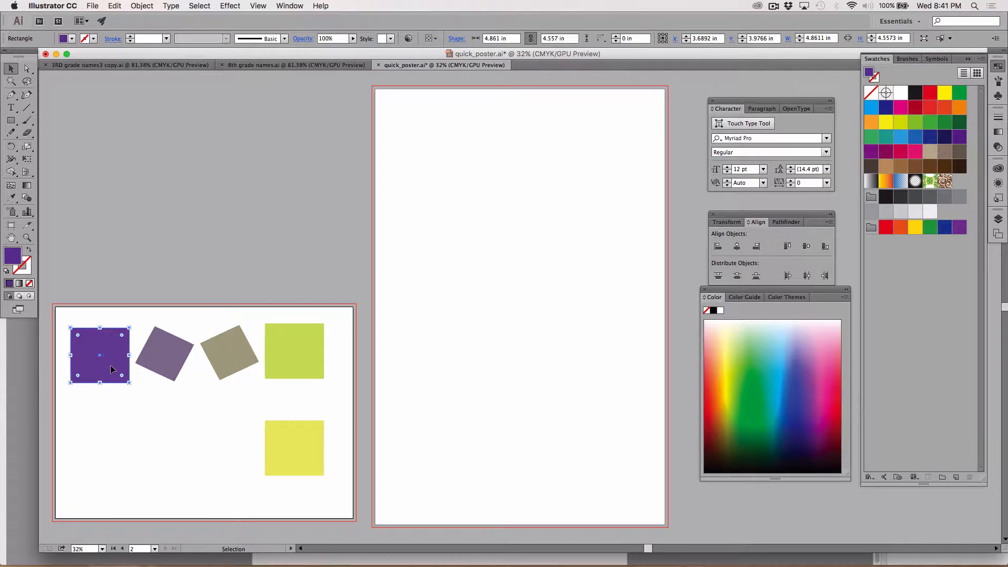
key("i")
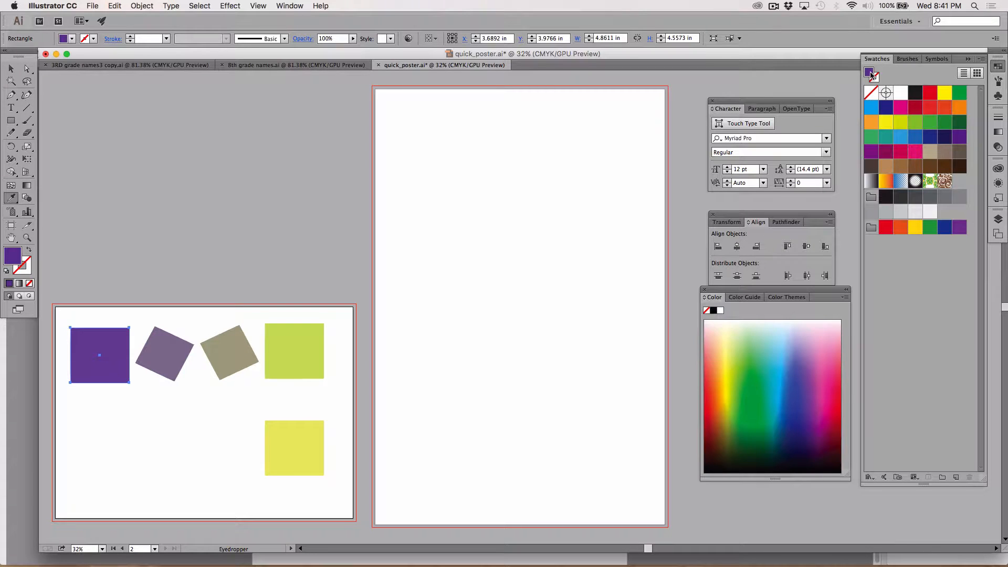
left_click_drag(871, 75, 962, 186)
Sample the muted purple and taupe in-between squares with the Eyedropper and add each color to a widened Swatches panel
left_click(179, 353)
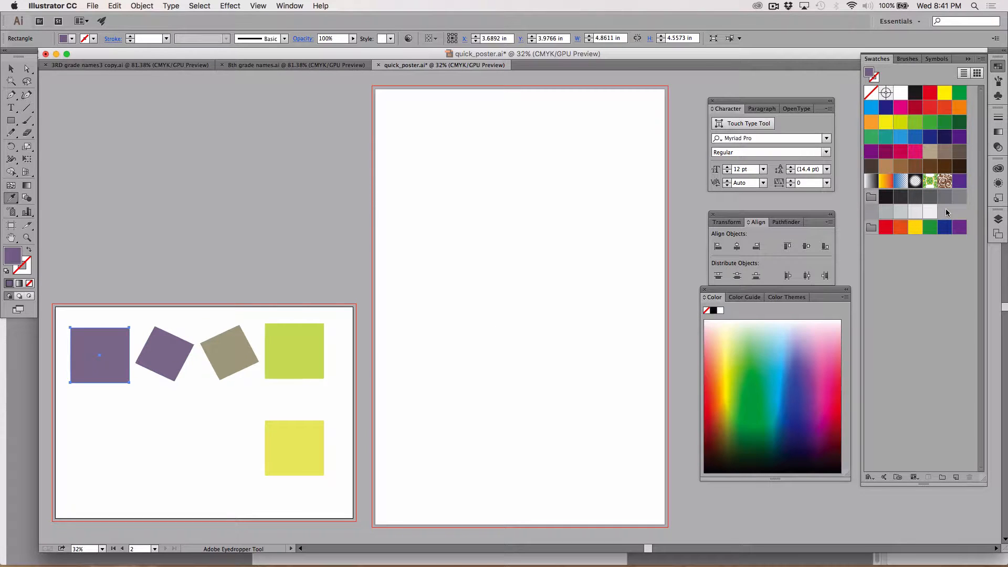
left_click_drag(871, 73, 965, 207)
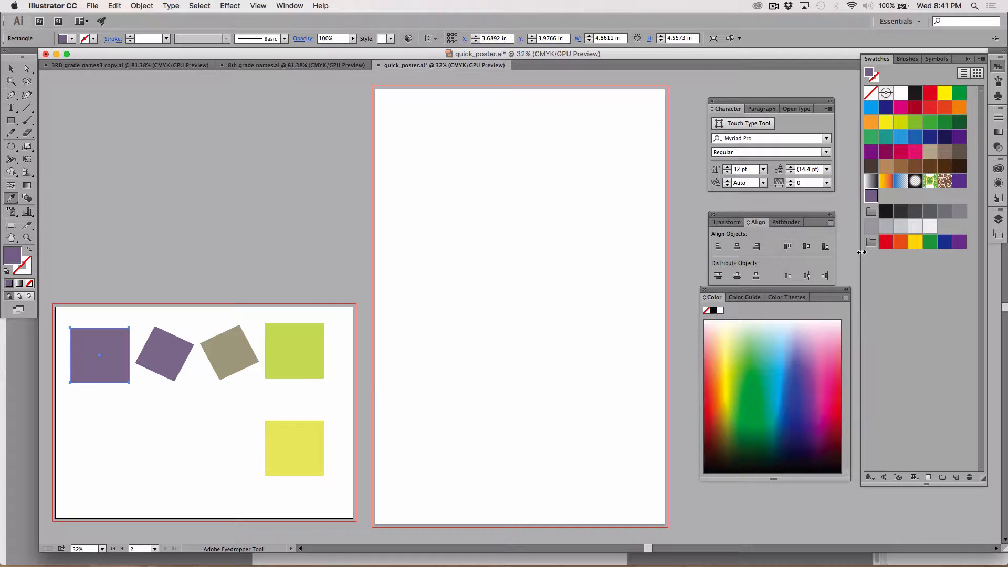
left_click_drag(862, 253, 782, 260)
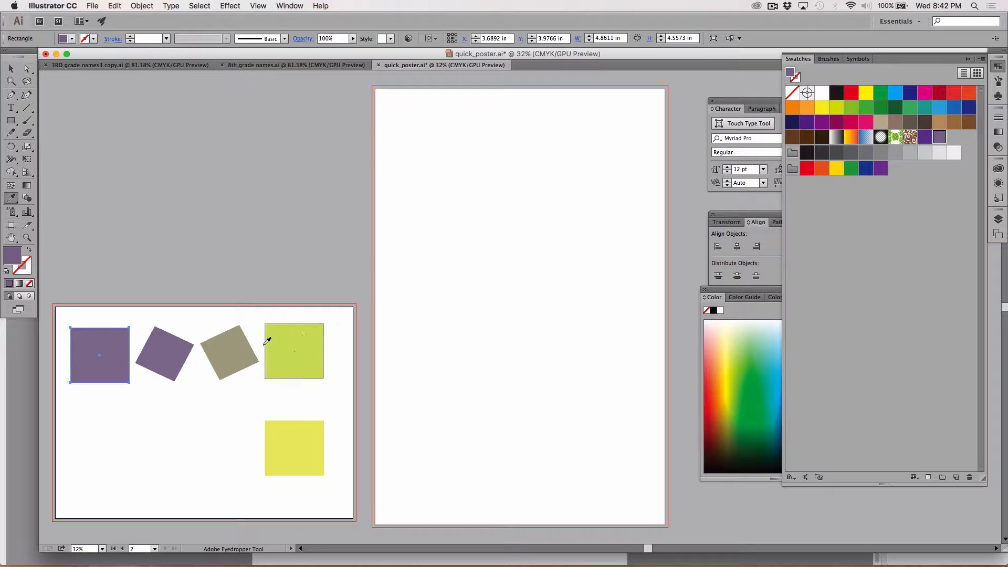
left_click(243, 357)
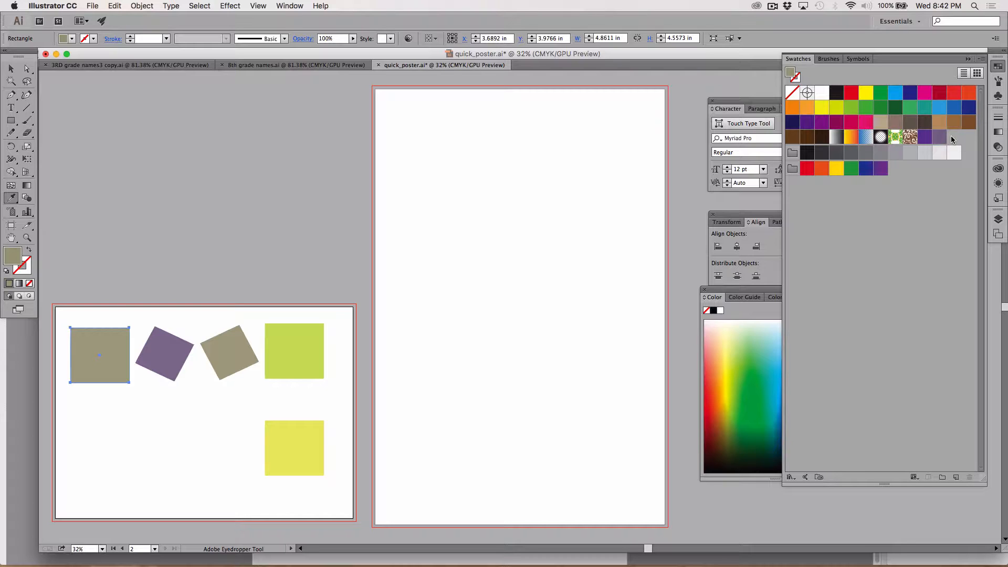
left_click_drag(792, 74, 947, 137)
Refill the first square with the newly saved purple swatch and deselect it
scroll(306, 351, "up", 5)
scroll(306, 352, "left", 5)
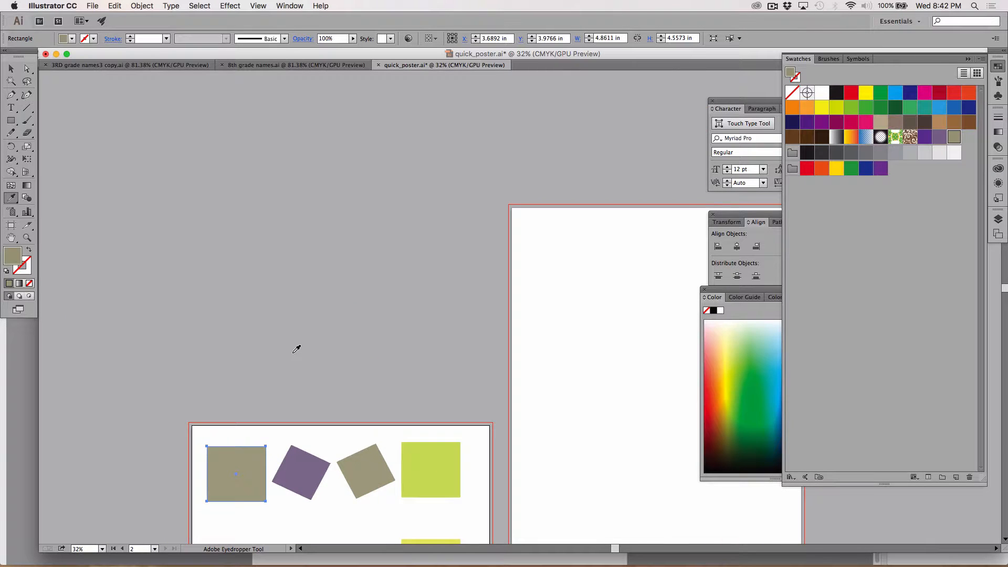
scroll(296, 349, "down", 5)
scroll(296, 350, "right", 2)
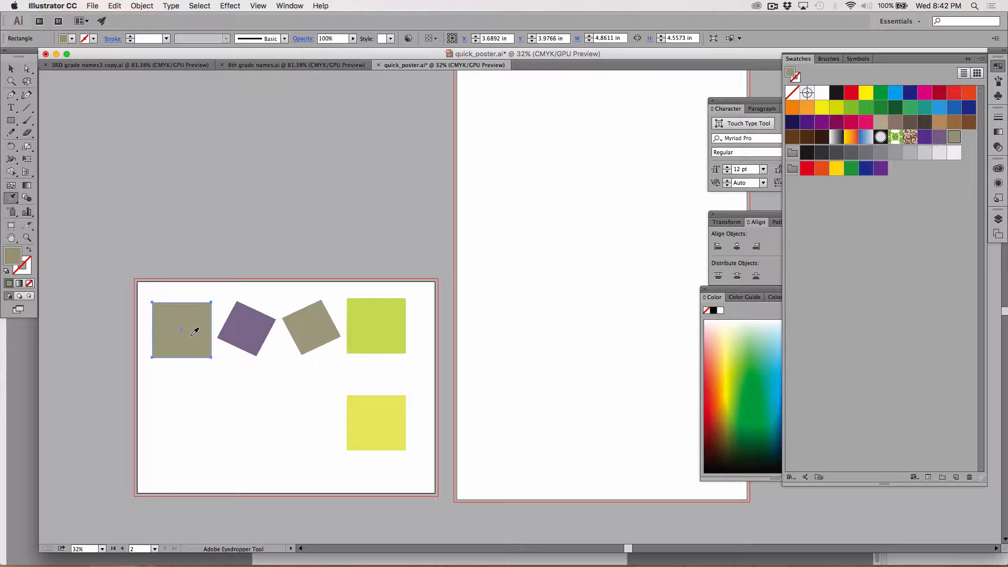
left_click(924, 137)
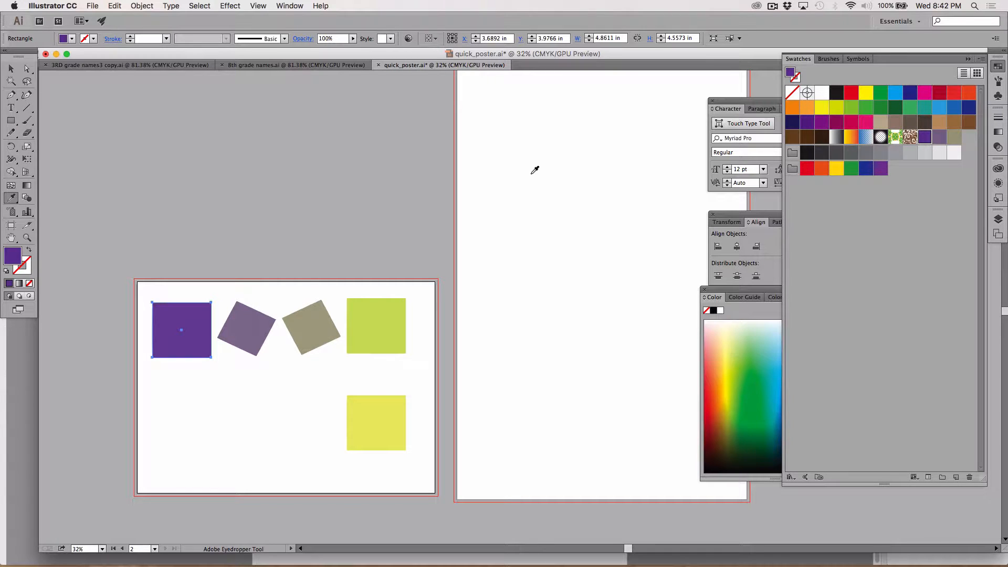
key("space")
key("v")
left_click(153, 182)
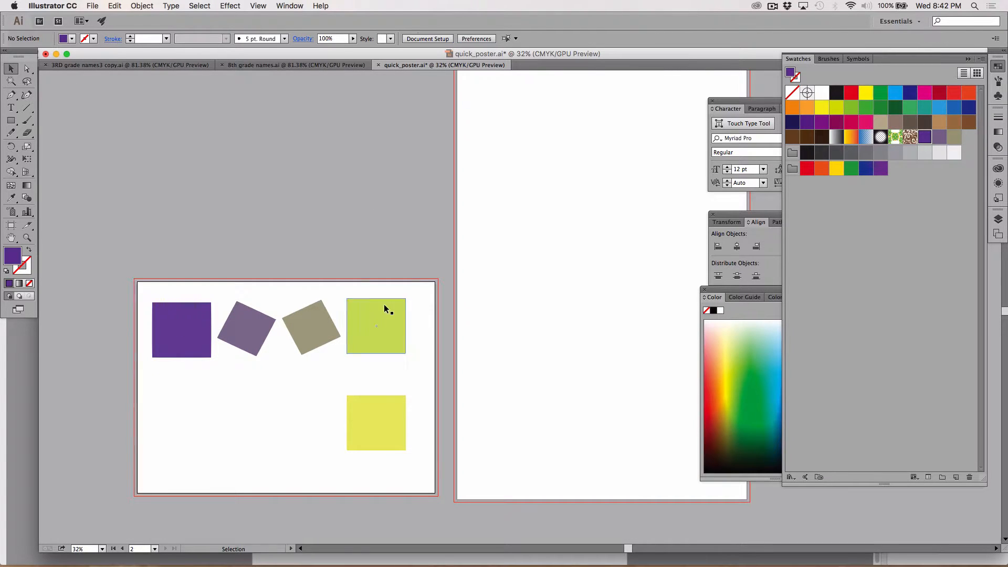
Add the fill colors of the green and yellow squares to the document swatches
left_click(385, 321)
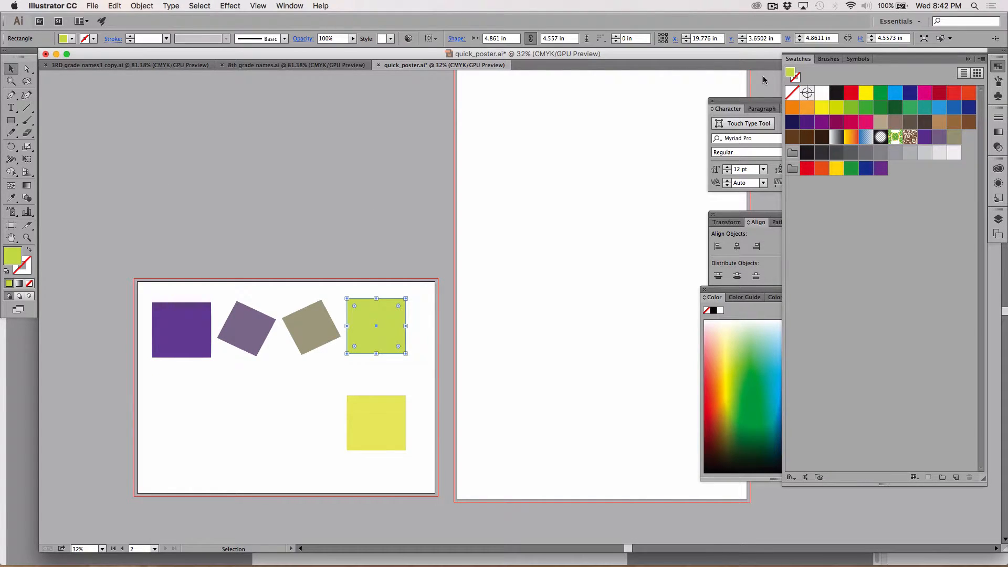
left_click_drag(792, 74, 965, 140)
left_click(377, 399)
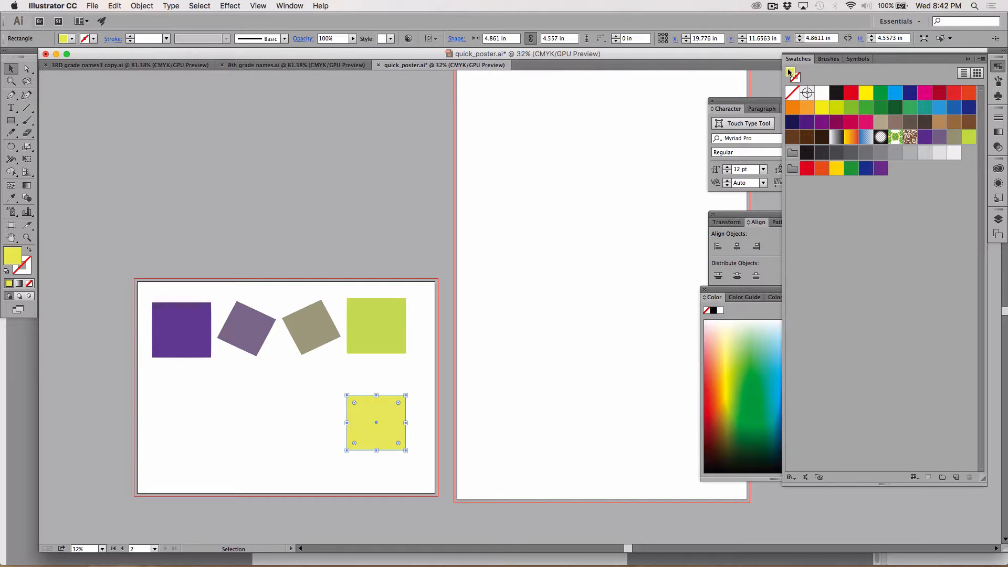
left_click_drag(789, 77, 963, 155)
Delete all five colored squares from the second artboard
left_click(328, 318)
left_click(313, 256)
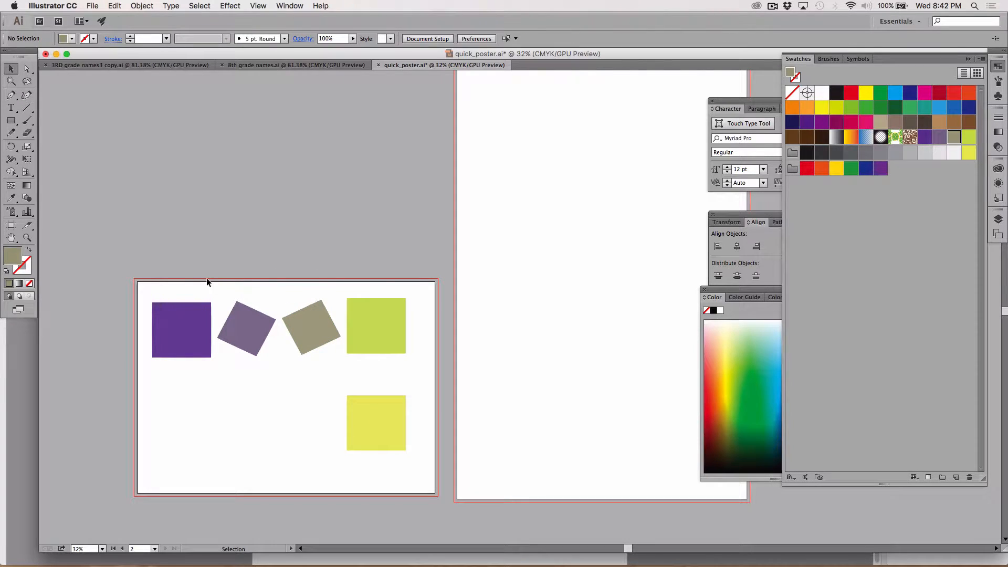
left_click_drag(151, 279, 420, 471)
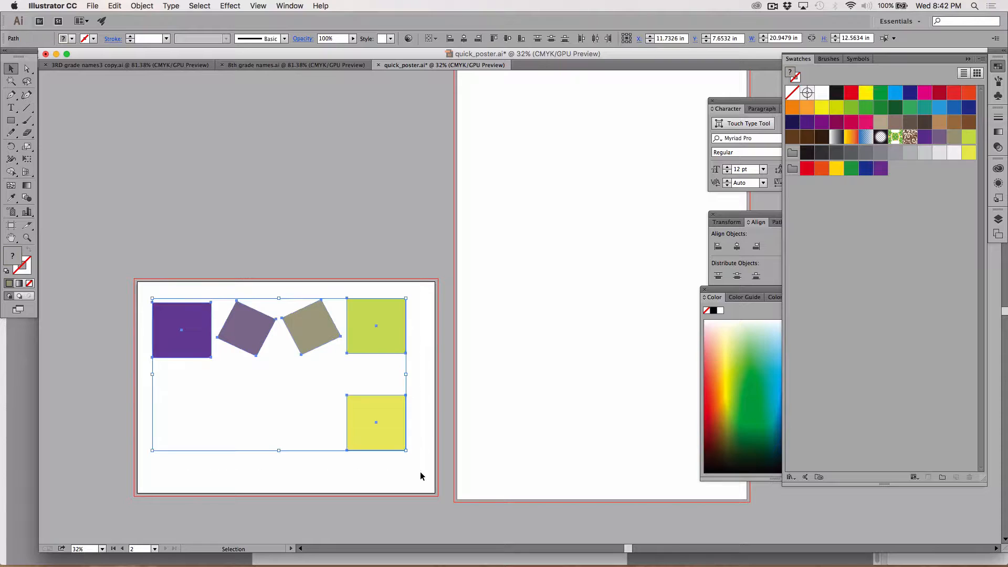
key("Delete")
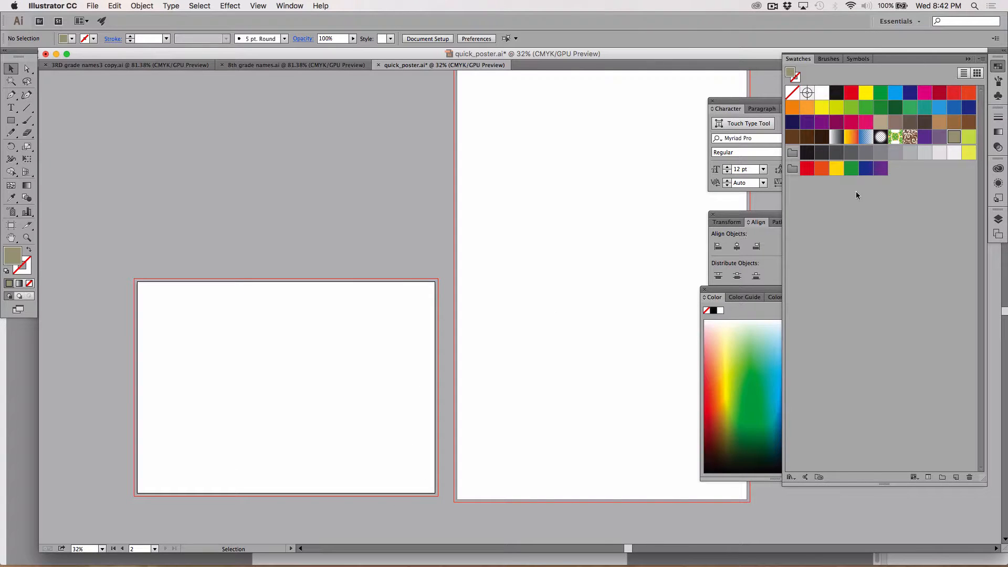
Make the newly saved purple swatch (C=70 M=90 Y=0 K=0 1) a global process color
double_click(926, 138)
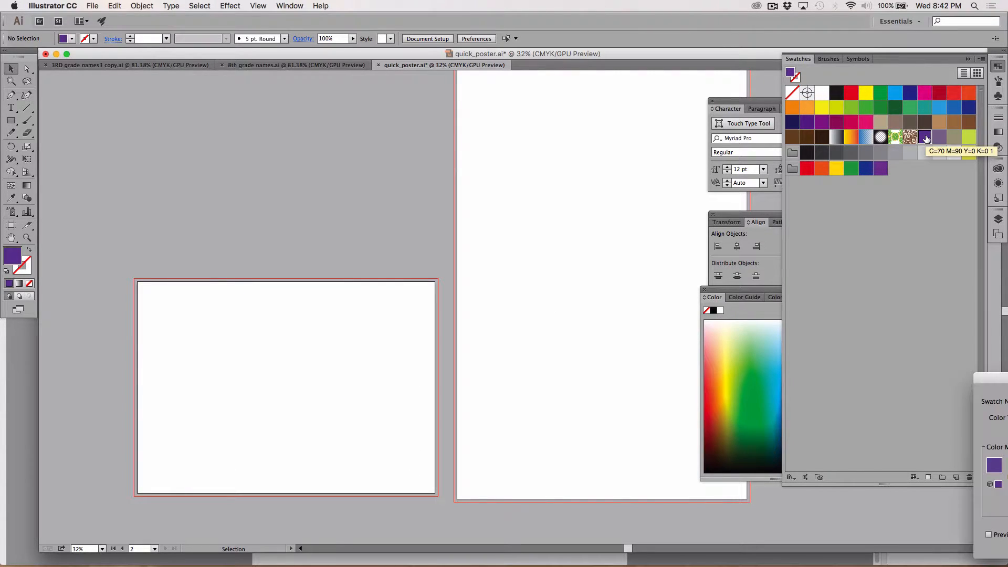
left_click_drag(997, 377, 335, 127)
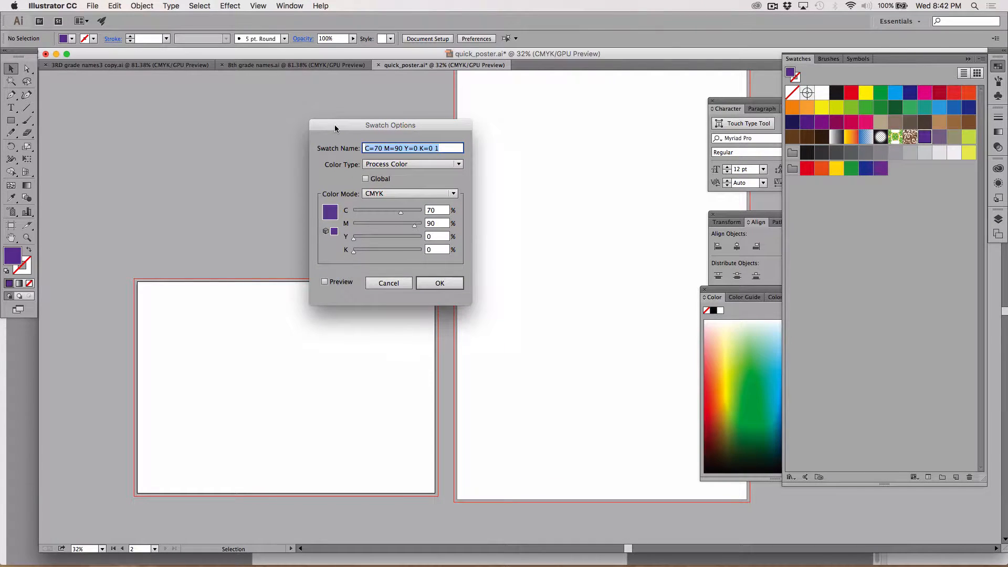
left_click(365, 180)
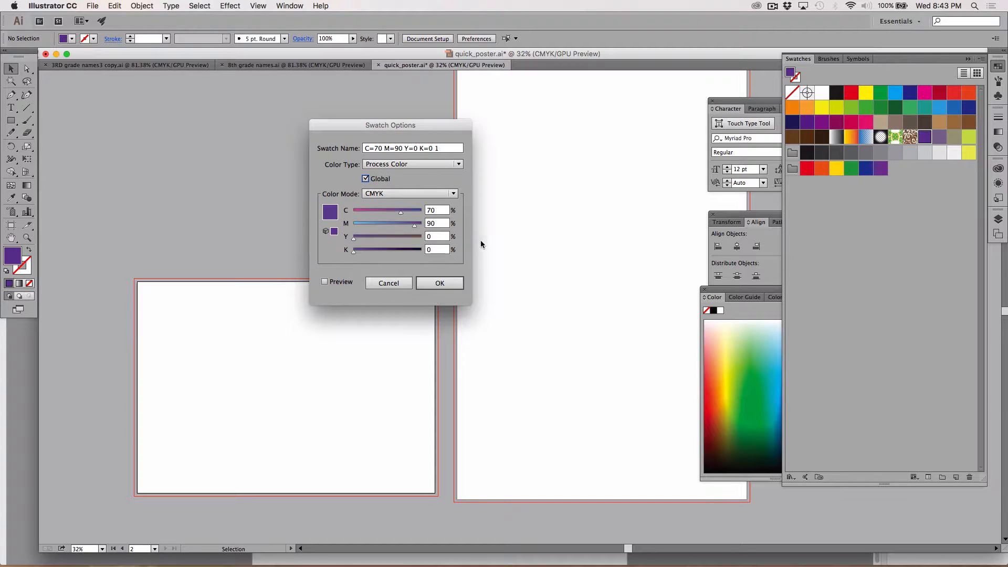
left_click(438, 284)
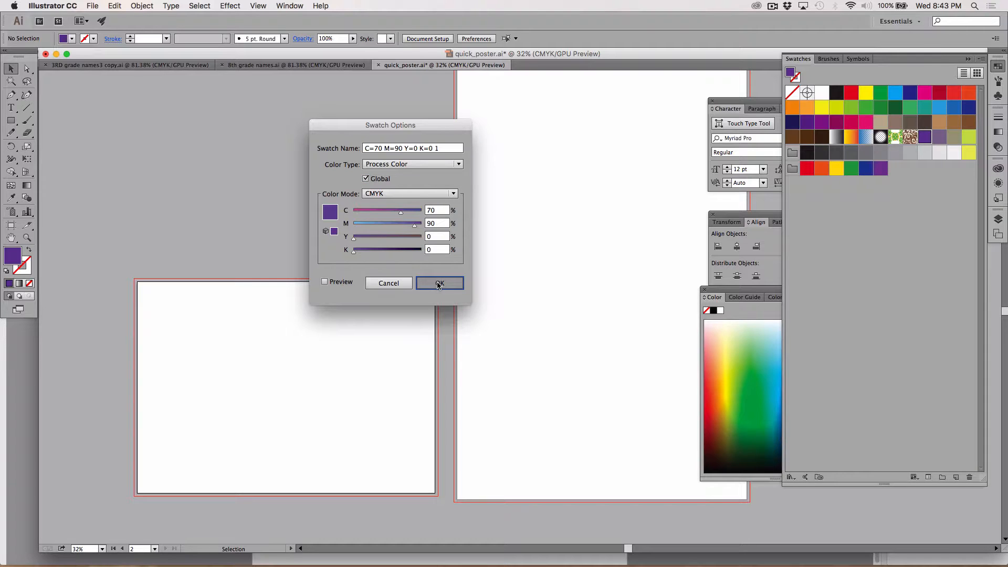
Make the muted purple swatch (C=55 M=60 Y=27 K=0 1) a global process color
left_click(938, 138)
double_click(938, 138)
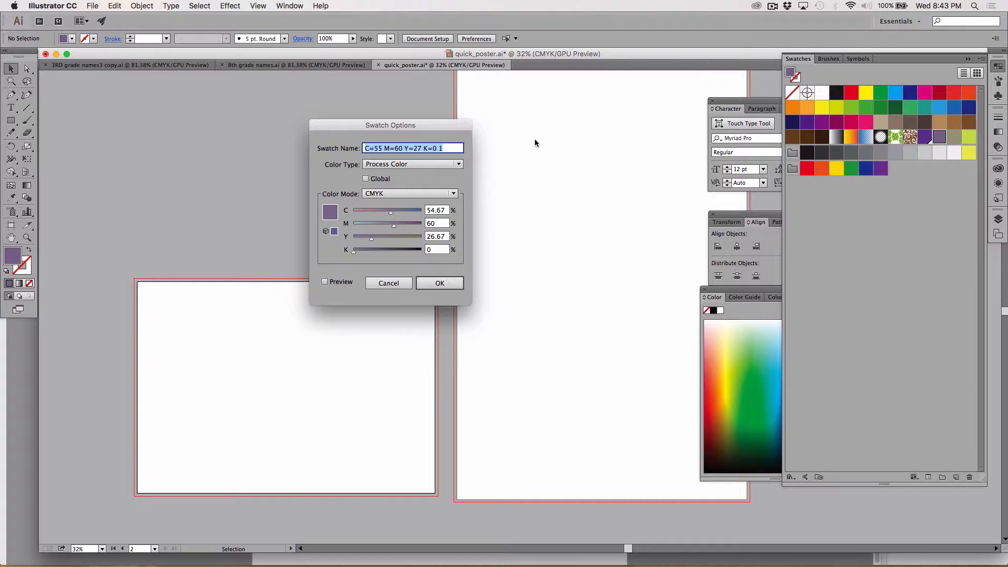
left_click(375, 178)
left_click(438, 283)
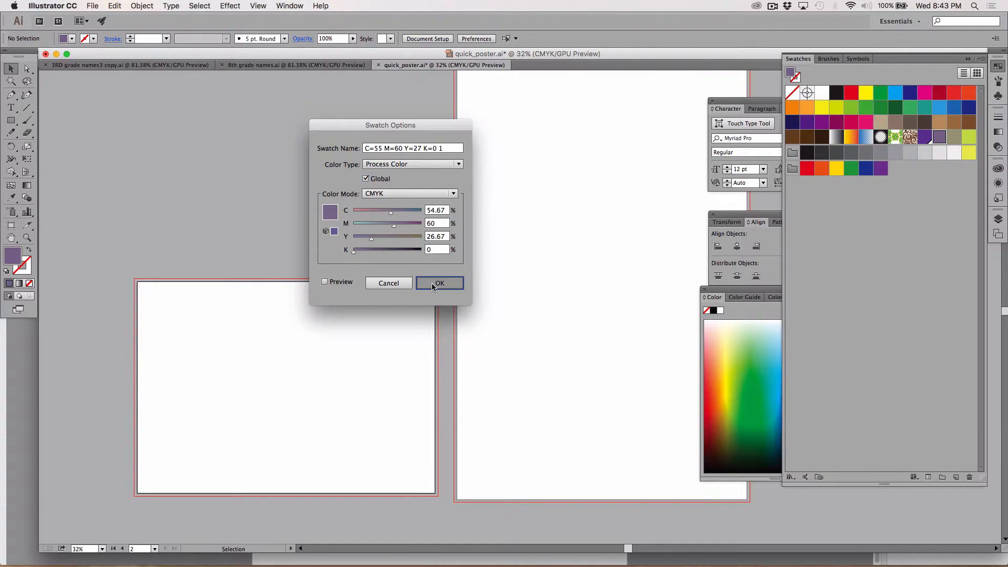
Make the taupe swatch (C=39 M=30 Y=53 K=0 1) a global process color
double_click(954, 137)
left_click(366, 178)
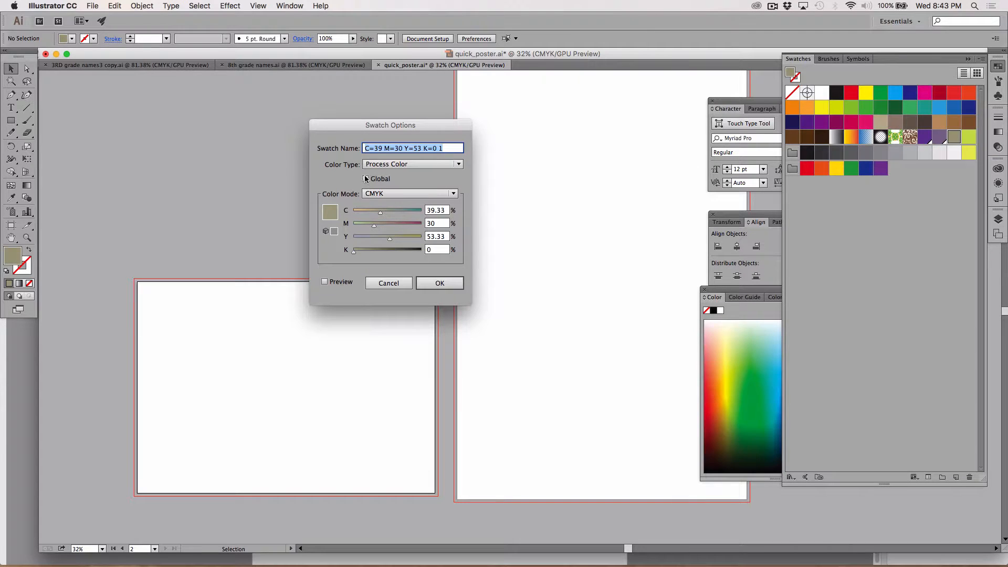
left_click(440, 284)
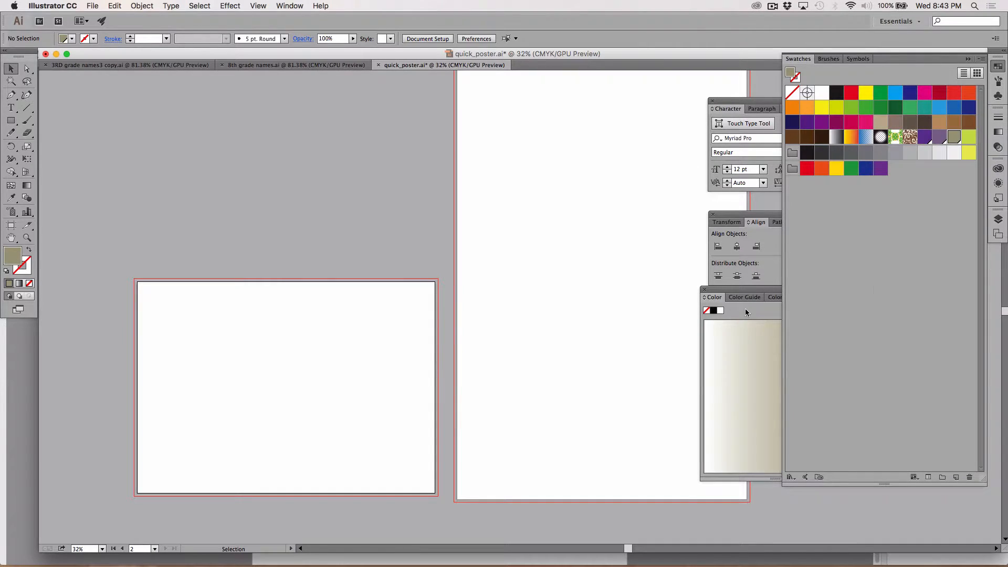
Make the lime green swatch (C=24 M=0 Y=80 K=0 1) a global process color
double_click(969, 138)
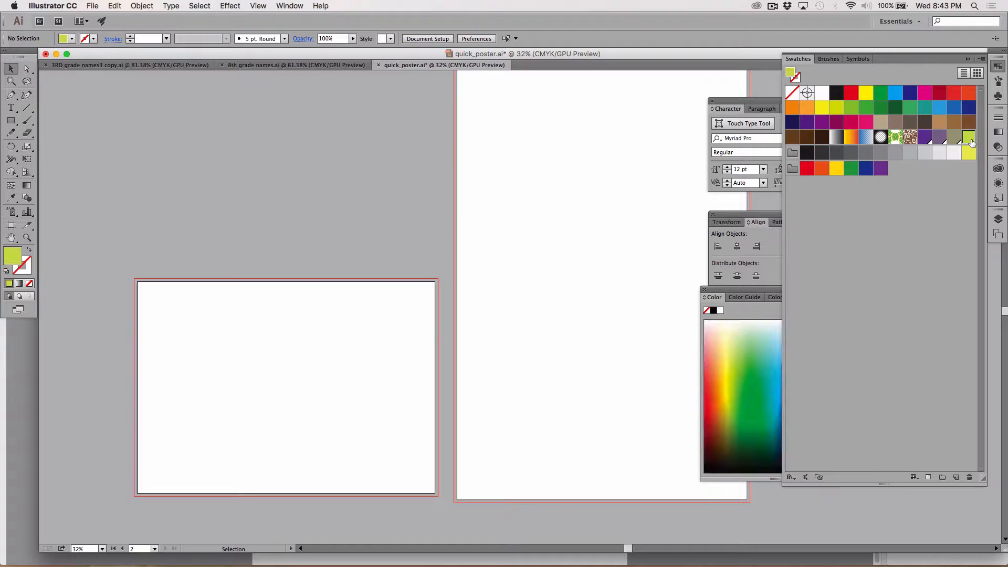
left_click(366, 178)
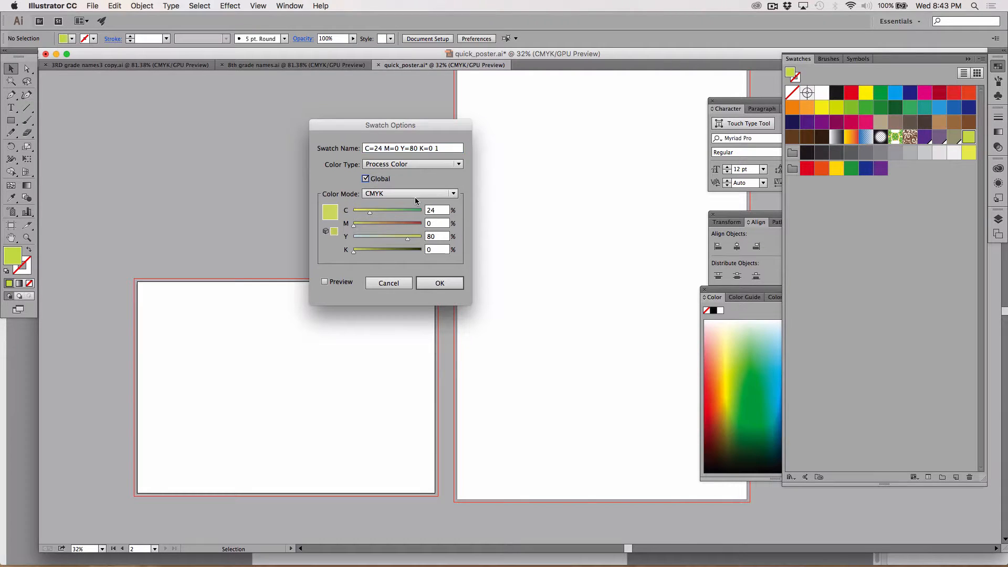
left_click(434, 284)
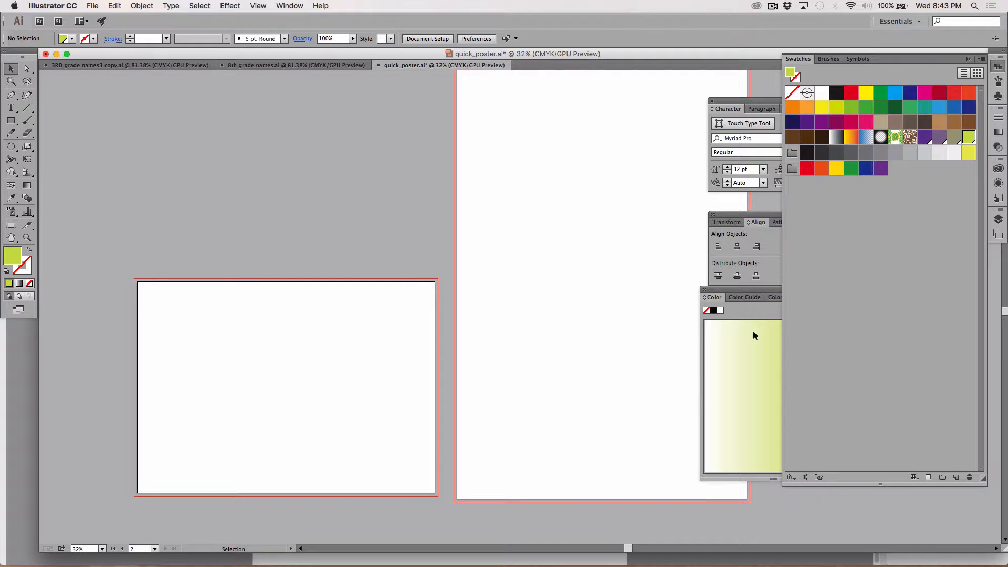
left_click(946, 298)
Draw a lime green rectangle about 4.5 by 3.35 in near the upper-left corner of the tall poster artboard
key("h")
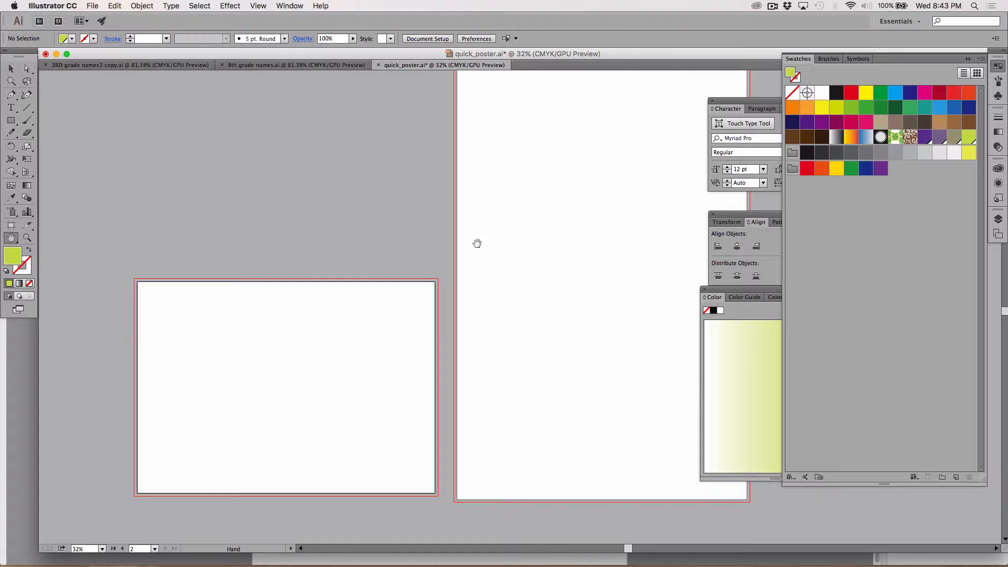
key("z")
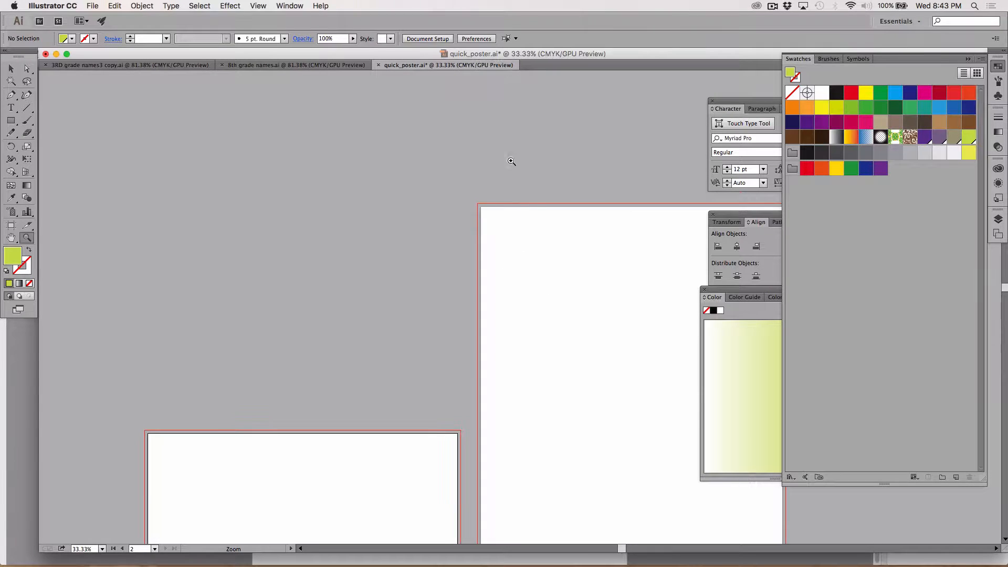
left_click(498, 163)
left_click(592, 341)
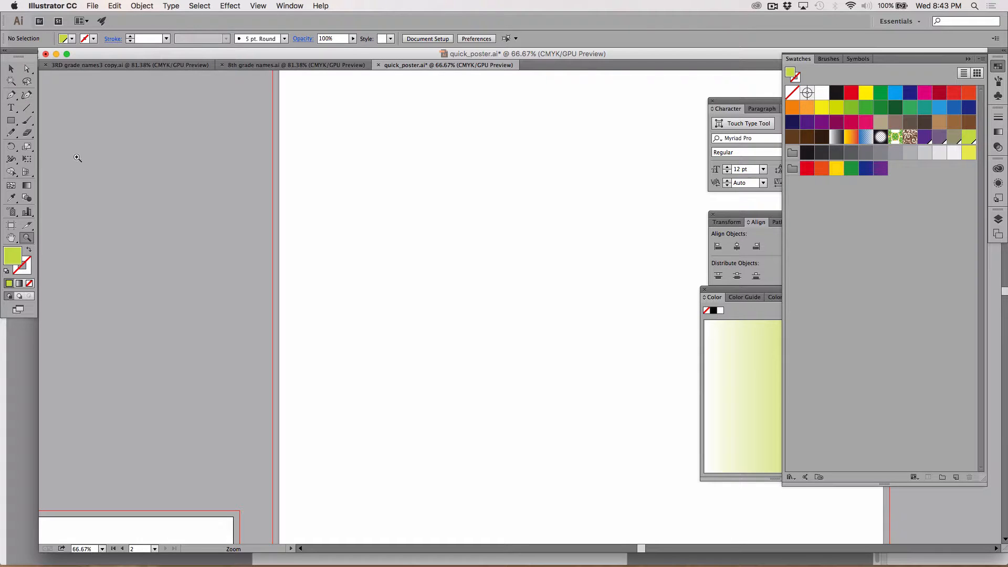
key("space")
left_click_drag(410, 148, 272, 192)
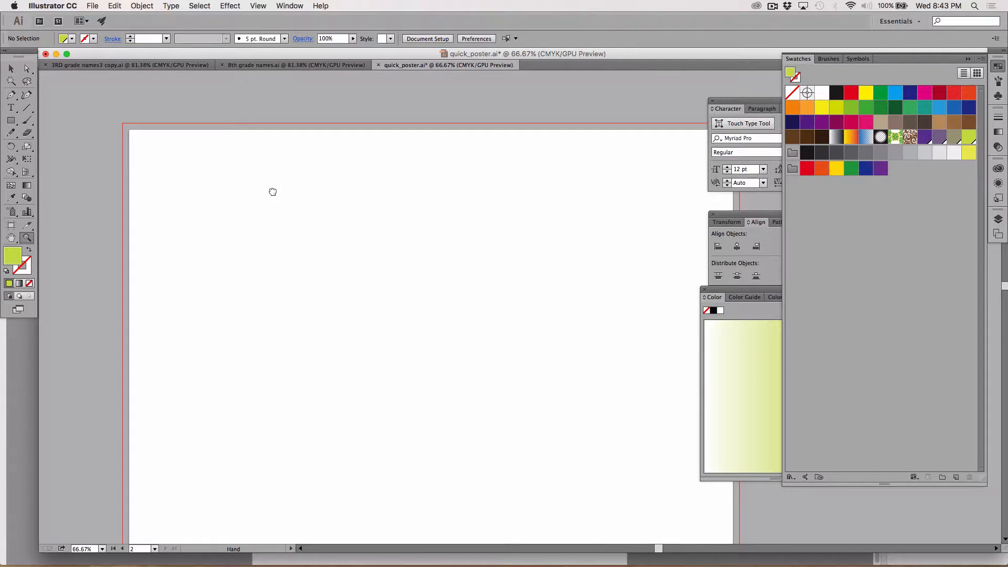
left_click(11, 120)
left_click_drag(163, 164, 276, 247)
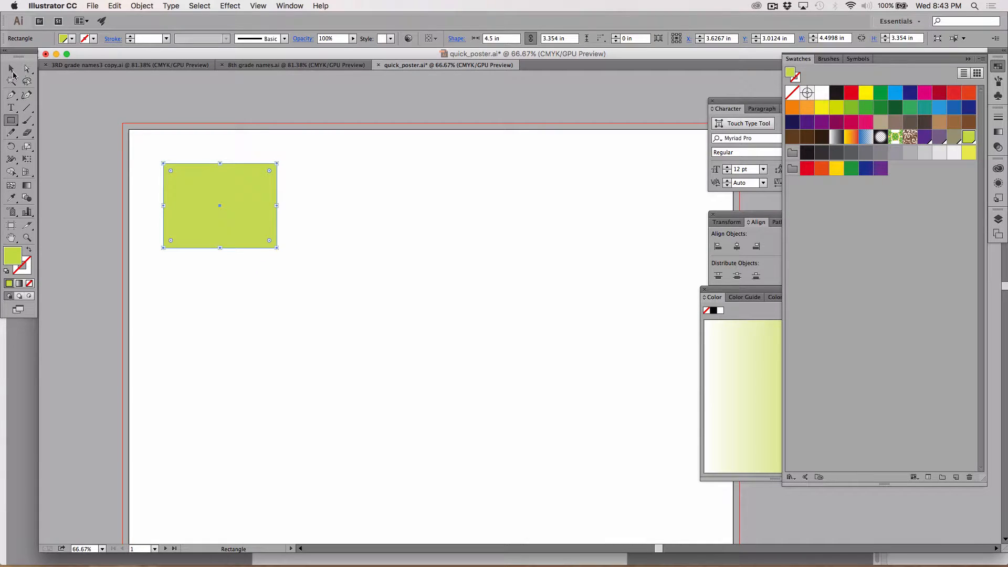
Duplicate the green rectangle just to its right and fill the copy with the yellow swatch (C=10 M=0 Y=75 K=0 1)
left_click(11, 69)
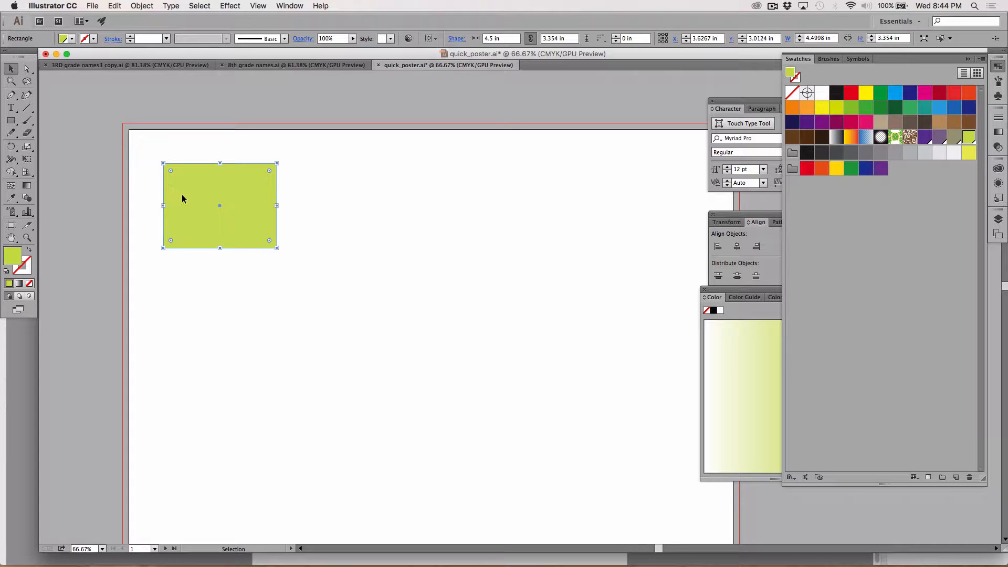
left_click_drag(182, 198, 299, 203)
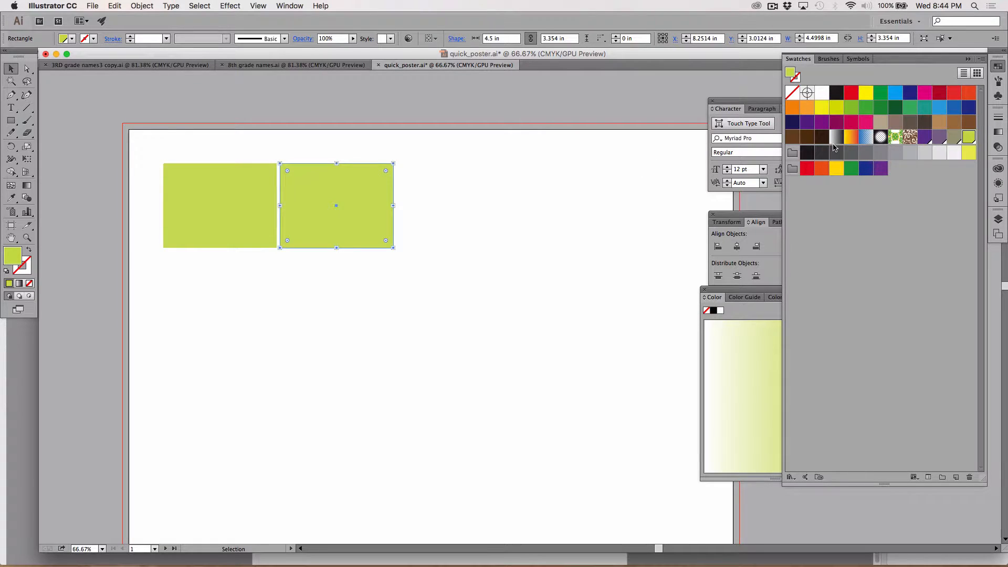
left_click(969, 153)
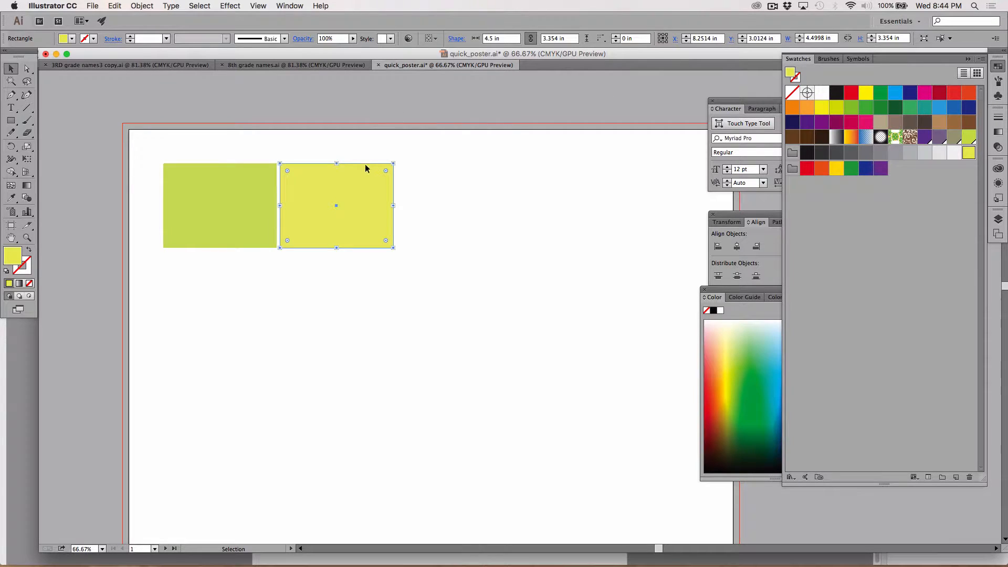
Duplicate the yellow rectangle to the right and repeat the transformation twice to make a row of five rectangles
left_click_drag(370, 194, 488, 200)
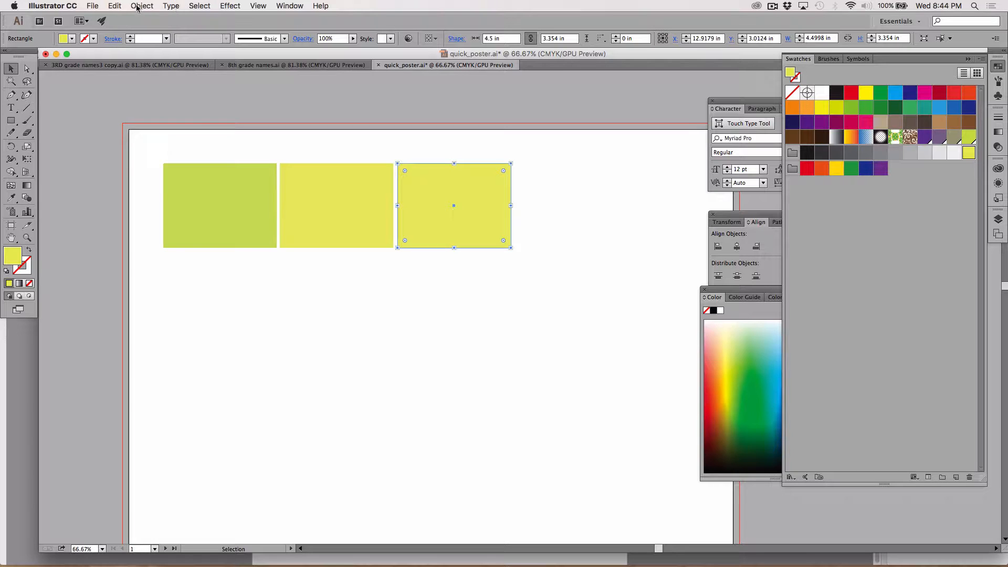
left_click(116, 6)
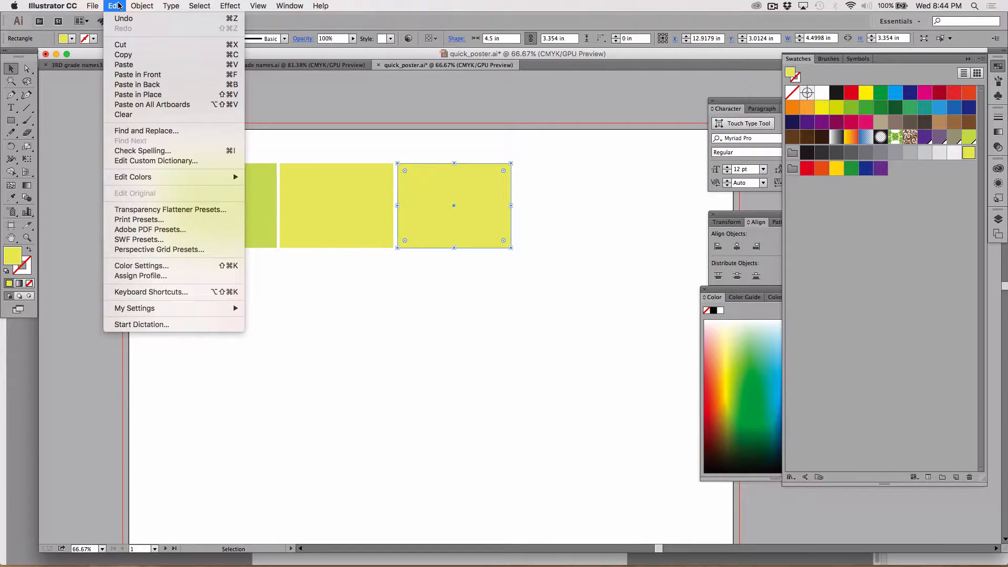
mouse_move(130, 4)
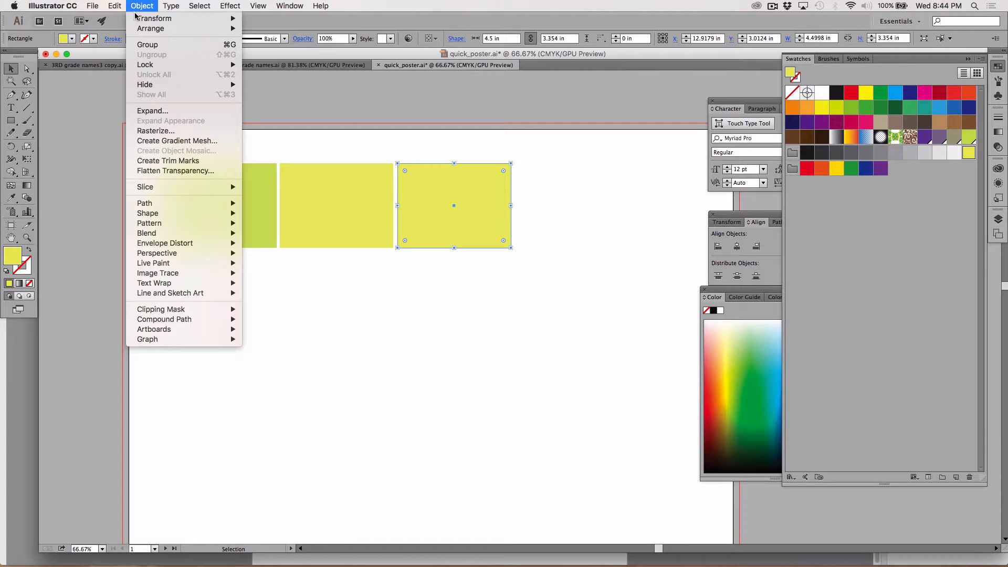
mouse_move(168, 20)
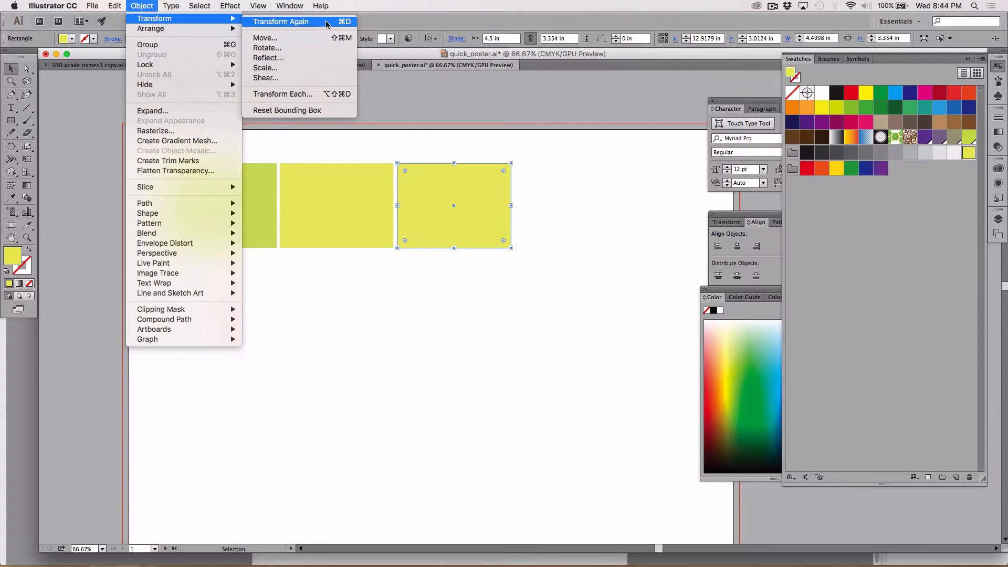
left_click(438, 10)
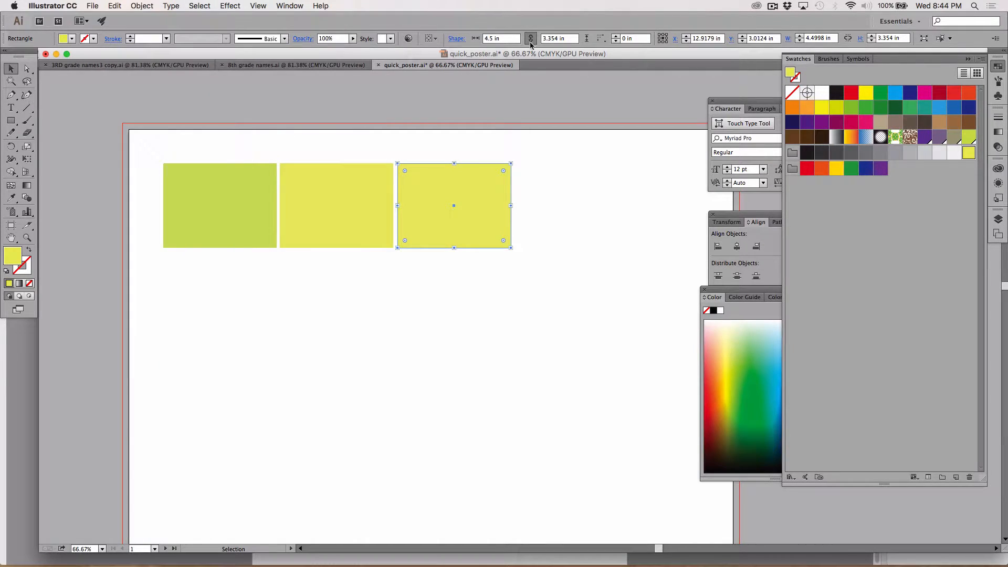
key("super+d")
key("super+d")
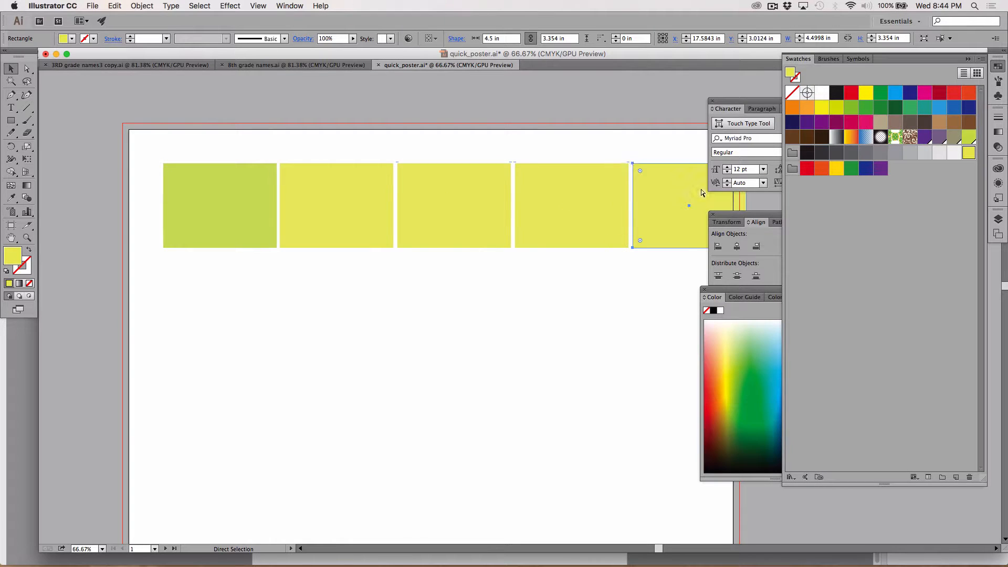
Fill the third, fourth and fifth rectangles with the taupe, muted purple and purple global swatches, and move the Character panel off the row
left_click(480, 202)
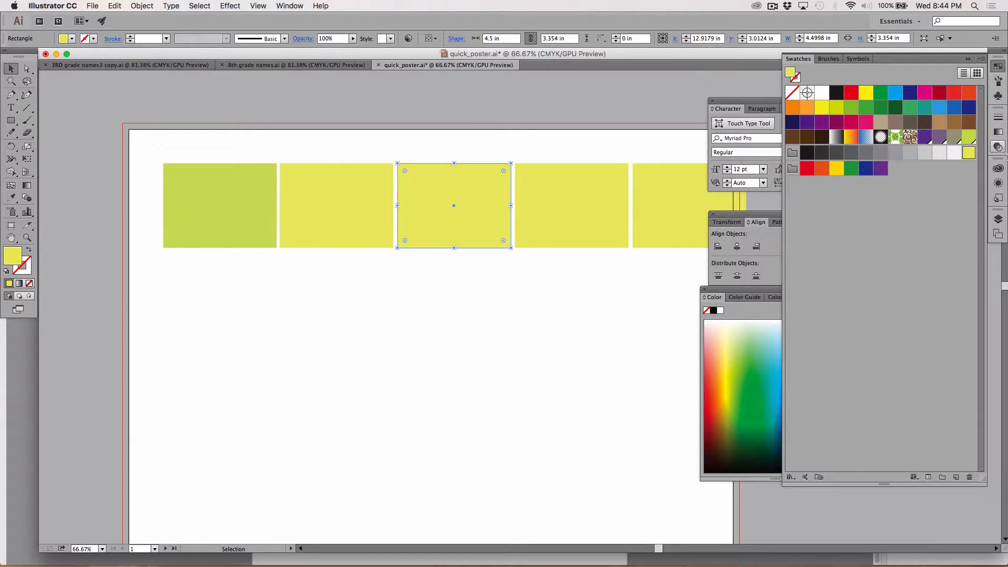
left_click(955, 145)
left_click(585, 212)
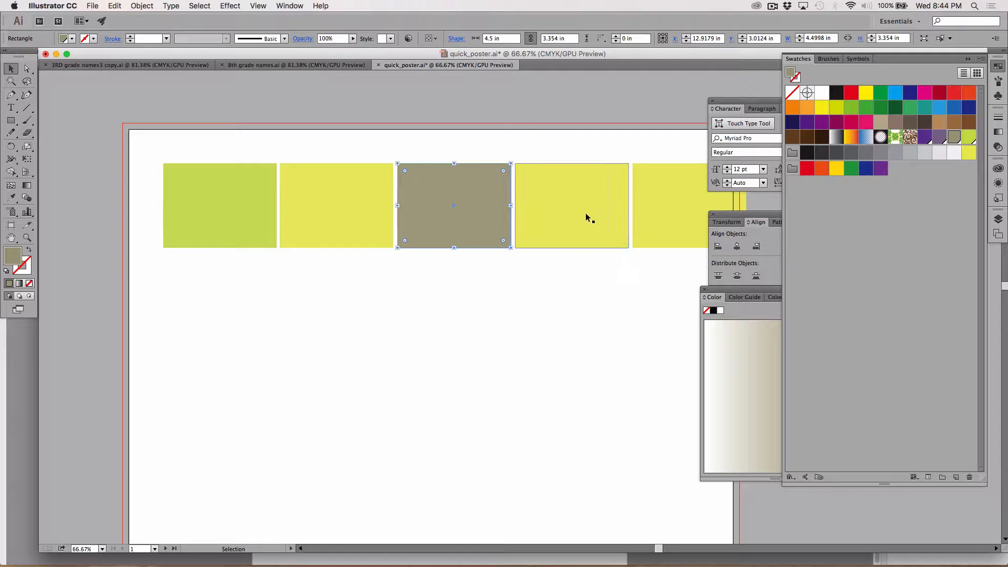
left_click(939, 139)
left_click(660, 211)
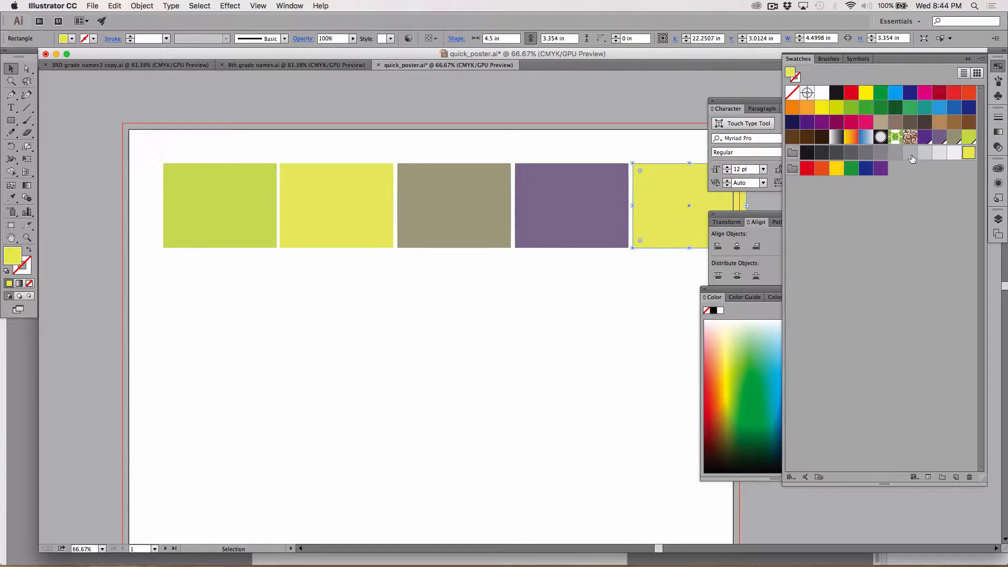
left_click(925, 138)
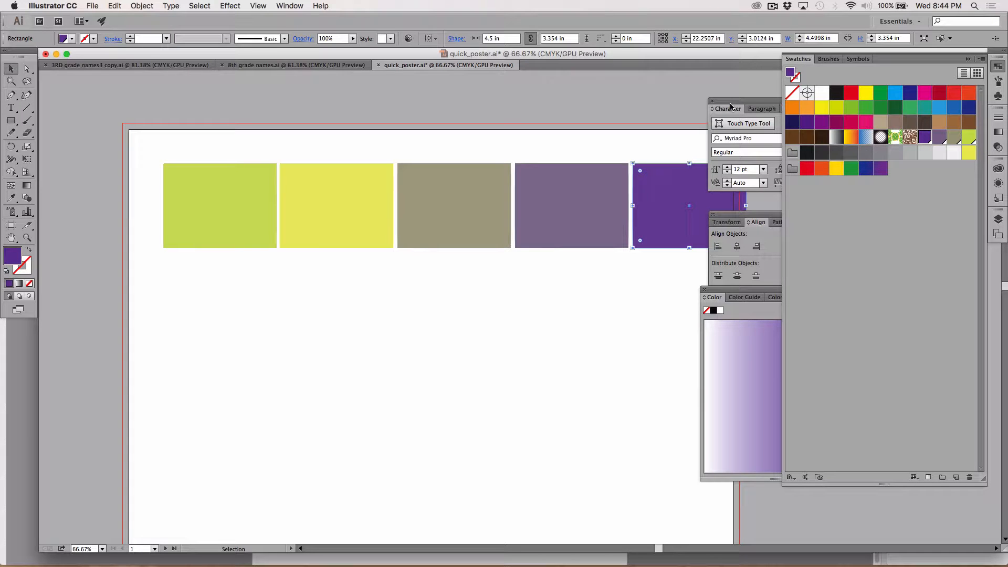
left_click_drag(725, 111, 465, 368)
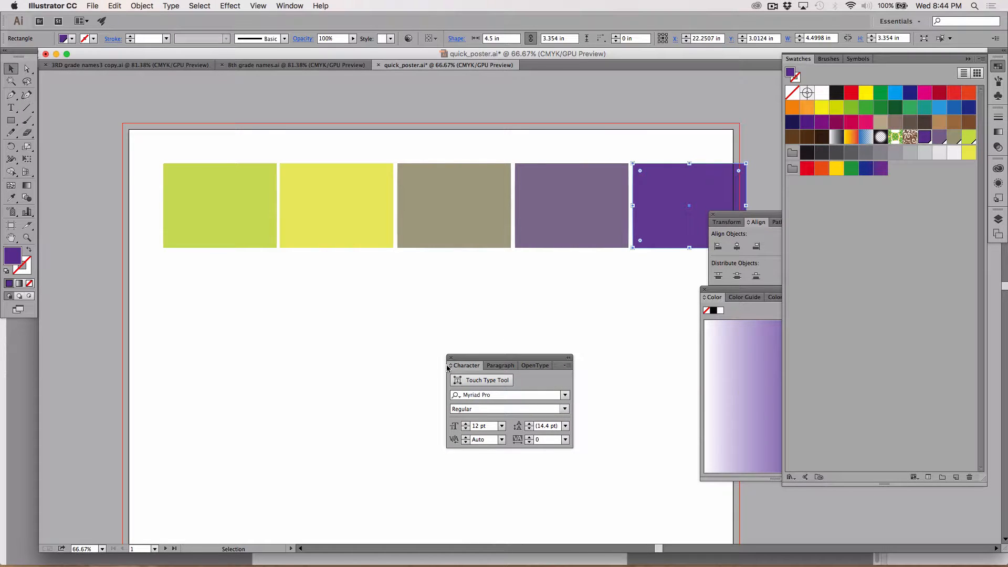
left_click(427, 396)
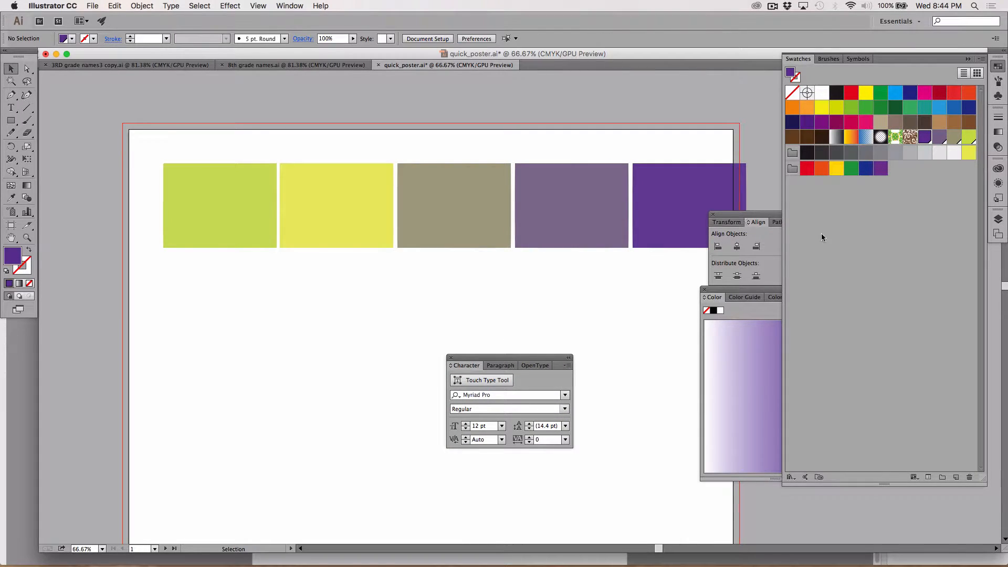
left_click(919, 280)
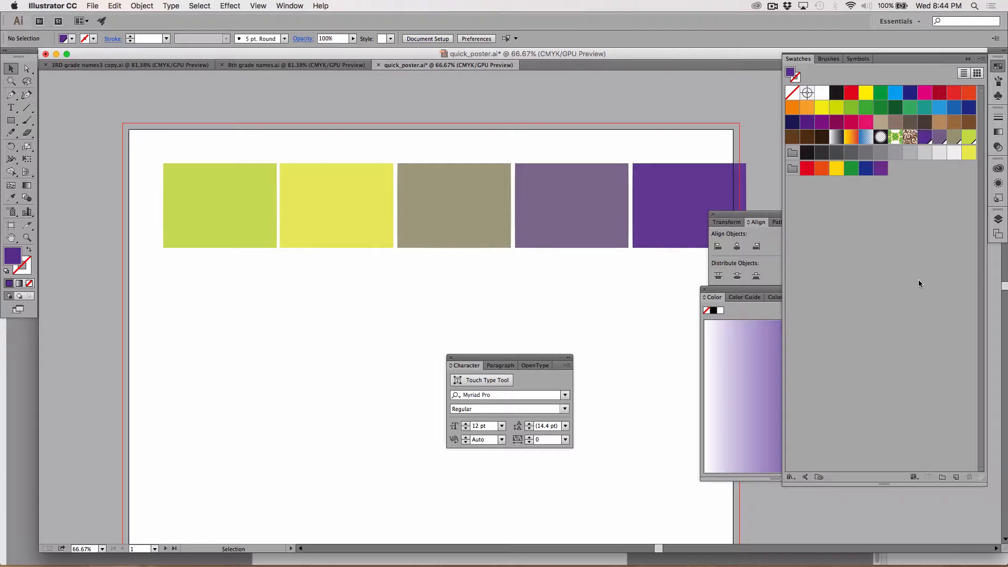
Set the cyan value of the global purple swatch to 50%, and check the muted purple swatch's options without changing them
double_click(925, 137)
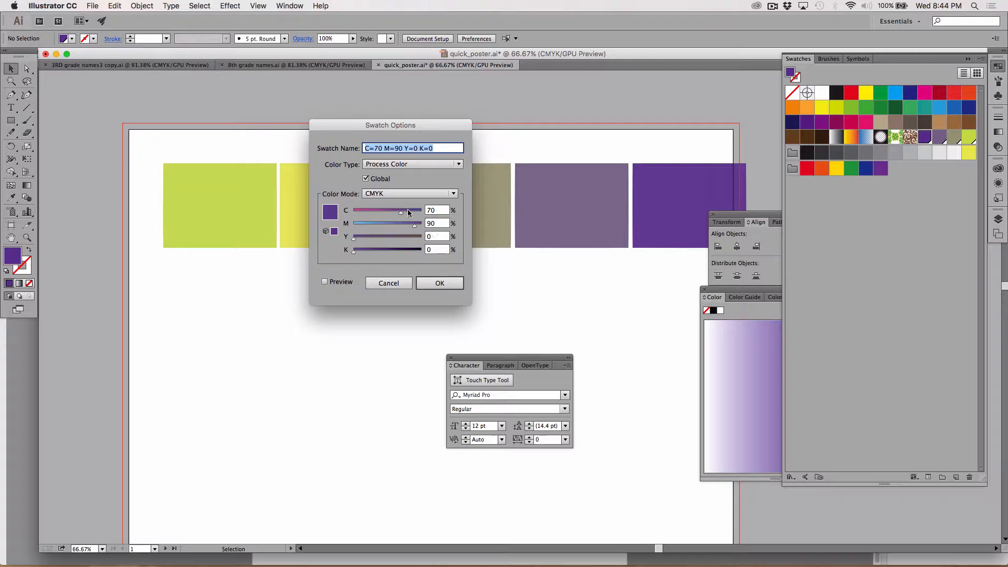
left_click(437, 212)
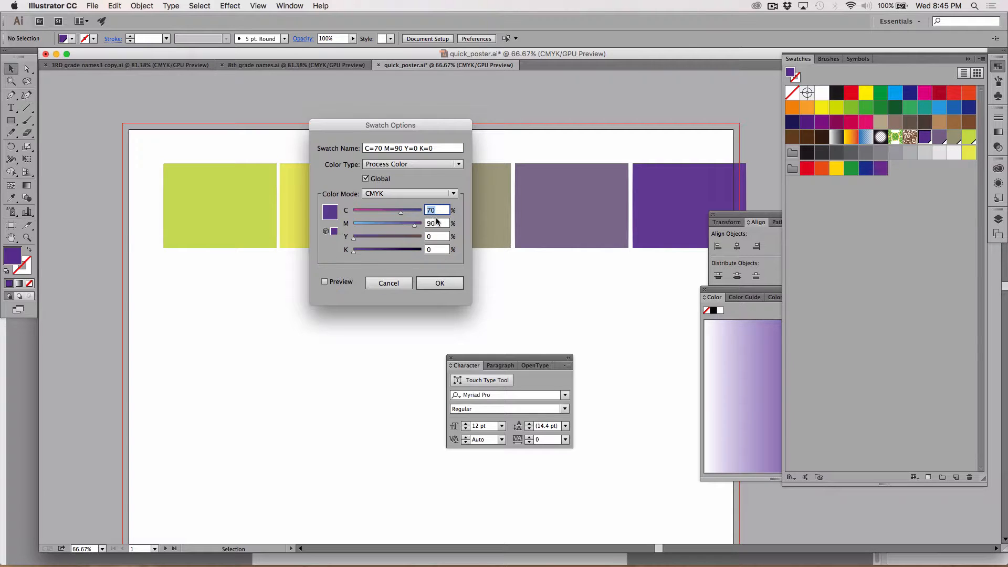
type("50")
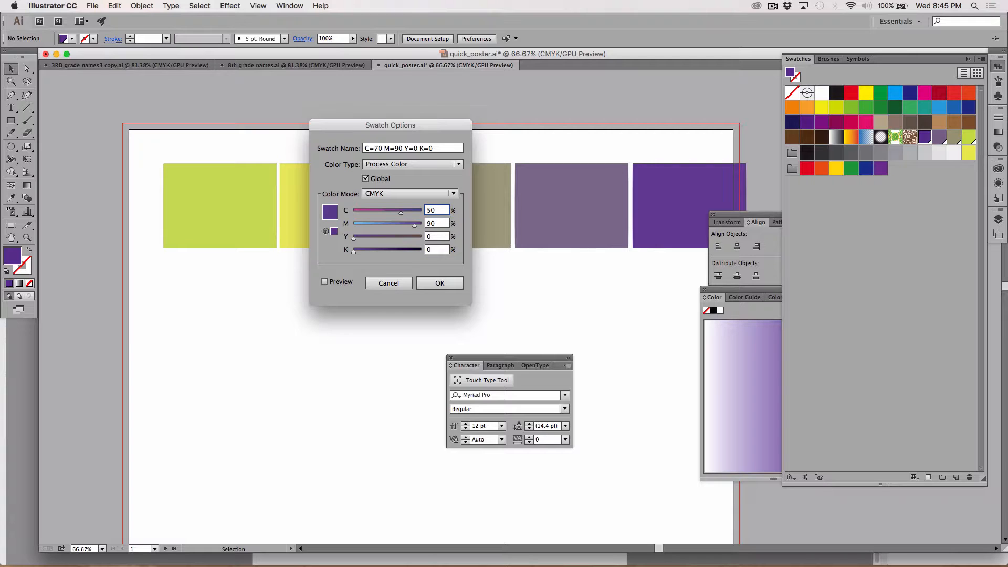
left_click(437, 283)
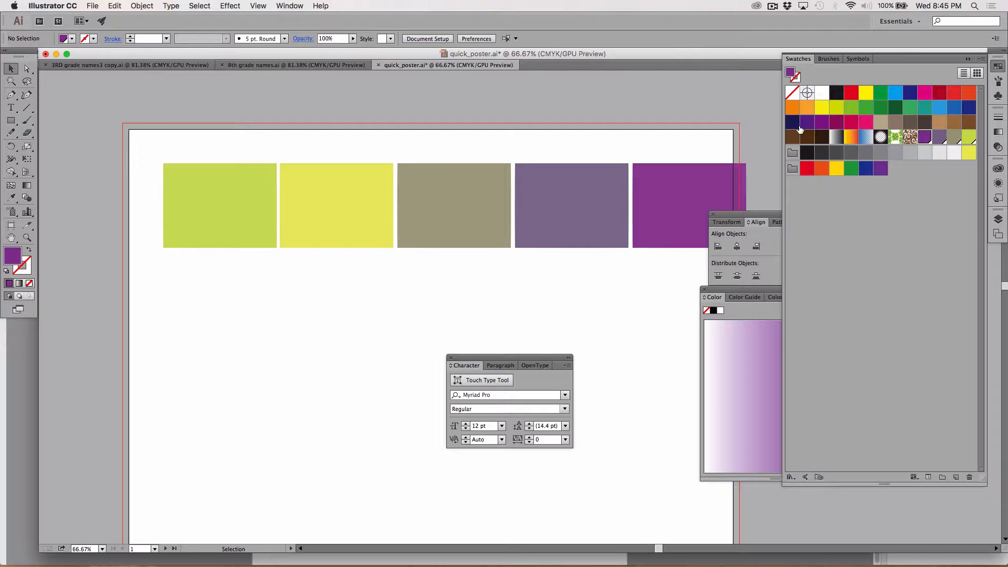
double_click(941, 141)
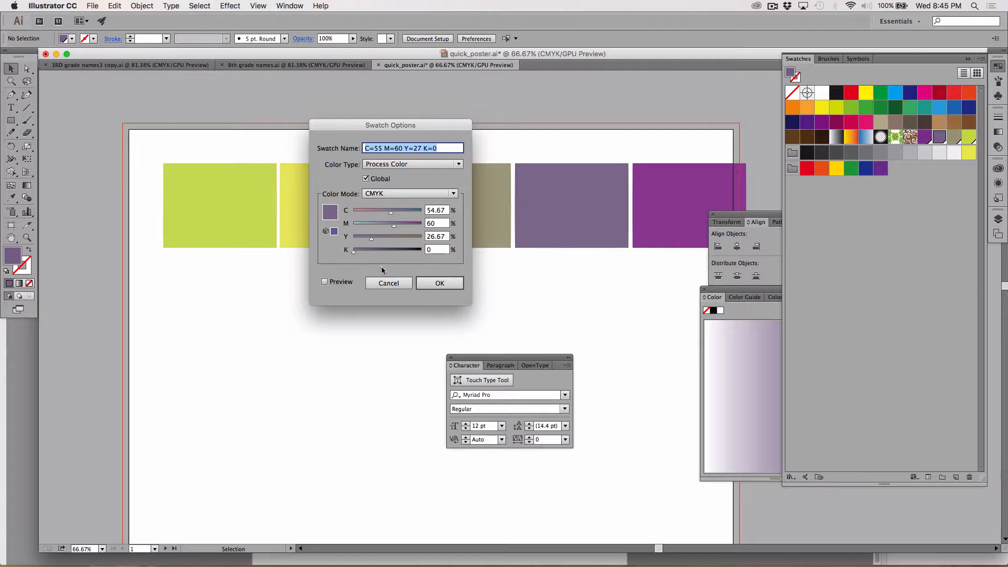
left_click(383, 286)
Move the row of five rectangles into the artboard's upper-left corner and place the green rectangle below the row
left_click_drag(129, 138, 634, 198)
left_click(601, 265)
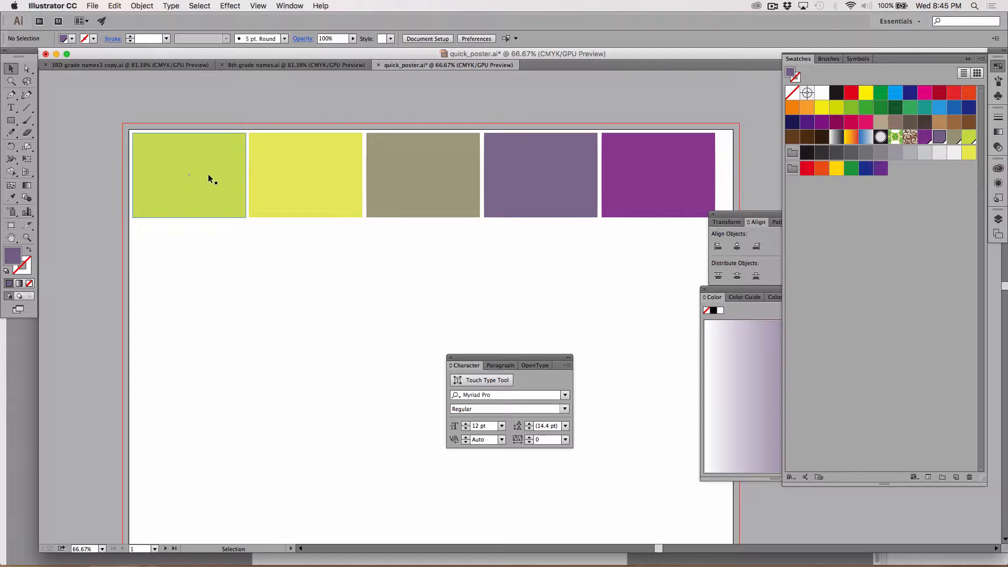
left_click_drag(210, 174, 211, 288)
Undo the rectangle moves and the color change of the global purple swatch
key("super+z")
key("super+z")
key("super+z")
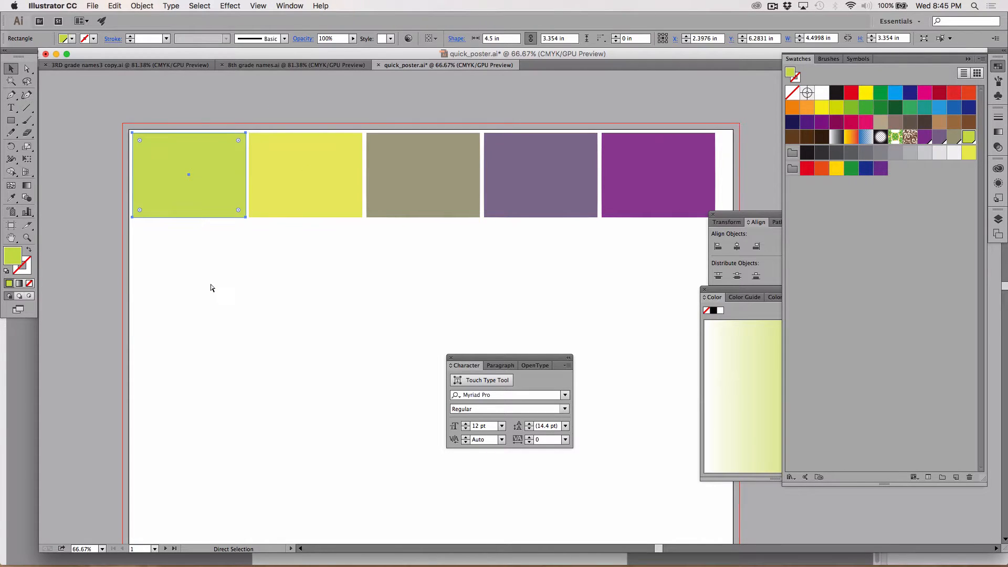
key("super+z")
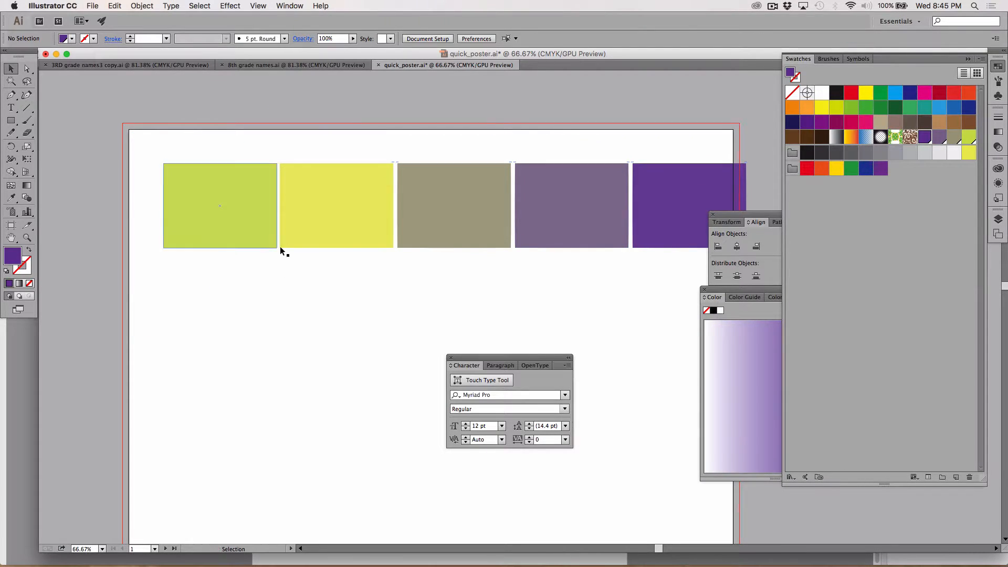
Duplicate the green and purple end rectangles into the empty area below the row and select both copies
left_click_drag(233, 214, 209, 431)
left_click_drag(657, 190, 632, 405)
left_click_drag(210, 344, 653, 487)
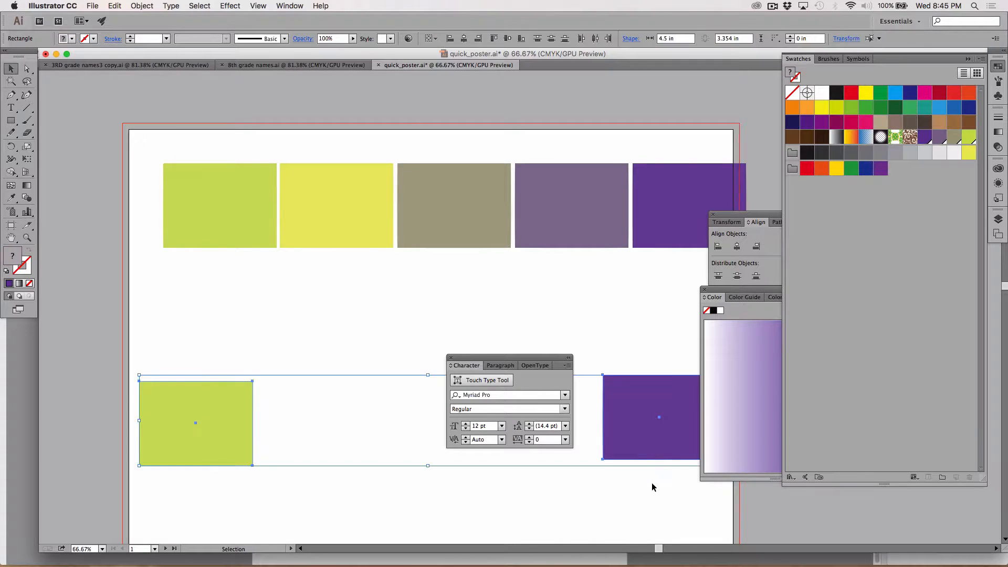
Blend the green copy into the purple copy with the Blend tool, moving the Color and Character panels off the artwork
left_click(27, 198)
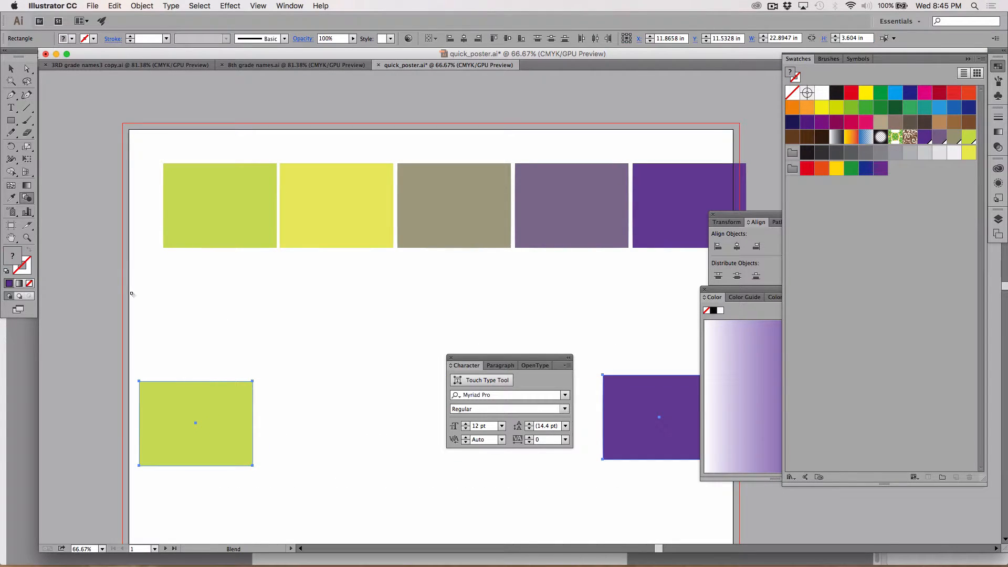
left_click(253, 466, "alt")
left_click(604, 312)
left_click_drag(726, 305, 853, 418)
left_click(716, 461)
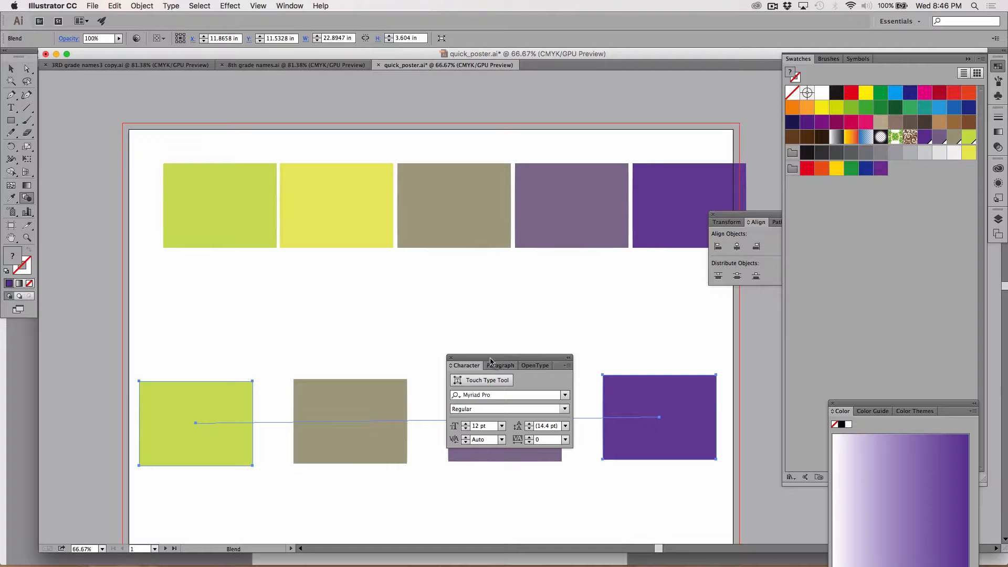
left_click_drag(490, 363, 540, 488)
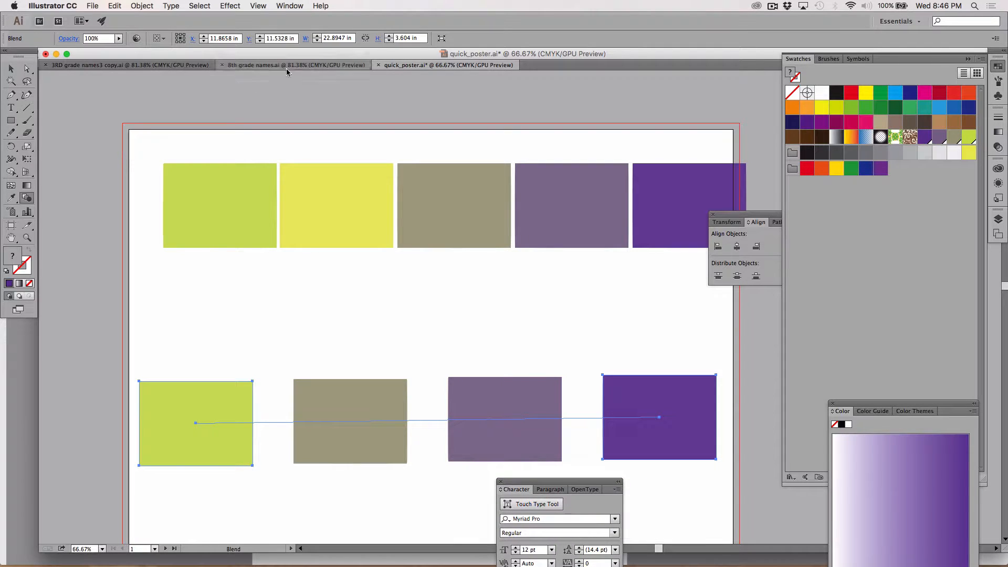
Move the green-to-purple blend from beneath the five-rectangle row onto the second artboard
key("z")
left_click_drag(421, 281, 448, 413)
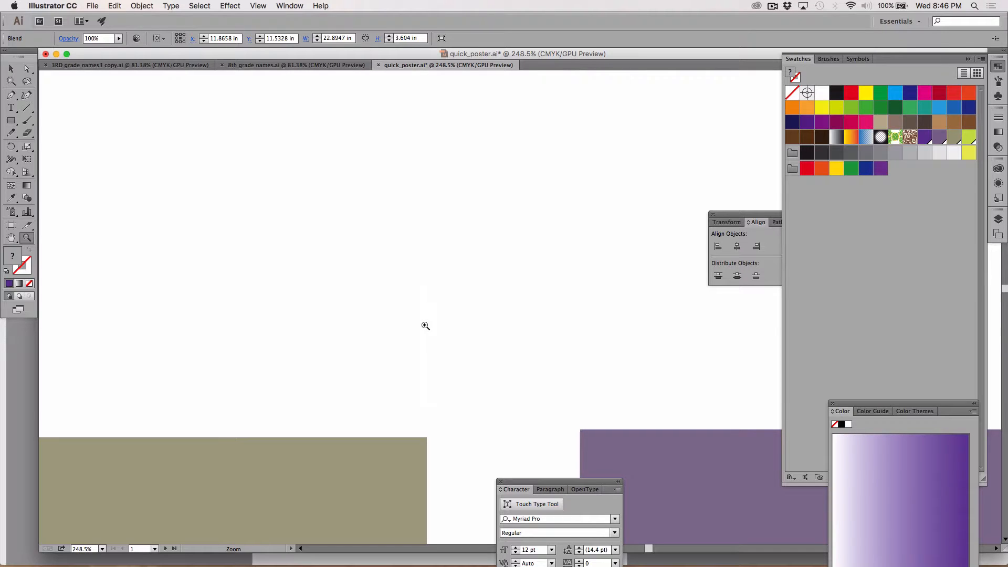
key("super+minus")
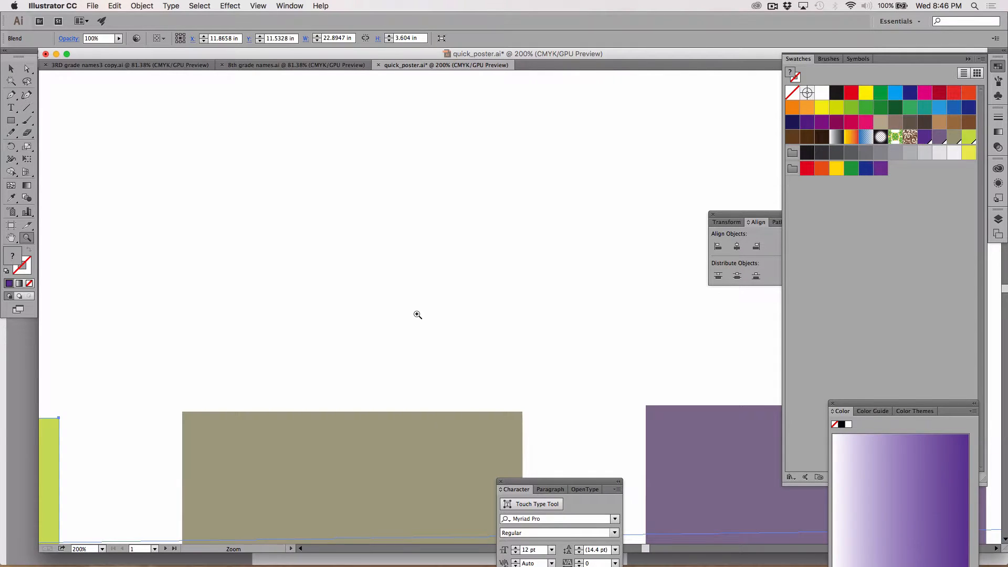
key("super+minus")
key("super+minus")
key("super+minus")
key("super+minus")
key("super+minus")
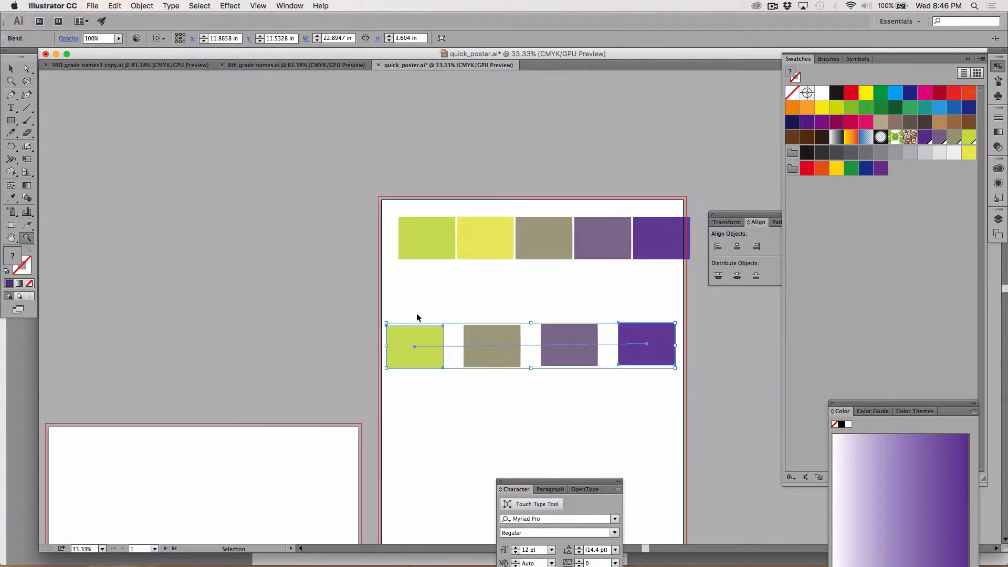
key("super+minus")
key("v")
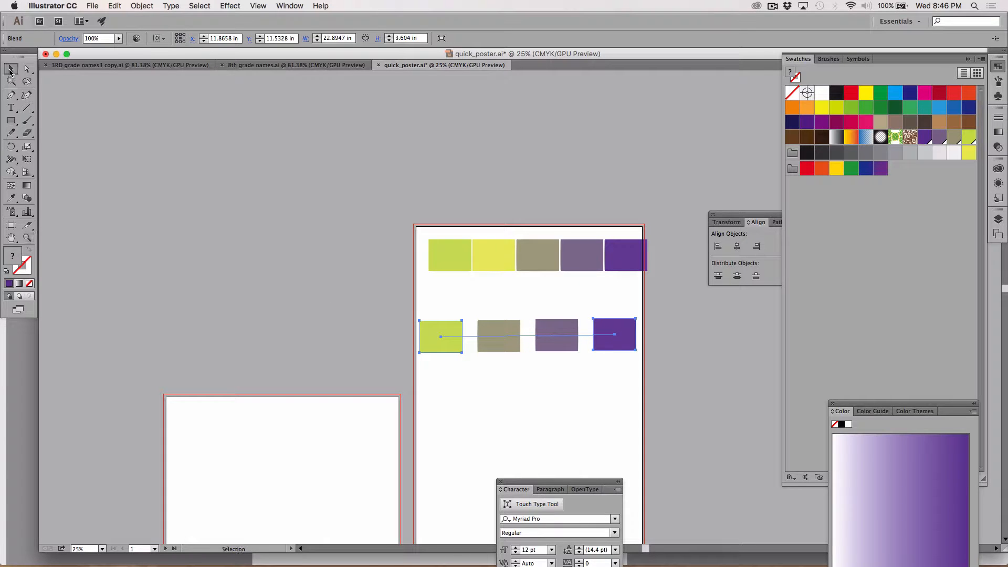
left_click(337, 255)
left_click_drag(458, 341, 224, 455)
left_click(298, 276)
left_click(382, 448)
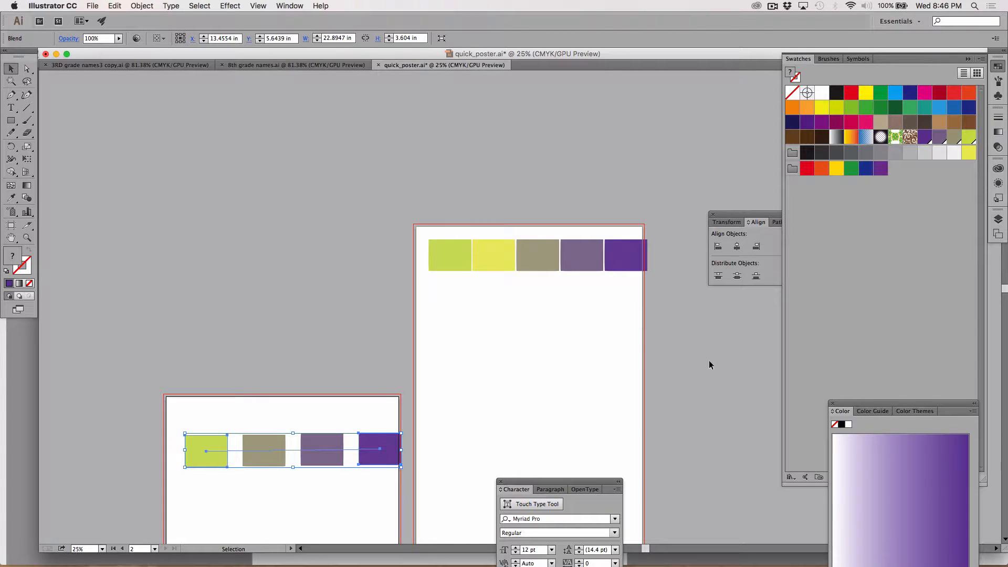
left_click(910, 236)
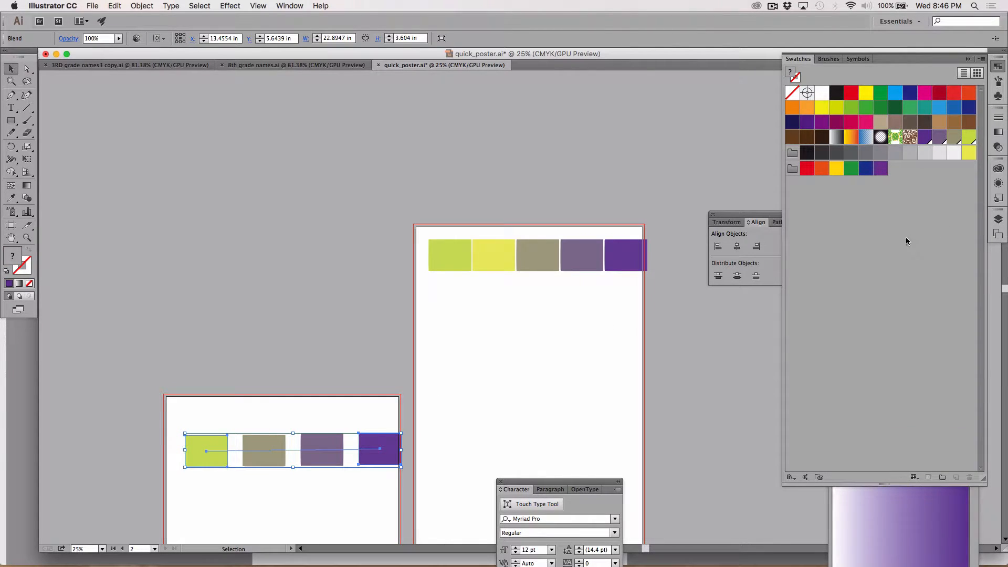
left_click(924, 139)
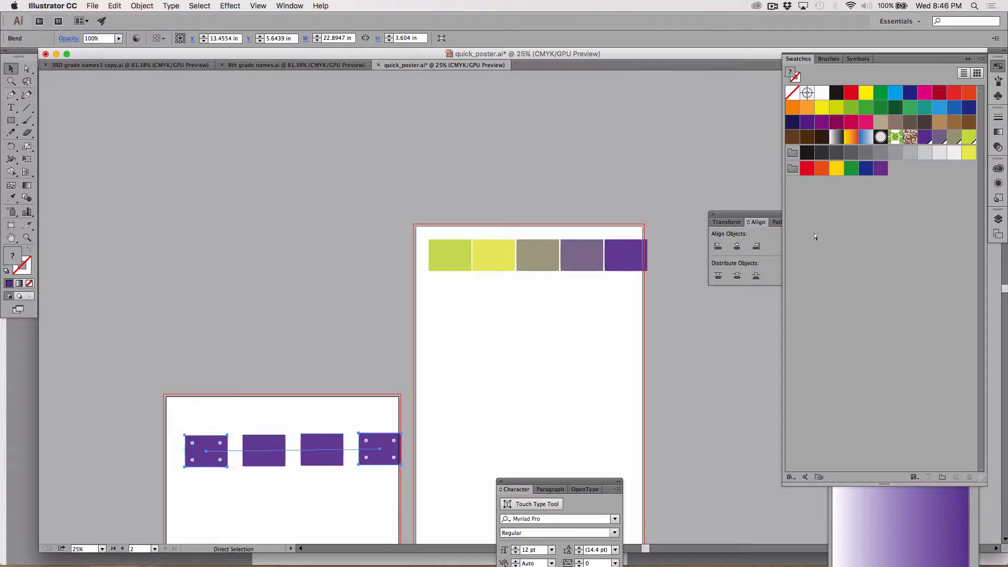
key("super+z")
left_click(171, 270)
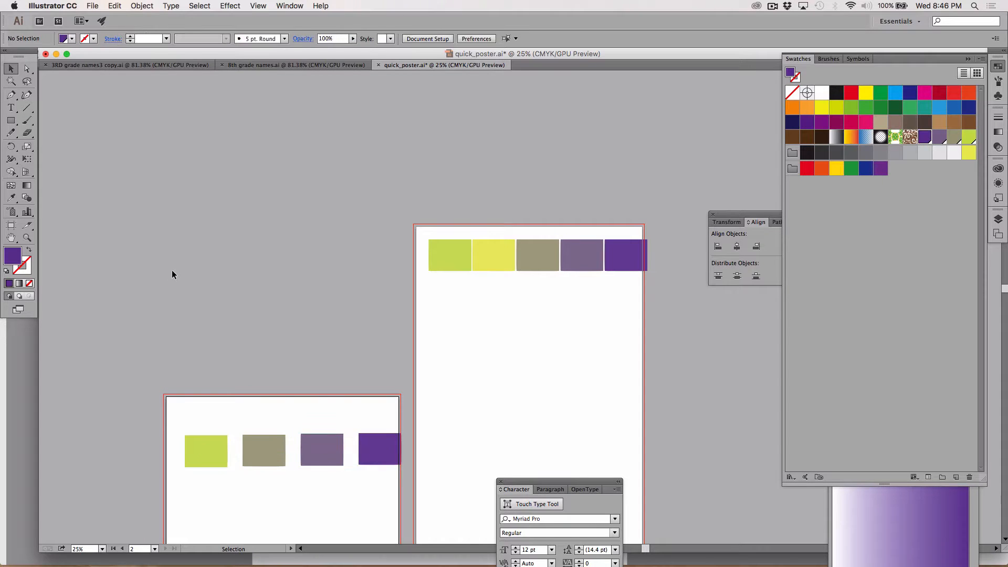
Select the blend's purple end rectangle, set the global purple swatch's magenta to 31%, and undo the swatch edit
left_click(26, 68)
left_click(384, 451)
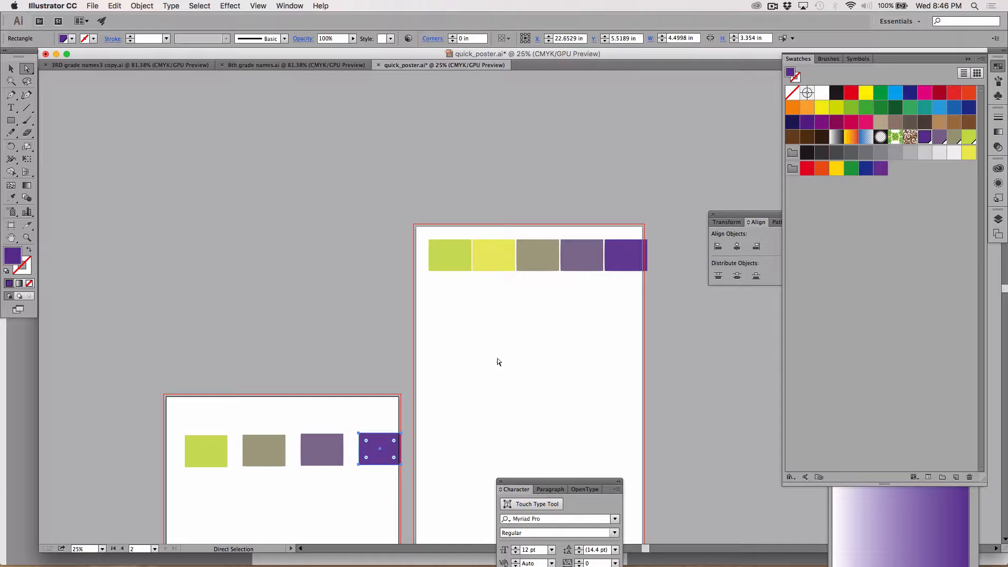
double_click(923, 137)
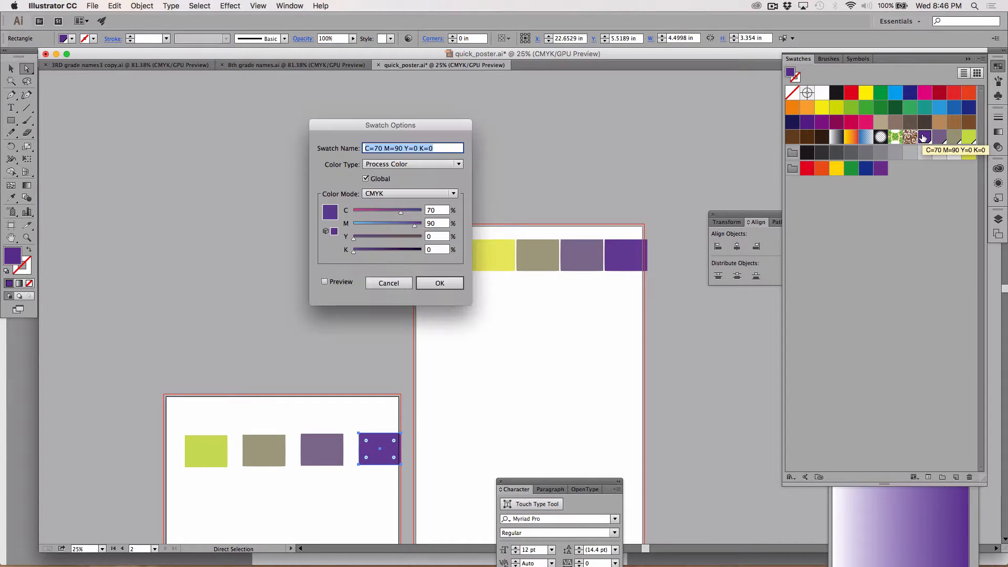
left_click(382, 223)
left_click_drag(381, 223, 374, 225)
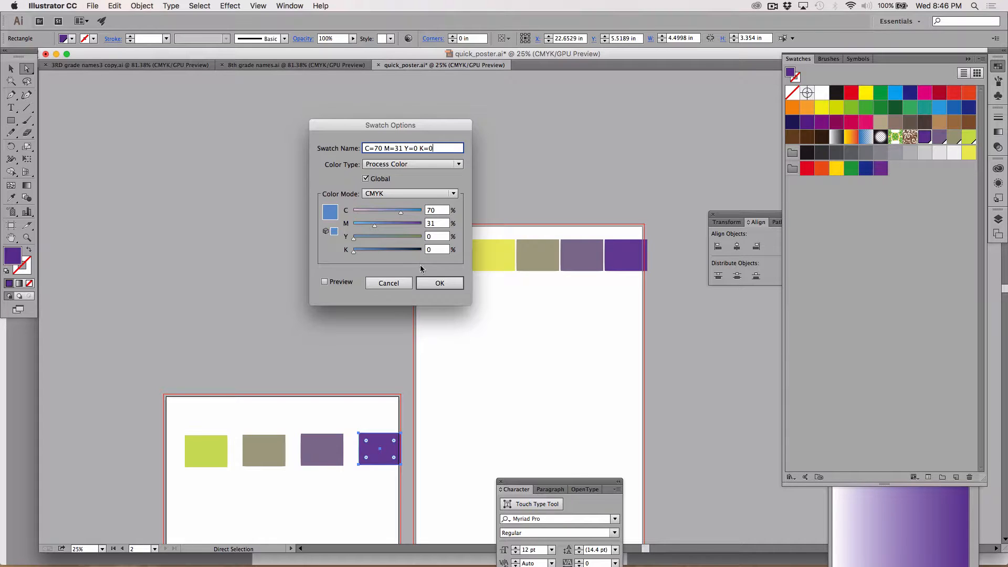
left_click(435, 283)
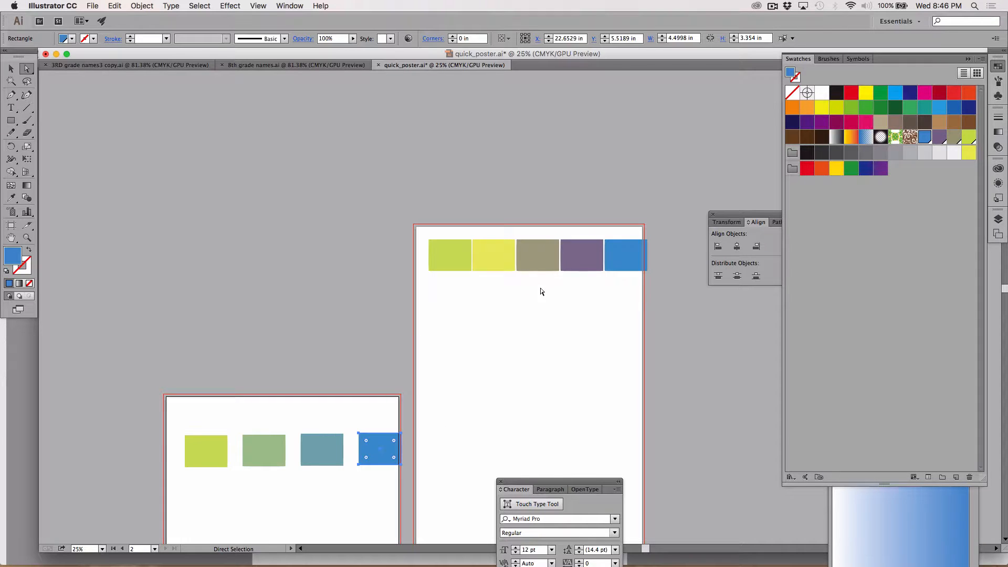
key("super+z")
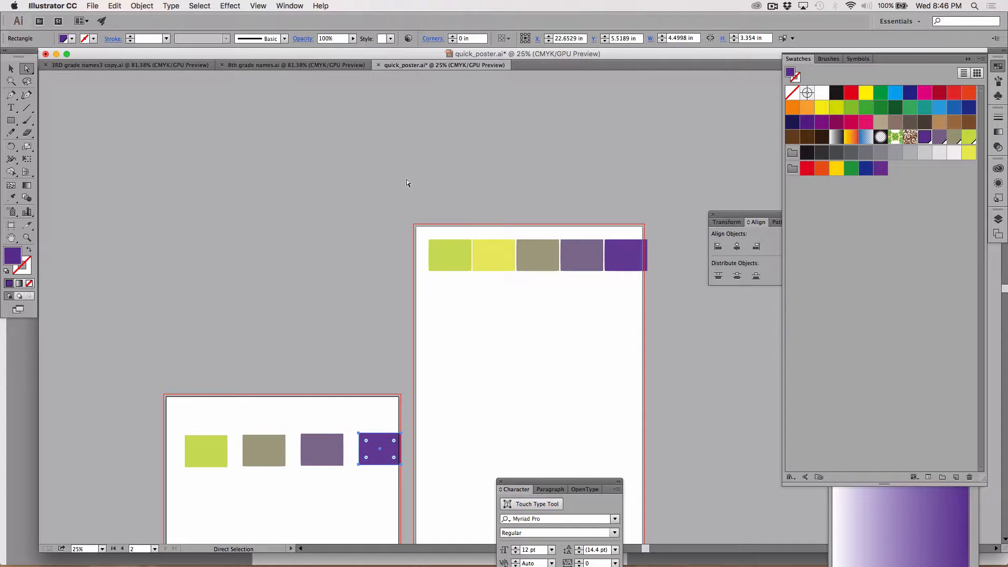
Move the row of five rectangles into the upper-left corner of the tall artboard
left_click(10, 70)
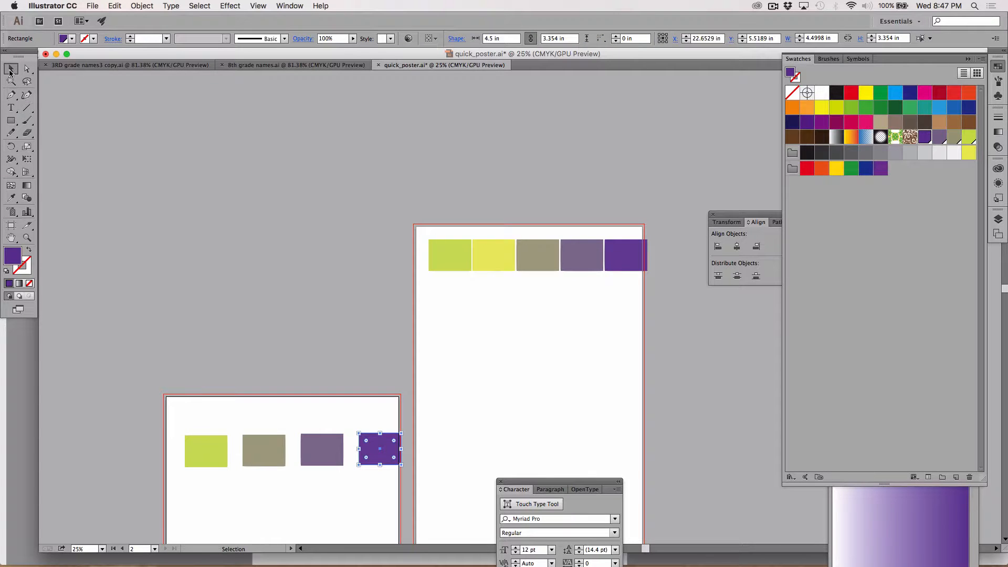
left_click_drag(395, 220, 641, 294)
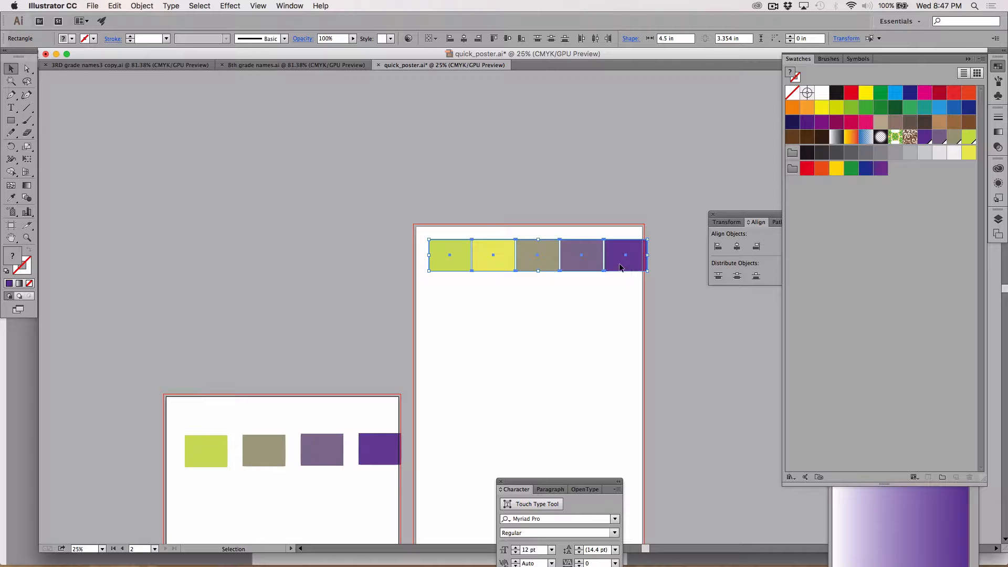
left_click_drag(620, 269, 606, 257)
left_click(583, 196)
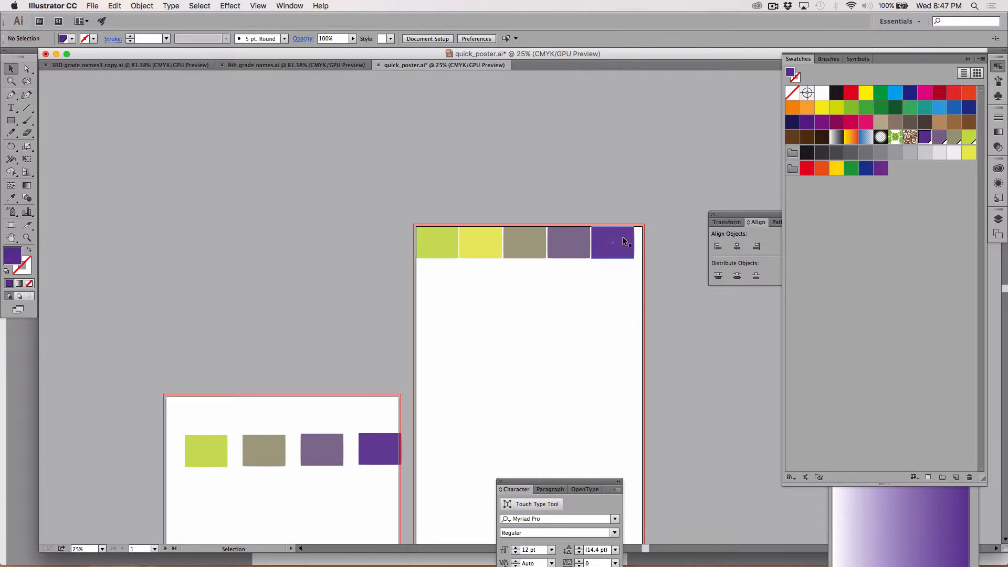
Pull the yellow rectangle's lower-left anchor point down to about Y 6.9 in and scale the whole row to the artboard's full width
left_click(27, 69)
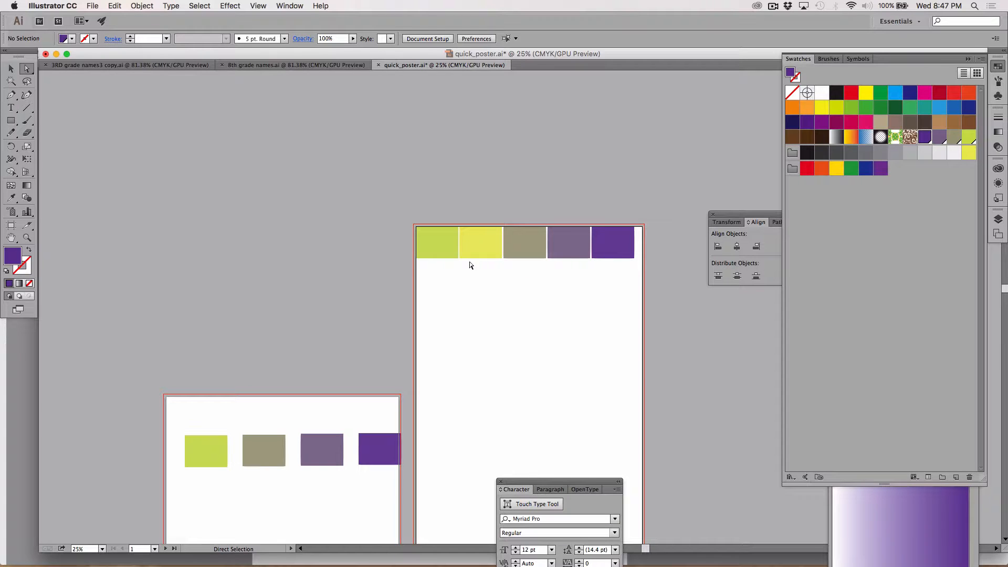
left_click_drag(460, 258, 458, 291)
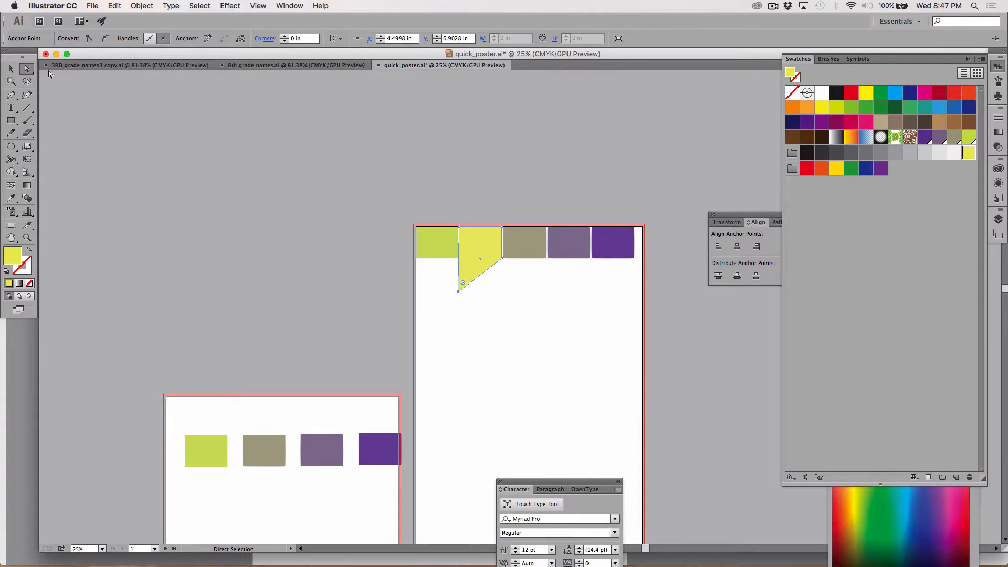
left_click(9, 69)
left_click(71, 112)
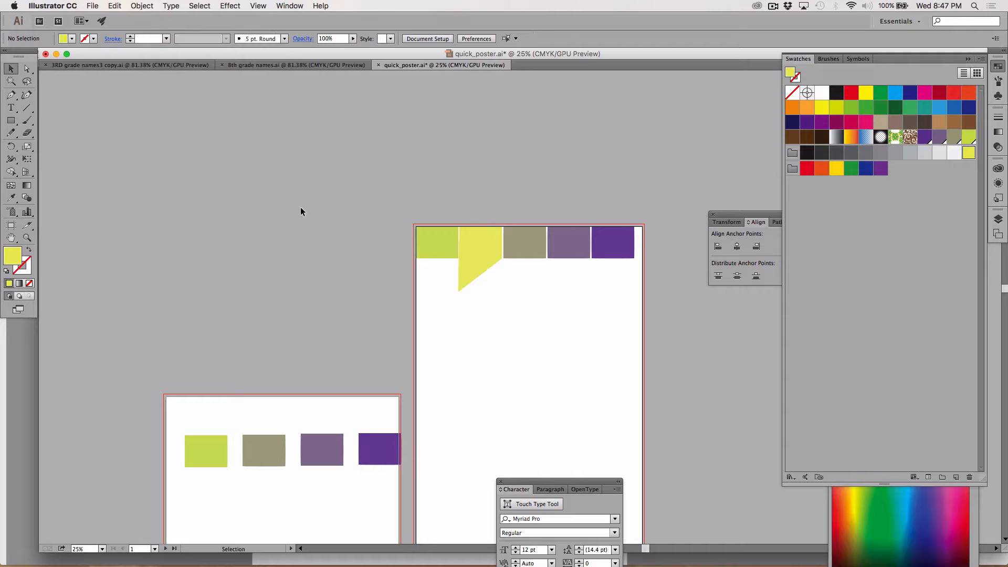
left_click_drag(323, 186, 645, 297)
left_click(427, 187)
Extend the green rectangle's top and left edges outward to the red bleed guide with Direct Selection
key("z")
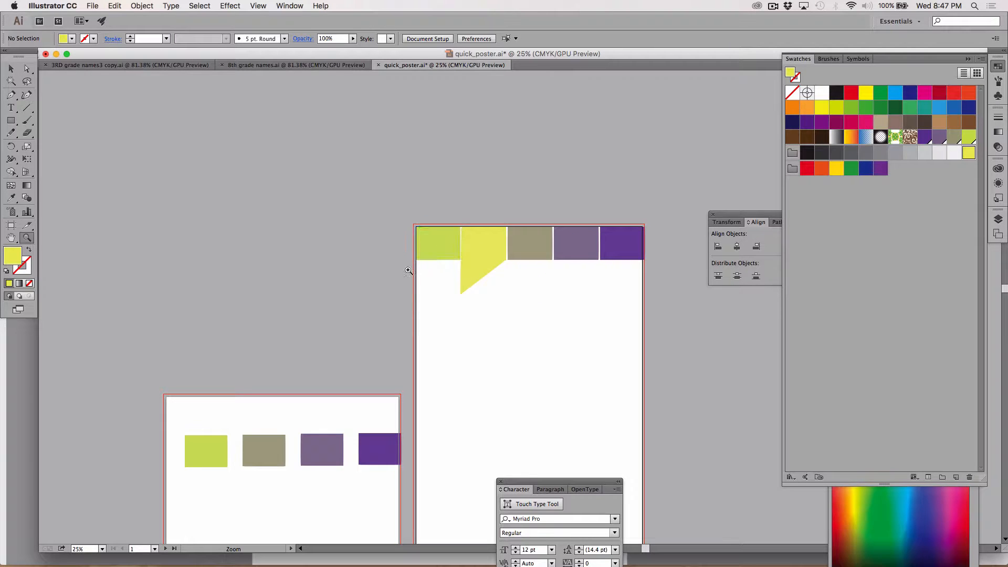
left_click(417, 241)
left_click(509, 279)
left_click(589, 353)
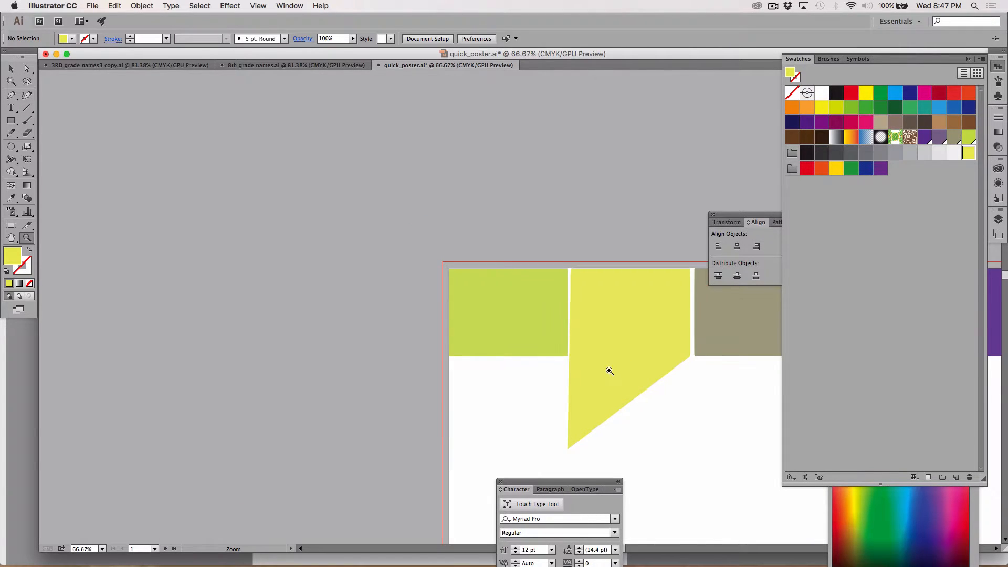
left_click(510, 314)
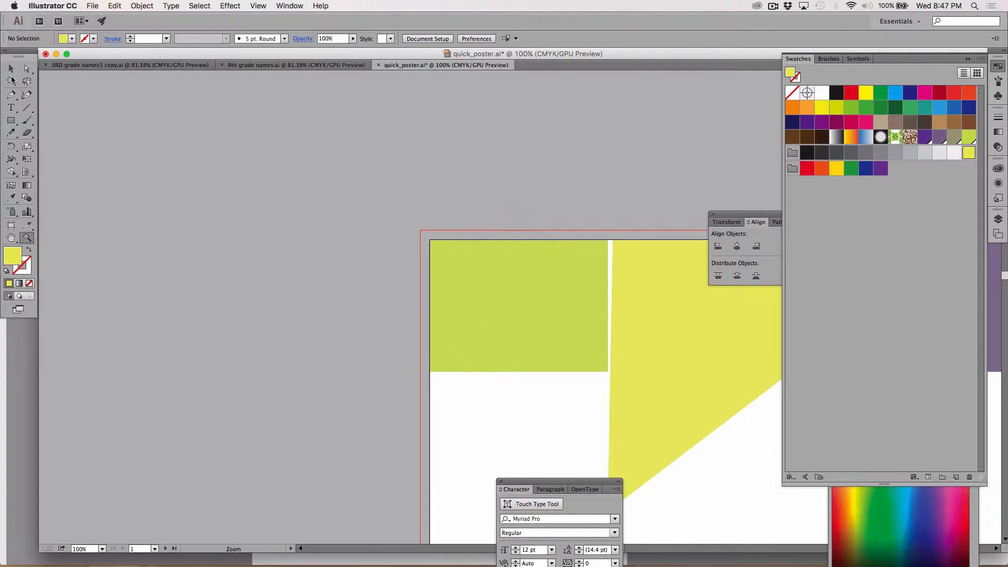
left_click(11, 81)
left_click(486, 282)
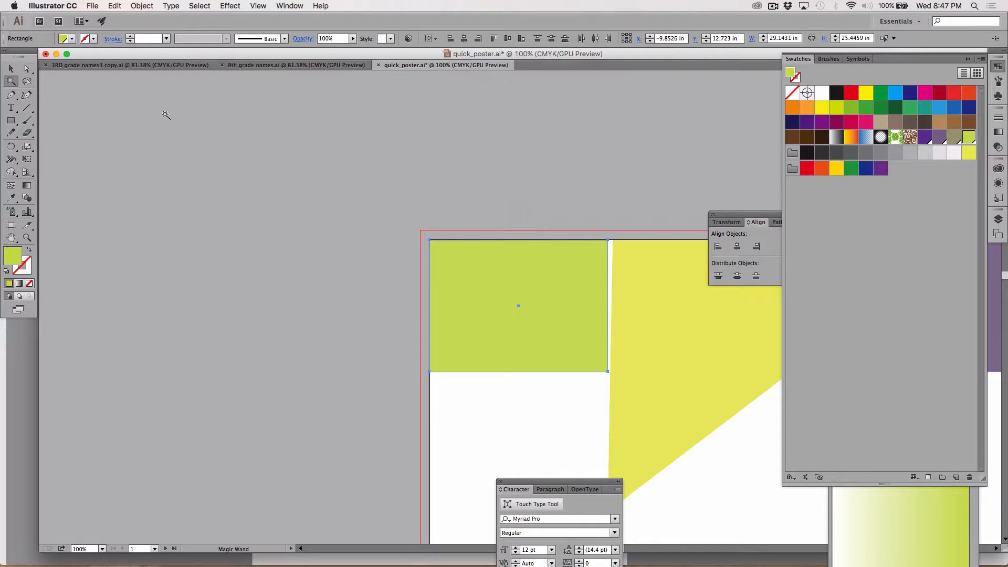
left_click(27, 68)
left_click(400, 184)
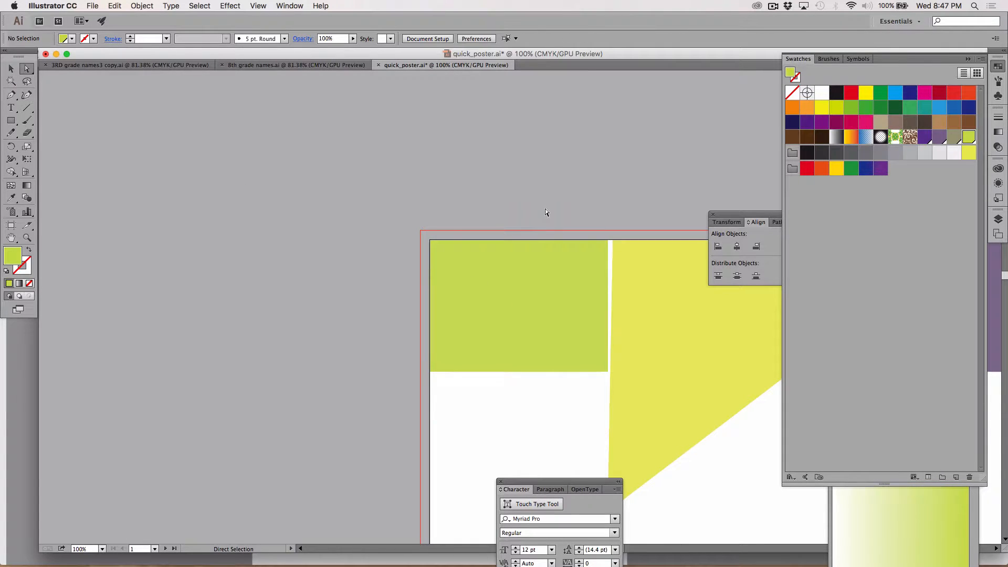
left_click(474, 240)
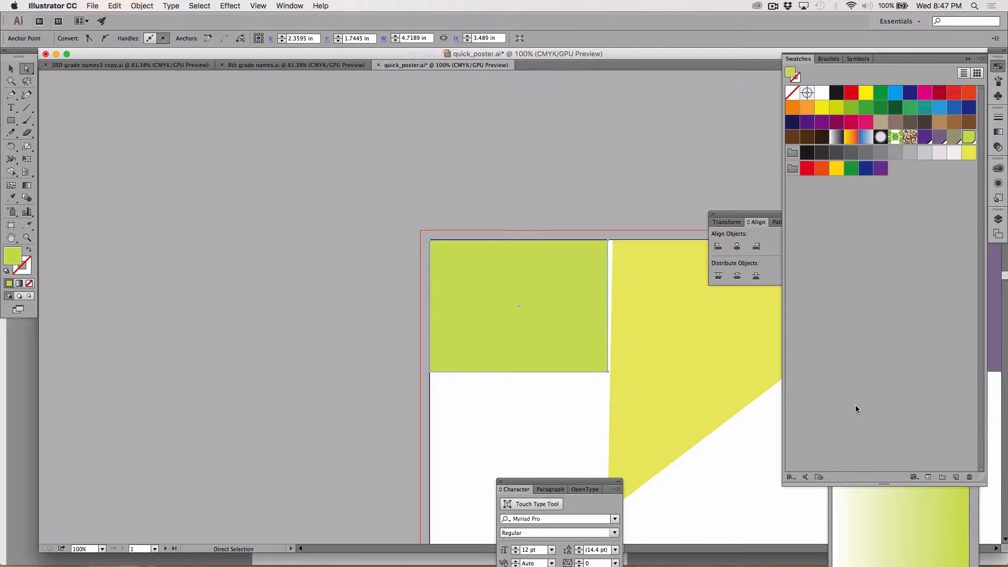
key("Up")
key("Up")
key("Up")
key("Up")
key("Up")
key("Up")
key("Up")
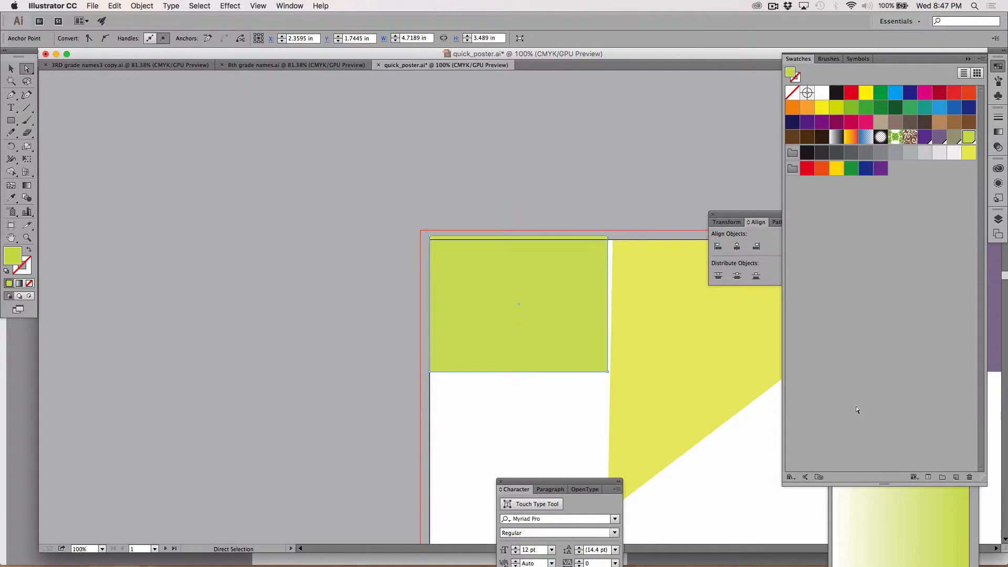
key("Up")
key("Up")
key("Up")
key("Up")
key("Up")
key("Up")
key("Up")
key("Up")
key("Up")
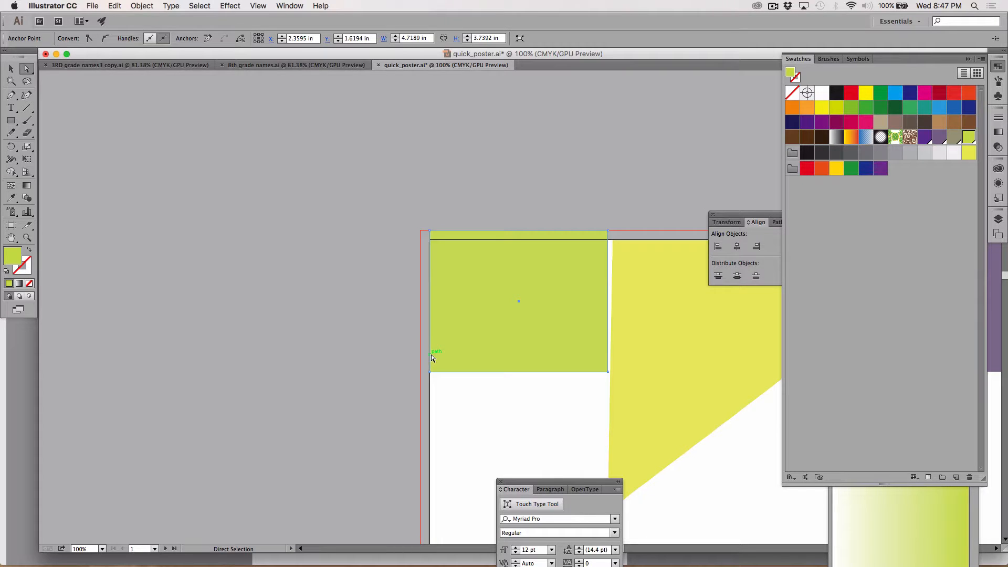
key("shift+Left")
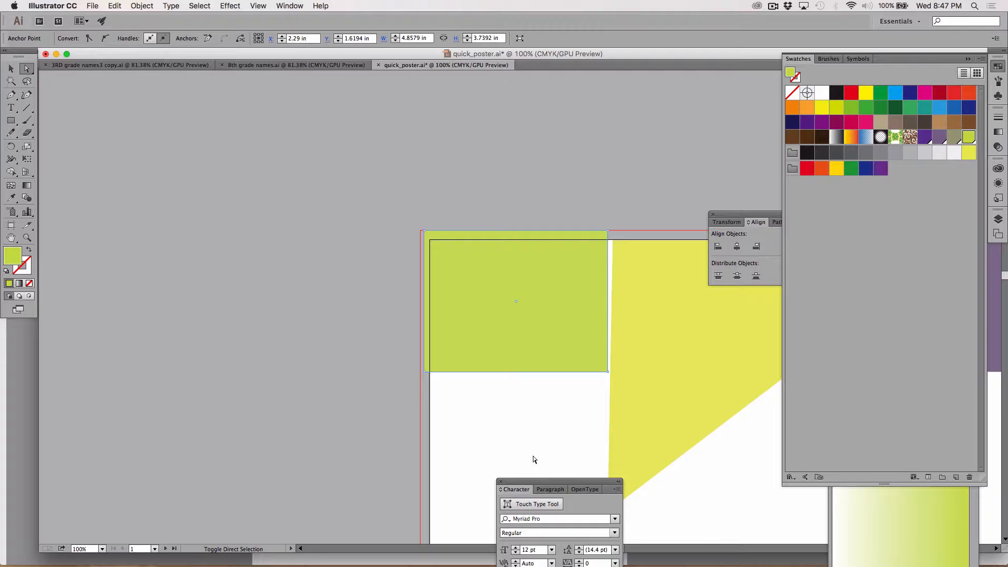
key("shift+Left")
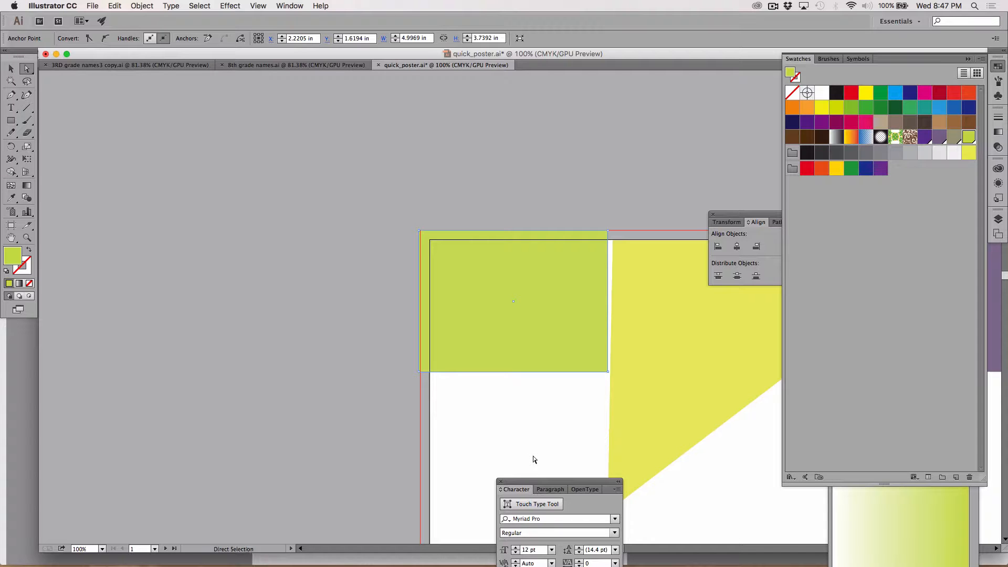
Extend the yellow shape's top edge up to the bleed guide and deselect it
left_click(657, 240)
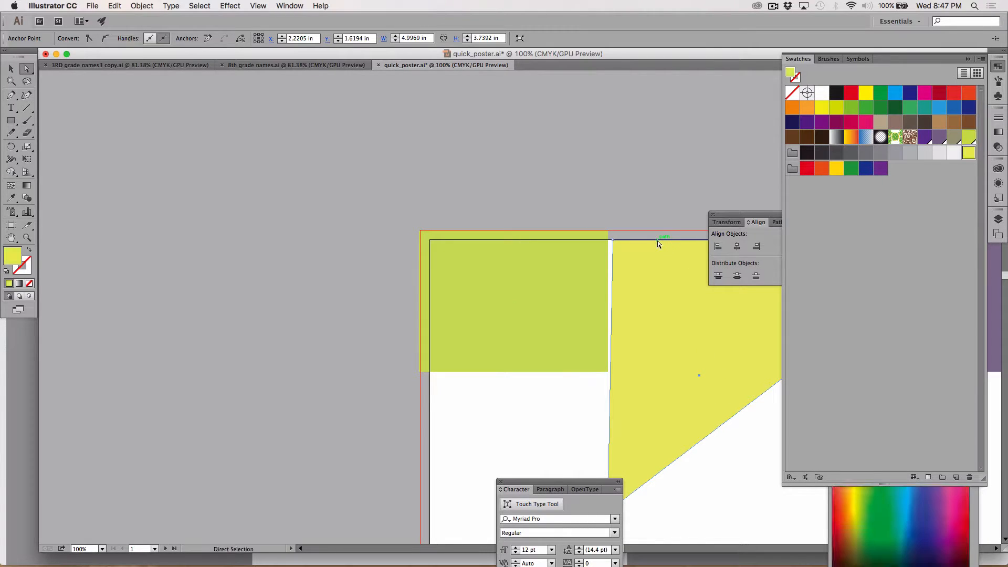
key("shift+Up")
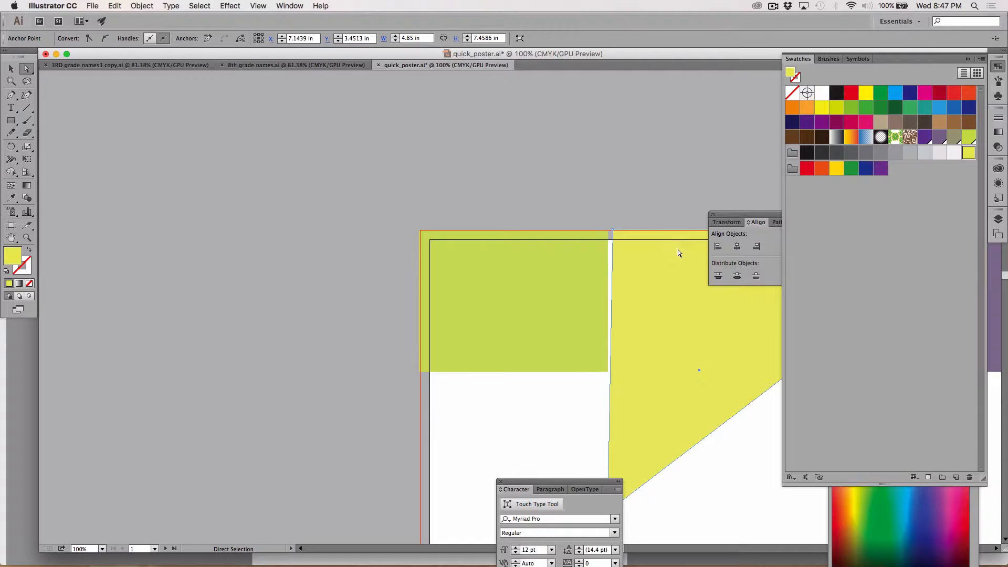
key("d")
key("super+z")
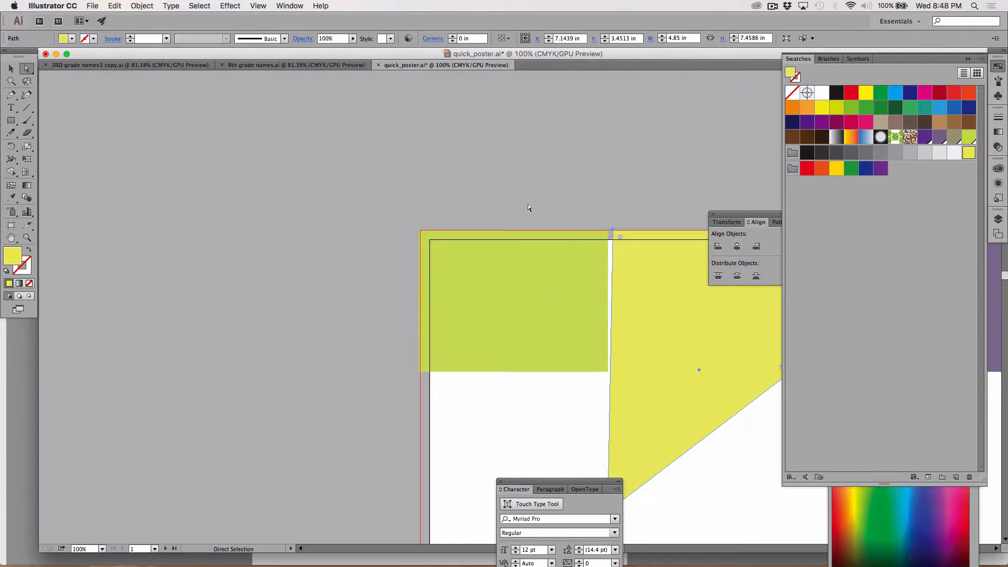
left_click(519, 201)
Extend the olive rectangle's top edge up to the bleed guide
left_click_drag(637, 205, 245, 179)
left_click(423, 257)
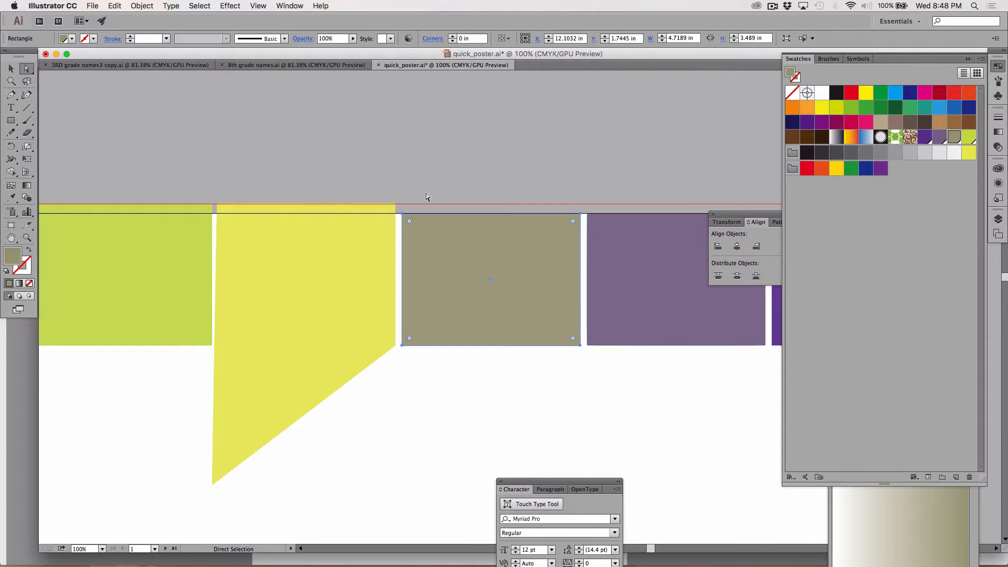
left_click(424, 211)
left_click(428, 212)
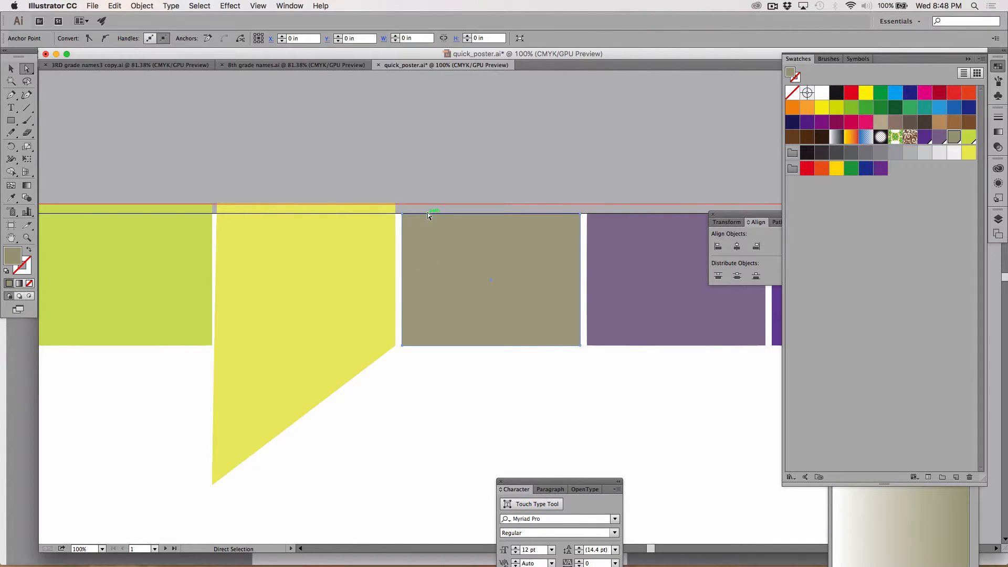
key("shift+Up")
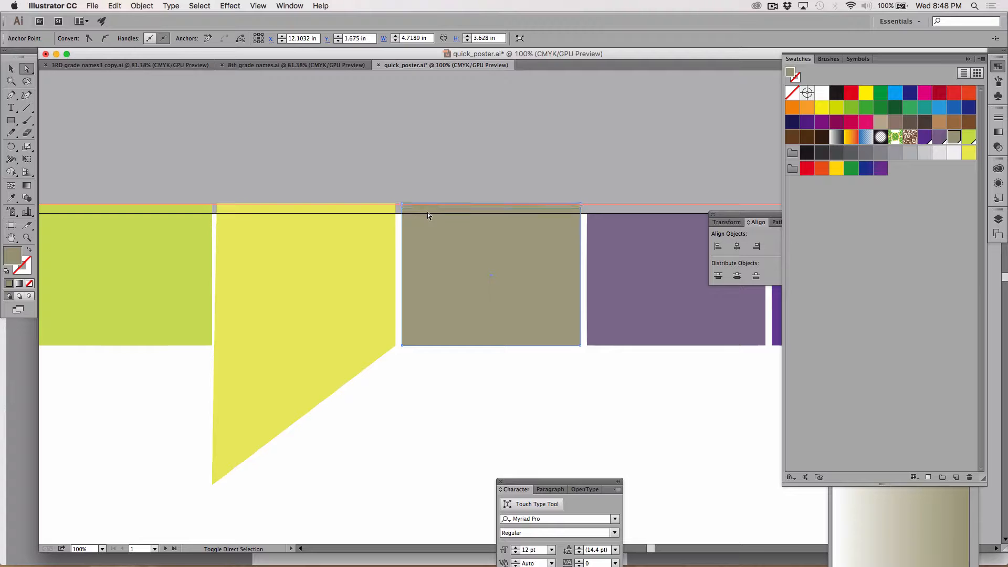
Extend the muted purple rectangle's top edge up to the bleed guide and deselect it
left_click(607, 212)
key("shift+Up")
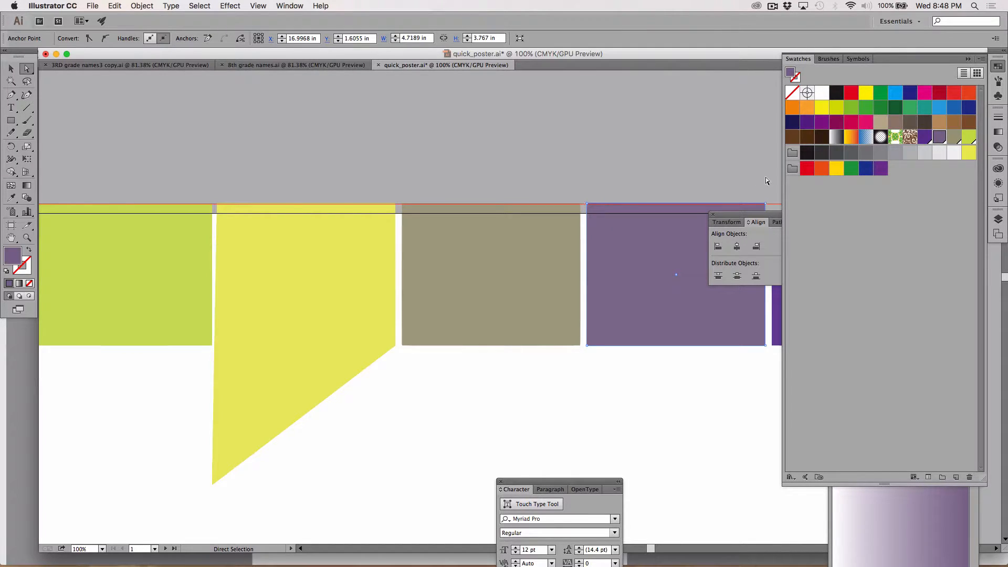
key("space")
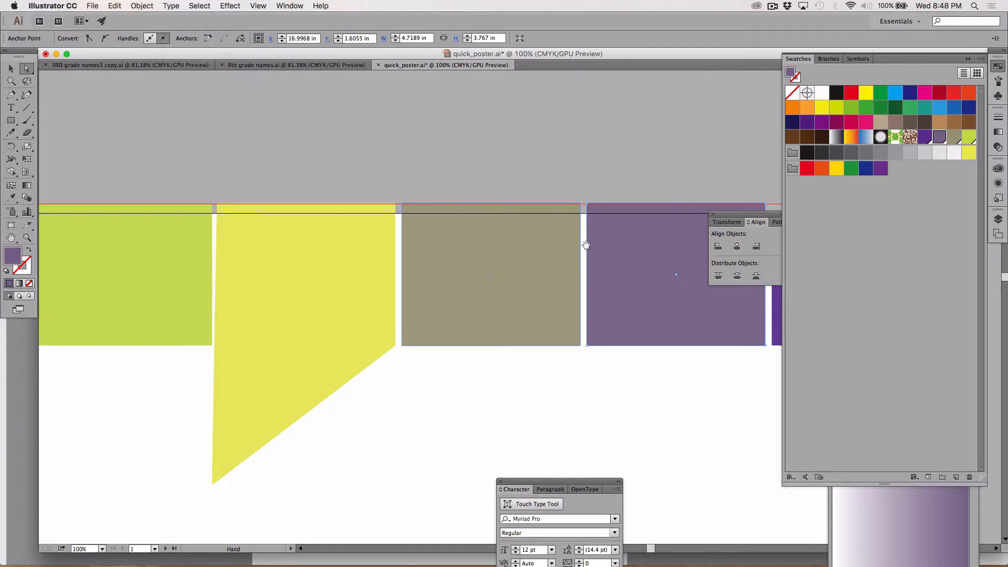
left_click_drag(617, 235, 199, 208)
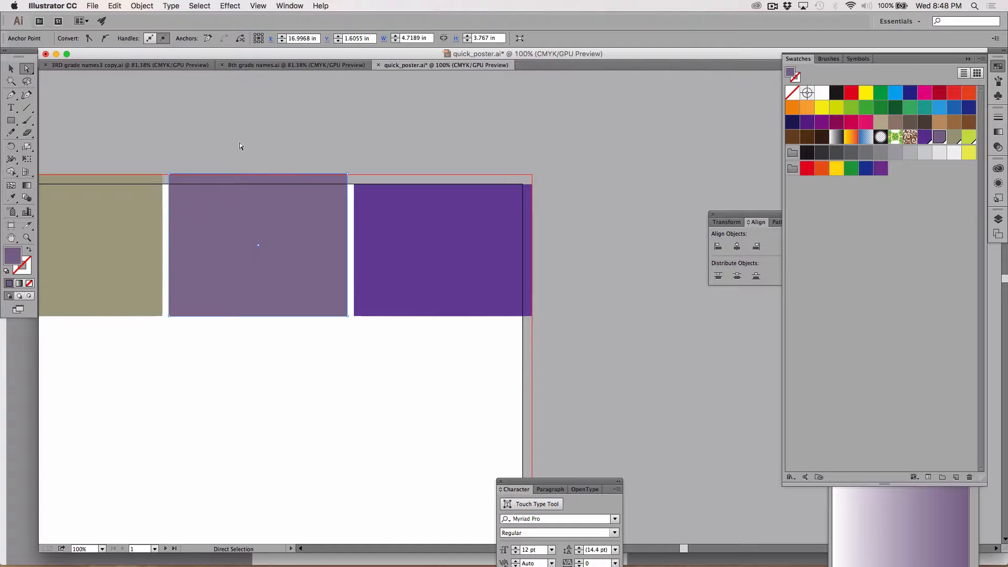
left_click(311, 135)
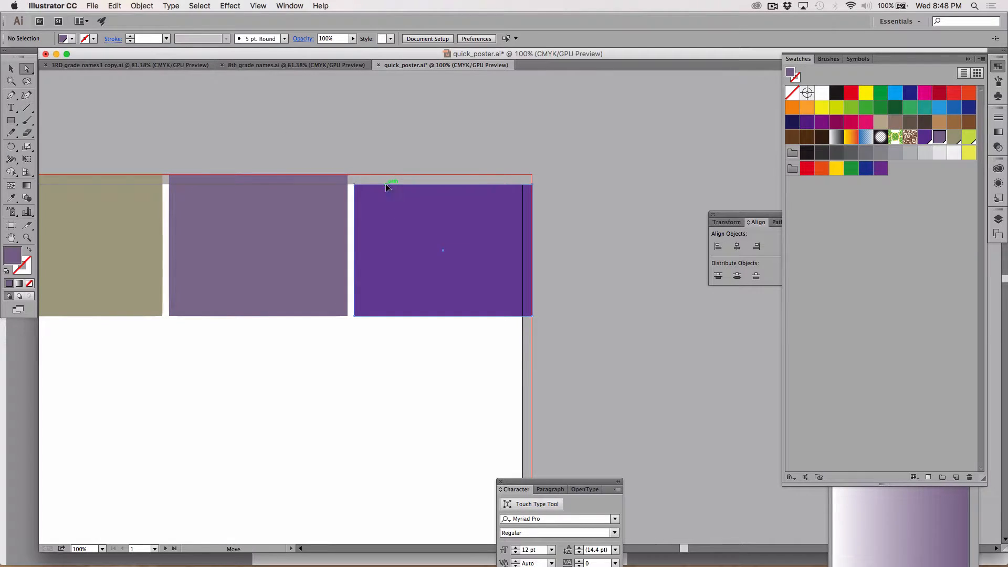
Extend the dark purple rectangle's top edge up to the bleed guide and fit the whole poster artboard in view
left_click_drag(387, 185, 386, 179)
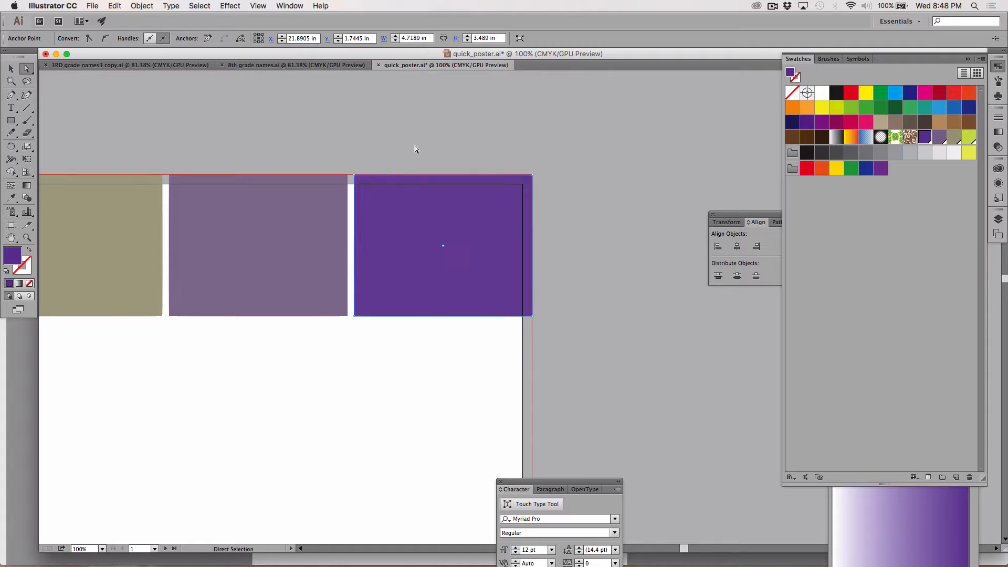
left_click(419, 137)
key("z")
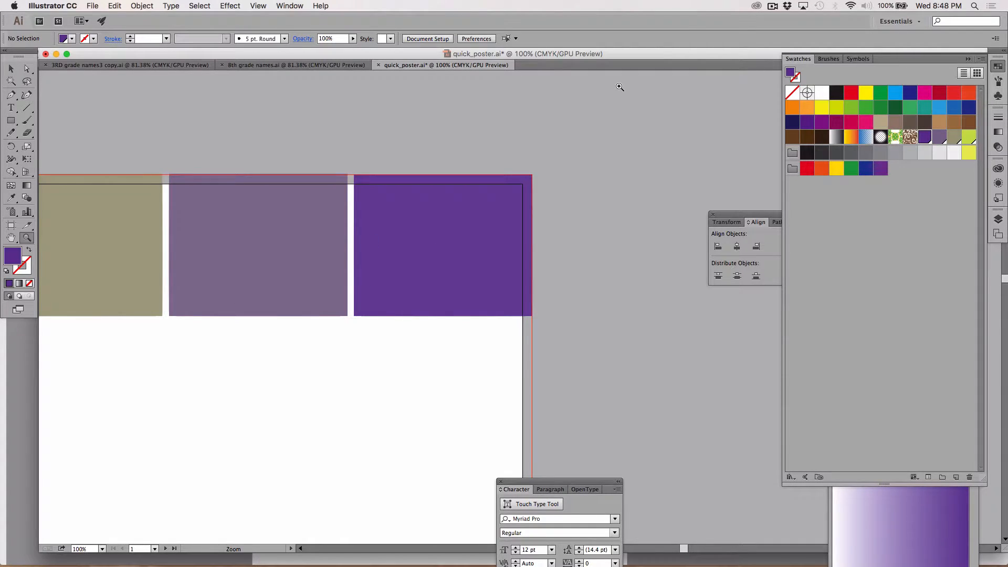
key("super+0")
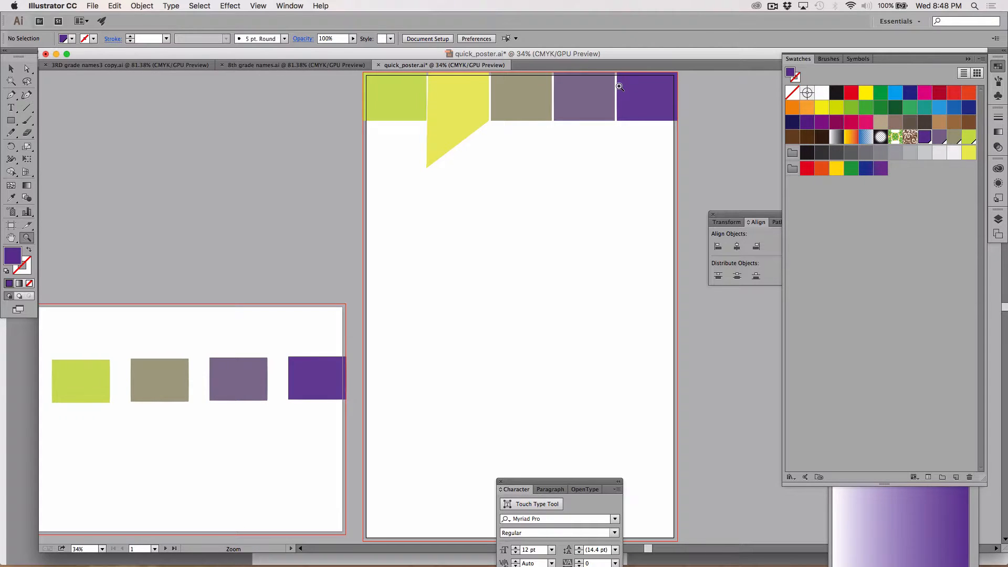
Add the point text "EARTH" at 72 pt below the color rectangles on the second artboard
left_click(11, 108)
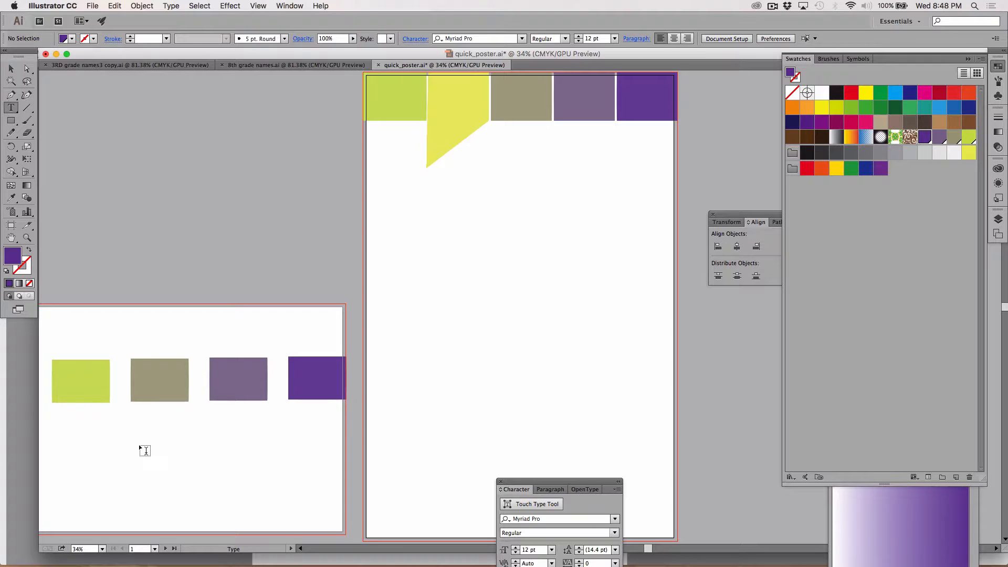
left_click(88, 443)
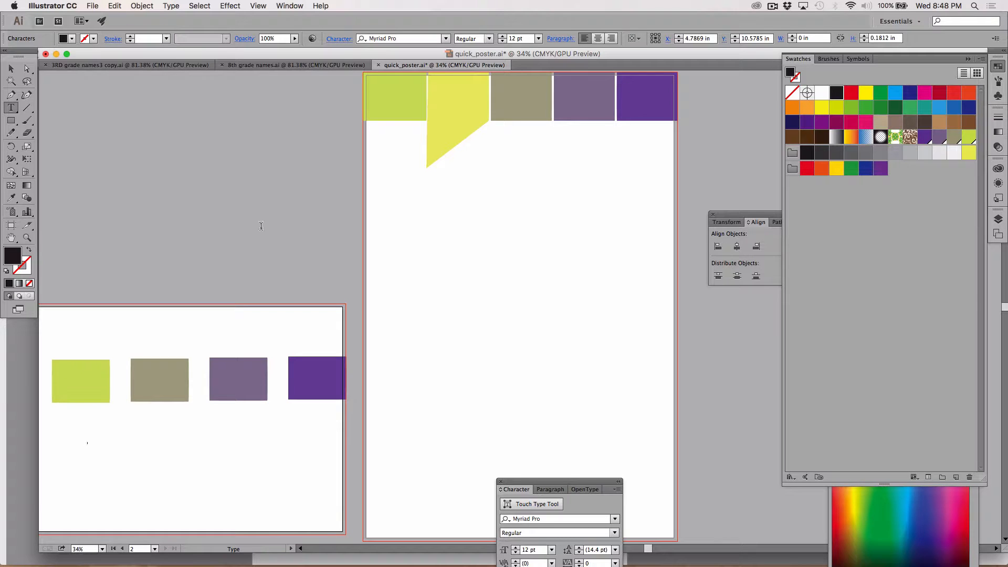
left_click(538, 38)
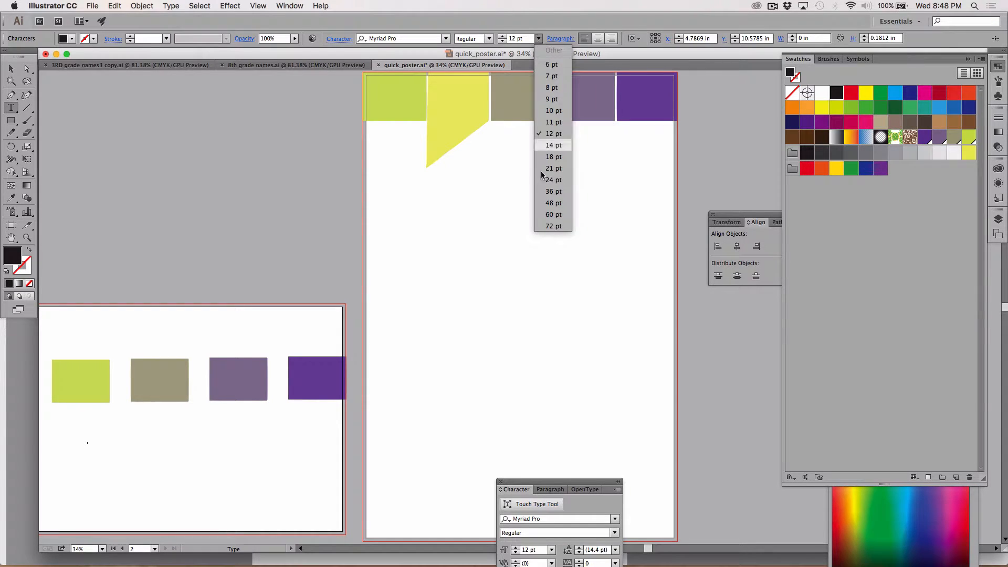
left_click(547, 225)
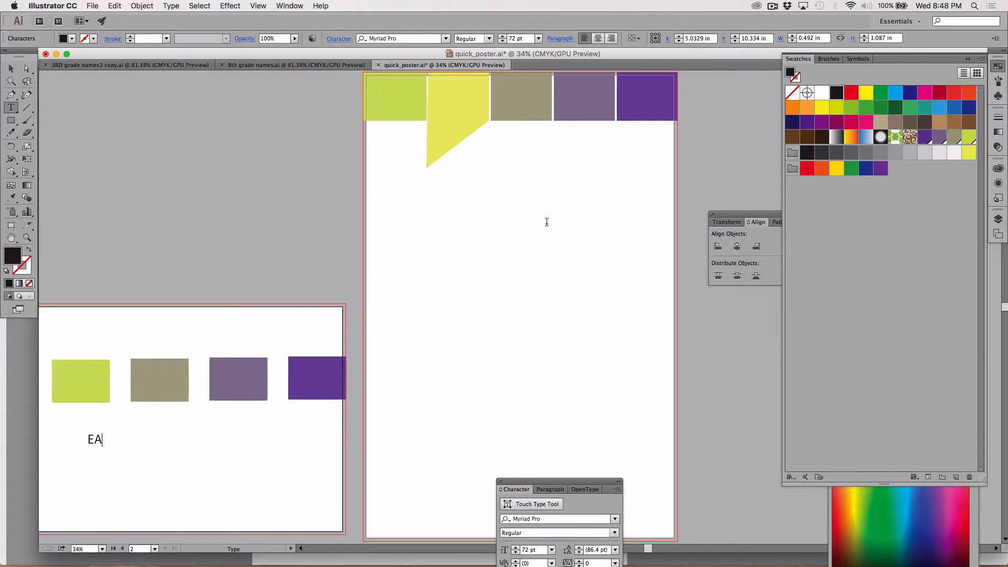
type("RTH")
left_click(11, 69)
Add the point text "DAY" in the upper part of the poster, below the green rectangle
left_click(10, 108)
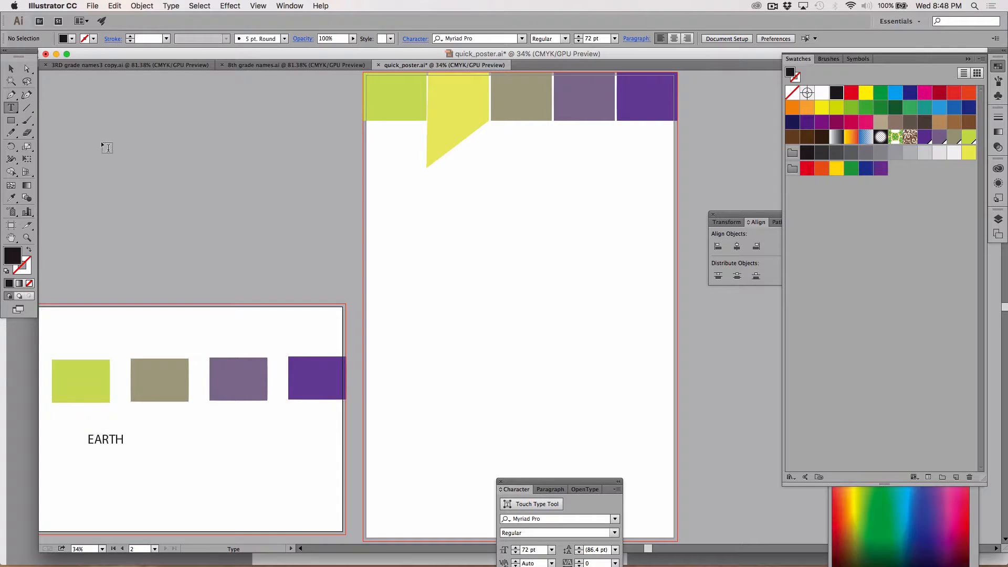
left_click(395, 239)
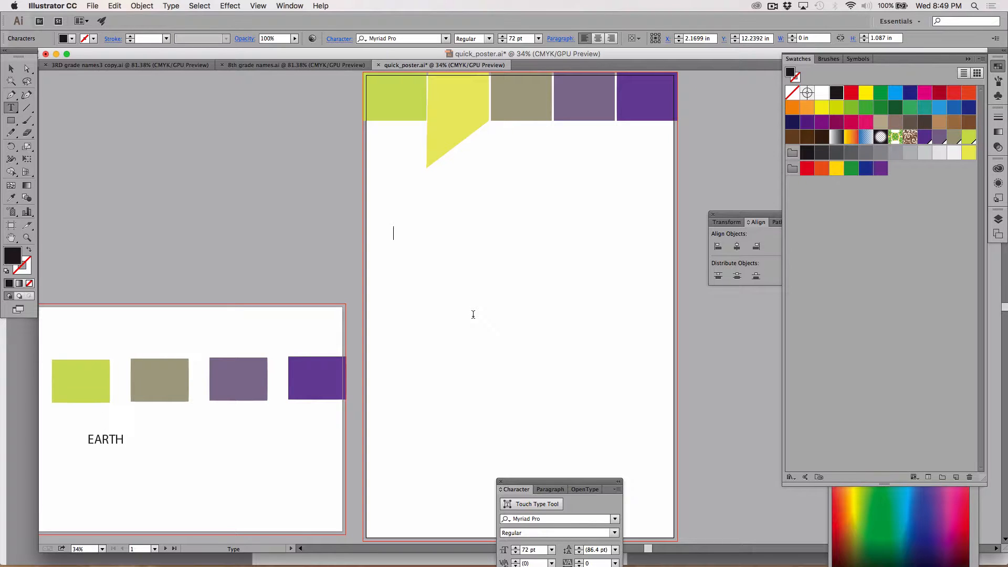
type("DAY")
Set the font size of the word DAY to 390 pt
double_click(410, 232)
left_click(514, 40)
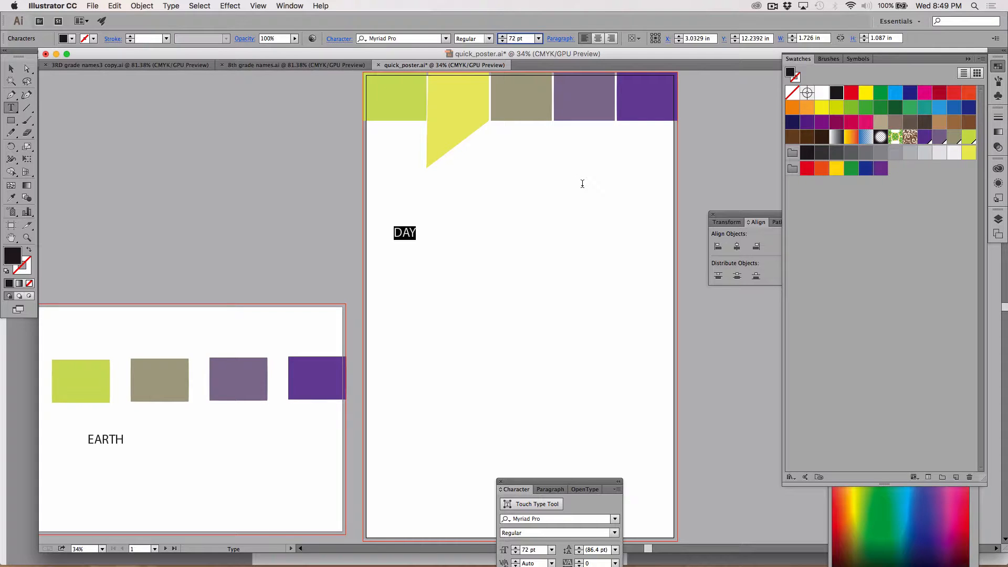
key("Up")
key("Up")
key("Up")
key("Up")
key("Up")
key("Up")
key("Up")
key("Up")
key("Up")
key("Up")
key("Up")
key("Up")
key("Up")
key("Up")
key("Up")
key("Up")
key("Up")
key("Up")
key("Up")
key("Up")
key("Up")
key("Up")
key("Up")
key("Up")
key("Up")
key("Up")
key("Up")
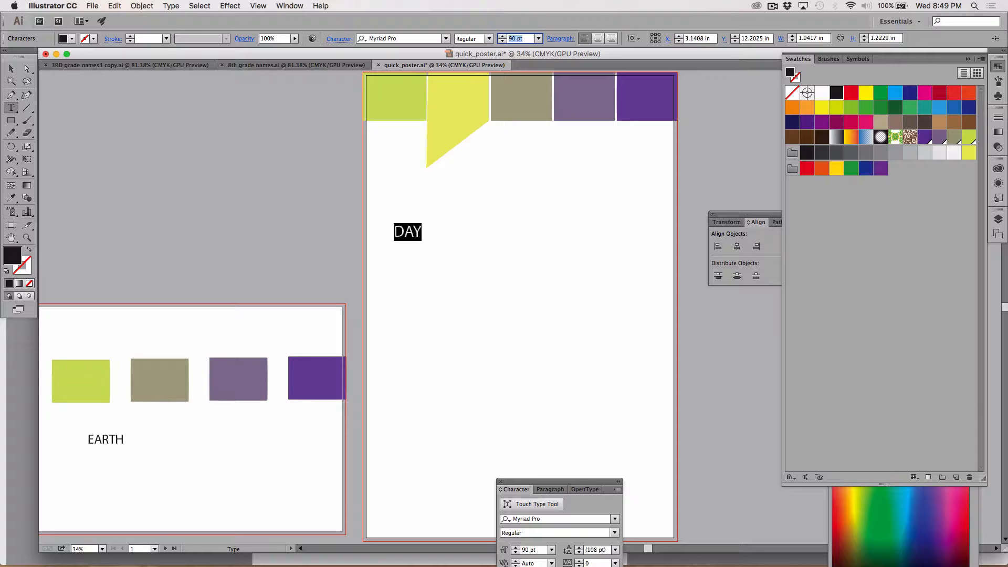
key("Up")
key("Up")
key("Up")
key("Up")
key("Up")
key("Up")
key("Up")
key("Up")
key("Up")
key("Up")
key("Up")
key("Up")
key("Up")
key("Up")
key("Up")
key("Up")
key("Up")
key("Up")
key("Up")
key("Up")
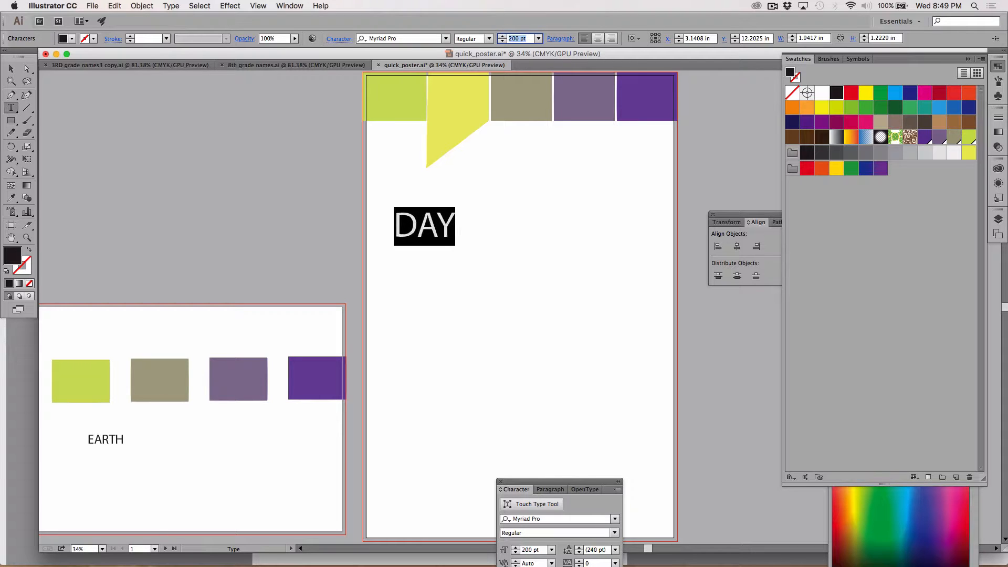
key("Up")
key("Up")
key("Up")
key("Up")
key("Up")
key("Up")
key("Up")
key("Up")
key("Up")
key("Up")
key("Up")
key("Up")
key("Up")
key("Up")
key("Up")
key("Up")
key("Up")
key("Up")
key("Up")
key("Up")
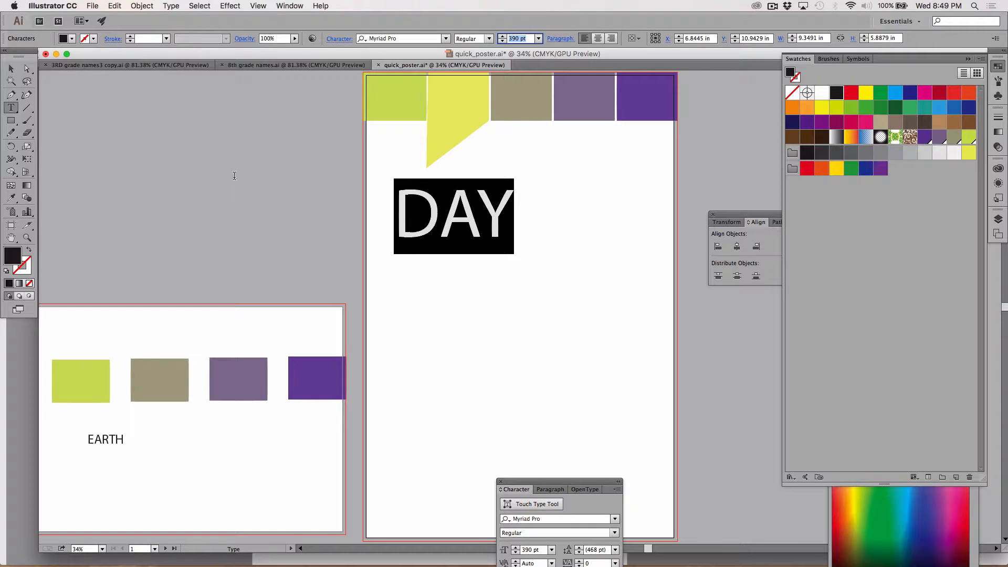
Move the EARTH text from the second artboard onto the poster, directly above the D of DAY
left_click(10, 68)
left_click(140, 158)
left_click_drag(108, 439, 418, 187)
left_click(532, 269)
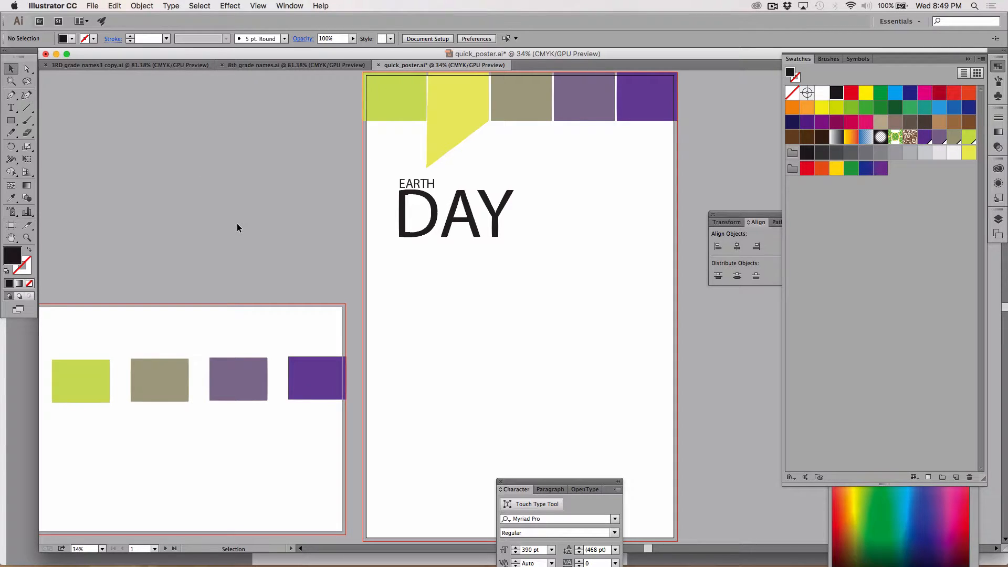
Duplicate the EARTH and DAY texts together onto the second artboard, and move the poster's DAY text a little lower
left_click(391, 204)
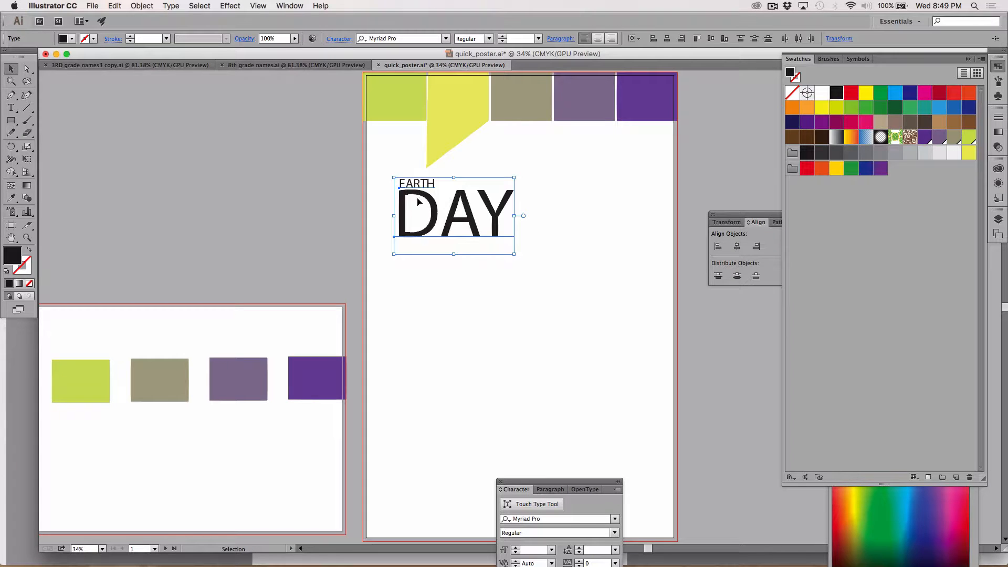
left_click_drag(391, 204, 155, 453)
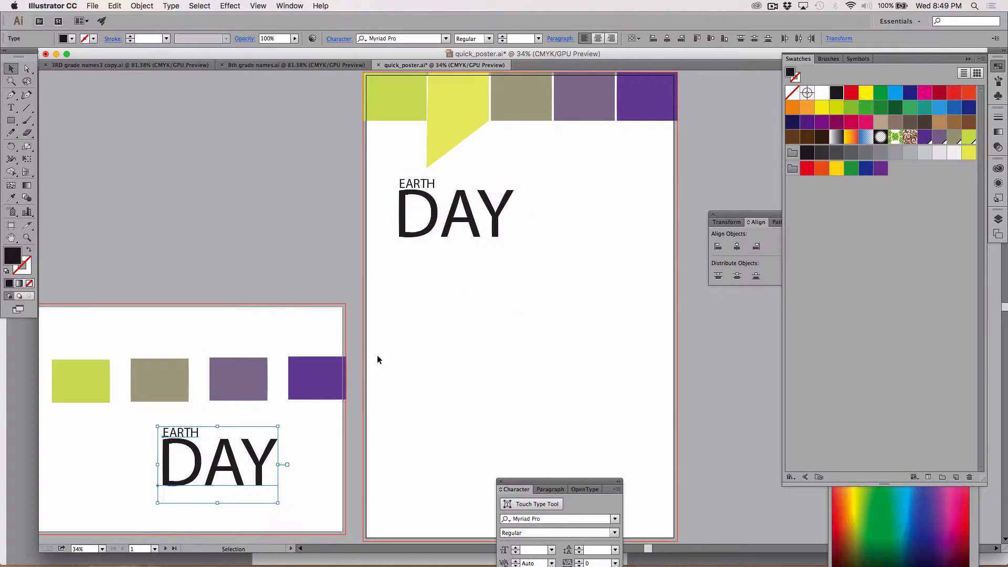
left_click(477, 357)
left_click_drag(411, 236, 412, 258)
left_click(375, 241)
Set the font size of the poster's EARTH text to 130 pt and deselect it
left_click(420, 187)
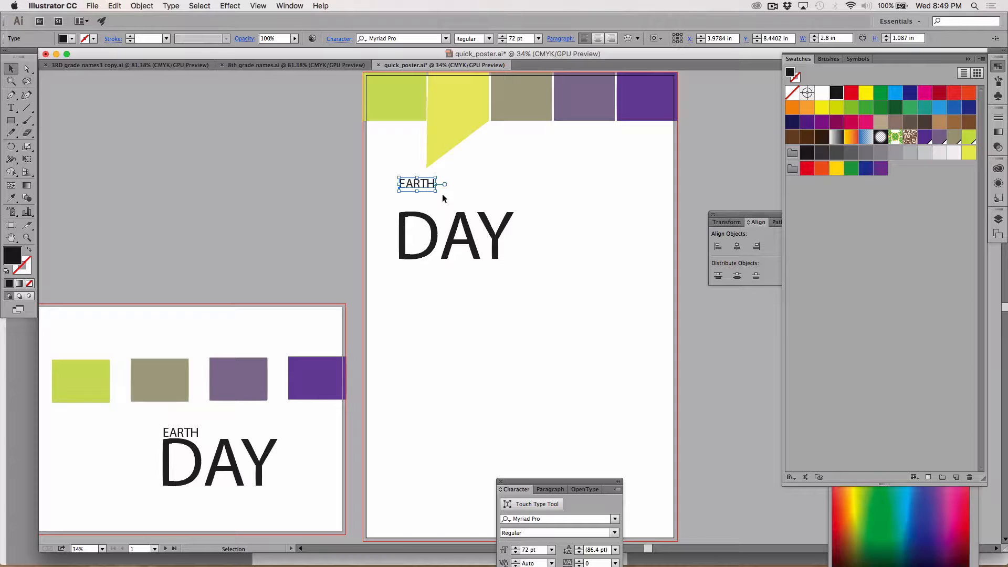
left_click(12, 108)
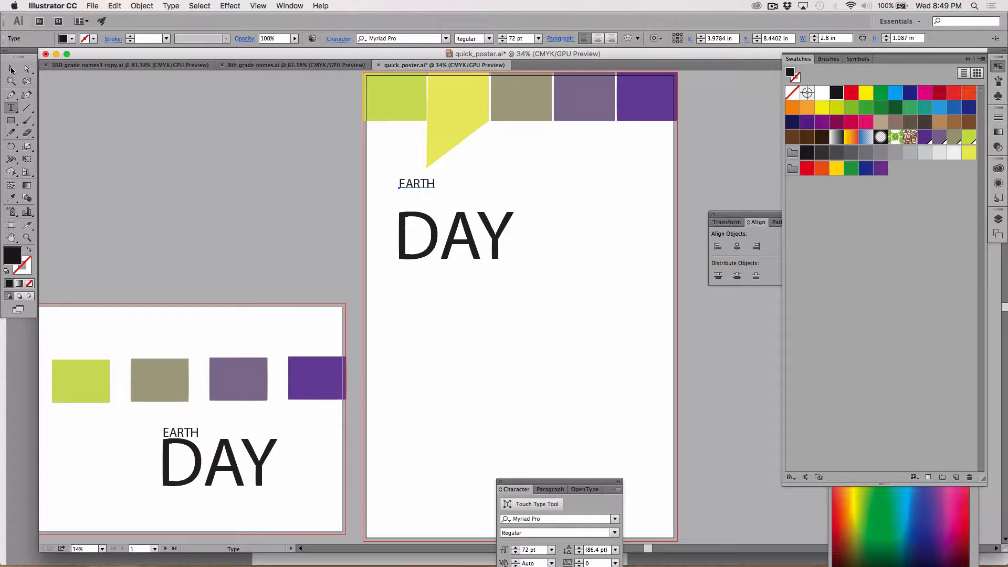
left_click(11, 70)
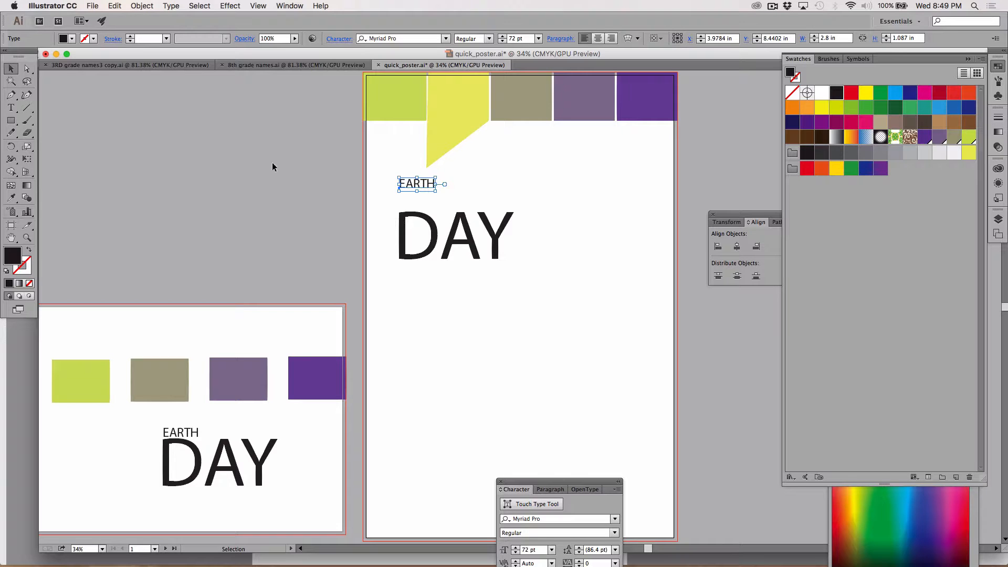
left_click(11, 108)
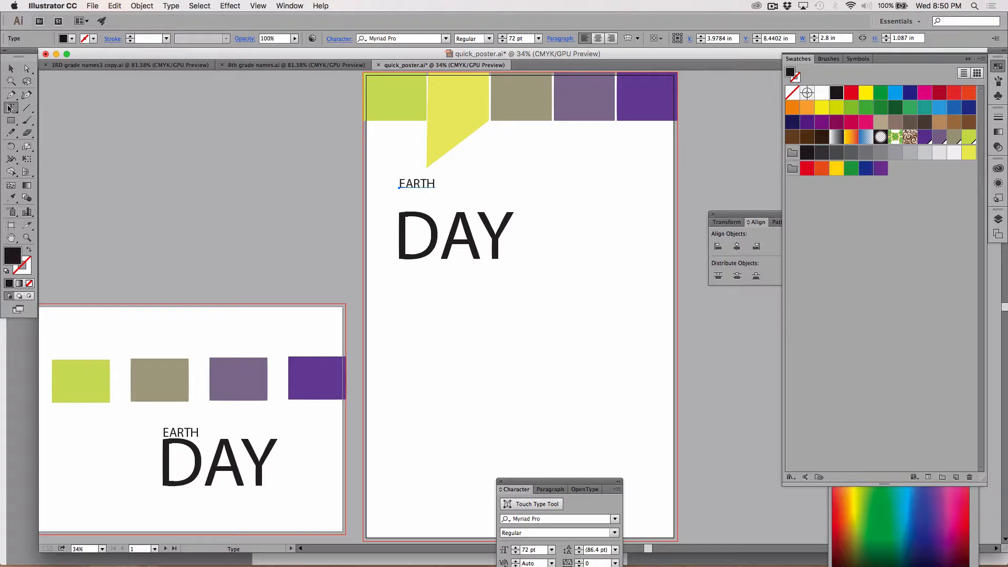
double_click(409, 183)
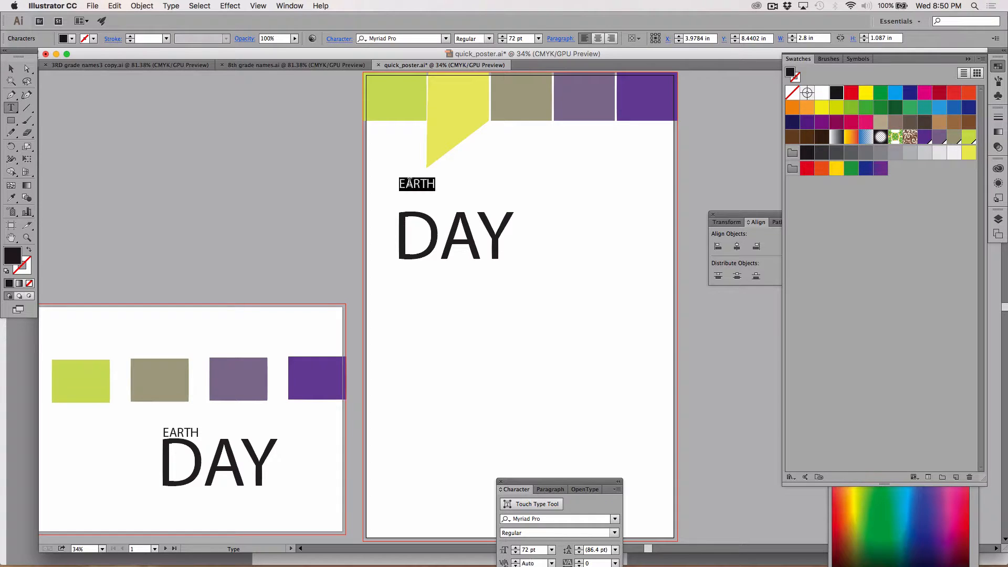
left_click(513, 39)
left_click(10, 69)
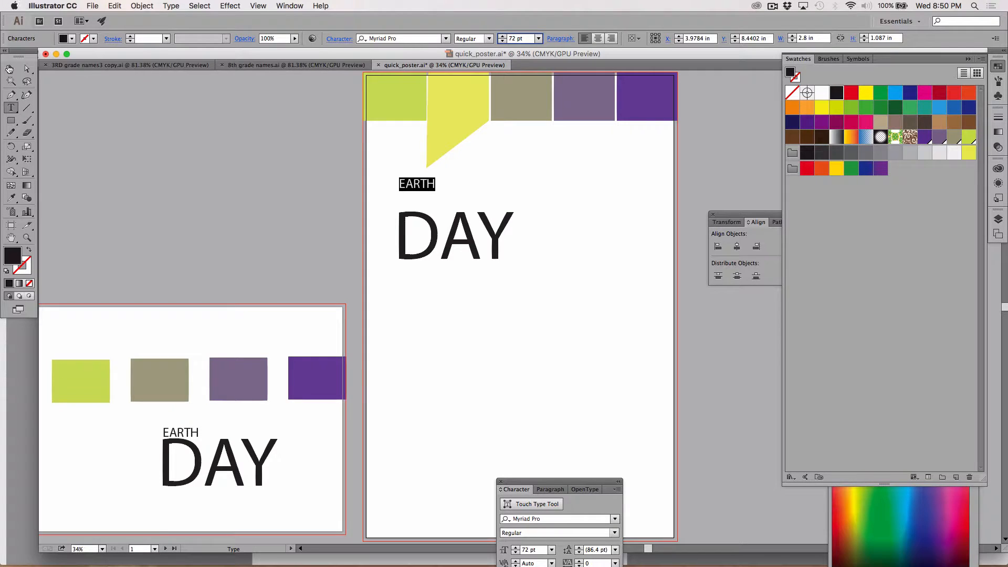
left_click(11, 109)
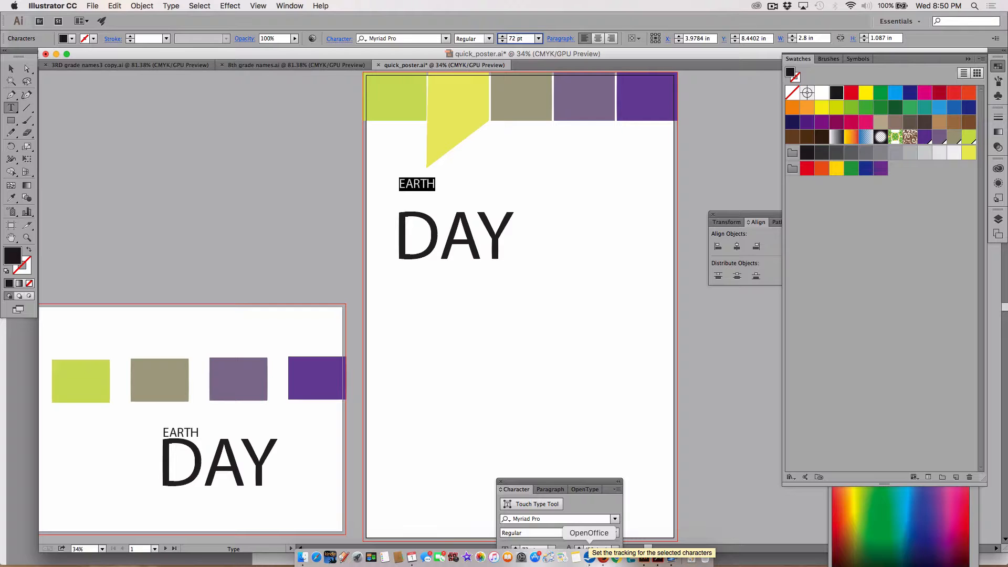
key("Up")
key("Up")
key("Up")
key("Up")
key("Up")
key("Up")
key("Up")
key("Up")
key("Up")
key("Up")
key("Up")
key("Up")
key("Up")
key("Up")
key("Up")
key("Up")
key("Up")
key("Up")
key("Up")
key("Up")
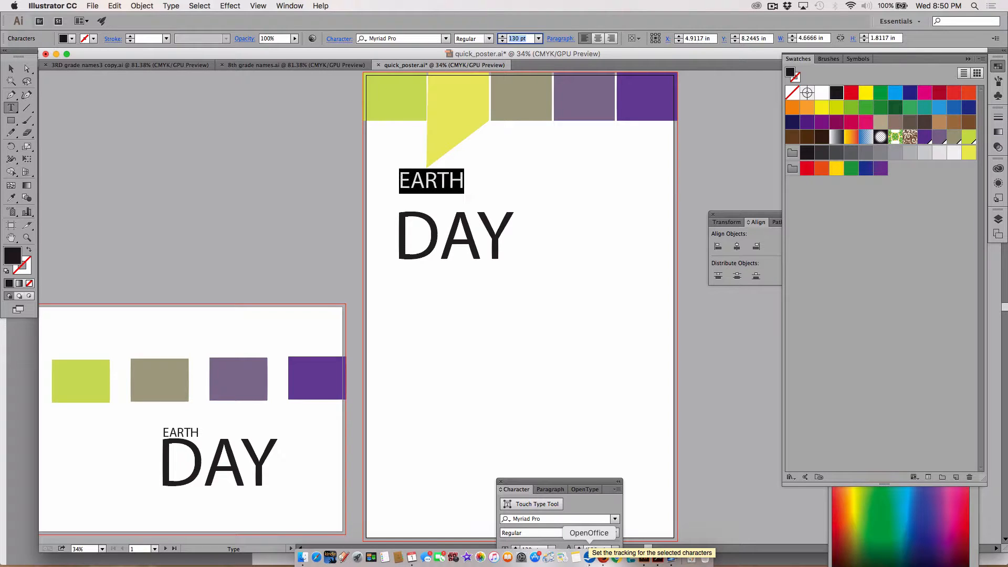
key("Up")
key("Up")
key("Up")
key("Up")
key("Up")
key("Up")
key("Up")
key("Up")
key("Up")
key("Up")
key("Down")
key("Down")
key("Down")
key("Down")
key("Down")
key("Down")
key("Down")
key("Down")
key("Down")
key("Down")
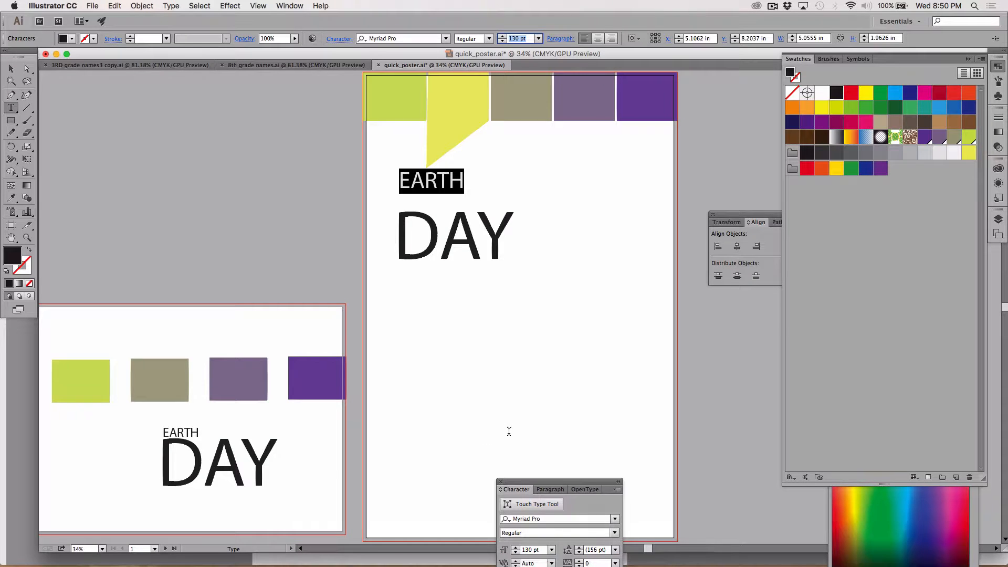
left_click(10, 69)
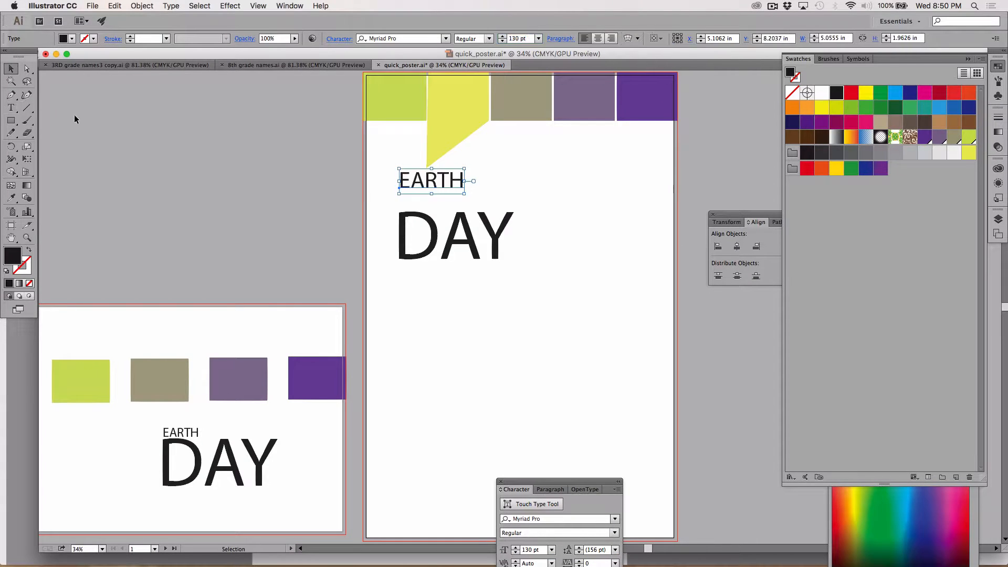
left_click(74, 114)
Nudge the poster's DAY text upward until it sits close beneath EARTH, and deselect it
left_click(408, 258)
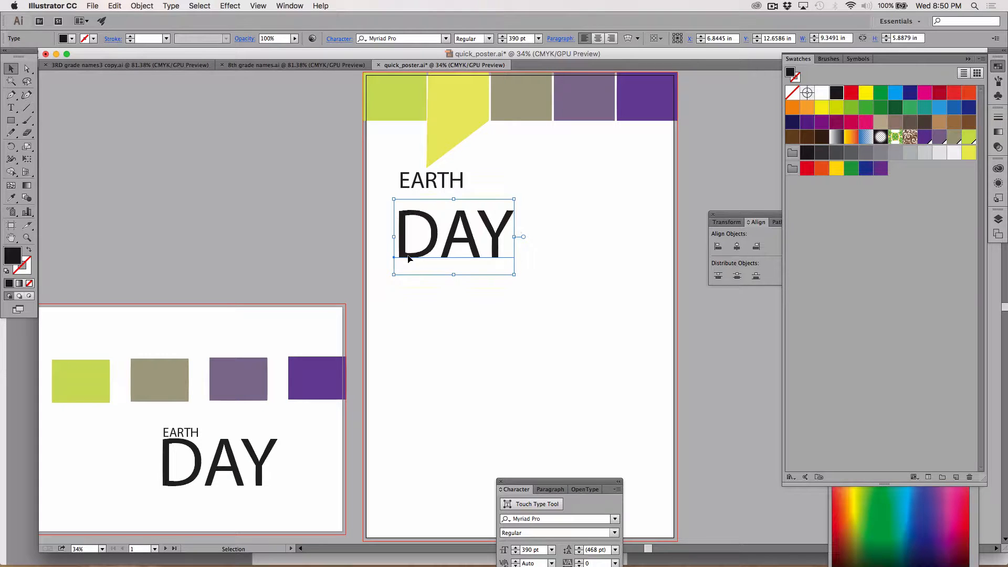
key("Up")
key("Up")
key("Up")
key("Up")
key("Up")
key("Up")
key("Up")
key("Up")
key("Up")
key("Up")
key("Up")
key("Up")
key("Up")
key("Up")
key("Up")
key("Up")
key("Up")
key("Up")
key("shift+Up")
key("shift+Up")
key("shift+Up")
key("shift+Up")
key("shift+Up")
key("shift+Up")
key("shift+Up")
key("shift+Up")
key("shift+Up")
key("shift+Up")
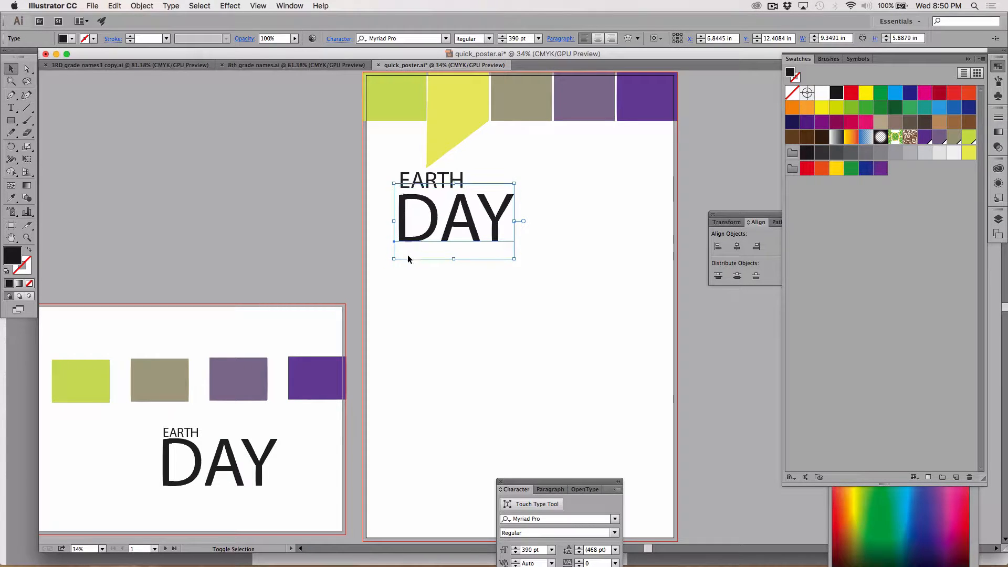
left_click(323, 209)
Try shifting the DAY text slightly to the right under EARTH, and undo the move
mouse_move(426, 235)
left_mouse_down()
mouse_move(464, 247)
mouse_move(415, 268)
mouse_move(429, 235)
left_mouse_up()
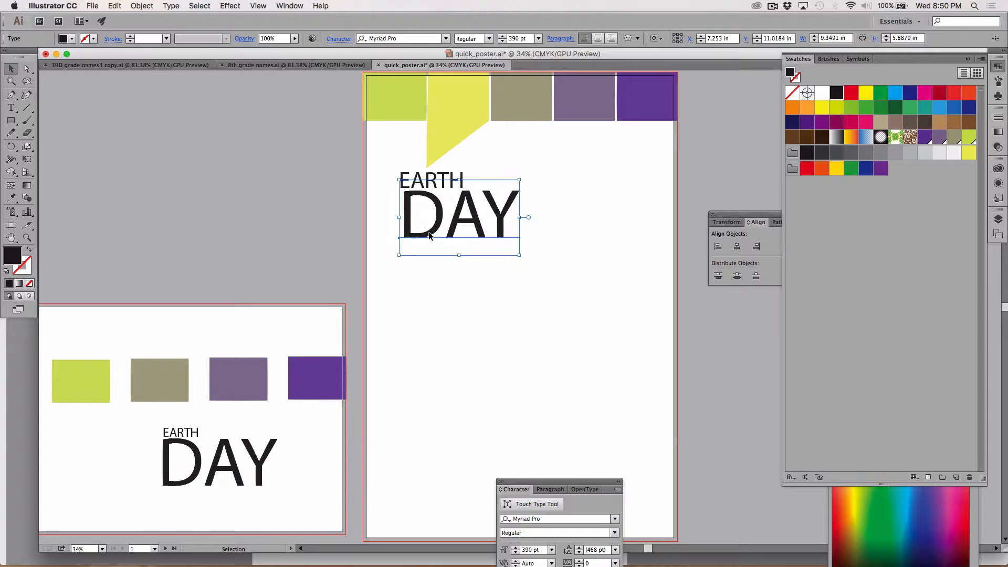
key("cmd+z")
left_click(423, 280)
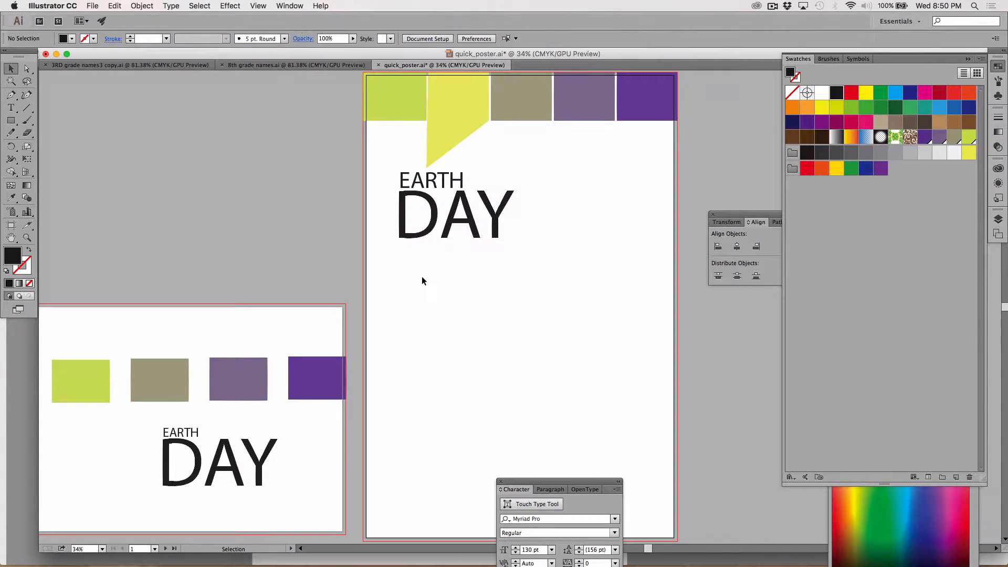
Align the poster's EARTH and DAY texts with each other along their left edges
left_click_drag(377, 169, 414, 239)
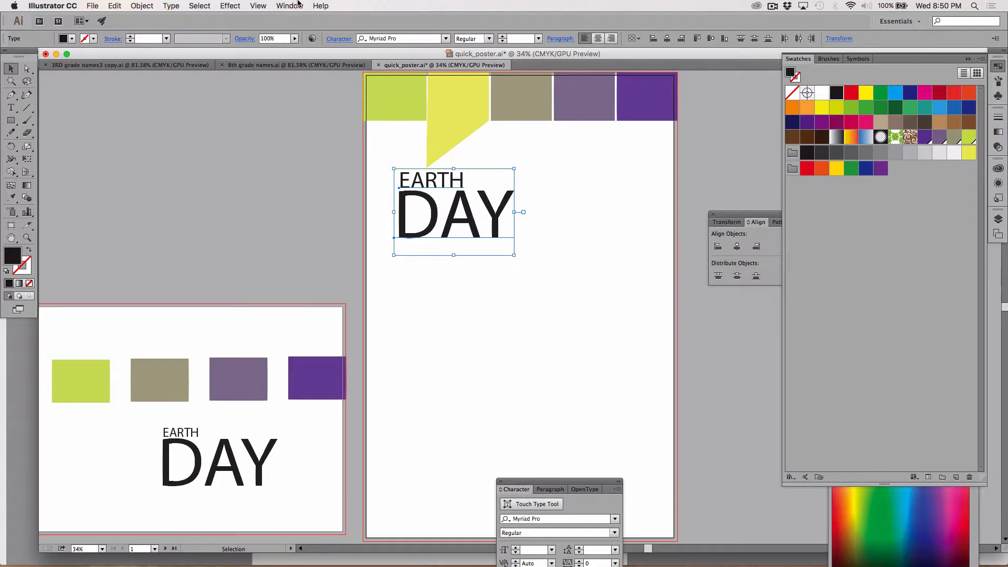
left_click(652, 40)
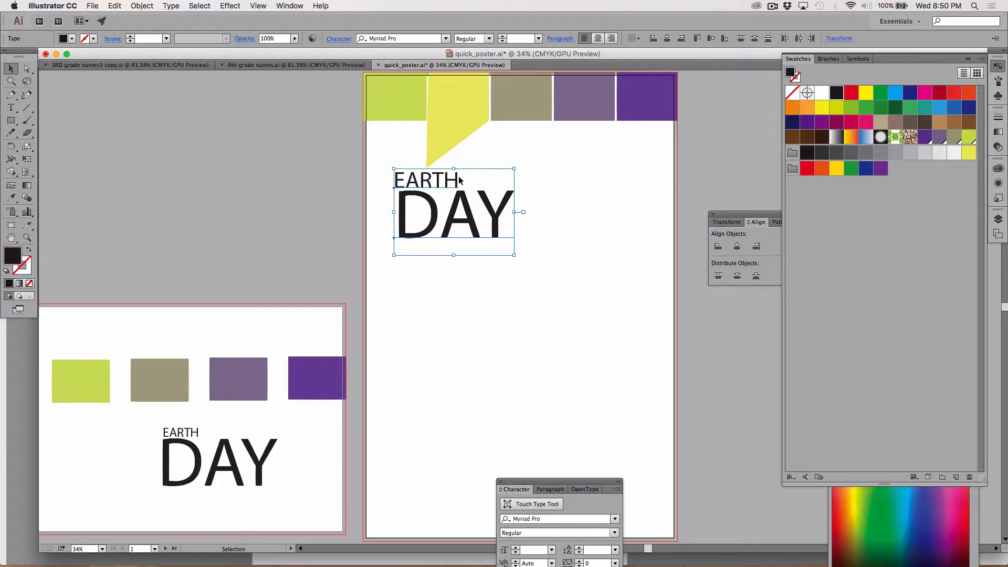
Try deleting the first character of the poster's DAY text, undo the deletion and deselect the text
left_click(15, 108)
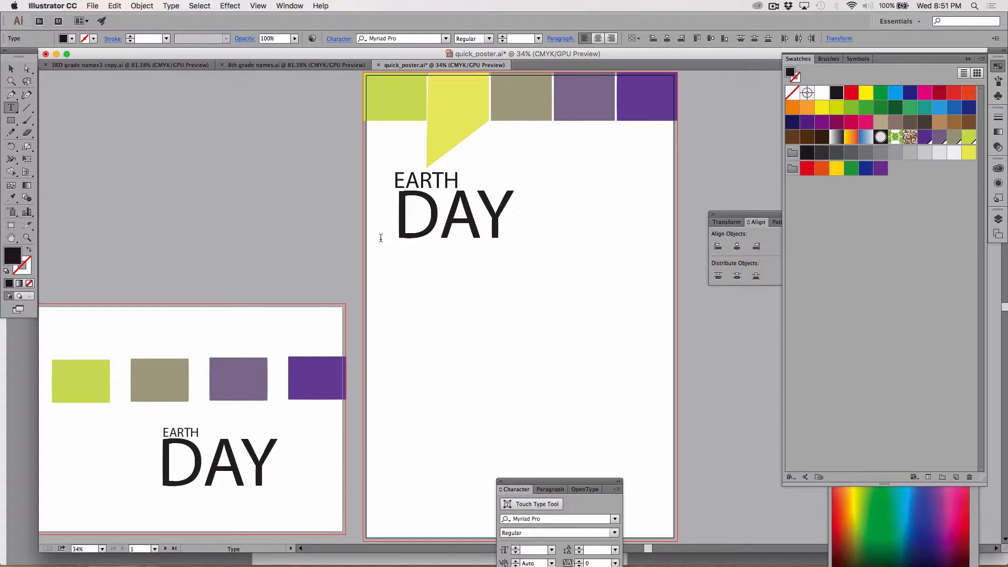
left_click(394, 236)
key("Right")
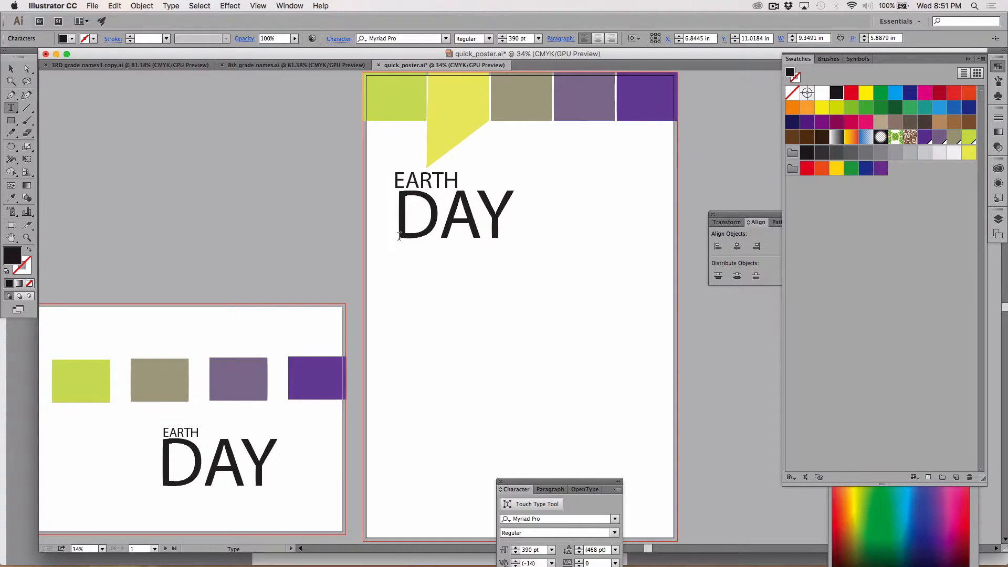
key("Left")
key("Right")
key("BackSpace")
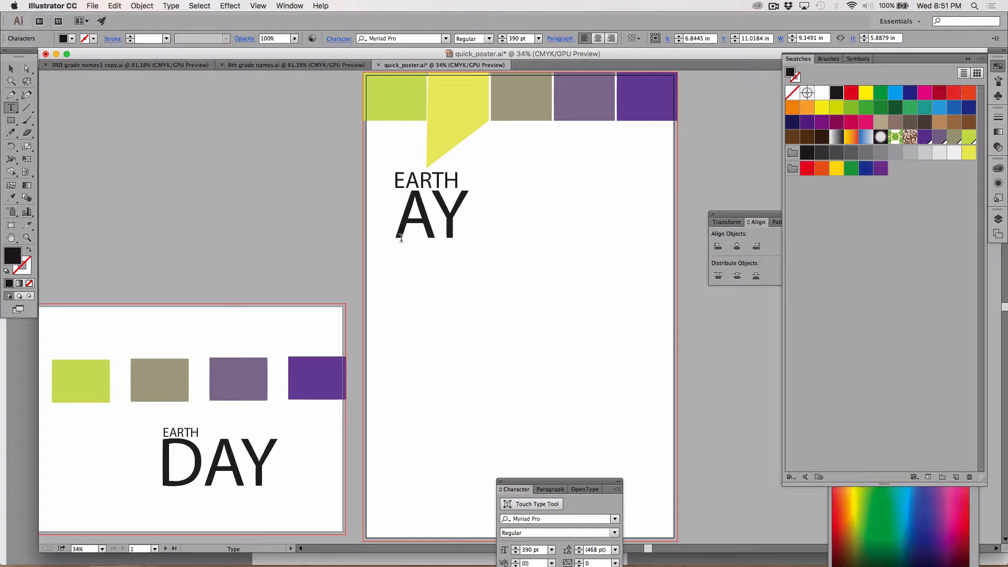
key("ctrl+z")
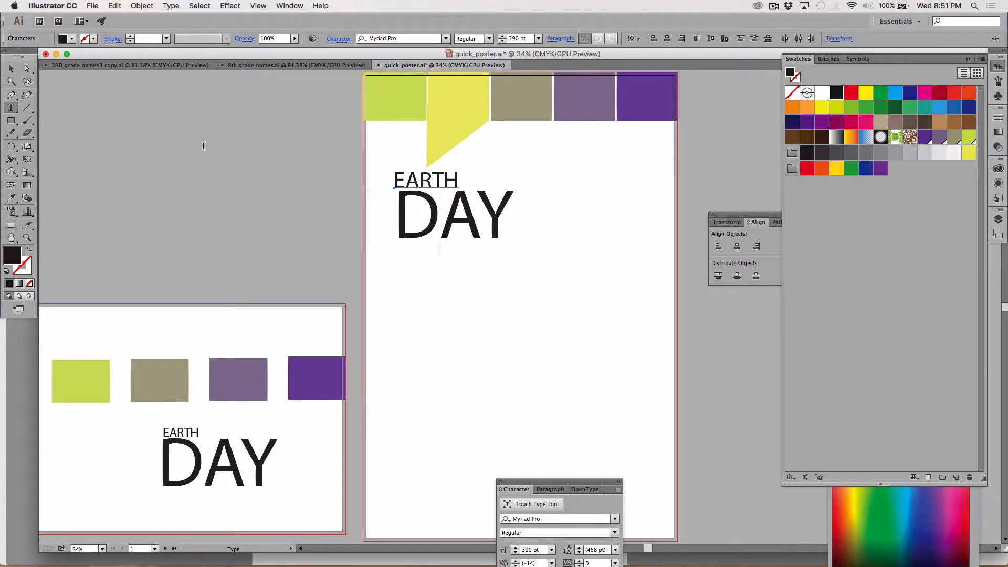
left_click(10, 69)
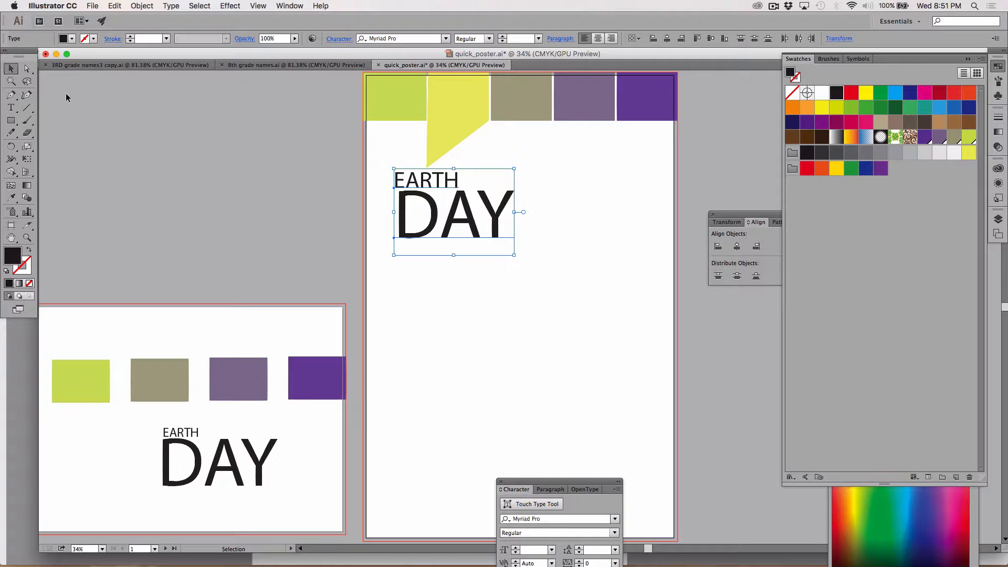
left_click(197, 236)
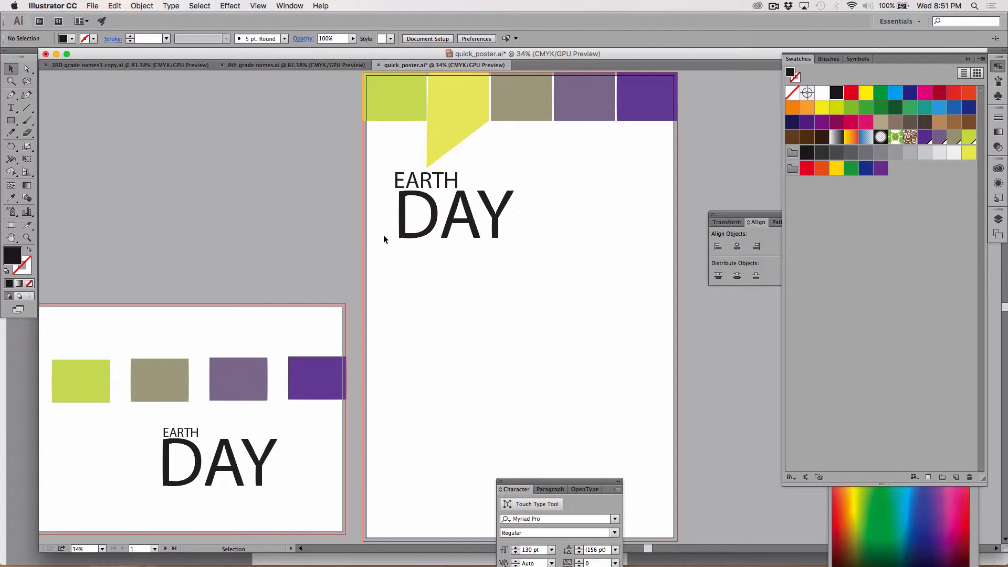
Nudge the poster's DAY text leftward until its D lines up visually with the E of EARTH, and deselect it
left_click(409, 235)
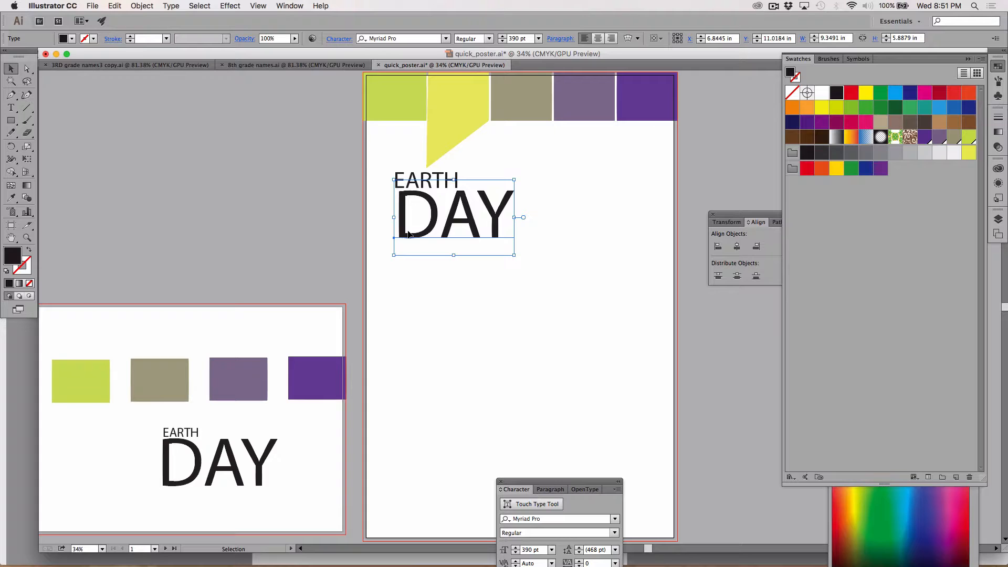
key("Left")
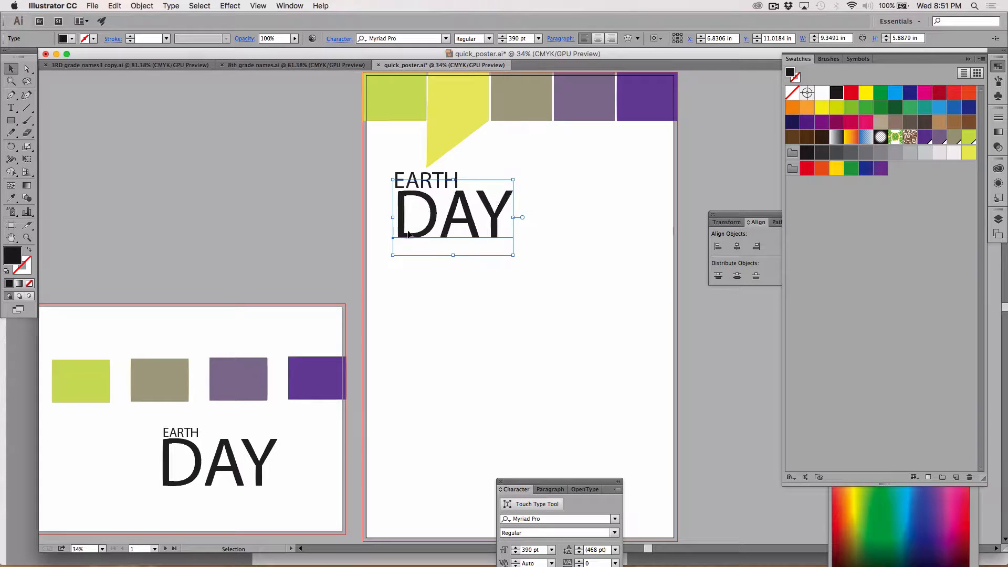
key("Left")
key("Left")
key("Left")
key("Left")
key("Left")
key("Left")
key("Left")
key("Left")
key("Left")
key("Left")
key("Left")
key("Left")
key("Left")
key("Left")
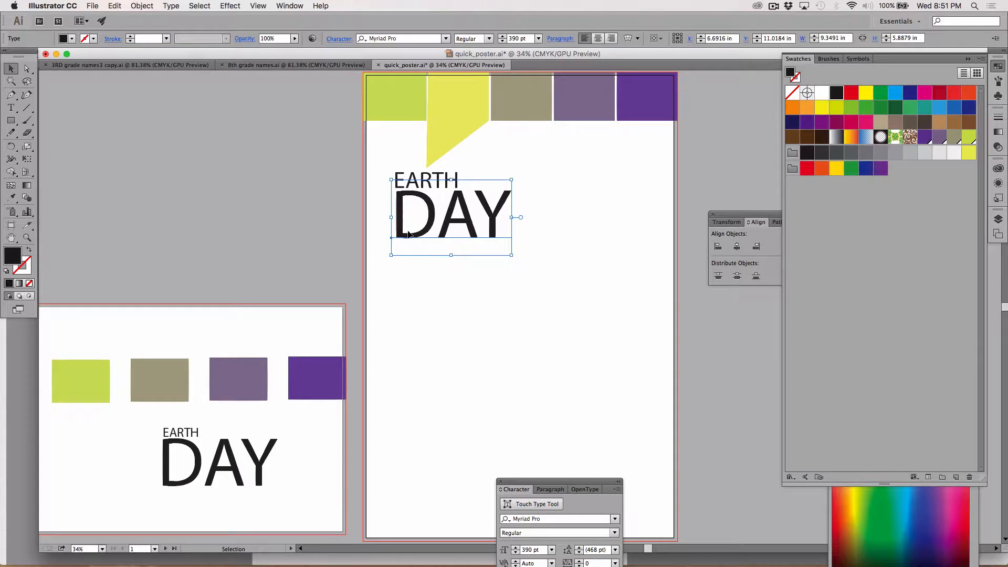
key("Left")
key("Left")
key("Left")
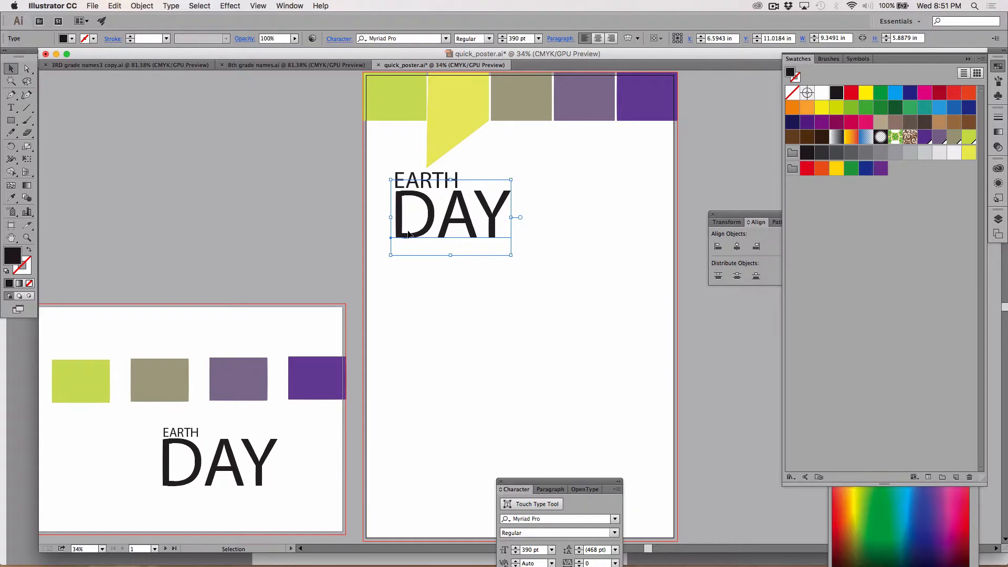
key("Left")
key("Left")
key("Left")
key("Left")
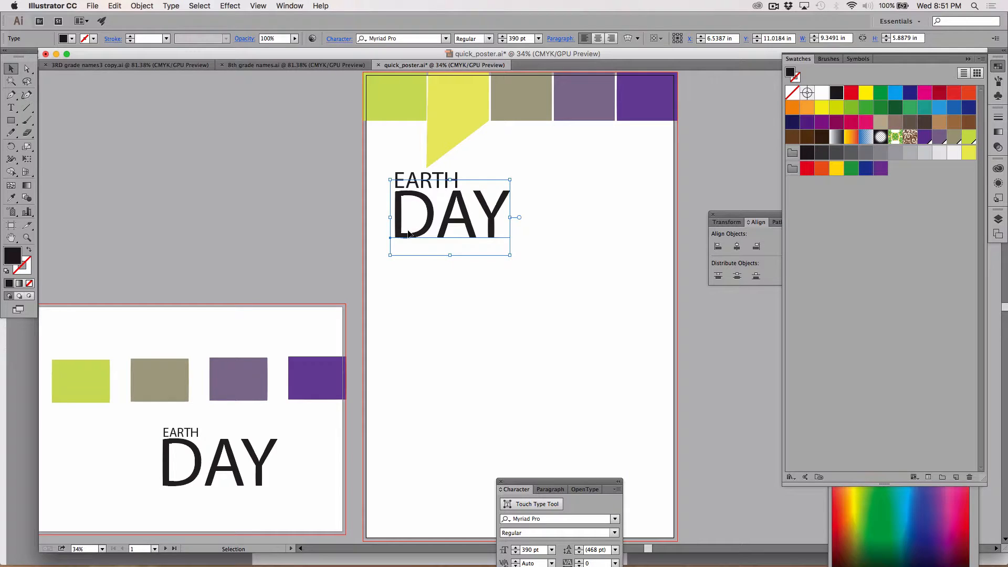
left_click(244, 149)
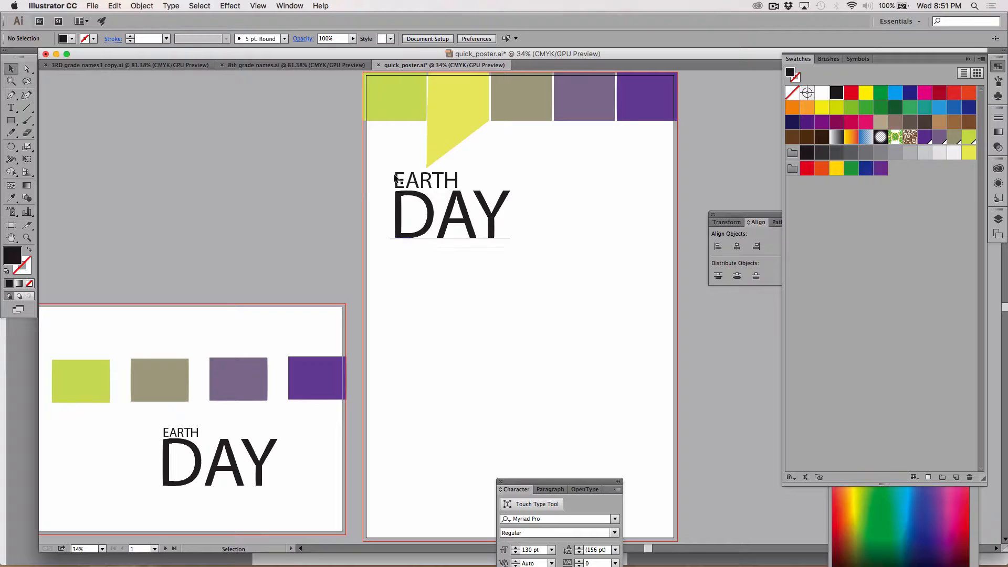
Change the font of the poster's EARTH and DAY texts to Montserrat and deselect them
left_click_drag(396, 195, 409, 212)
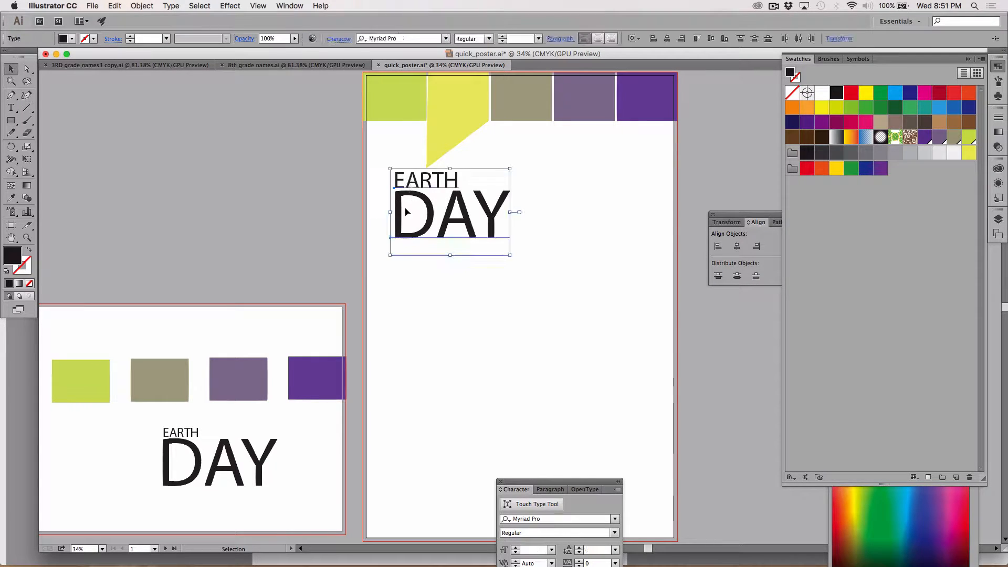
left_click(446, 40)
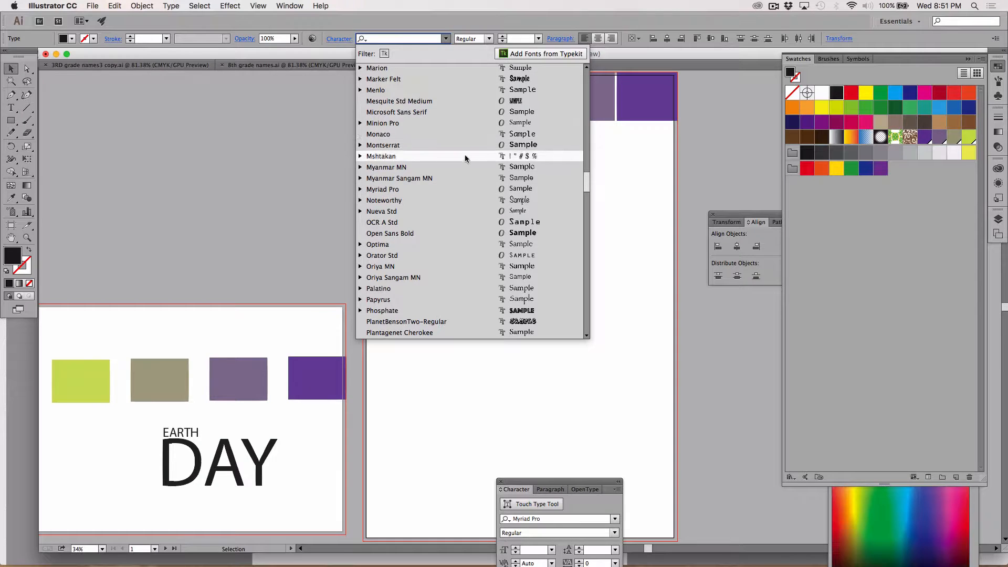
scroll(489, 320, "down", 3)
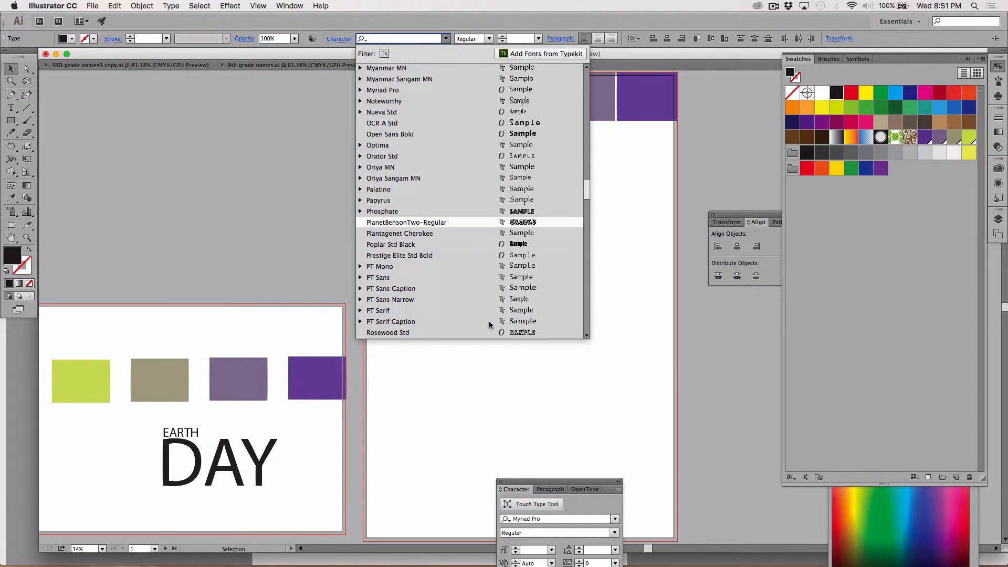
scroll(489, 321, "down", 4)
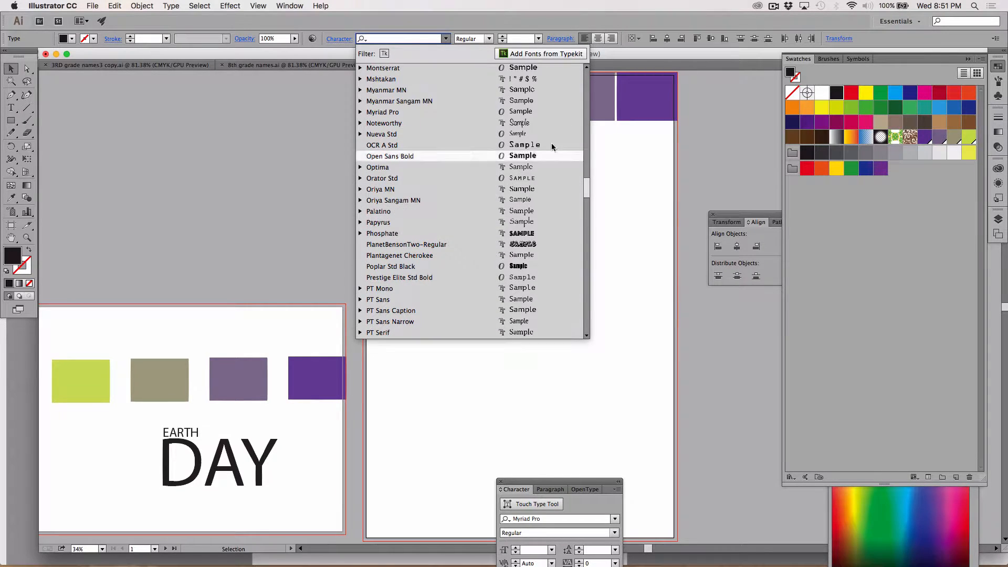
left_click(565, 71)
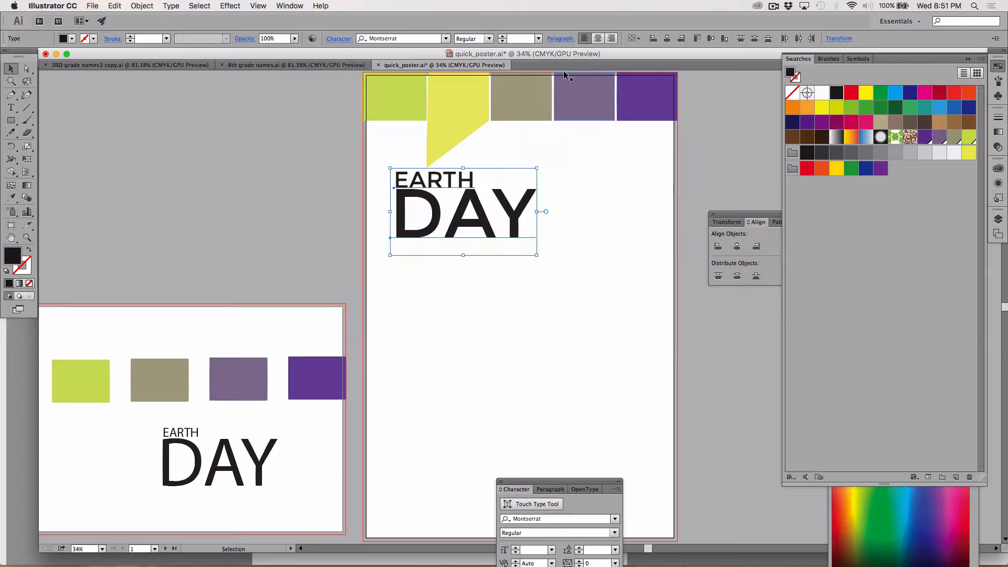
left_click(581, 194)
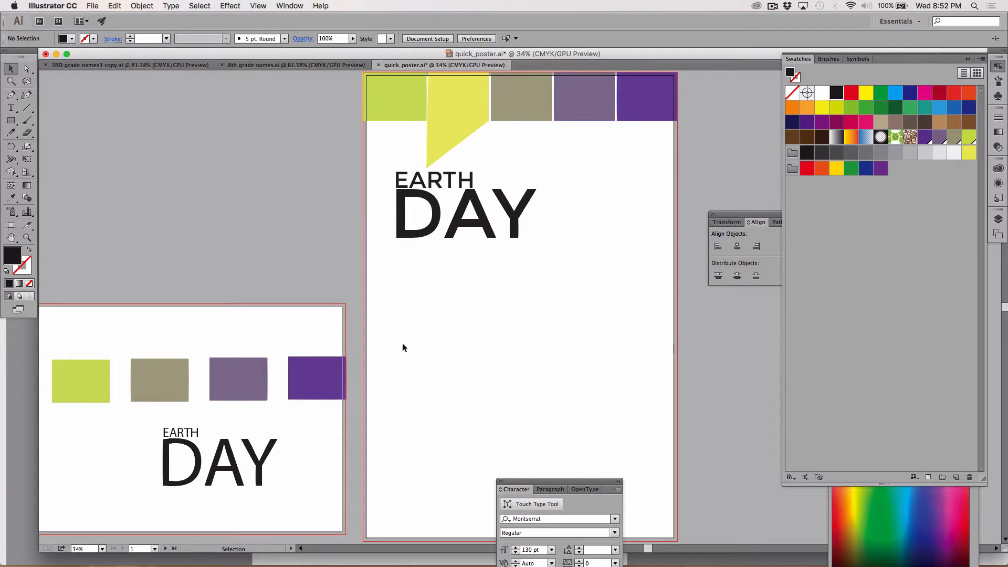
Draw an area text box about 18 by 10.5 in beneath the poster's title and set its font size to 80 pt
left_click(12, 108)
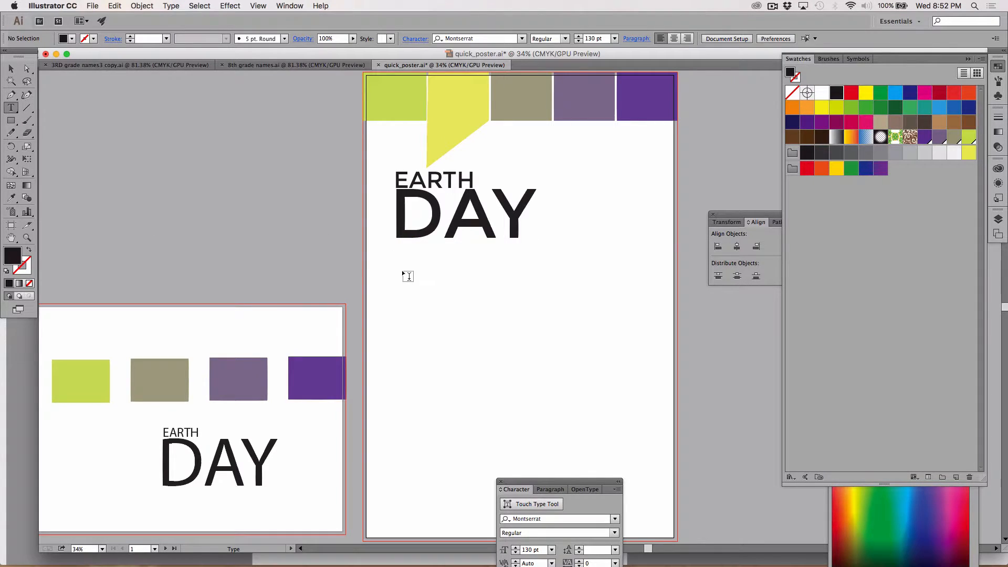
left_click_drag(393, 265, 625, 400)
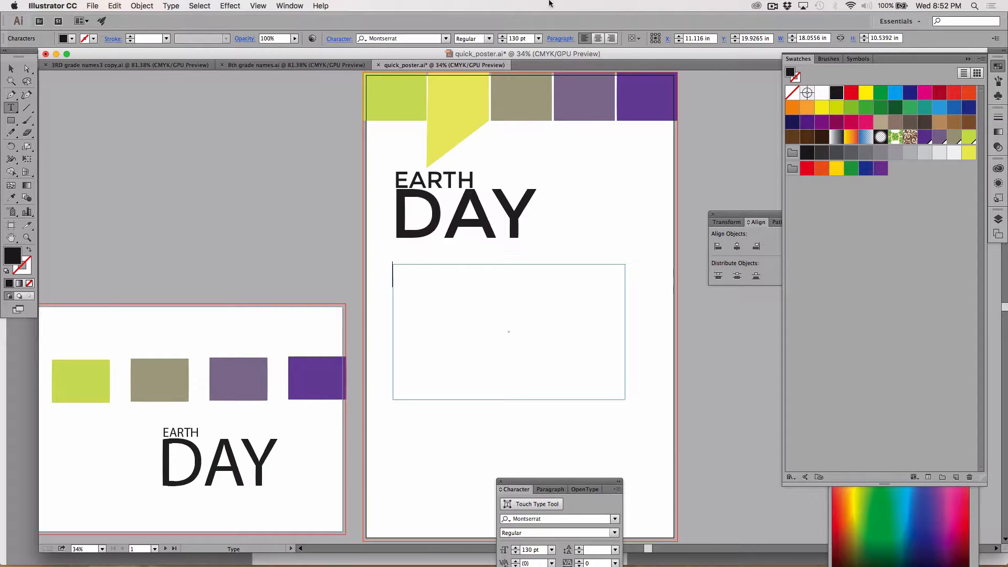
double_click(515, 38)
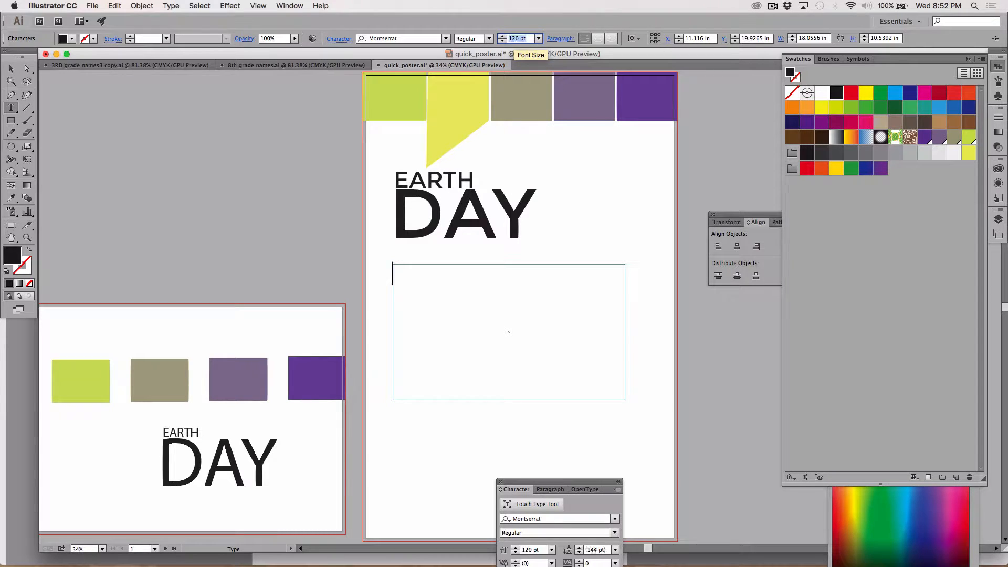
type("80")
key("Return")
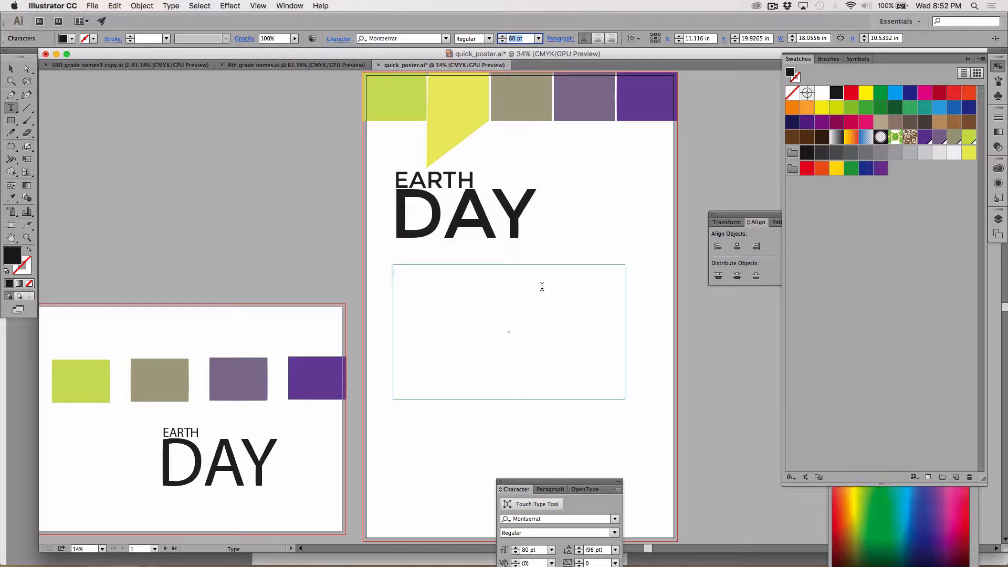
type("Mar")
type("ch 17")
type(", 2017")
Enter March 27, 2017 at 130 pt as the first line of the text box beneath the poster's title
left_click(454, 272)
type("M")
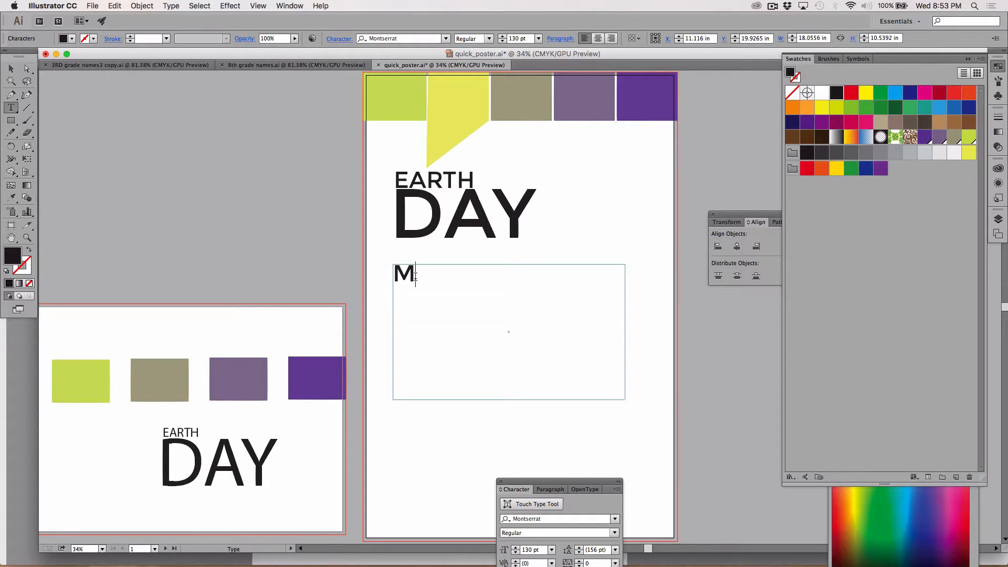
type("arch 2")
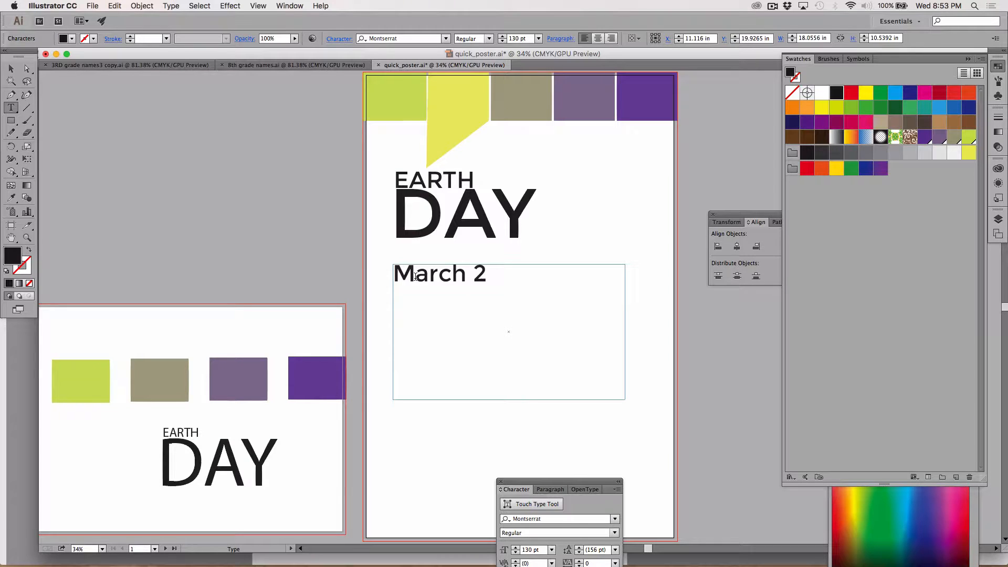
type("7, 2017")
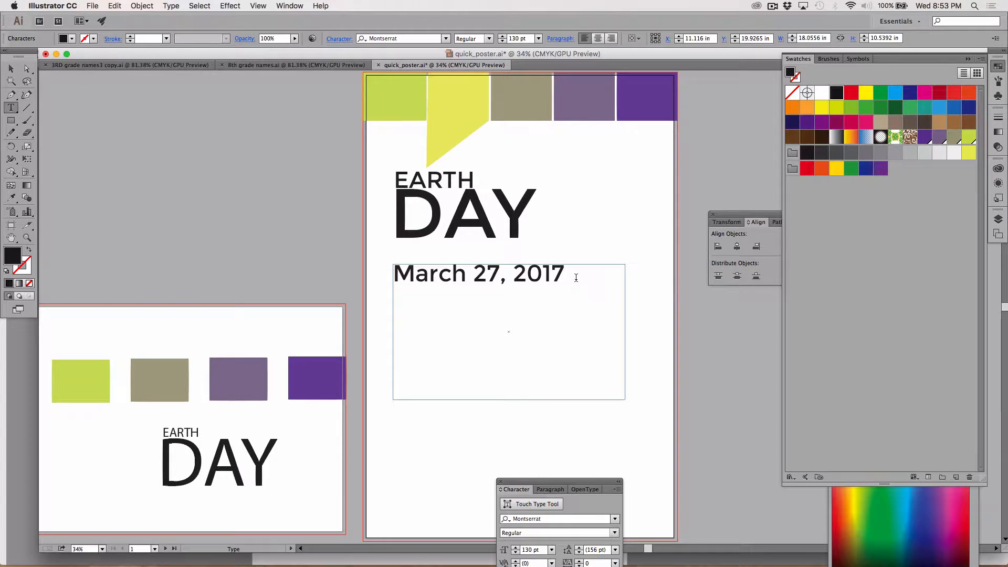
Add the lines 11am - 3pm and AQUATIC PARK beneath the date in the poster's text box
key("Return")
type("11am -")
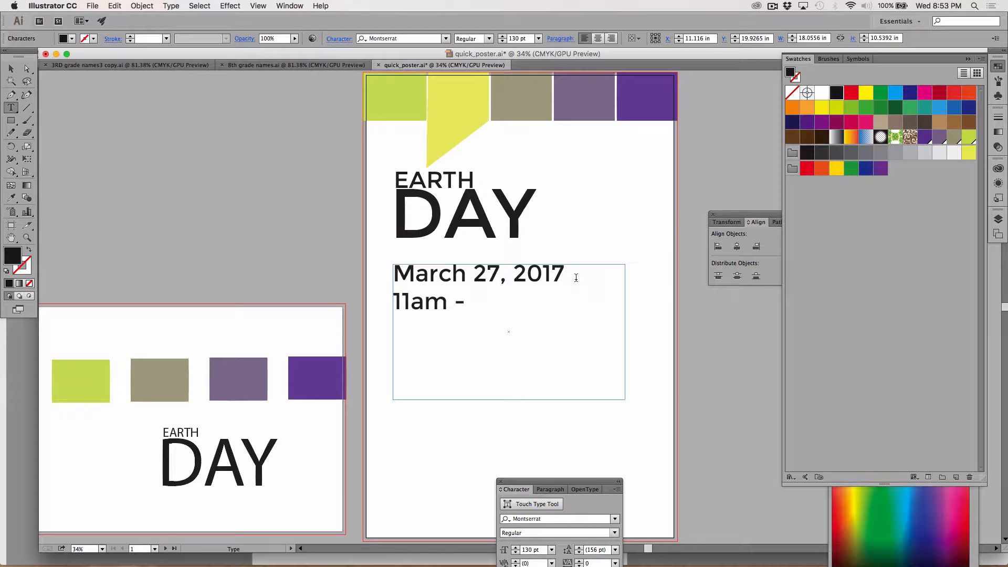
type(" 3pm")
key("Return")
type("A")
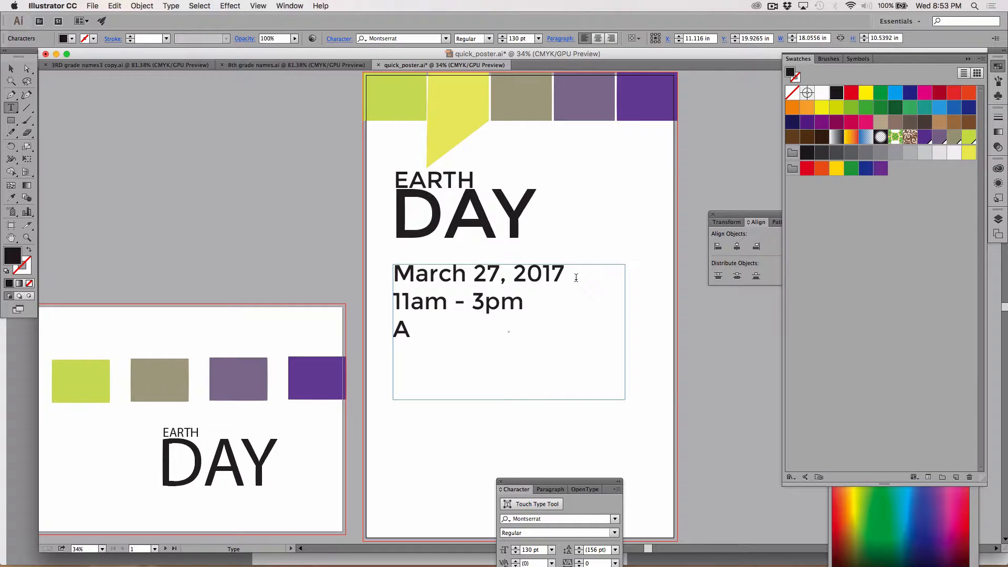
type("QUATIC PAR")
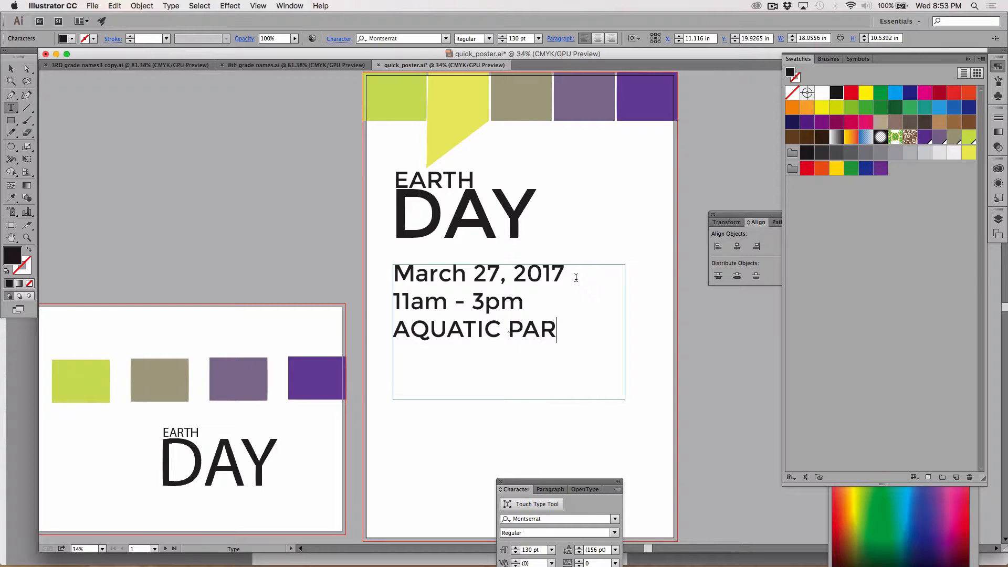
type("K")
Reduce the font size of the AQUATIC PARK line to 100 pt
left_click_drag(572, 329, 371, 327)
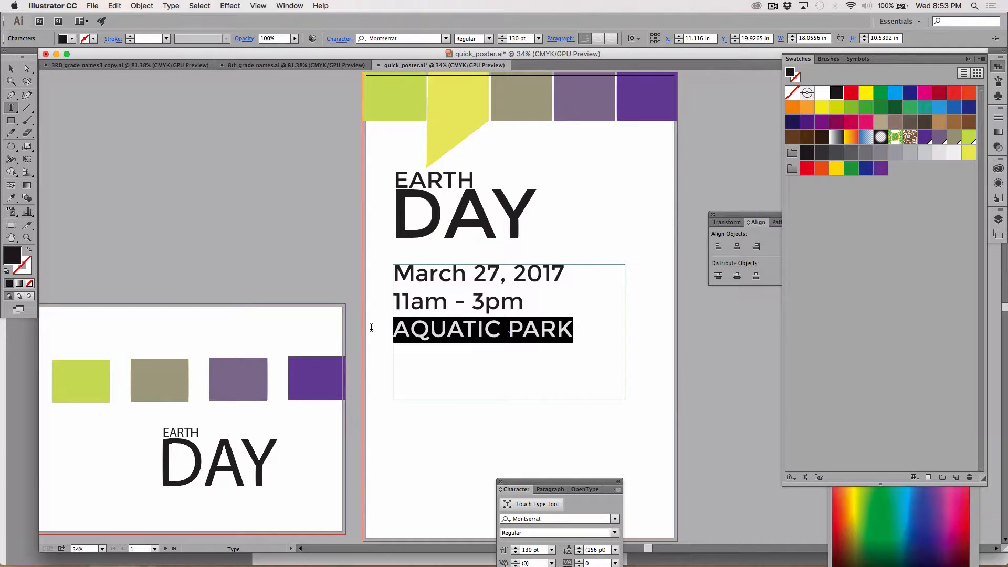
left_click(515, 39)
key("shift+Down")
key("shift+Down")
key("shift+Down")
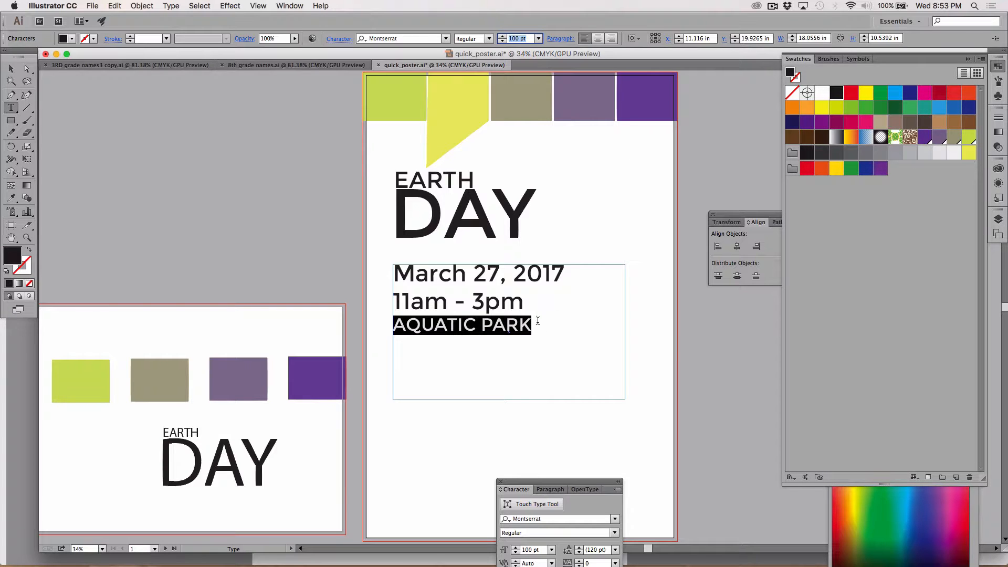
Append BERKELEY to the end of the AQUATIC PARK line
left_click(560, 332)
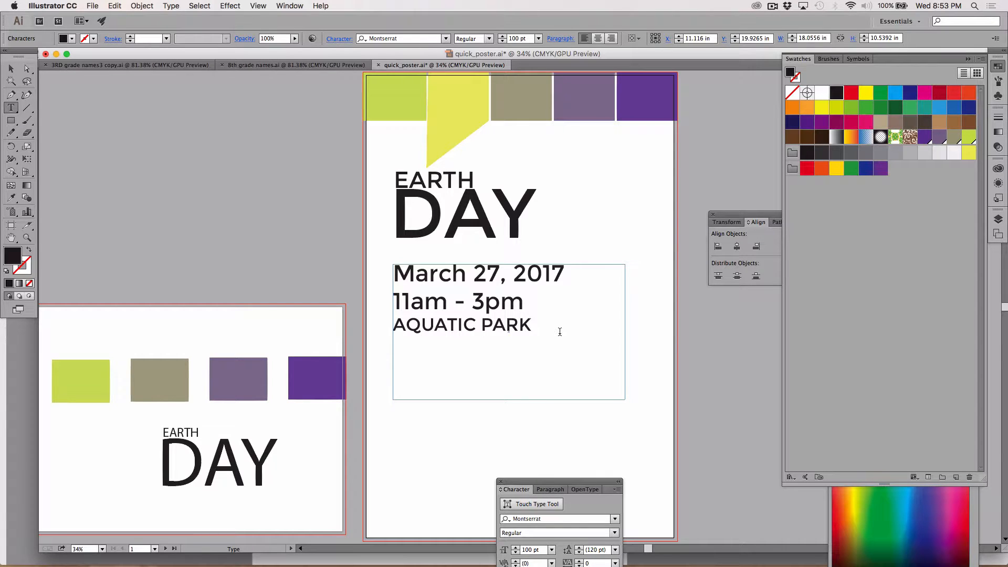
type("BERKE- LEY")
Reduce the AQUATIC PARK BERKELEY text to 97 pt so it fits on one line, and deselect it
left_click_drag(426, 347, 386, 327)
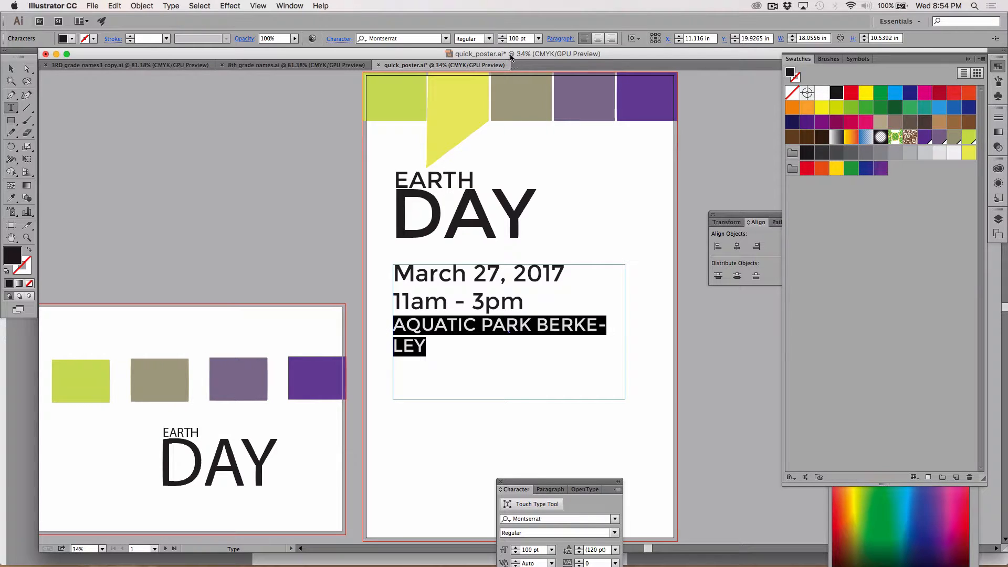
left_click(502, 41)
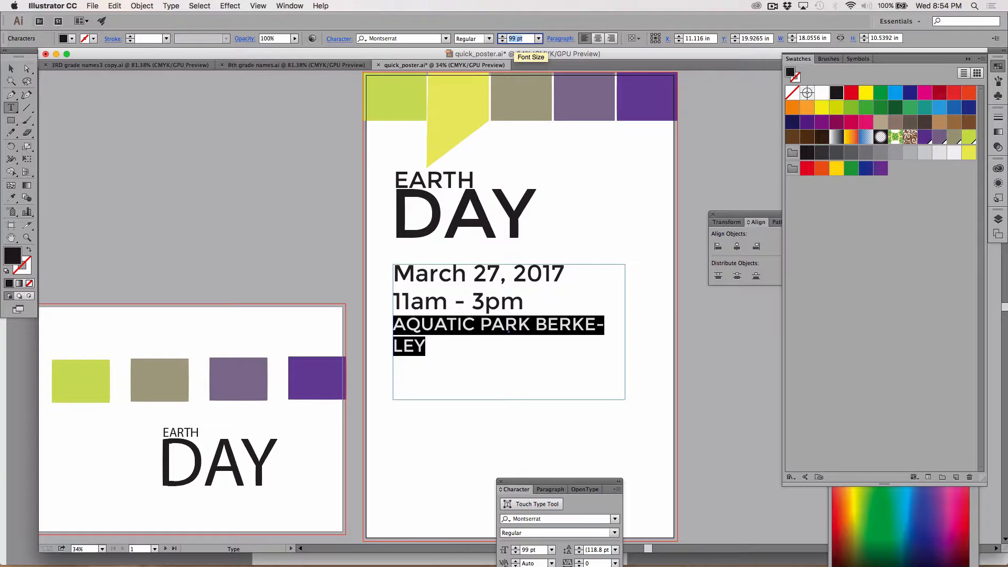
left_click(503, 41)
left_click(502, 41)
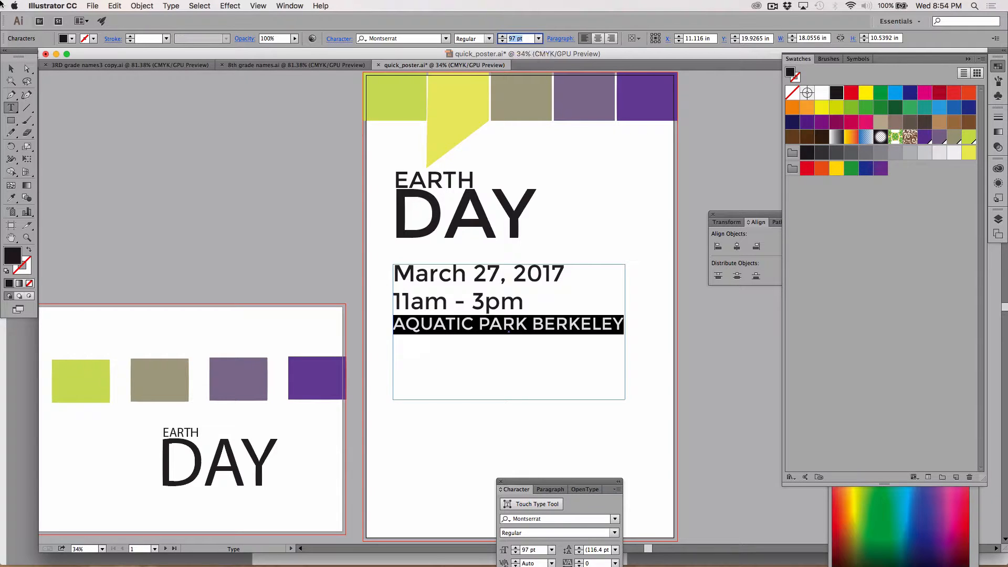
left_click(11, 68)
left_click(156, 187)
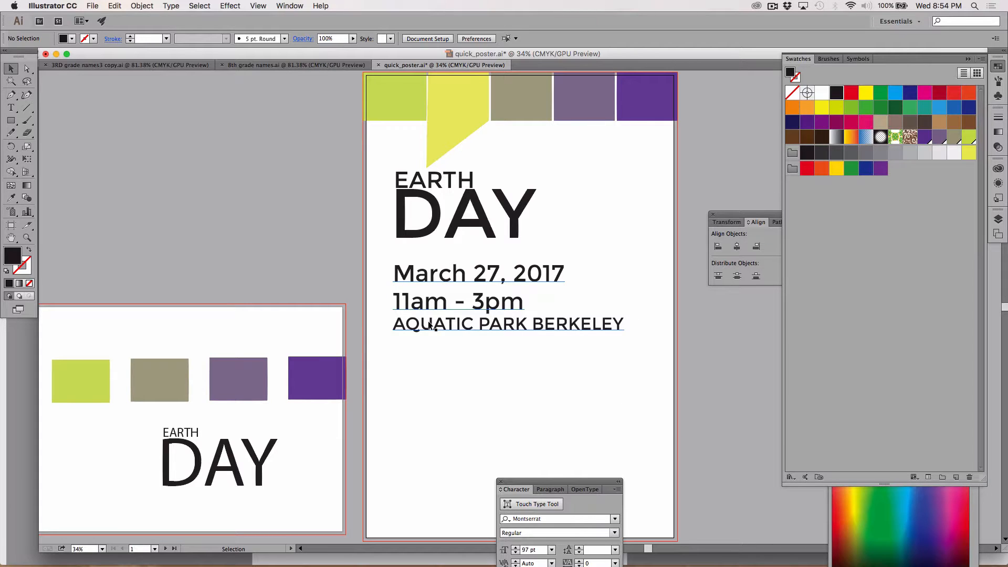
Select the poster's date and time lines and move the Align panel onto the empty canvas above the smaller artboard
left_click(11, 108)
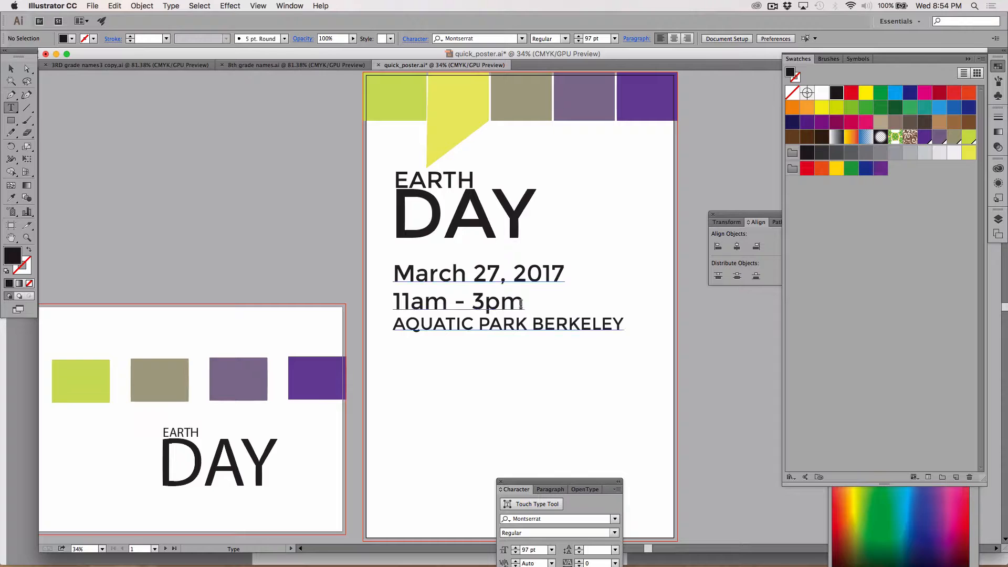
left_click_drag(523, 303, 394, 269)
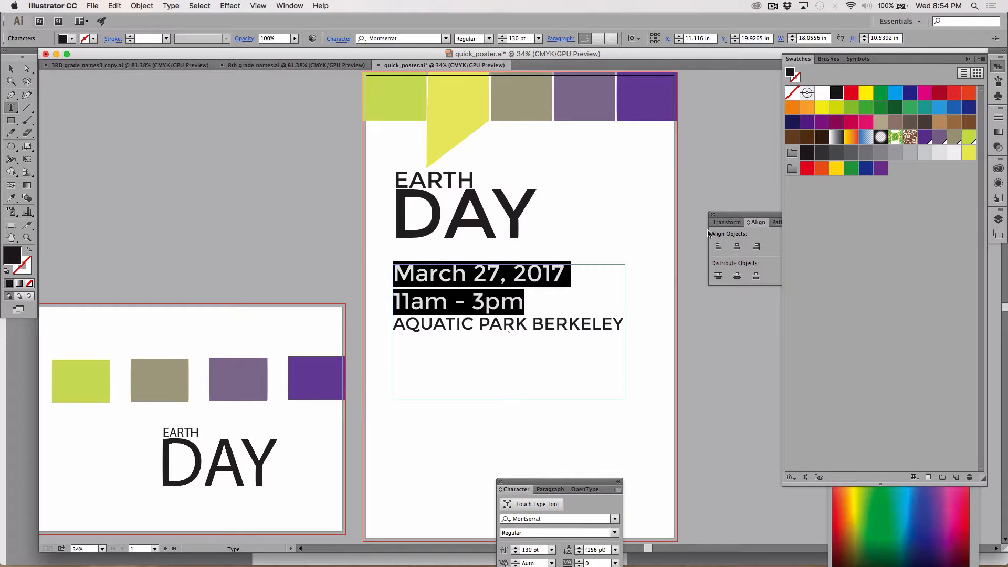
left_click_drag(718, 214, 204, 107)
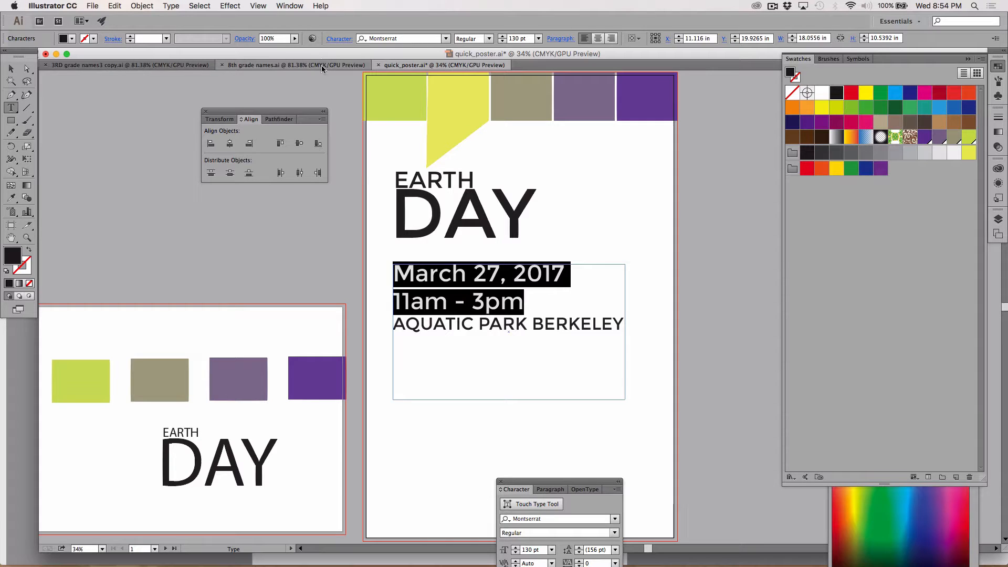
Hide the Character panel, show it again and place it beside the poster's title
left_click(290, 6)
key("Escape")
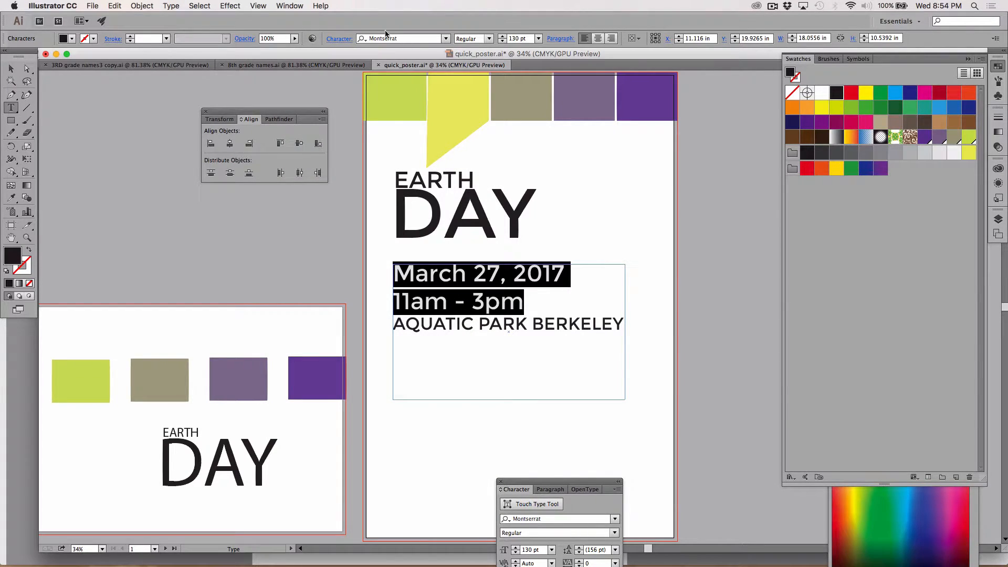
left_click(298, 7)
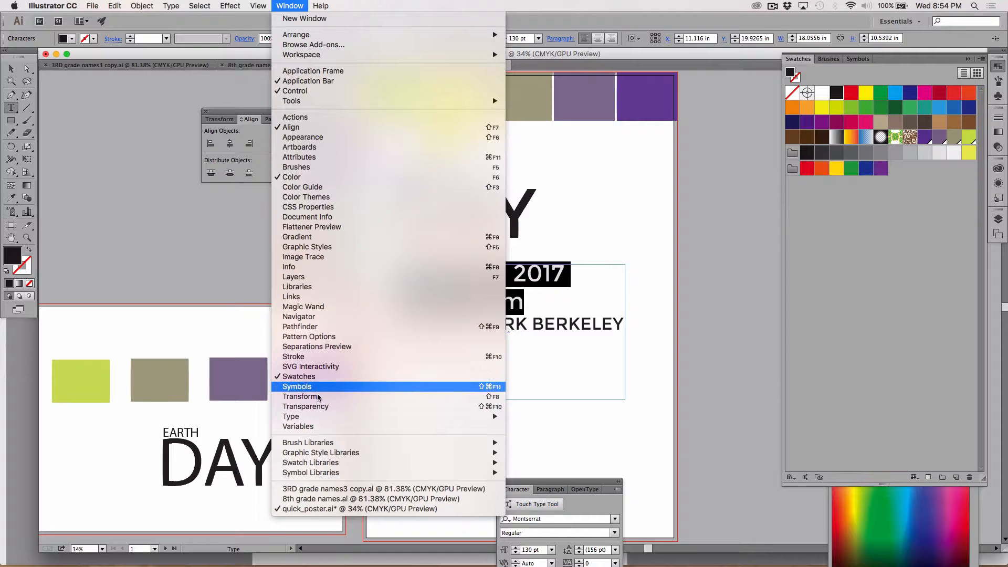
mouse_move(317, 417)
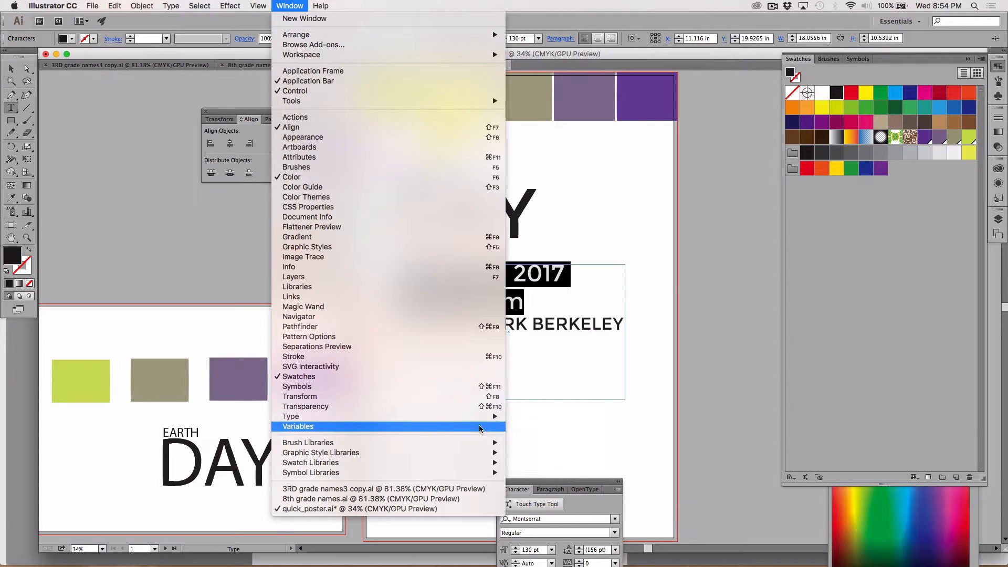
mouse_move(472, 418)
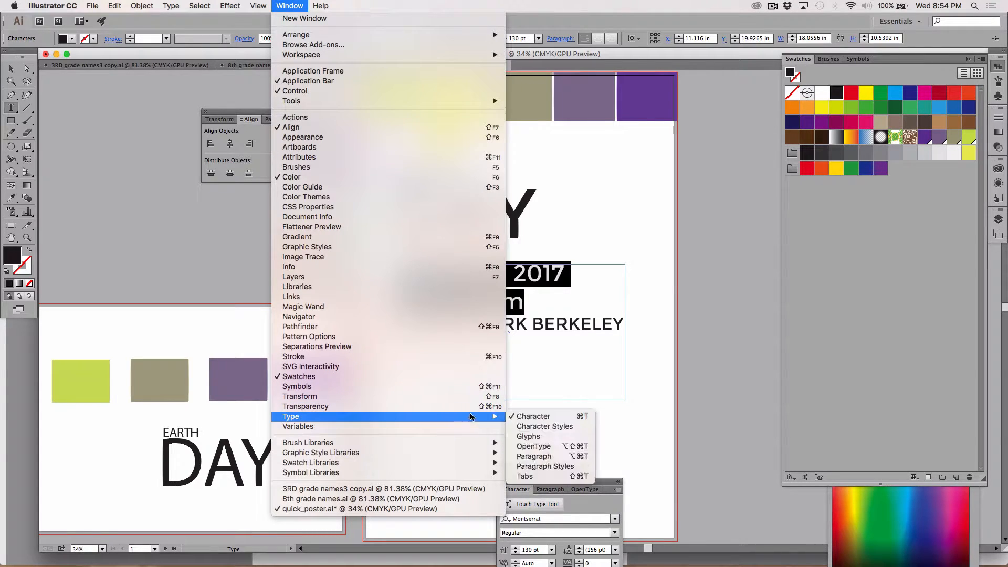
left_click(562, 417)
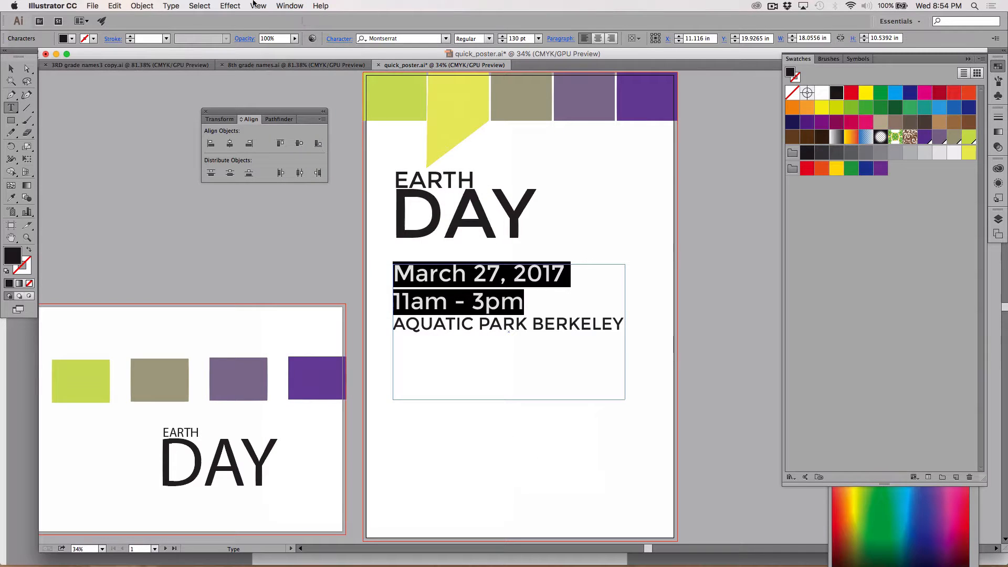
left_click(290, 6)
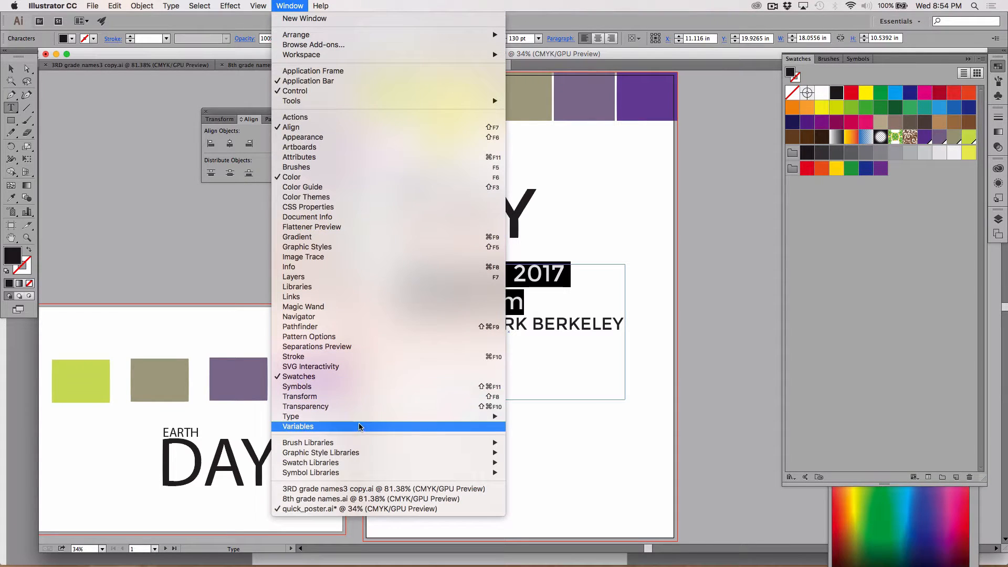
mouse_move(363, 416)
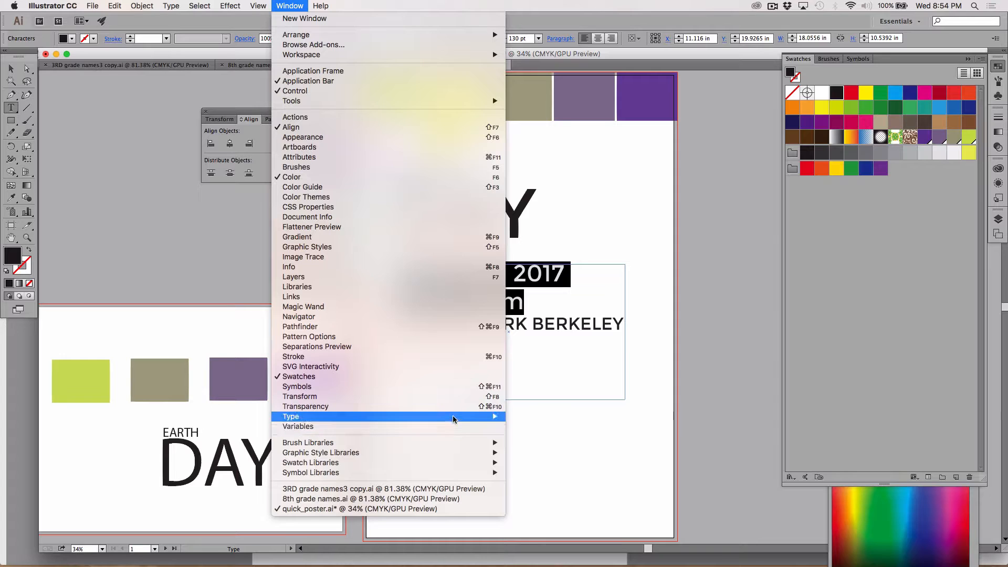
left_click(522, 418)
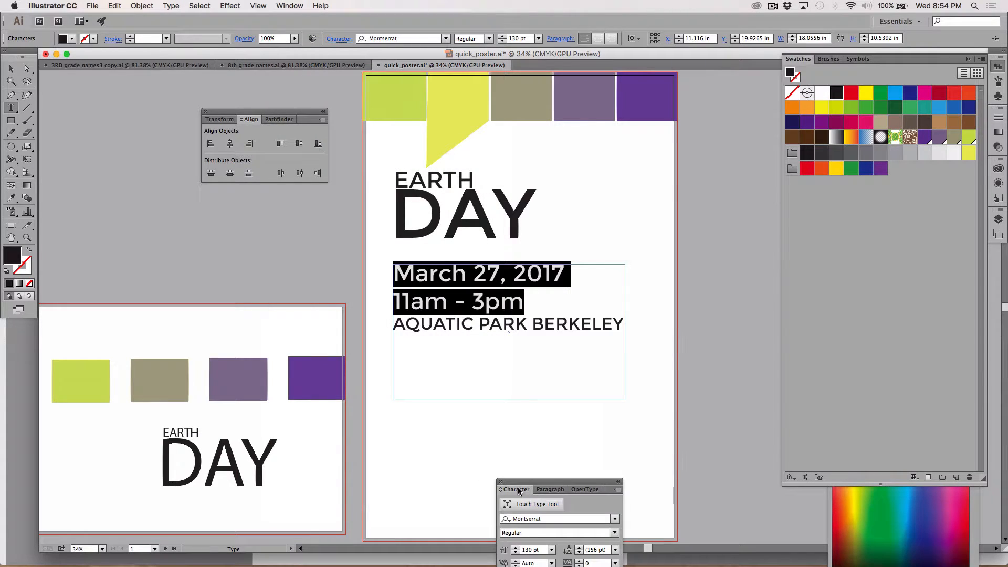
left_click_drag(517, 483, 651, 129)
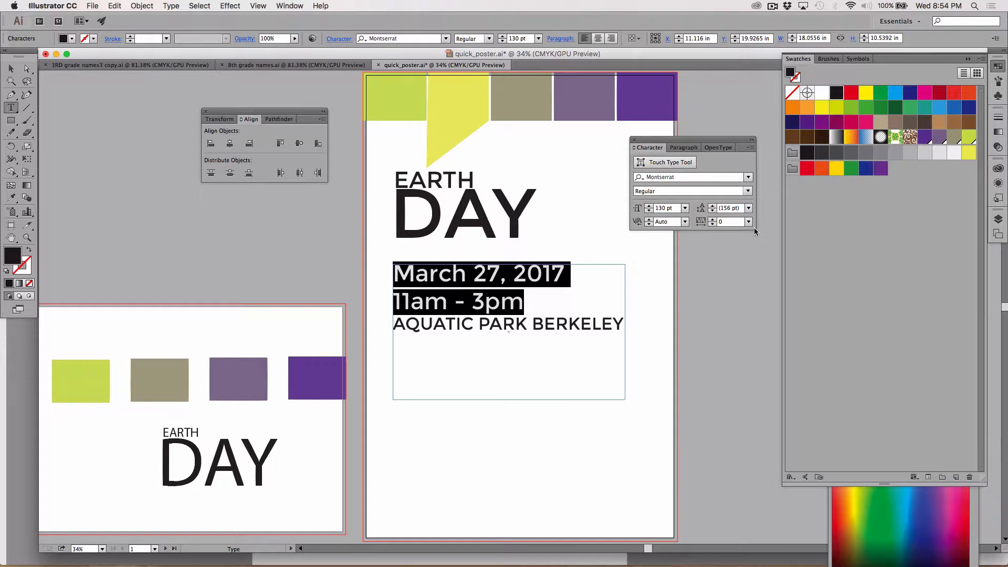
Try to set the kerning of the selected date and time lines to 13 and dismiss the alert
left_click(665, 221)
type("130")
key("Return")
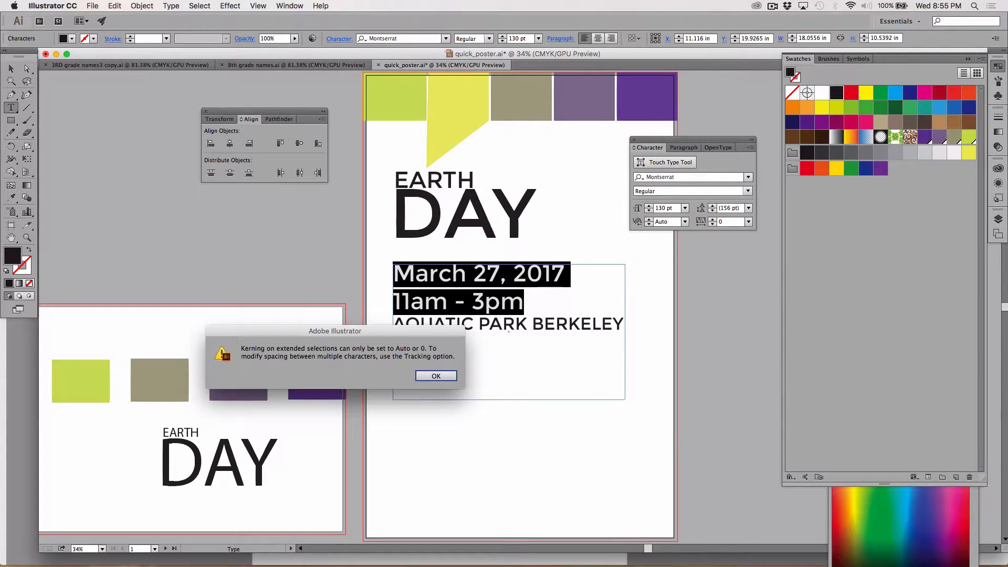
left_click(434, 376)
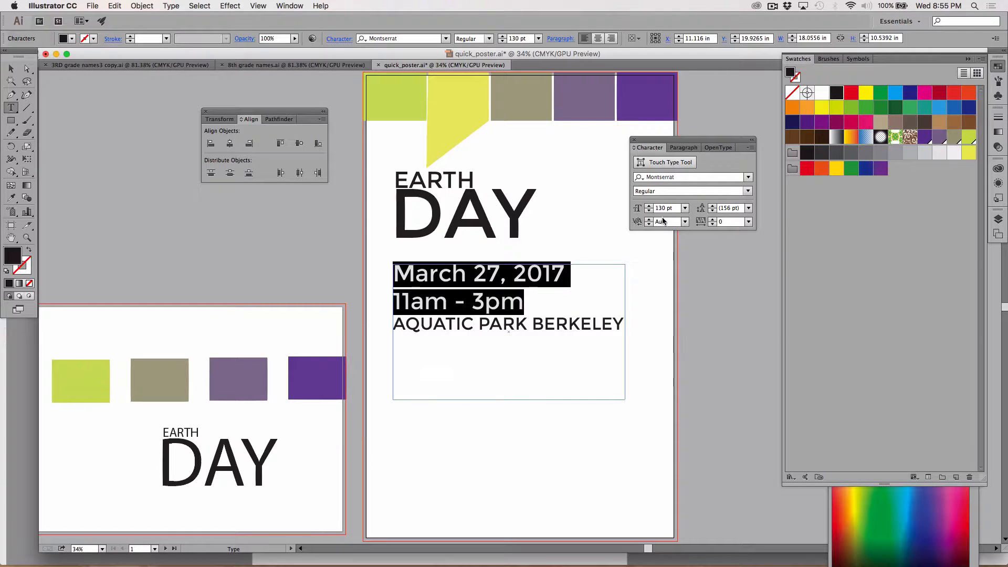
Tighten the leading of the poster's date and time lines to 111 pt and deselect them
left_click(726, 209)
type("130")
key("Return")
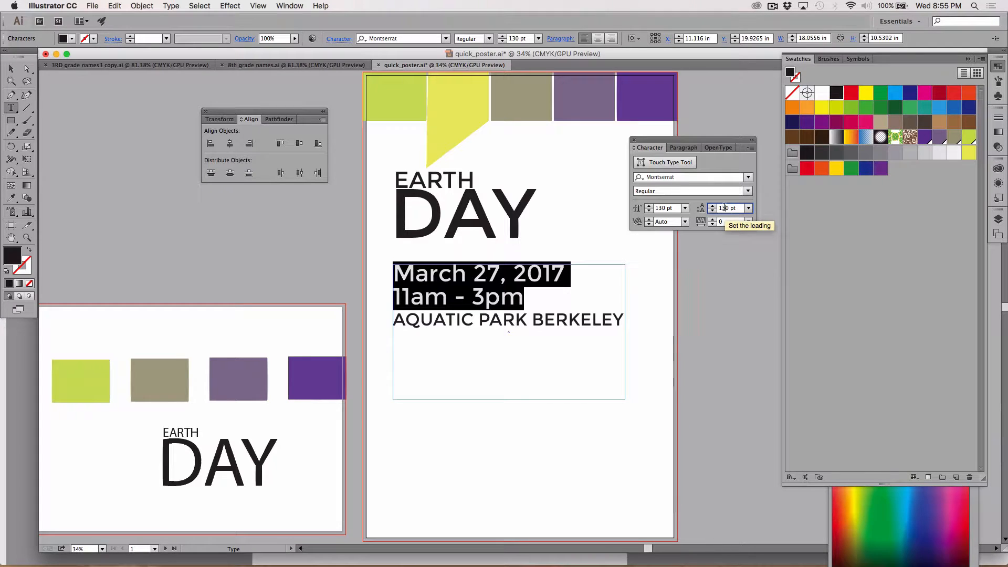
key("Up")
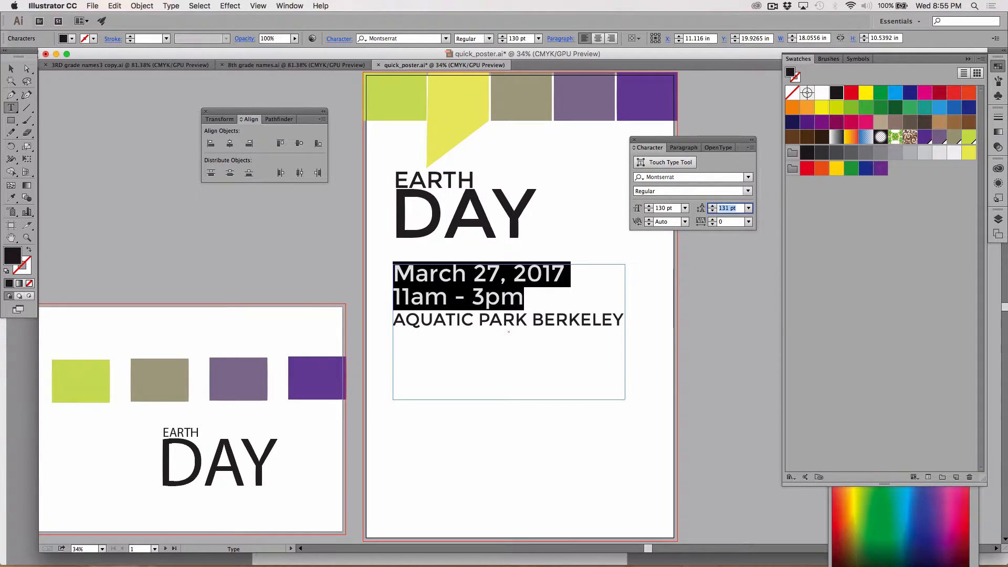
key("Down")
key("Down")
key("Down")
key("Down")
key("Down")
key("Down")
key("Down")
key("Down")
key("Down")
key("Down")
key("Down")
key("Down")
key("Down")
key("Down")
key("Down")
key("Down")
key("Down")
key("Down")
key("Down")
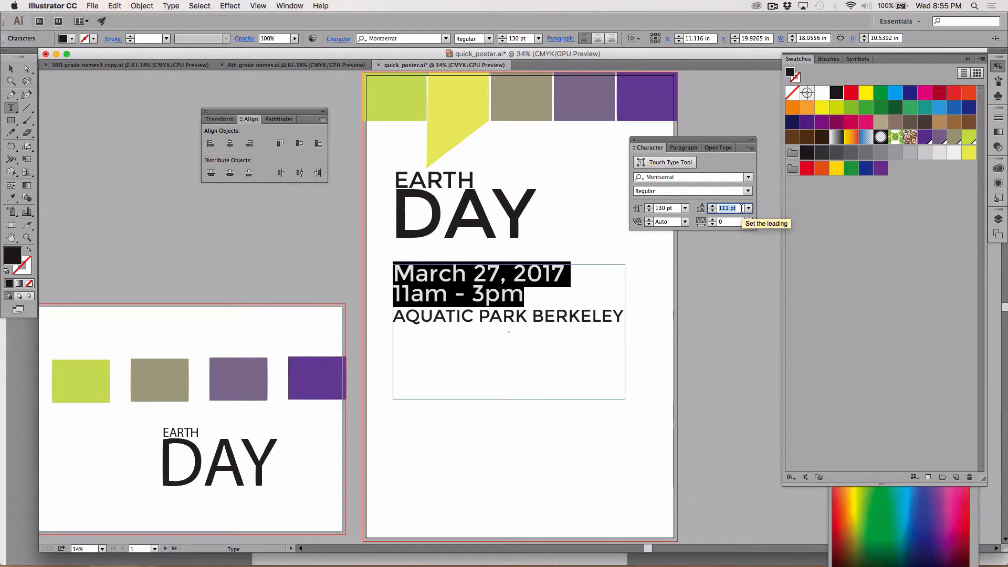
left_click(531, 295)
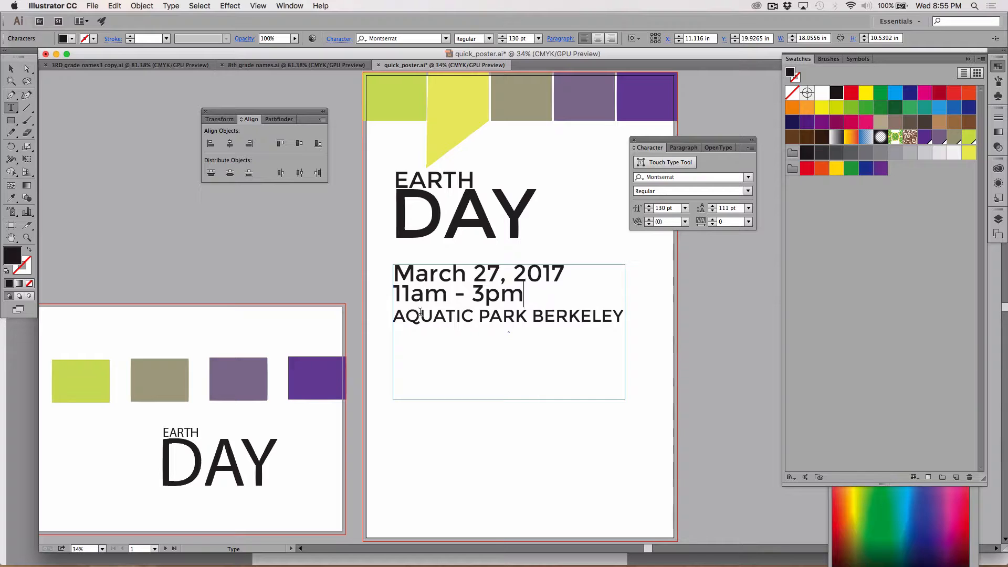
Increase the space before the AQUATIC PARK BERKELEY paragraph to 9 pt
left_click(396, 320)
left_click(684, 147)
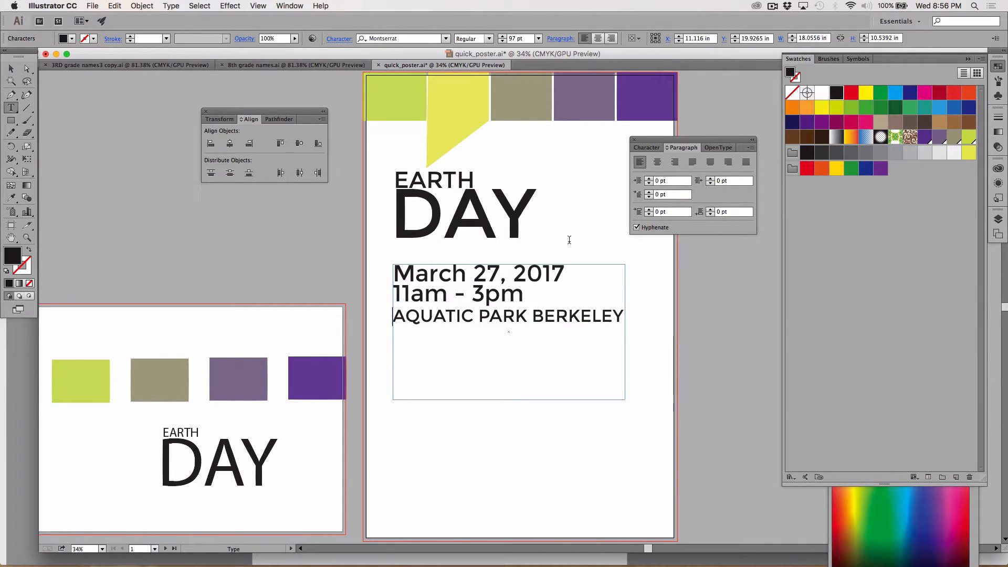
left_click(649, 209)
left_click(648, 209)
left_click(648, 209)
left_click(649, 209)
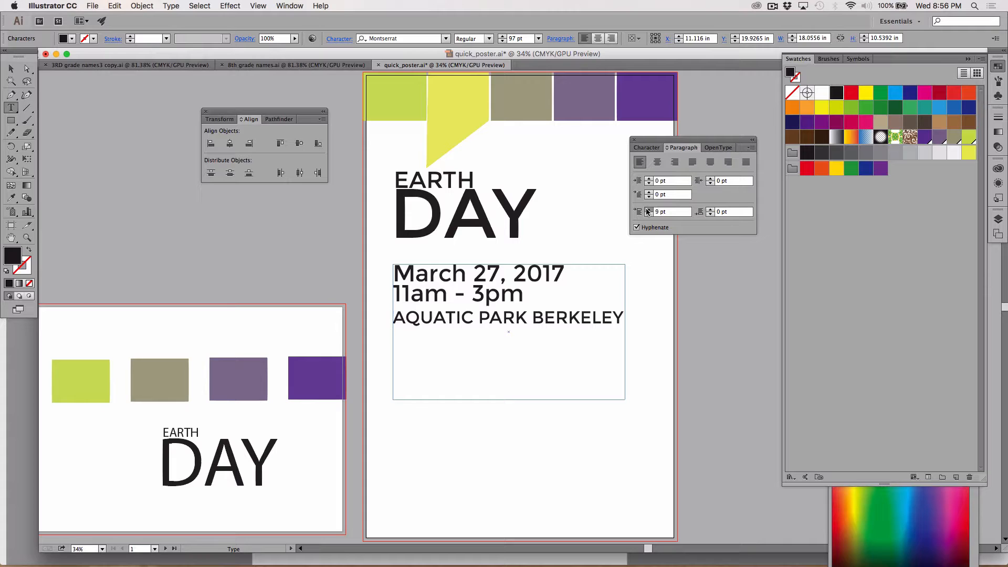
Increase the space before the AQUATIC PARK BERKELEY paragraph to 41 pt
left_click(648, 209)
left_click(648, 210)
left_click(648, 210)
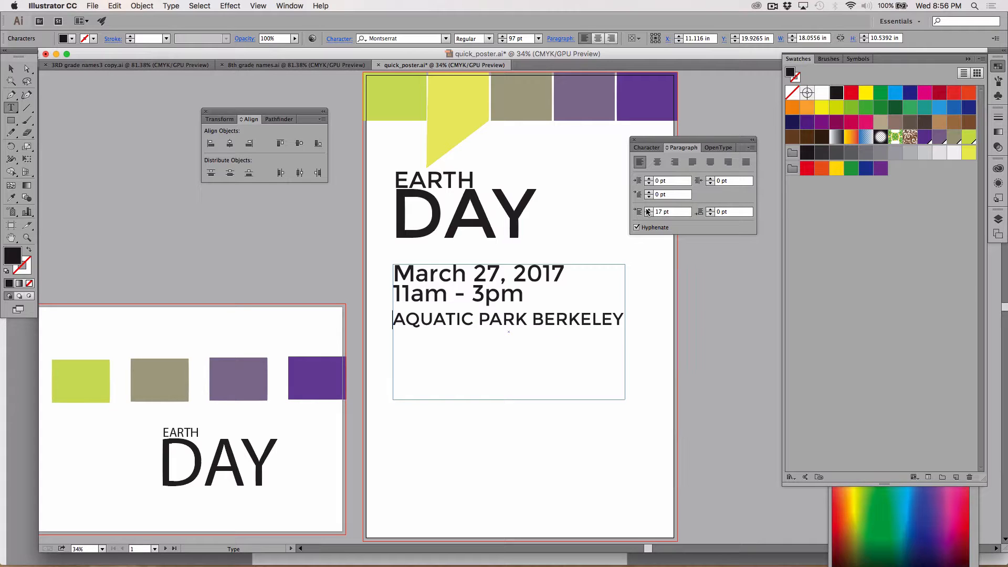
left_click(648, 209)
left_click(648, 210)
left_click(649, 210)
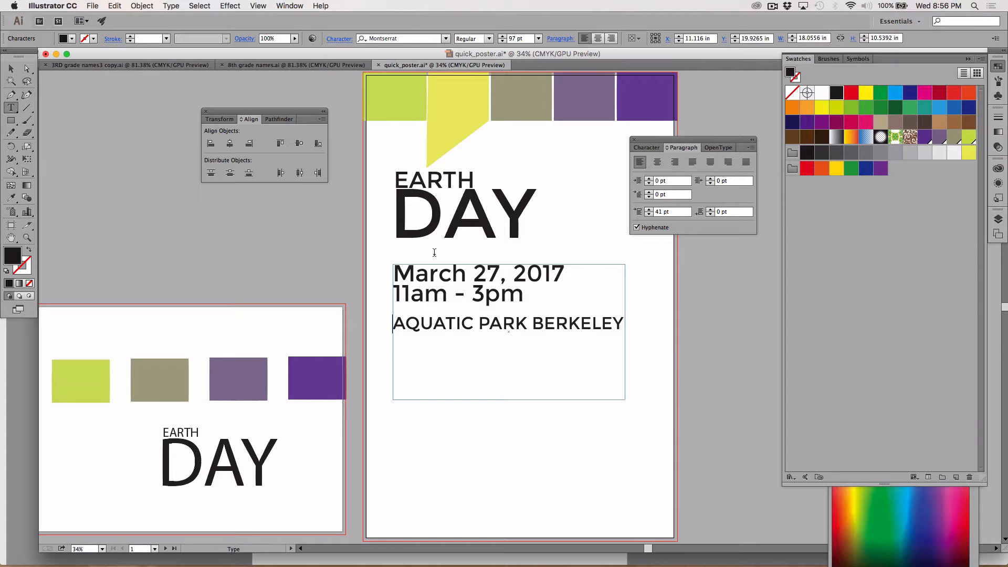
Insert a new line reading "15th Annual" above the date in the event details text
left_click(395, 272)
key("Return")
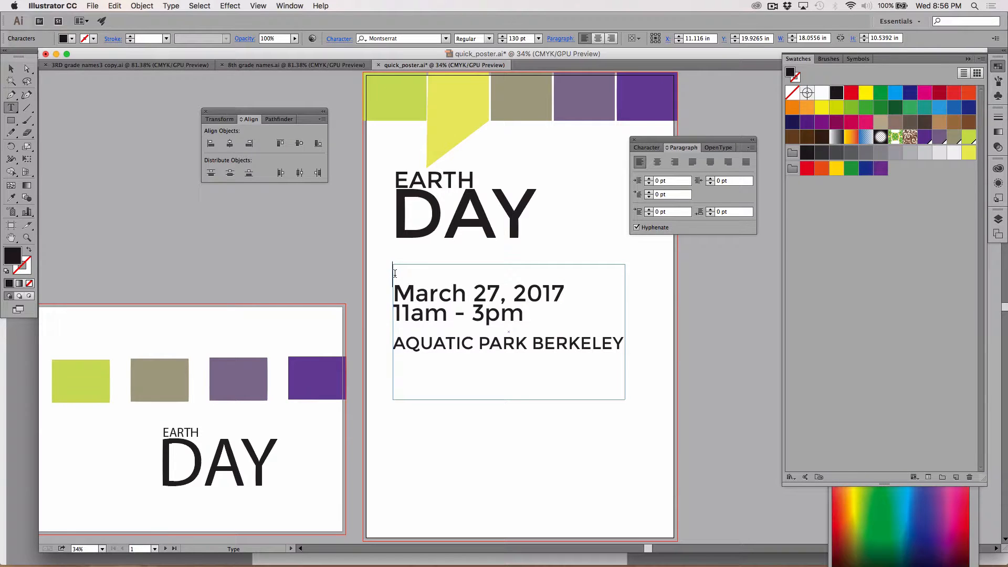
type("15th Annual")
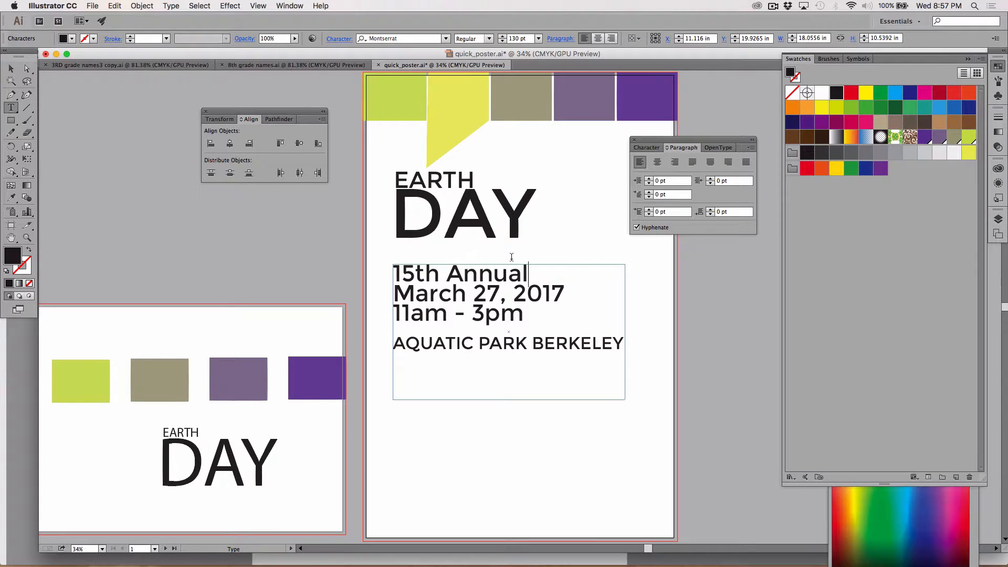
Reduce the font size of the "15th Annual" line to 92 pt
left_click_drag(530, 272, 377, 264)
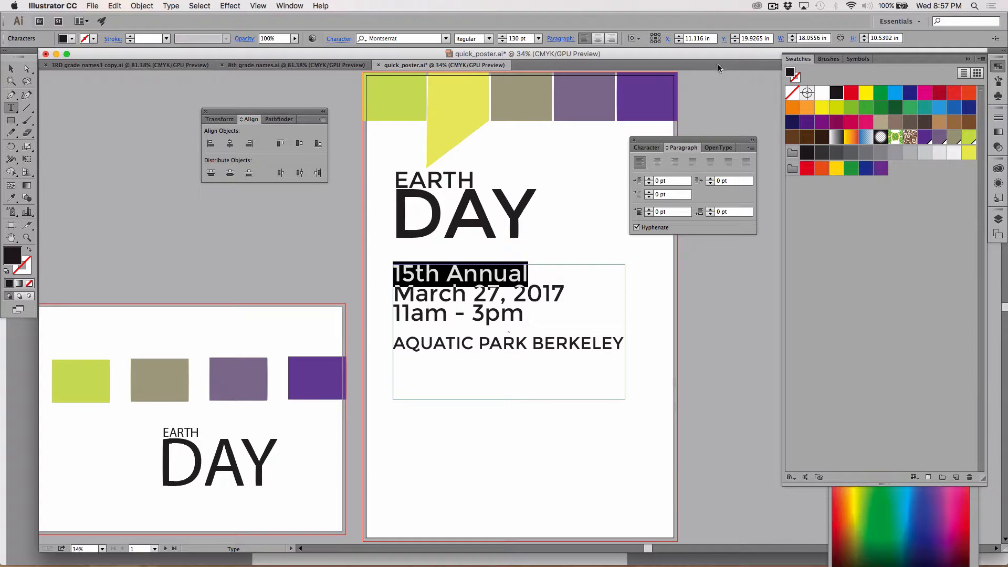
left_click(502, 41)
left_click(502, 41)
left_click(502, 42)
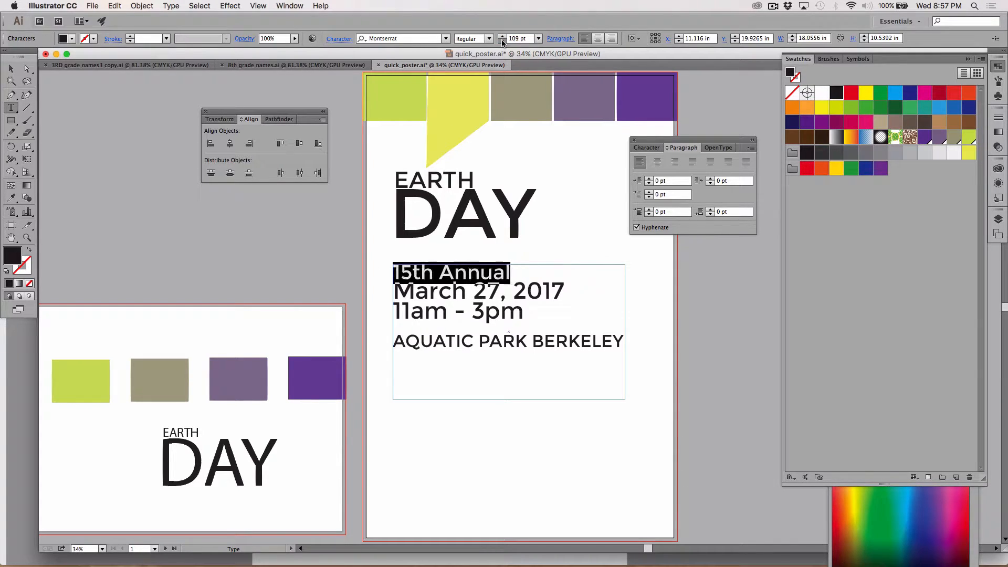
left_click(502, 42)
left_click(503, 42)
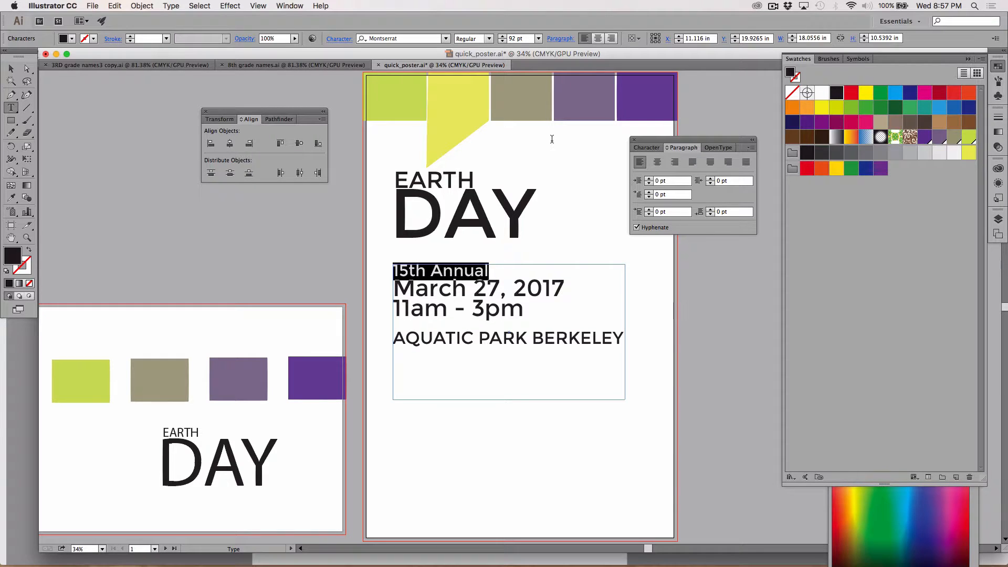
Increase the space after the "15th Annual" paragraph to 73 pt
left_click(497, 268)
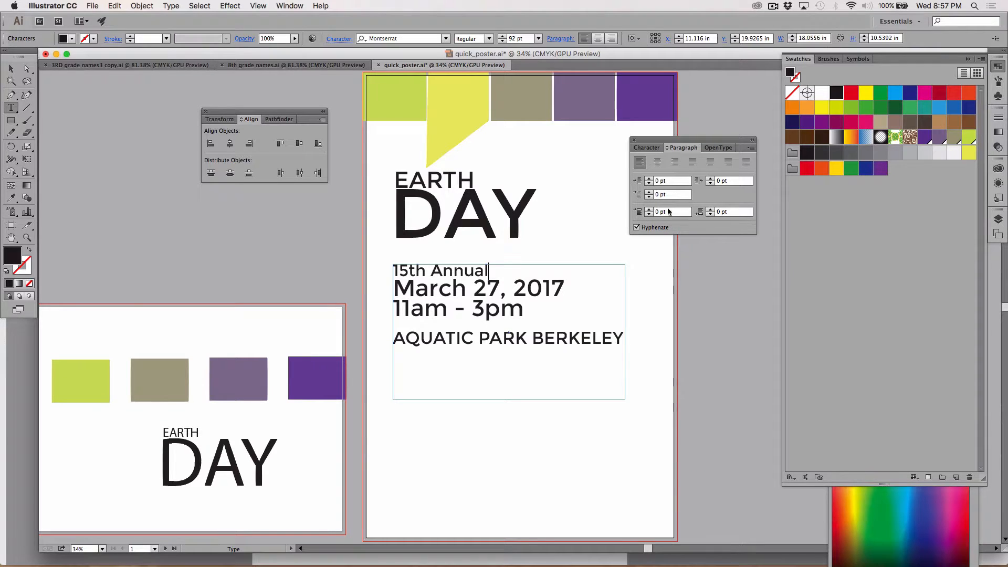
left_click(708, 209)
left_click(709, 209)
left_click(709, 209)
left_click(709, 210)
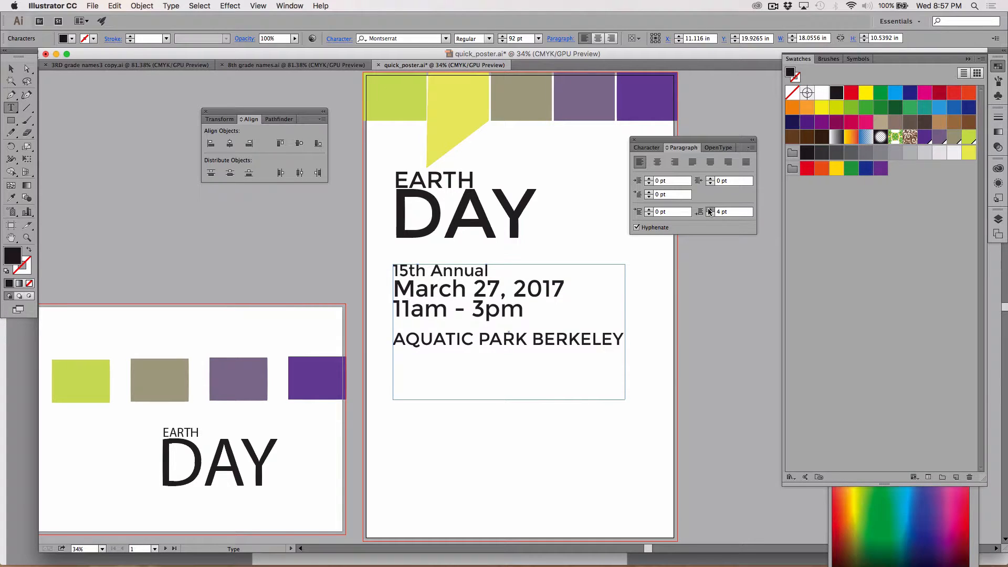
left_click(708, 210)
left_click(709, 210)
left_click(708, 210)
left_click(709, 210)
left_click(709, 210)
left_click(709, 210)
left_click(709, 210)
left_click(709, 210)
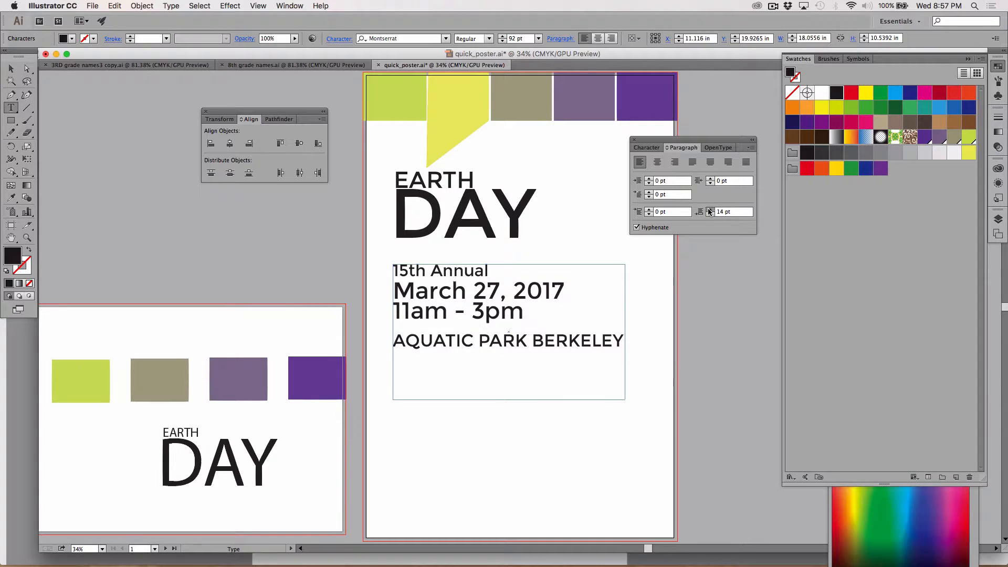
left_click(708, 210)
left_click(709, 210)
left_click(709, 210)
left_click(709, 210)
left_click(709, 210)
left_click(709, 210)
left_click(708, 210)
left_click(709, 210)
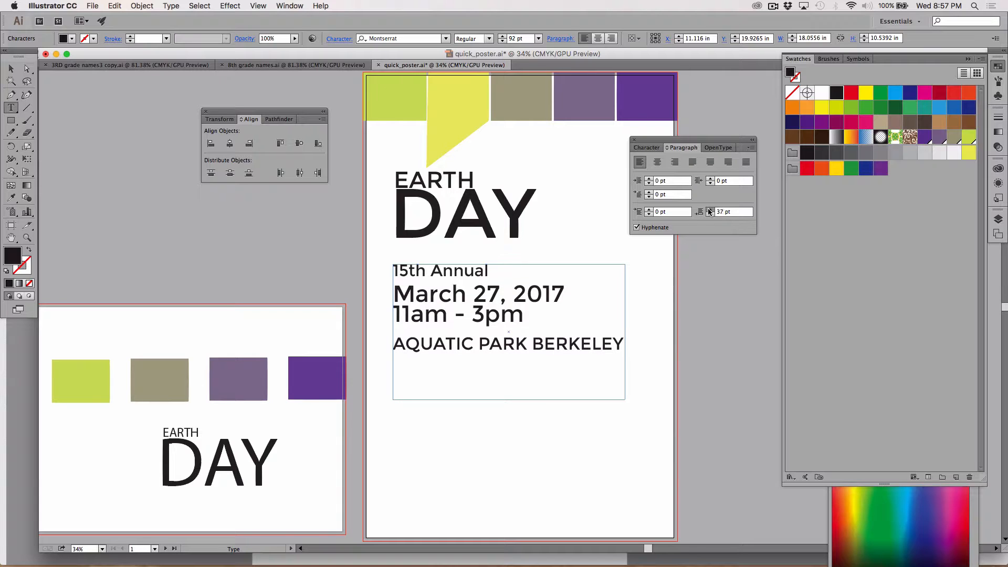
left_click(709, 210)
left_click(709, 210)
left_click(709, 210)
left_click(709, 210)
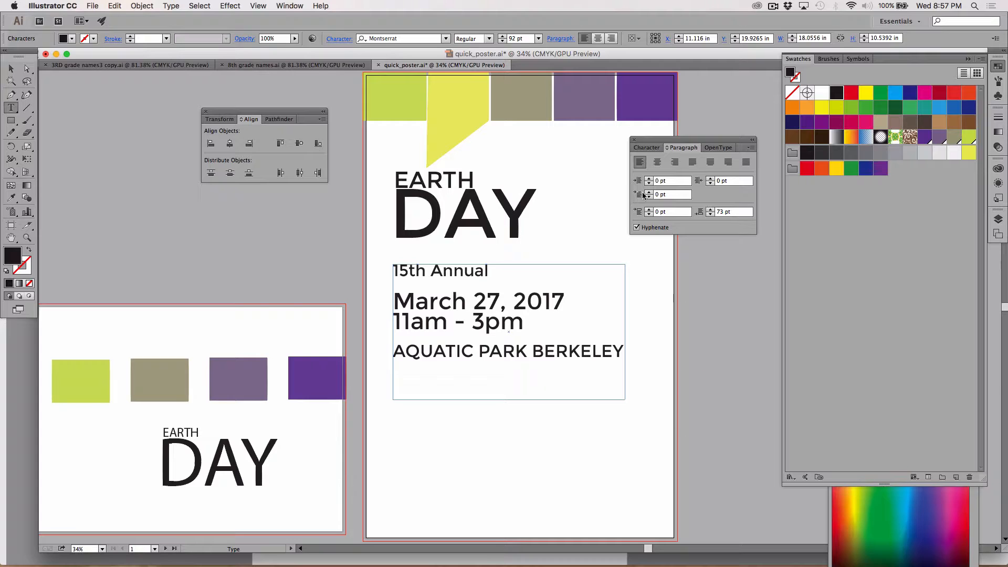
Finish editing the event details, deselect the text frame and save the poster file
left_click(9, 69)
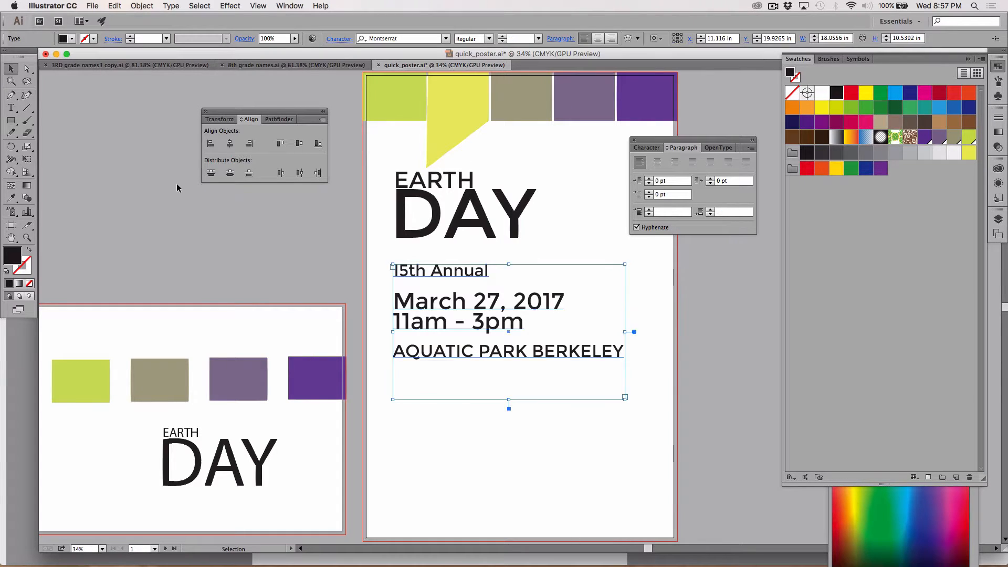
left_click(178, 186)
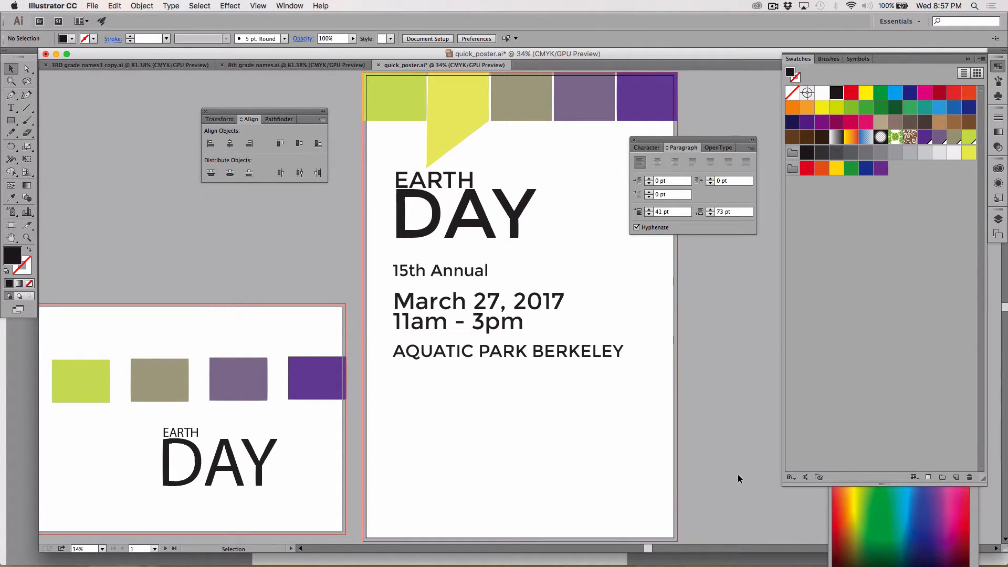
key("a")
key("super+s")
Switch to Firefox and search Google Images for "face icon" in a new tab
mouse_move(562, 563)
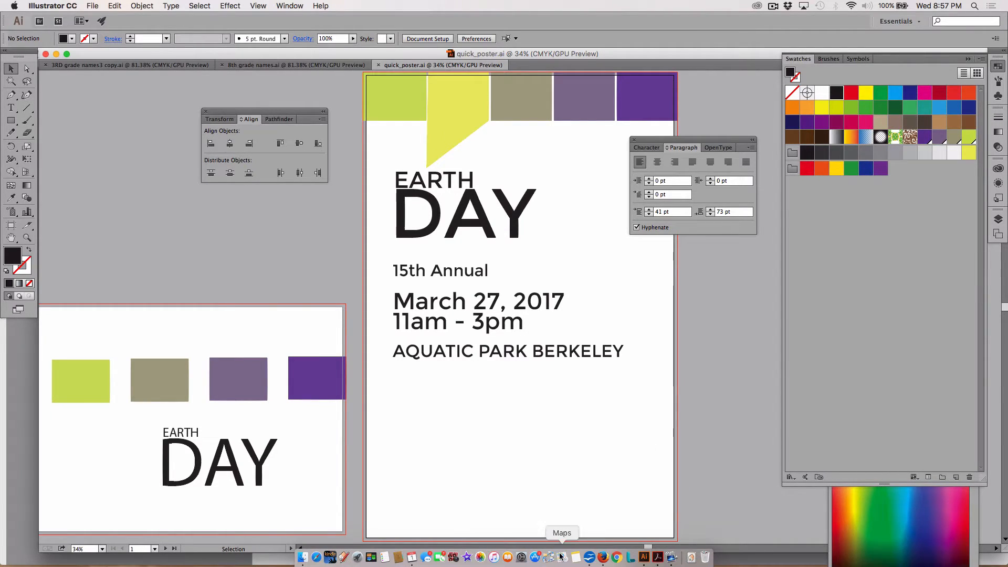
left_click(604, 562)
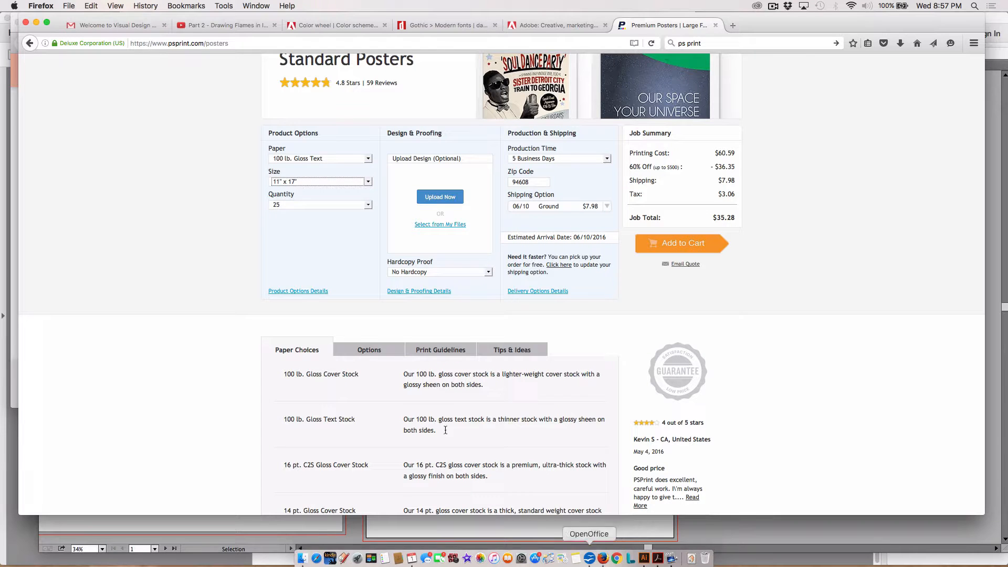
key("super+t")
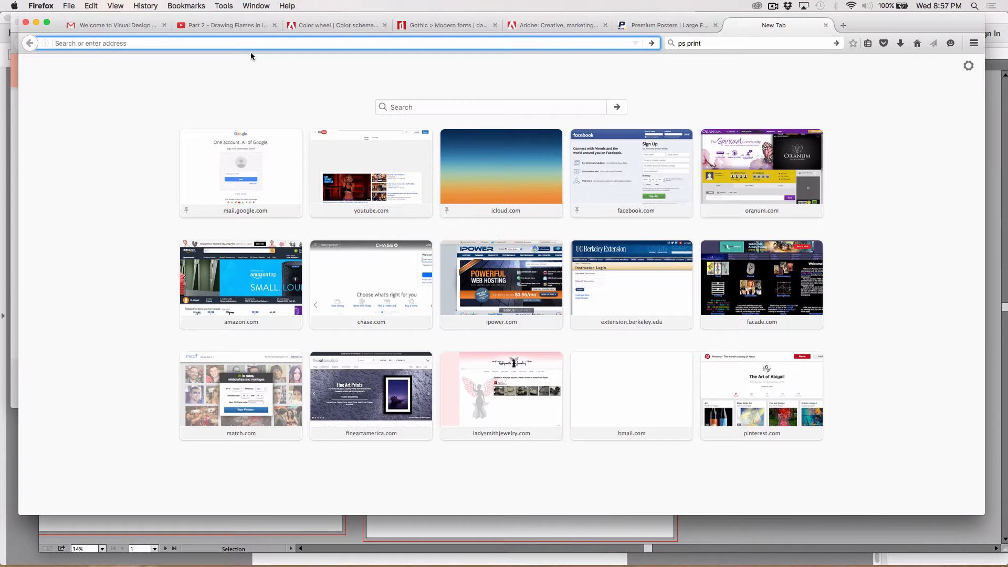
type("face icon")
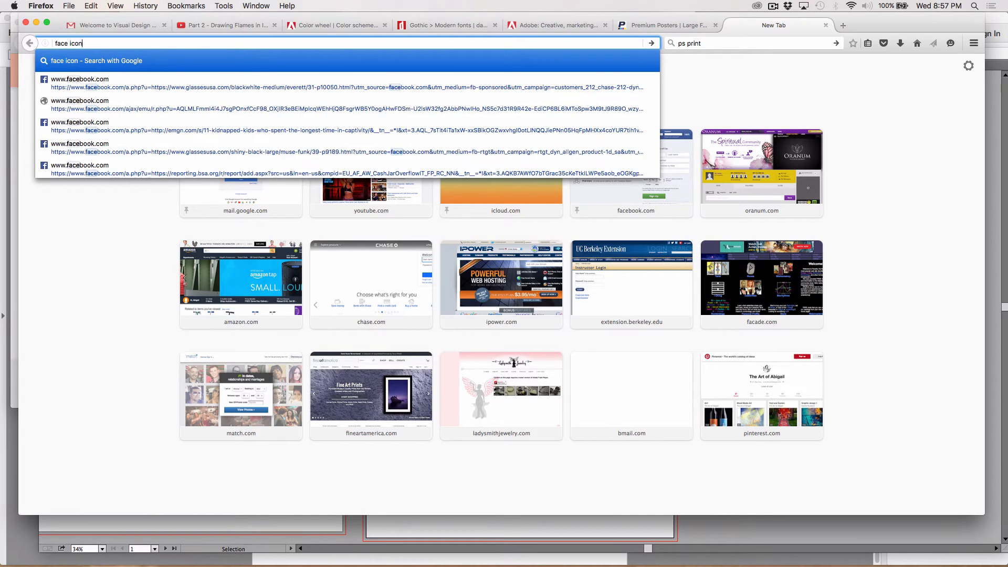
key("Return")
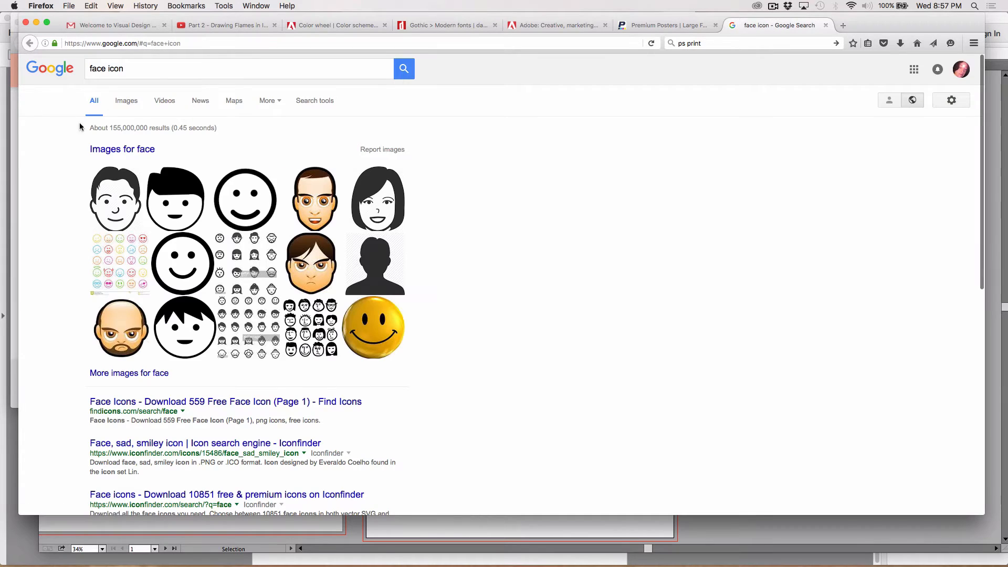
left_click(131, 102)
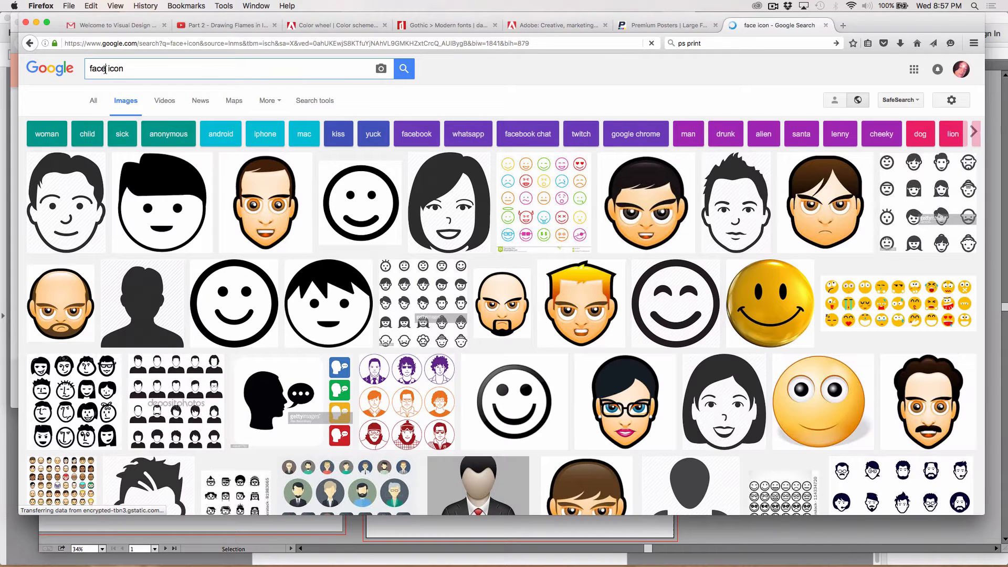
Change the image search to "facebook icon"
left_click(107, 69)
type("boo")
type("k")
key("Return")
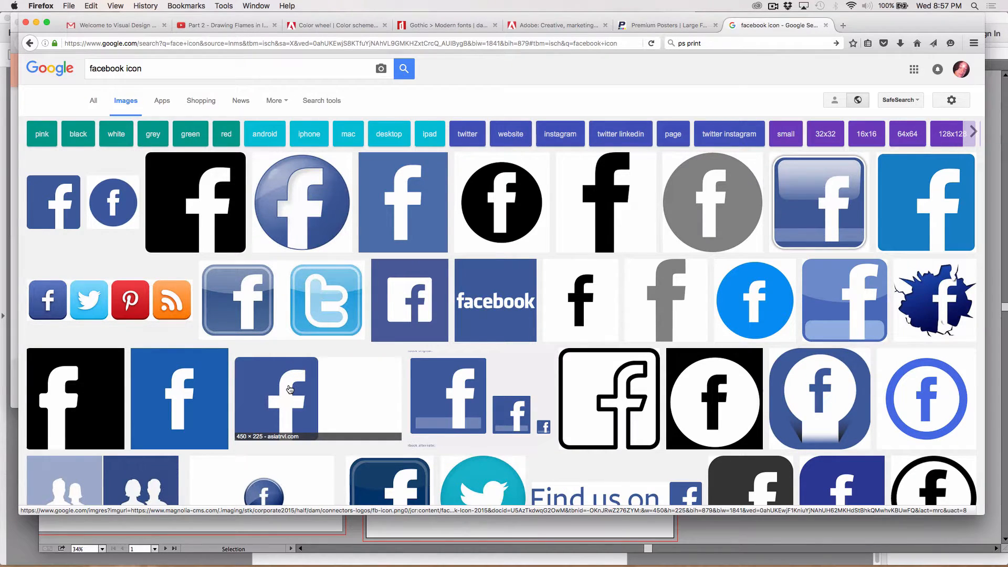
Open the first square blue Facebook icon and save it to the Desktop as square-facebook-128.png
scroll(273, 367, "down", 2)
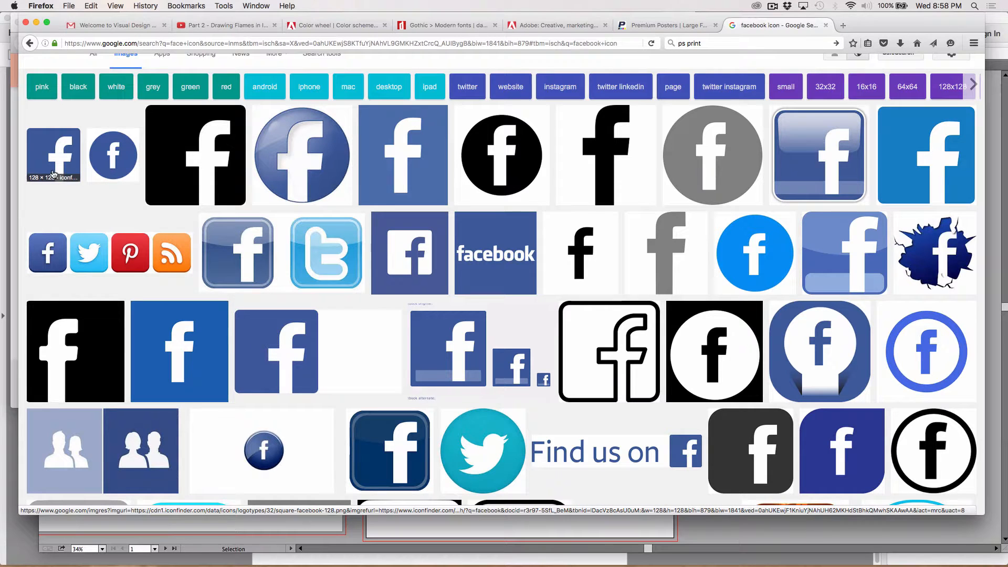
left_click(57, 156)
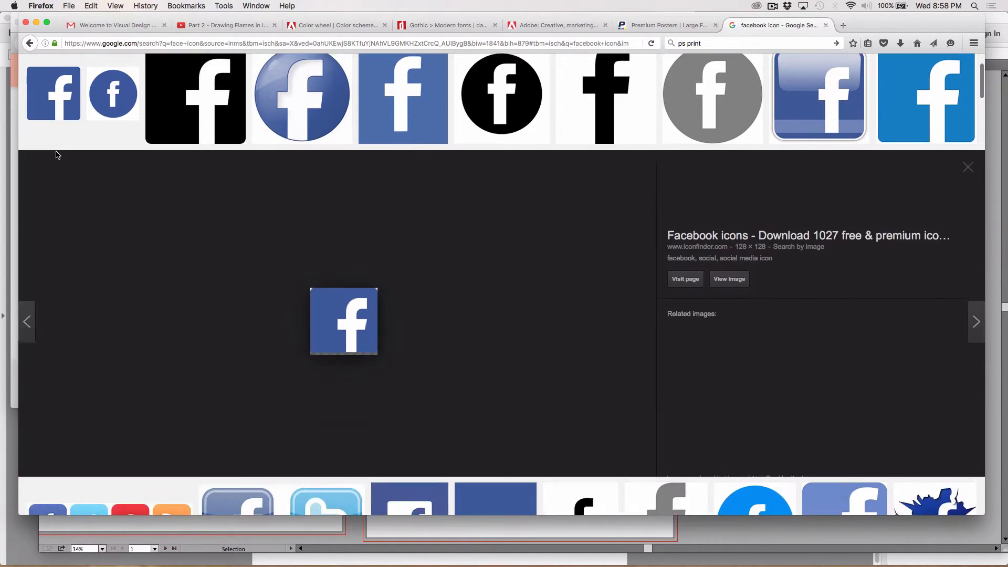
right_click(339, 303)
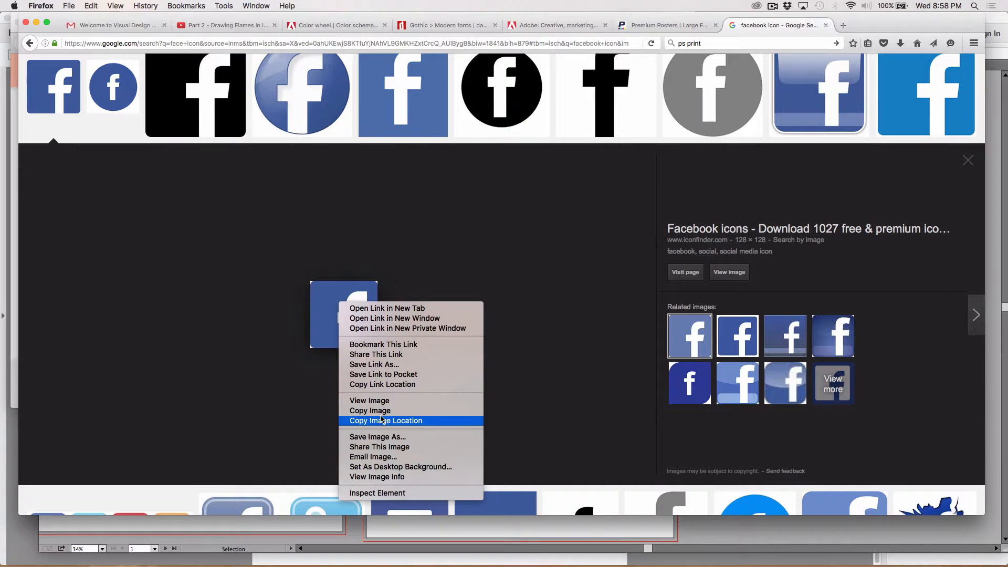
left_click(403, 436)
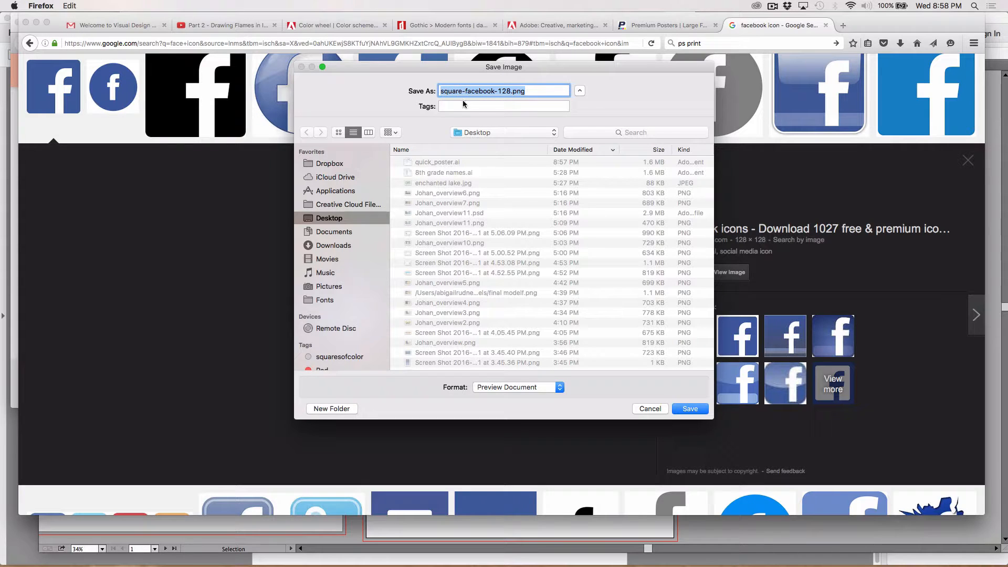
left_click(691, 409)
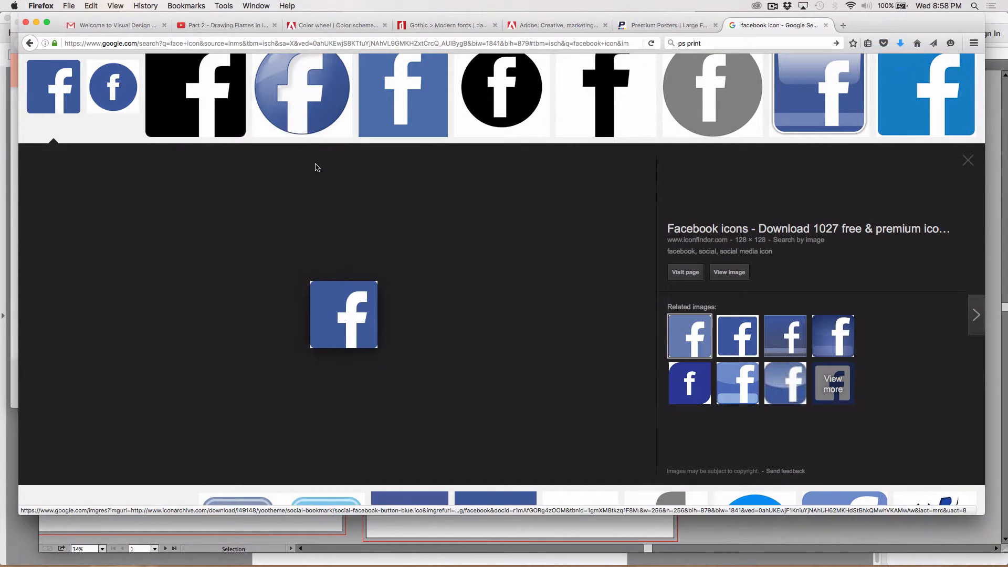
Return to the earlier image results and search for "twitter icon" instead
left_click(30, 43)
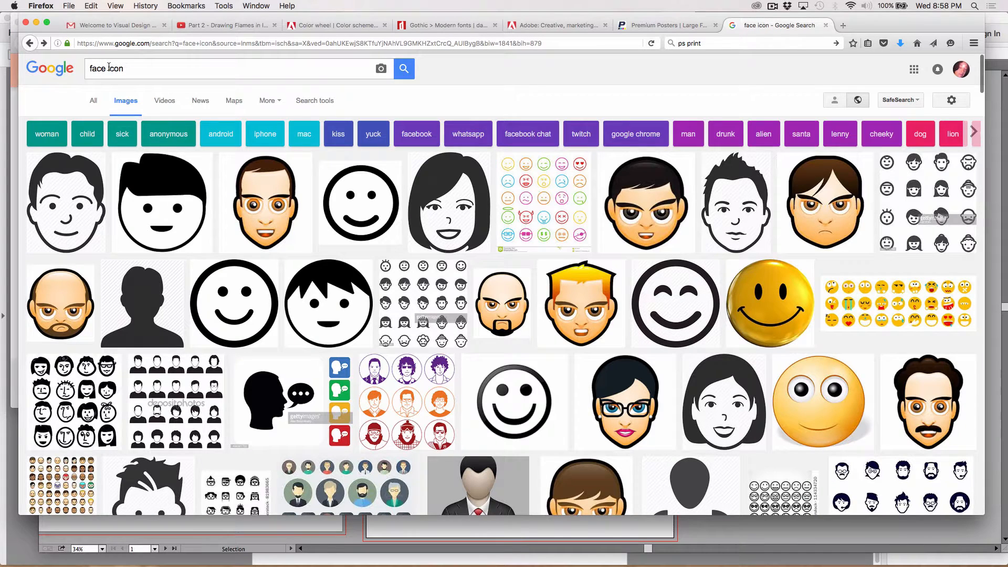
left_click_drag(108, 66, 71, 68)
type("t")
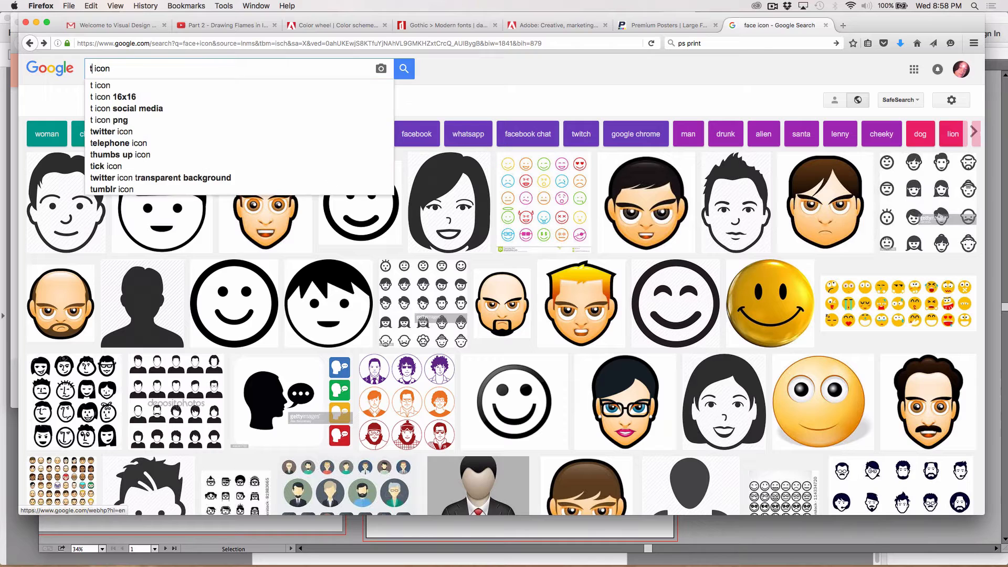
type("witter")
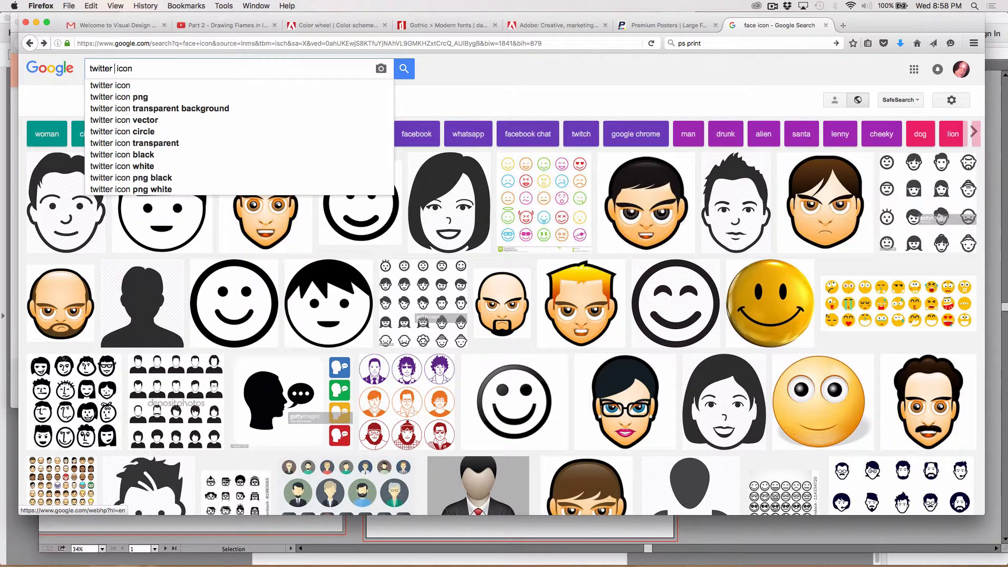
key("Return")
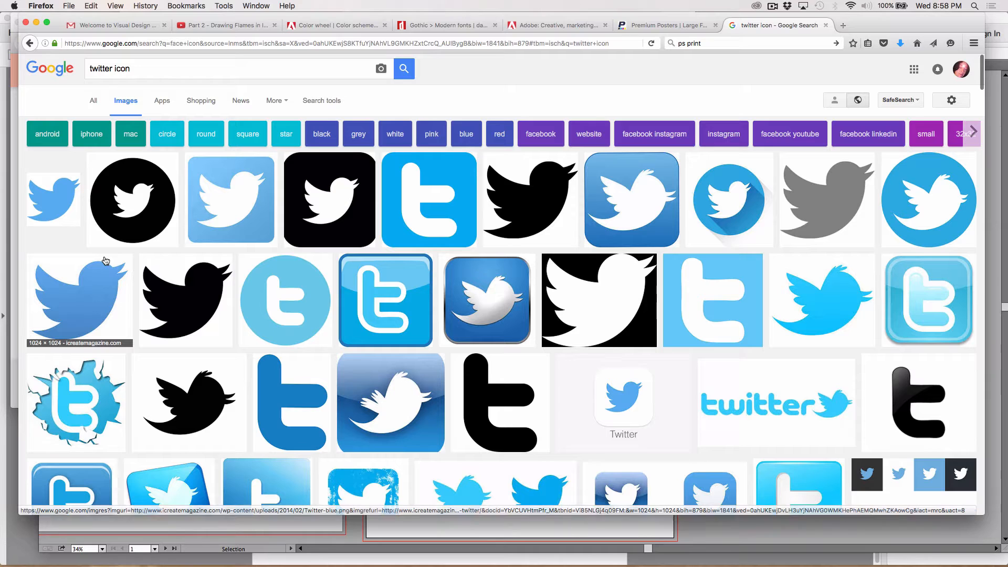
Save the large blue Twitter bird image to the Desktop, entering "tweet" for its file name, and switch back to Illustrator
right_click(102, 296)
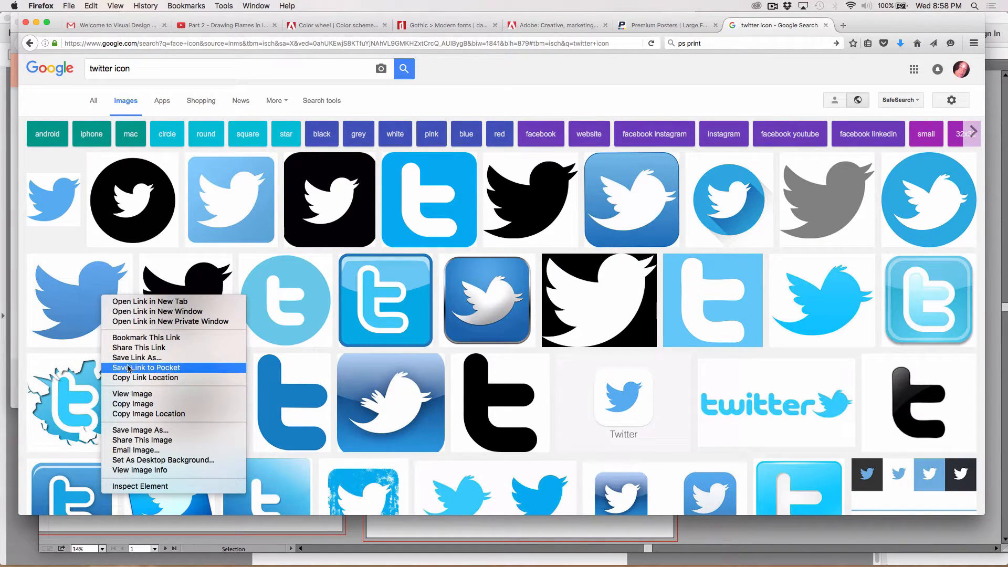
left_click(134, 431)
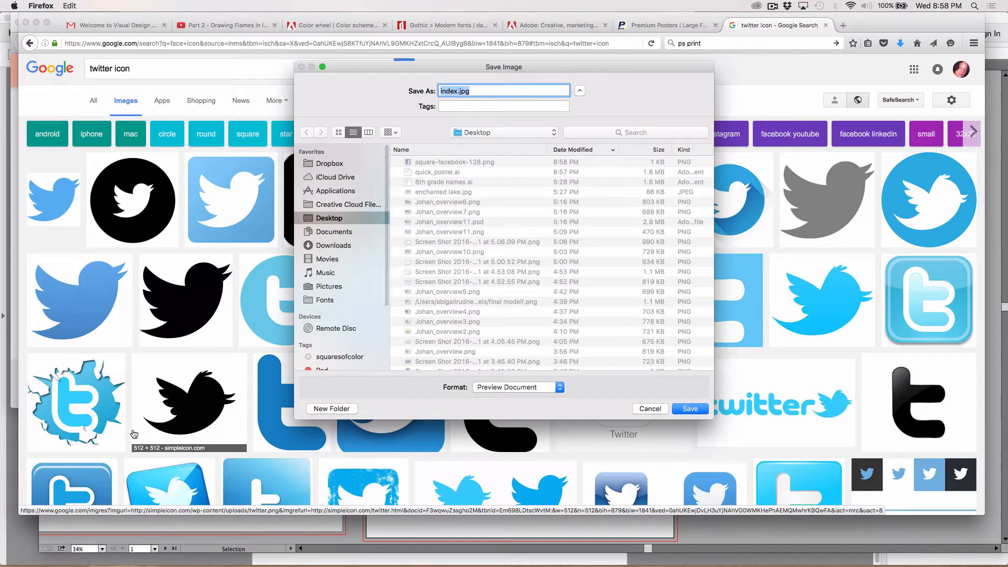
left_click(456, 90)
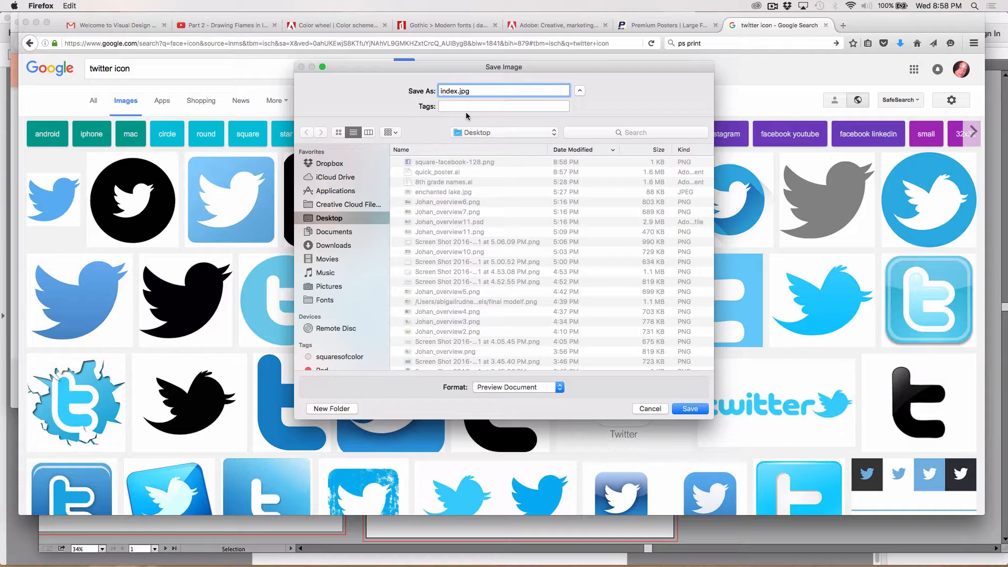
key("BackSpace")
key("BackSpace")
key("BackSpace")
key("BackSpace")
key("BackSpace")
type("tweet")
left_click(691, 409)
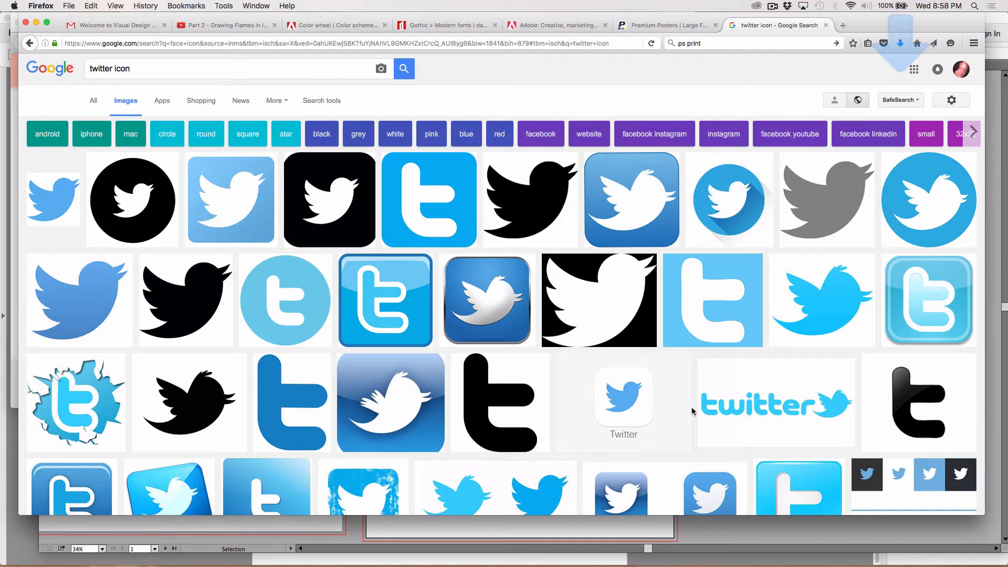
key("super+Tab")
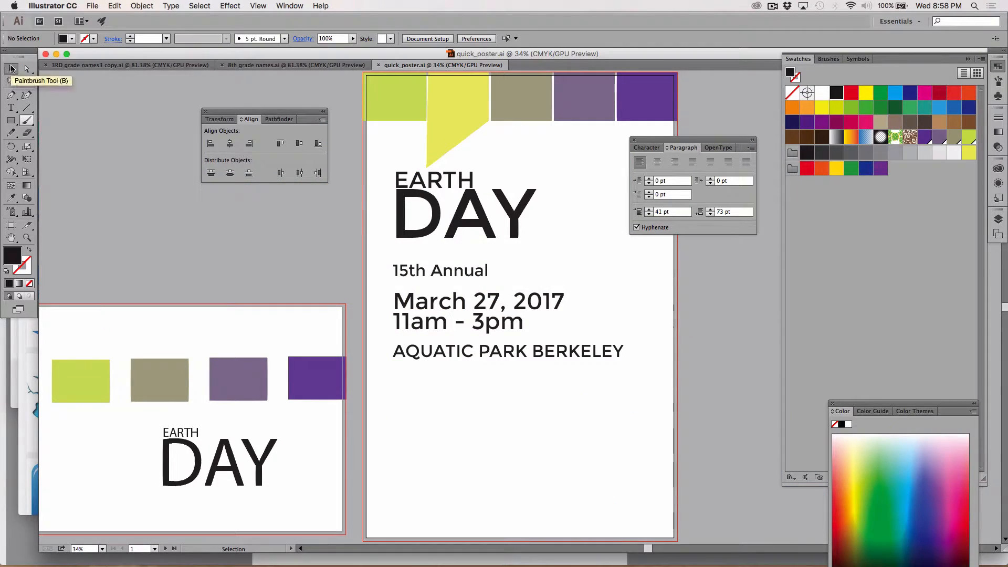
Place square-facebook-128.png in the poster's lower-left area below the event details, about 2.7 in square
left_click(92, 5)
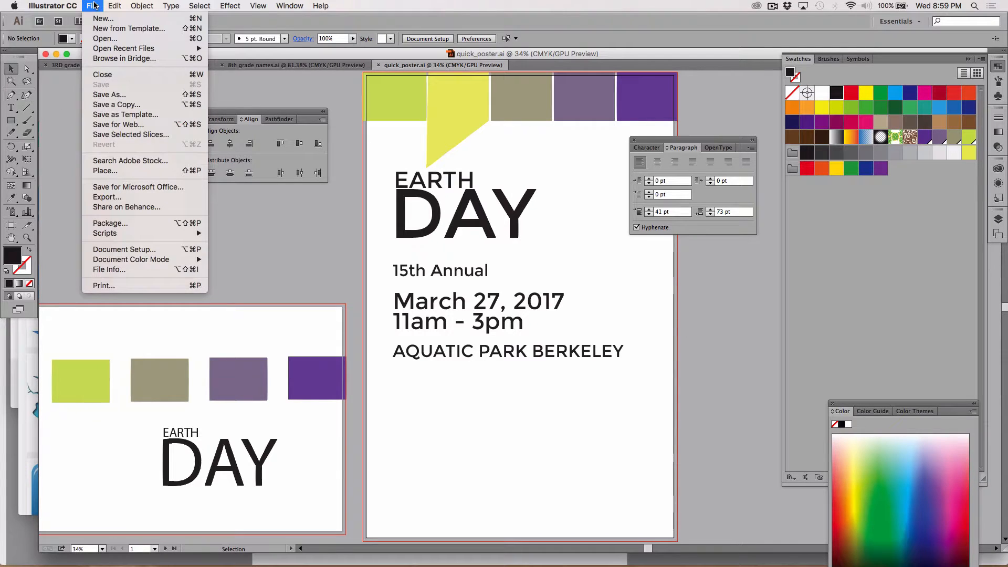
left_click(119, 172)
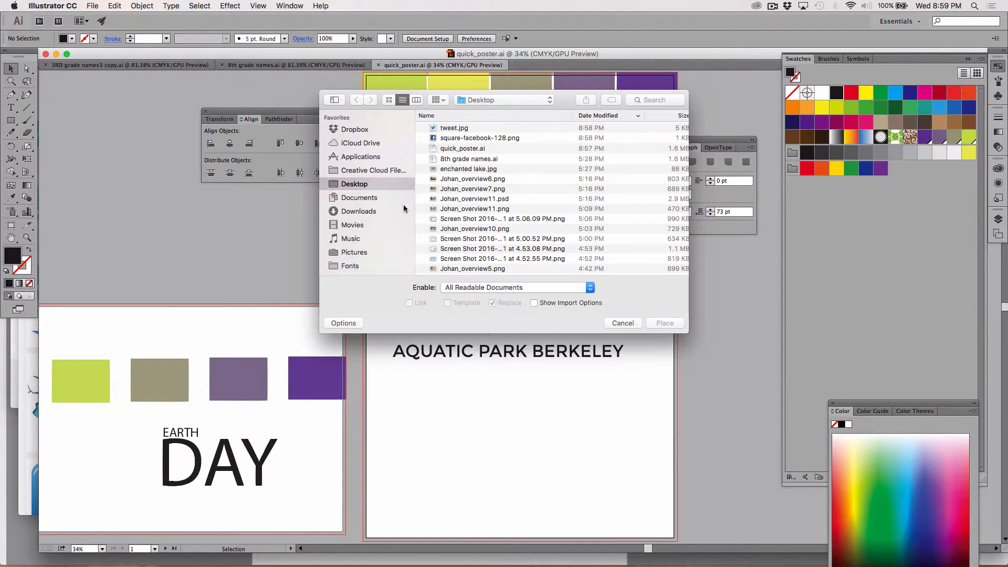
left_click(441, 139)
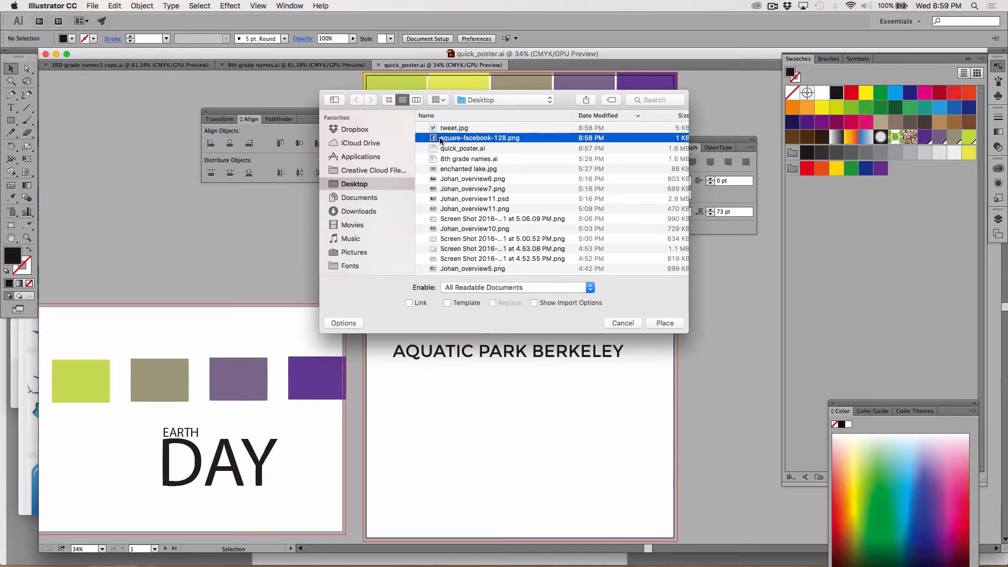
key("Return")
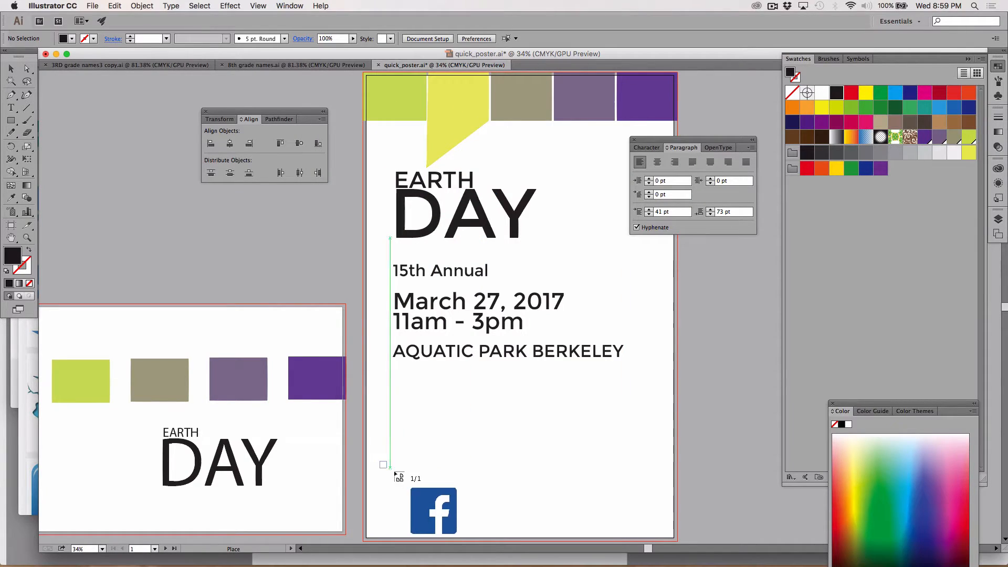
left_click_drag(394, 471, 418, 502)
Show the rulers and add horizontal guides along the top and bottom edges of the Facebook icon
key("z")
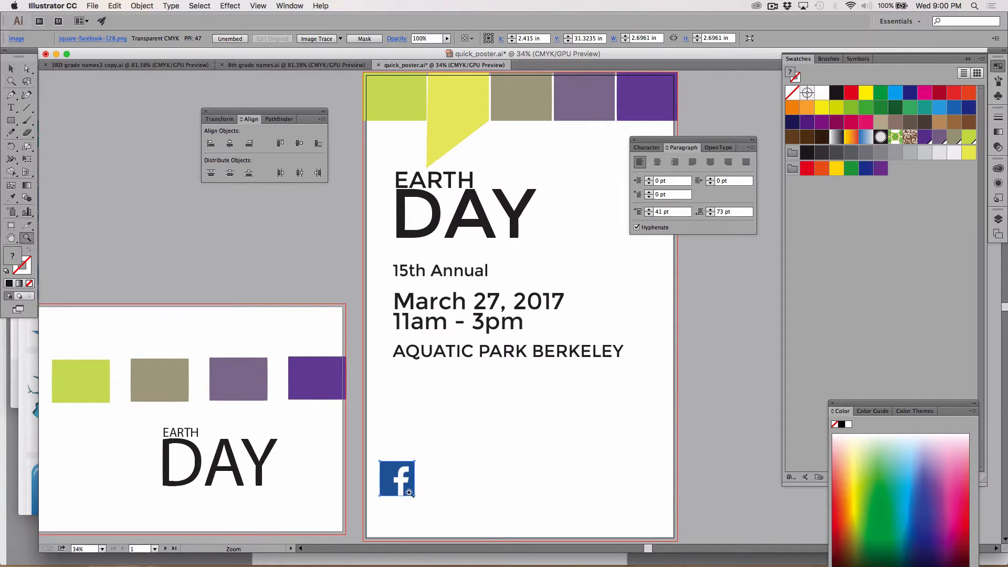
left_click(409, 492)
left_click(523, 284)
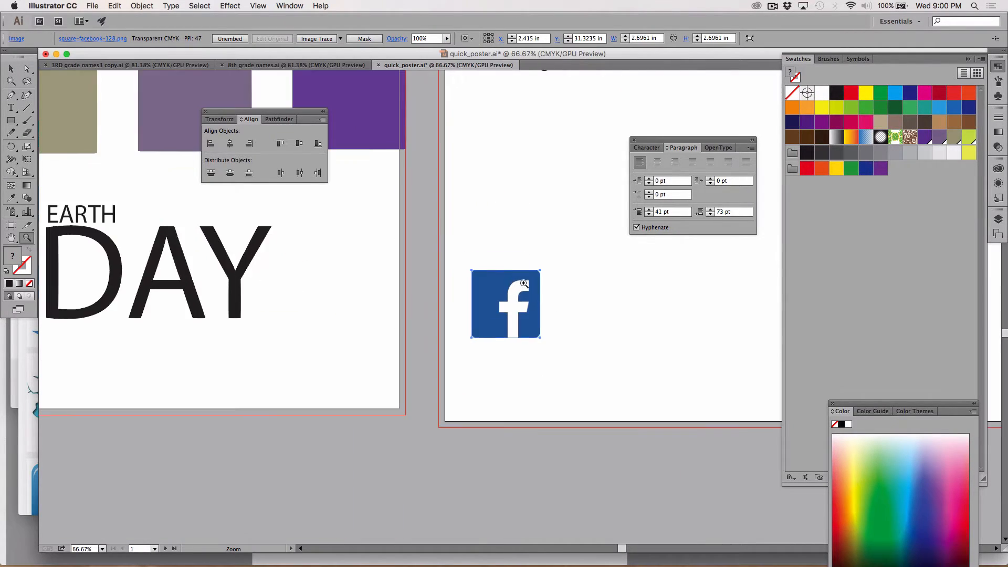
left_click(523, 284)
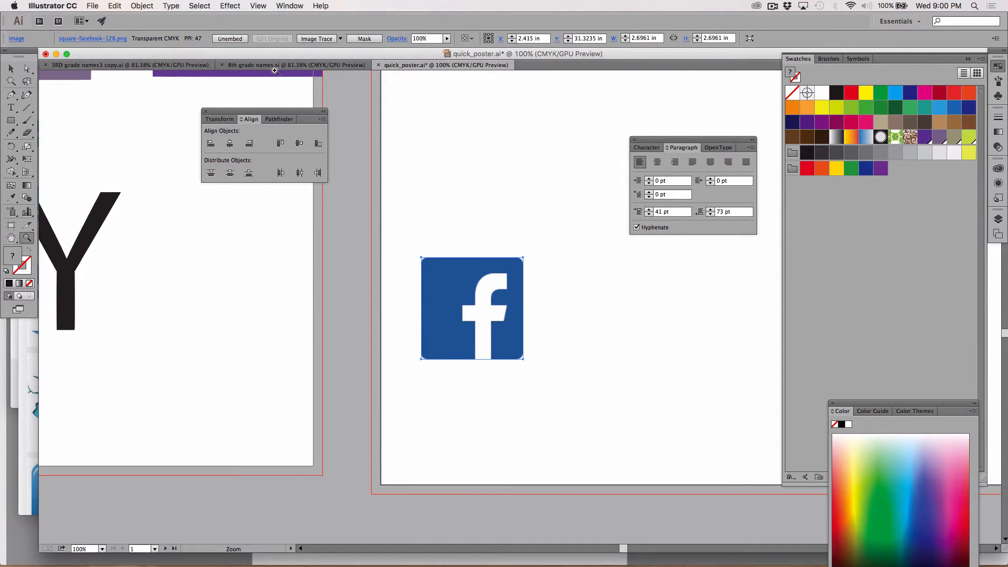
key("super+r")
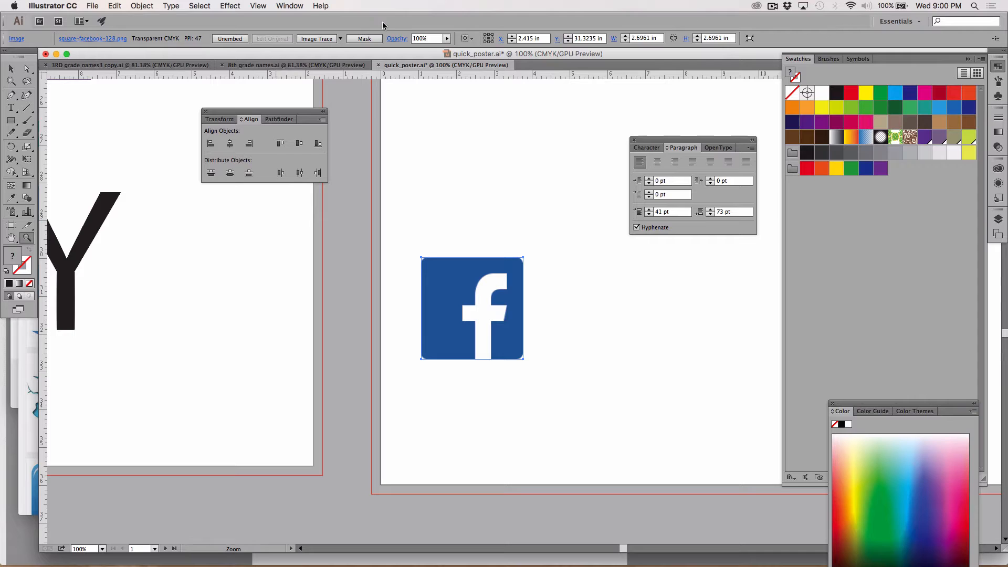
left_click_drag(369, 77, 470, 257)
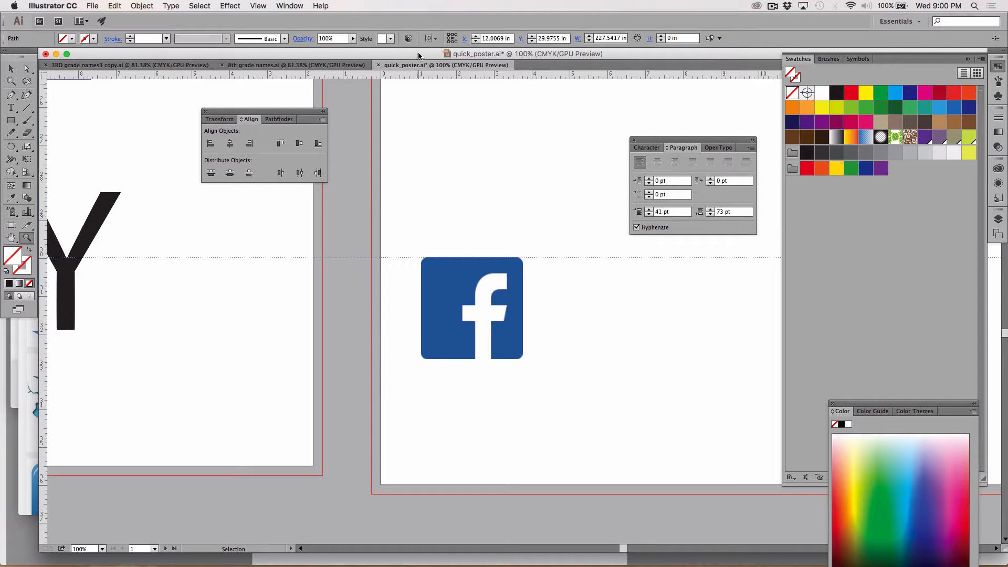
left_click_drag(410, 78, 462, 359)
Place tweet.jpg to the right of the Facebook icon between the two guides, about 2.7 in square
left_click(93, 6)
mouse_move(168, 233)
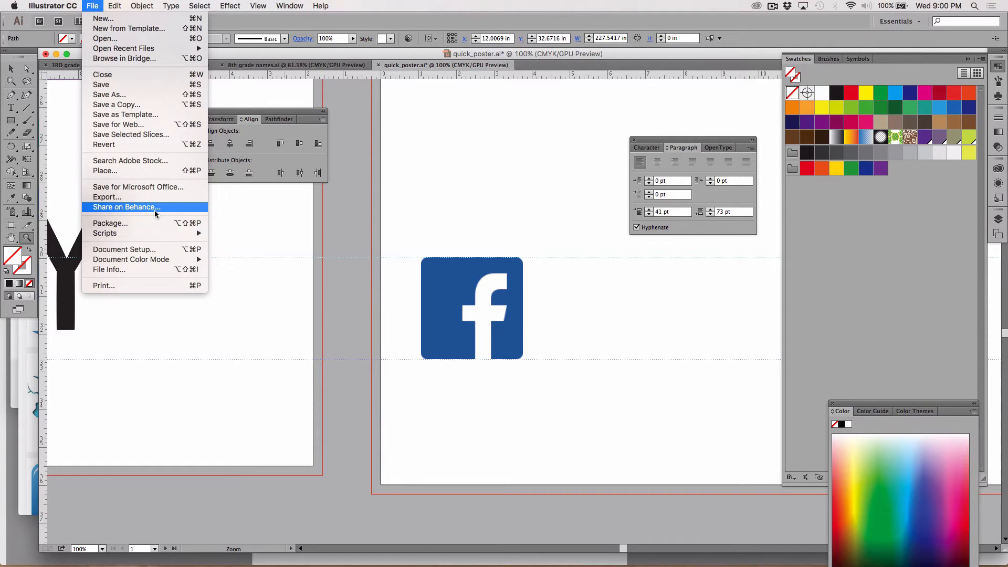
left_click(161, 170)
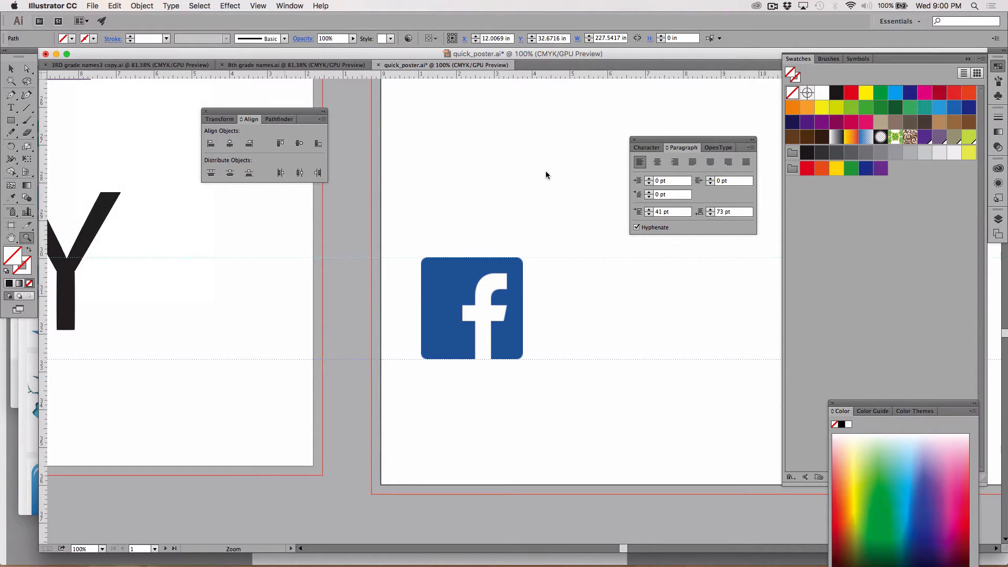
left_click(468, 132)
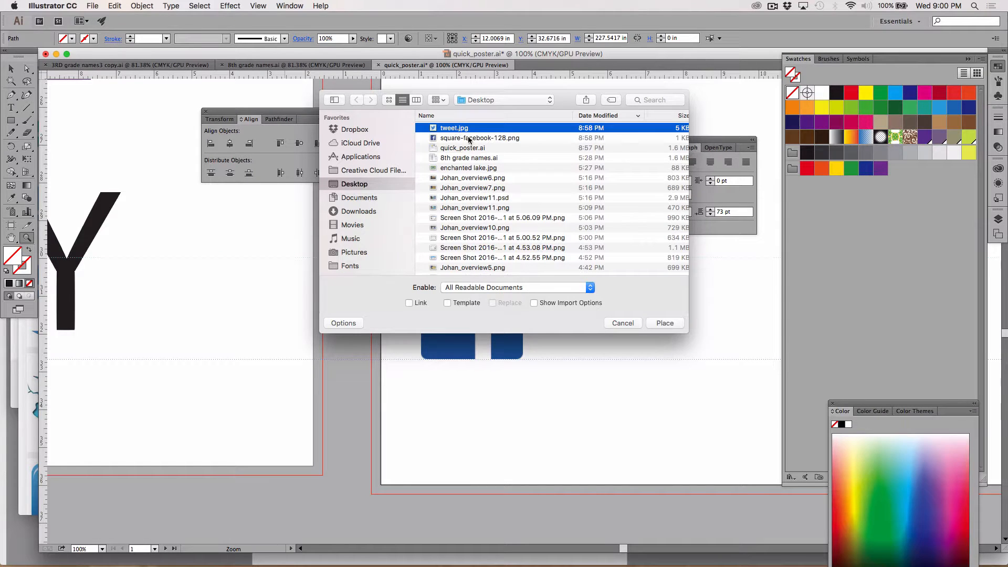
left_click(665, 323)
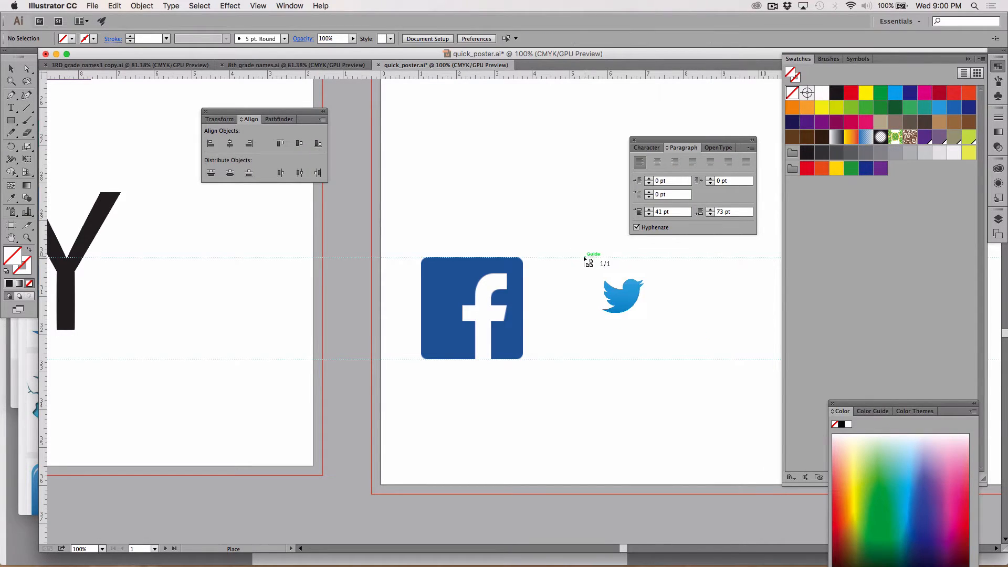
left_click_drag(584, 258, 693, 361)
Scale the Twitter image up slightly to about 2.85 by 2.77 in and nudge it left
key("z")
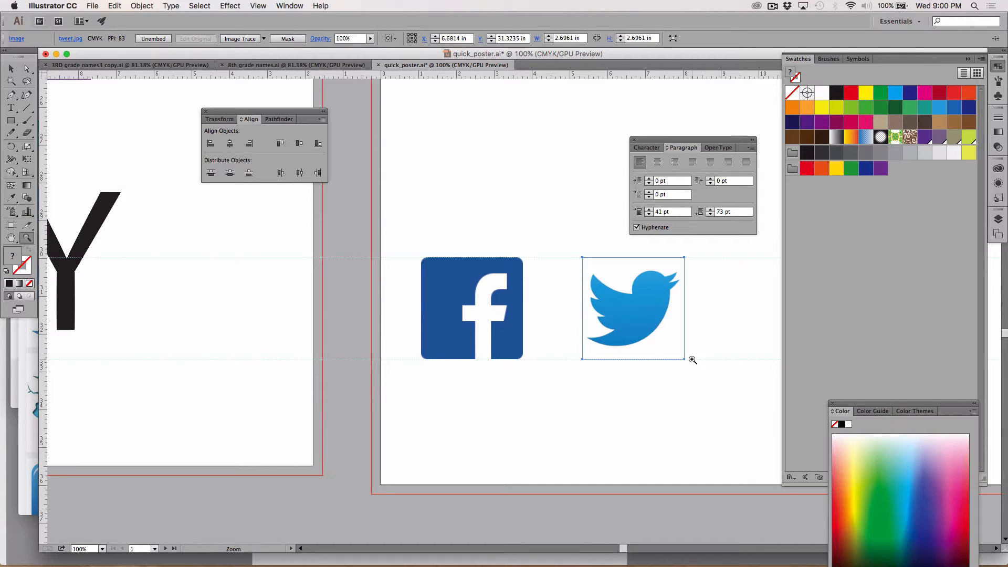
key("s")
left_click_drag(685, 388, 691, 391)
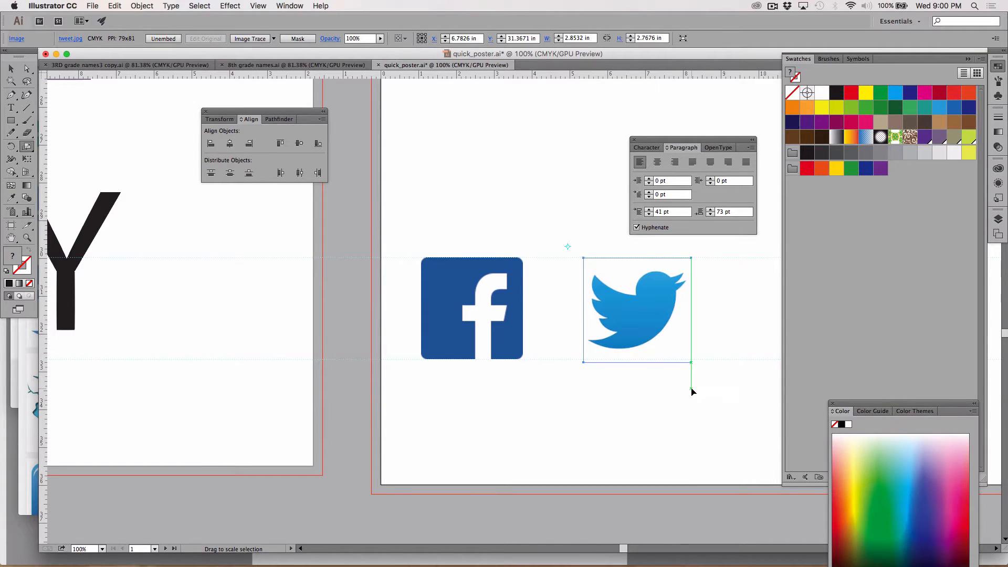
key("Left")
key("Left")
key("Left")
key("Left")
key("Left")
key("Left")
key("Left")
key("Left")
key("Left")
key("Left")
key("Left")
key("Left")
key("Left")
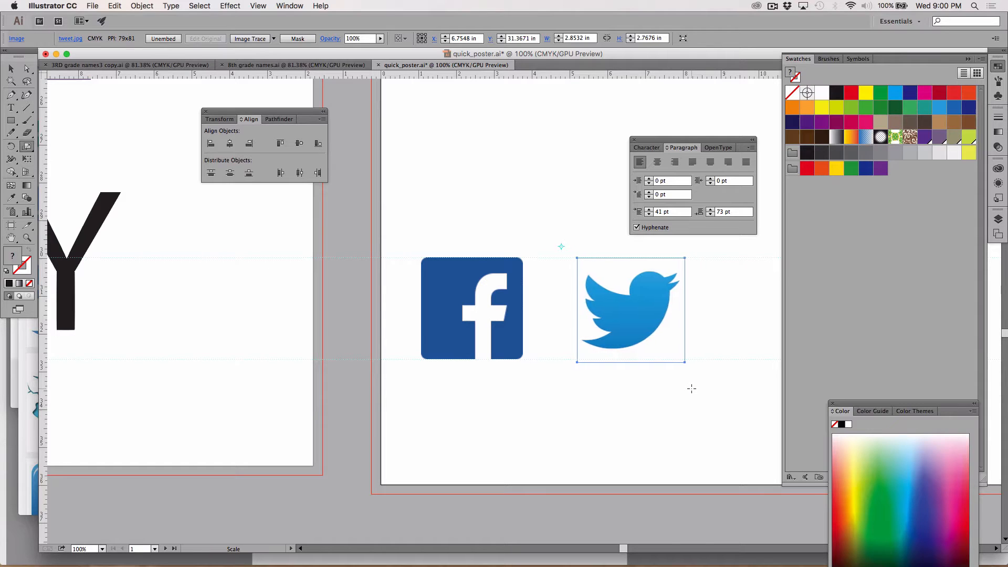
Draw a rectangle about 2.94 by 2.77 in around the Twitter bird and nudge it right to frame the bird evenly
left_click(11, 69)
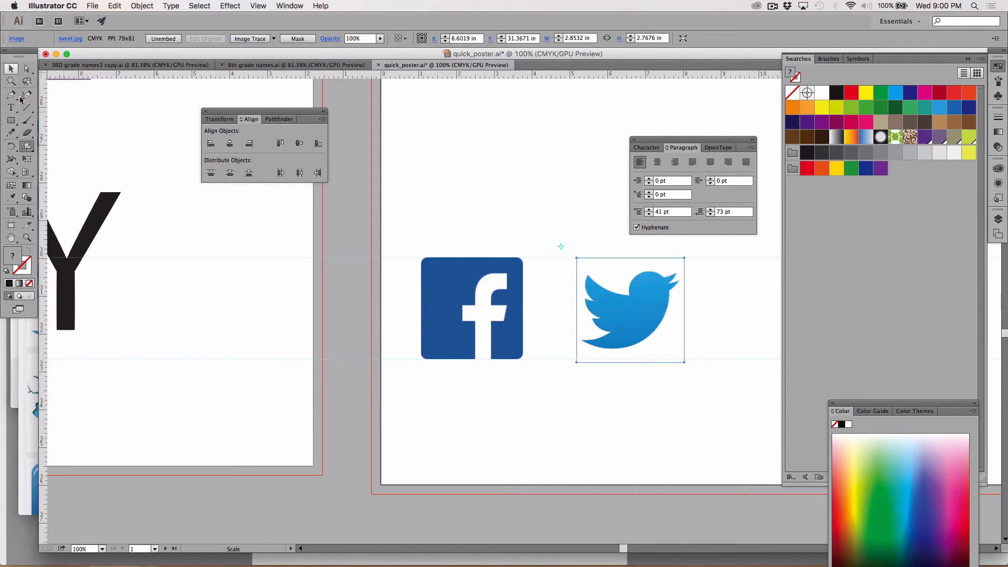
left_click_drag(10, 124, 68, 122)
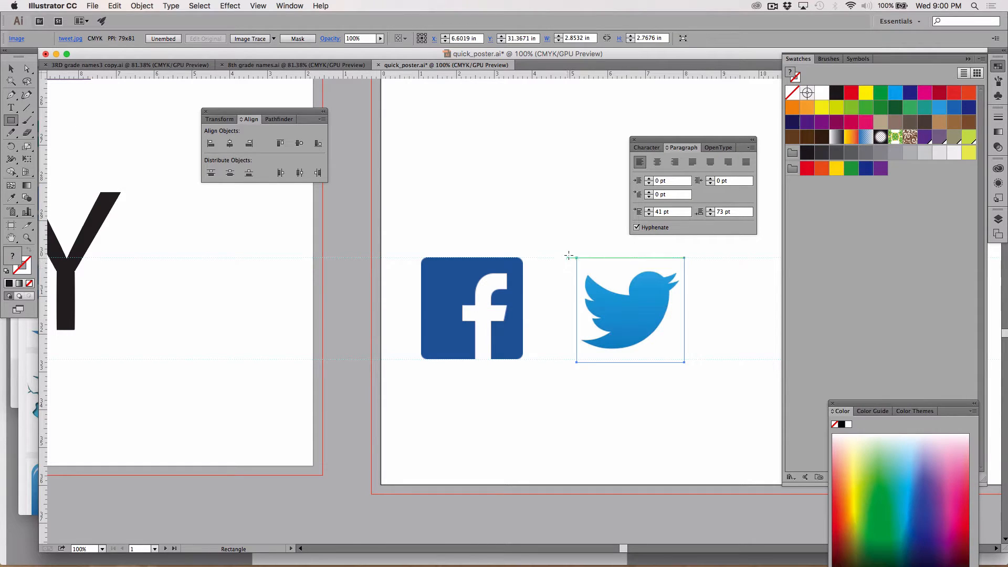
left_click_drag(566, 257, 677, 363)
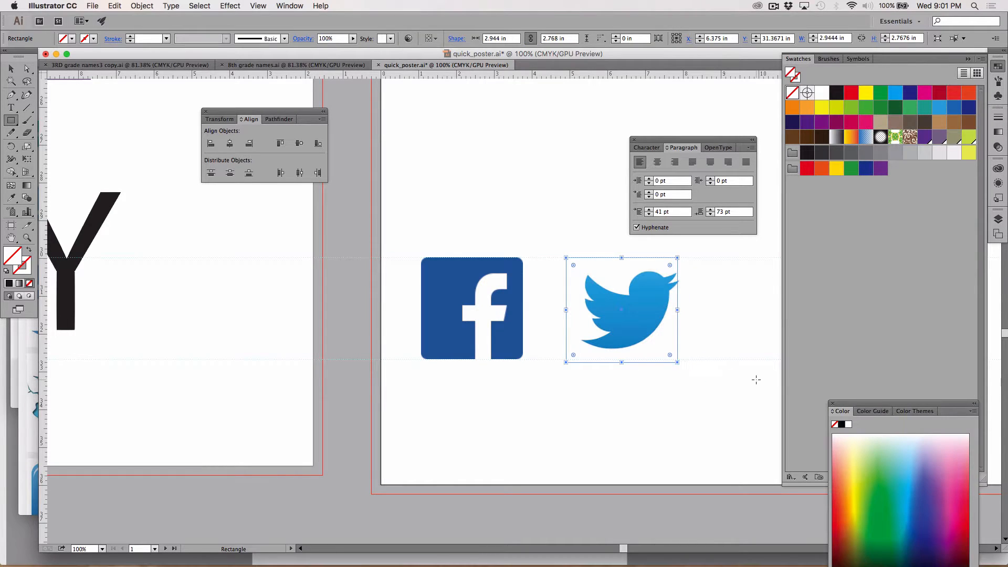
key("Right")
key("Right")
key("Right")
key("Right")
key("Right")
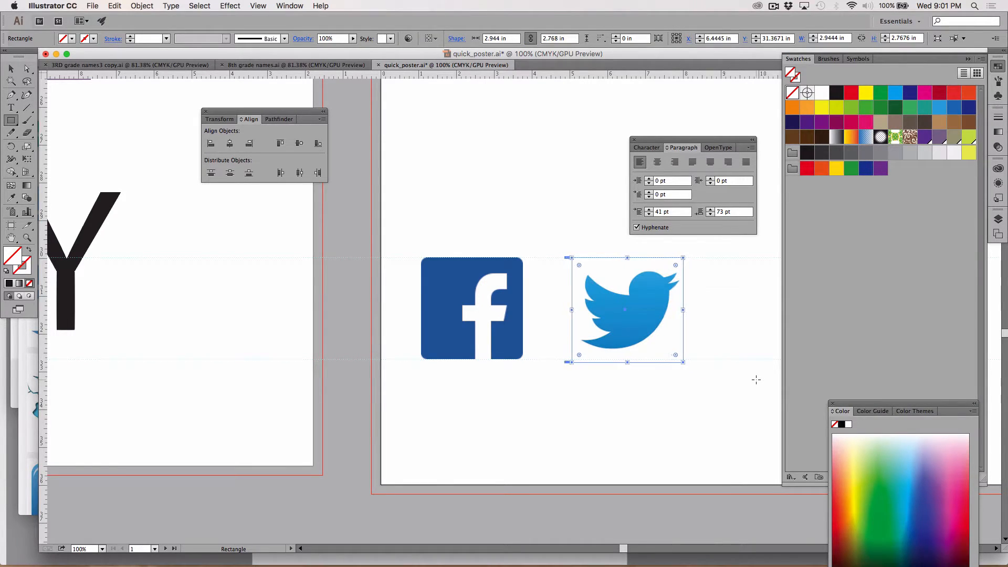
key("Right")
key("Right")
key("Right")
key("Right")
key("Right")
key("Right")
key("Right")
key("Right")
key("Right")
key("Right")
key("Right")
key("Right")
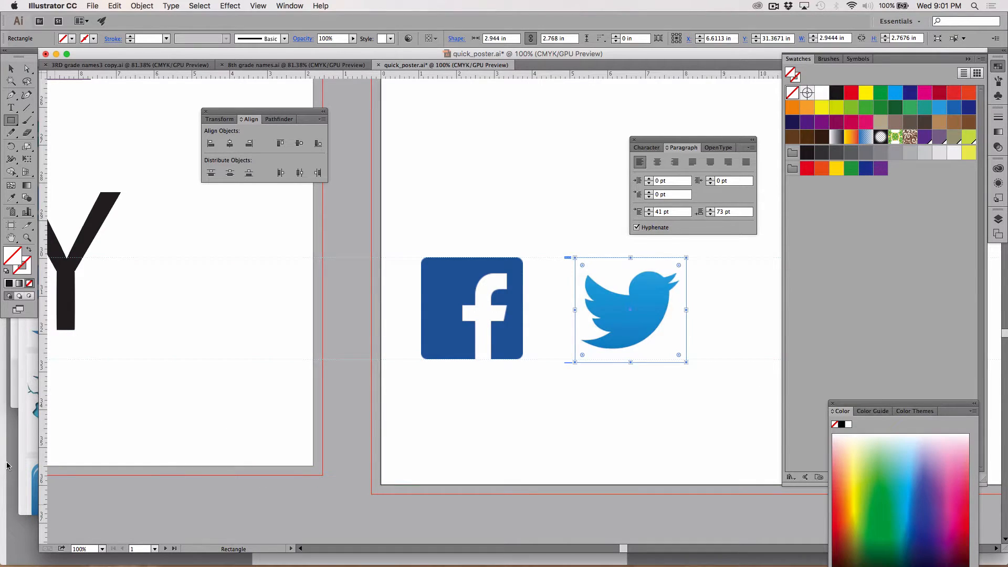
Give the rectangle around the bird a light blue stroke based on 33CCFF, with its black (K) value set to 20%
double_click(26, 268)
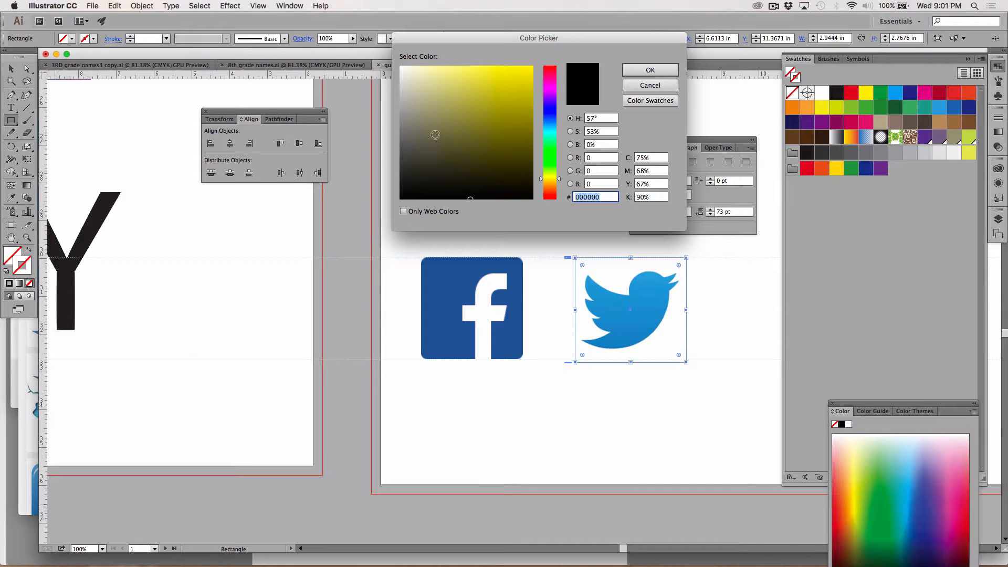
type("2C5C6B")
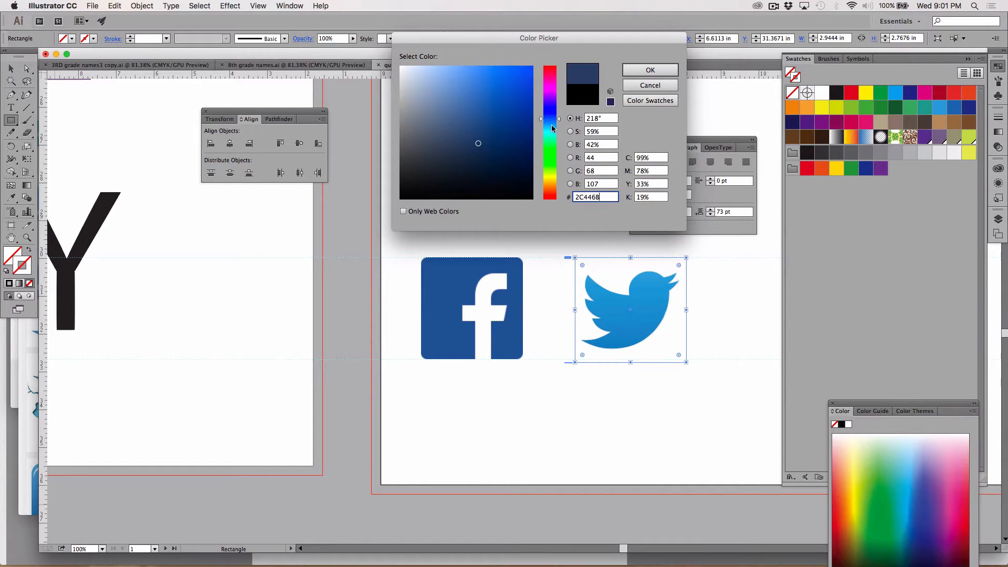
mouse_move(486, 96)
left_mouse_down()
mouse_move(480, 74)
mouse_move(507, 71)
left_mouse_up()
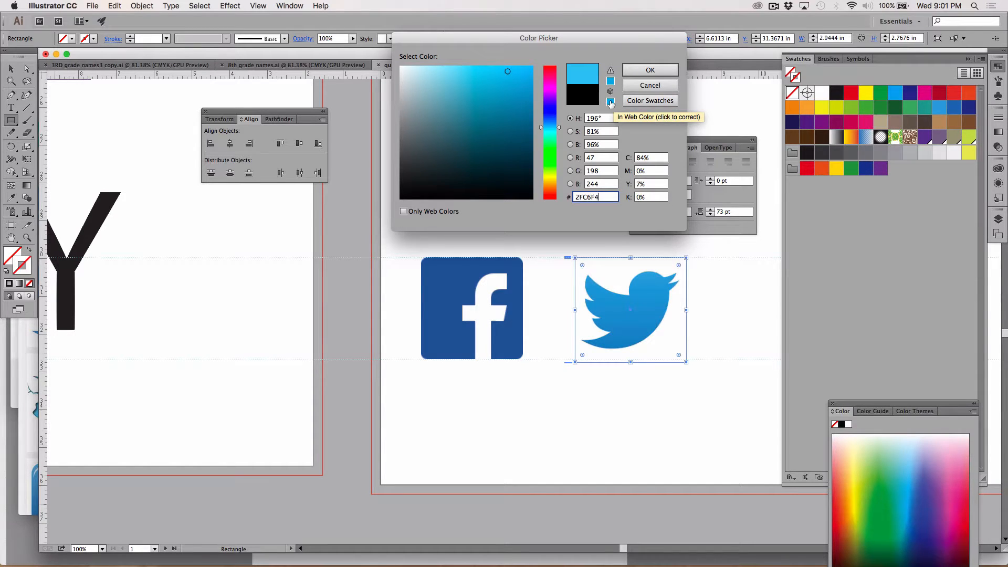
left_click(610, 73)
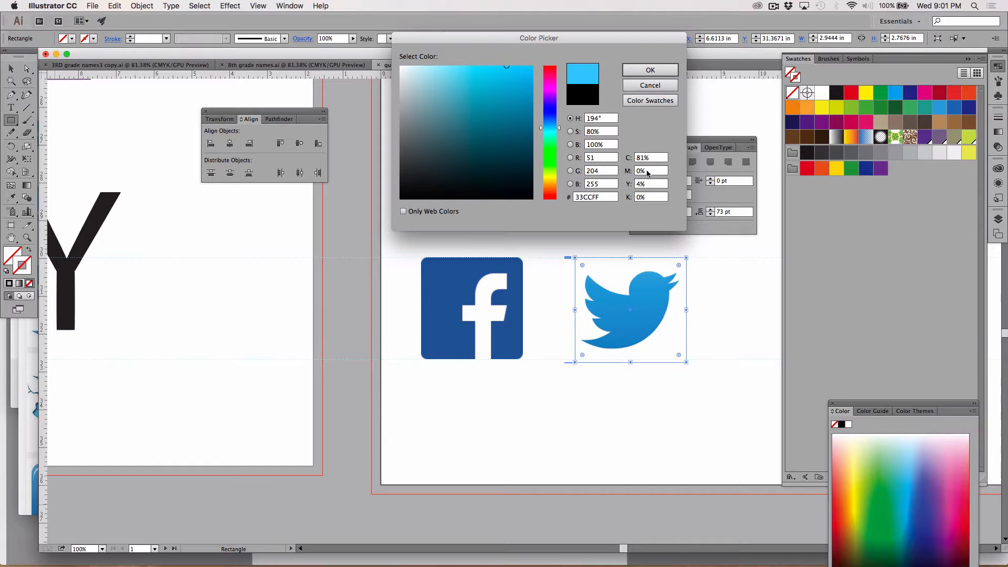
left_click_drag(654, 198, 629, 197)
type("20")
left_click(650, 72)
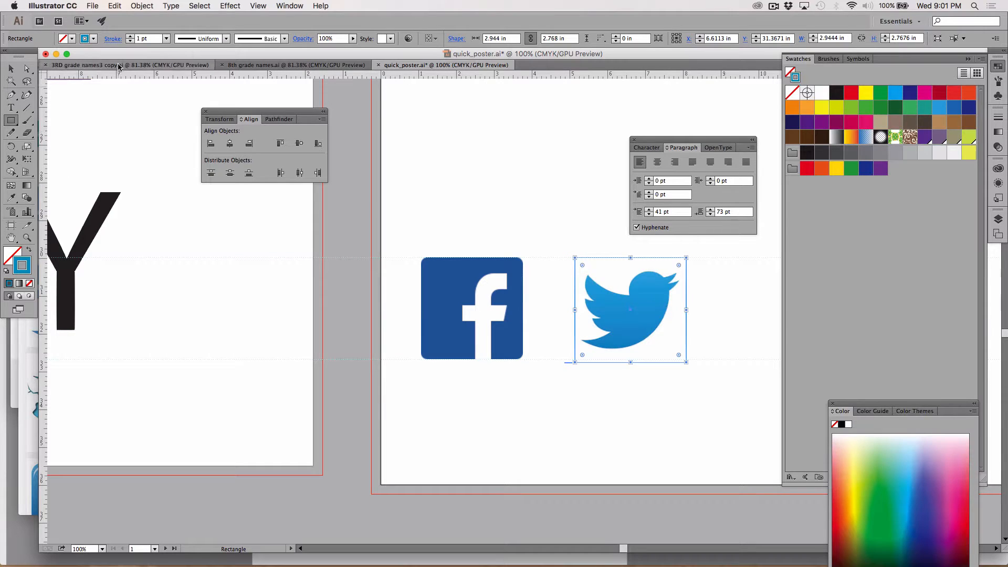
Set the rectangle's stroke weight to 4 pt and deselect it
left_click(130, 38)
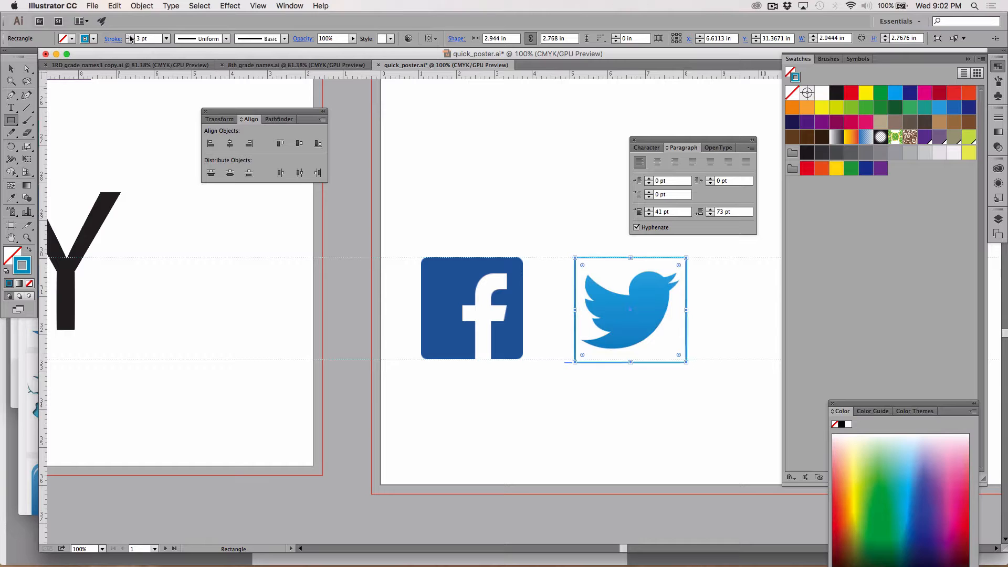
left_click(129, 38)
left_click(130, 37)
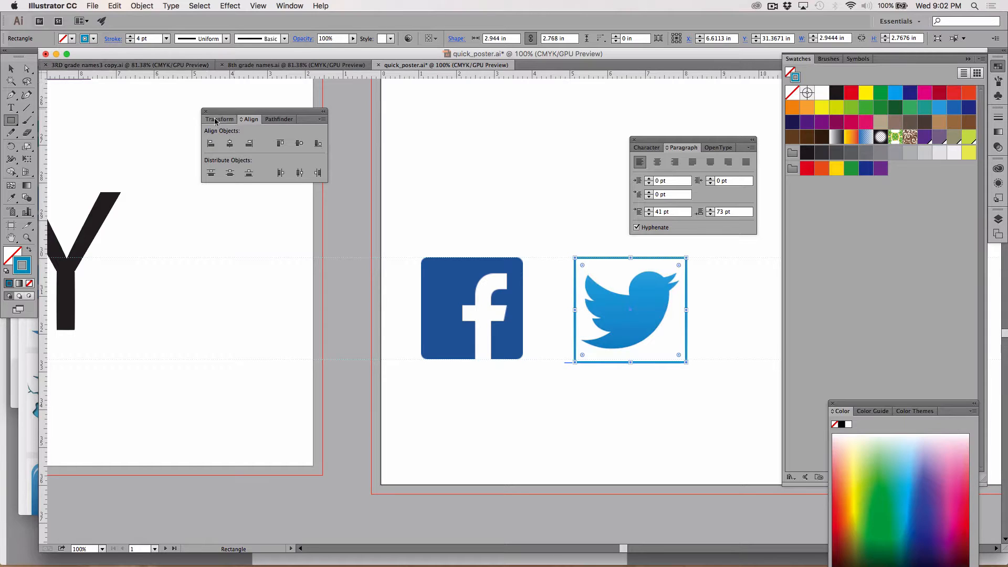
key("v")
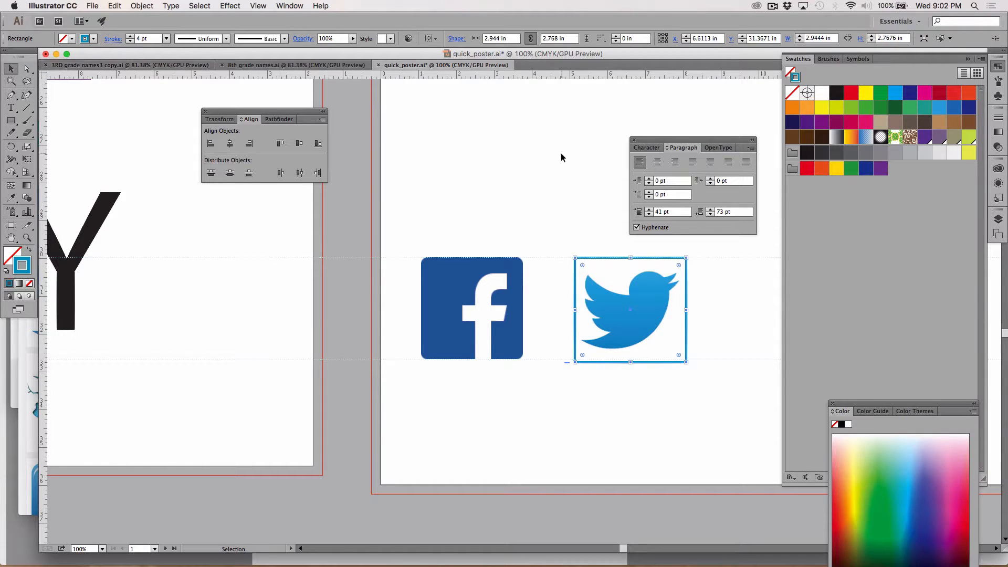
left_click(521, 179)
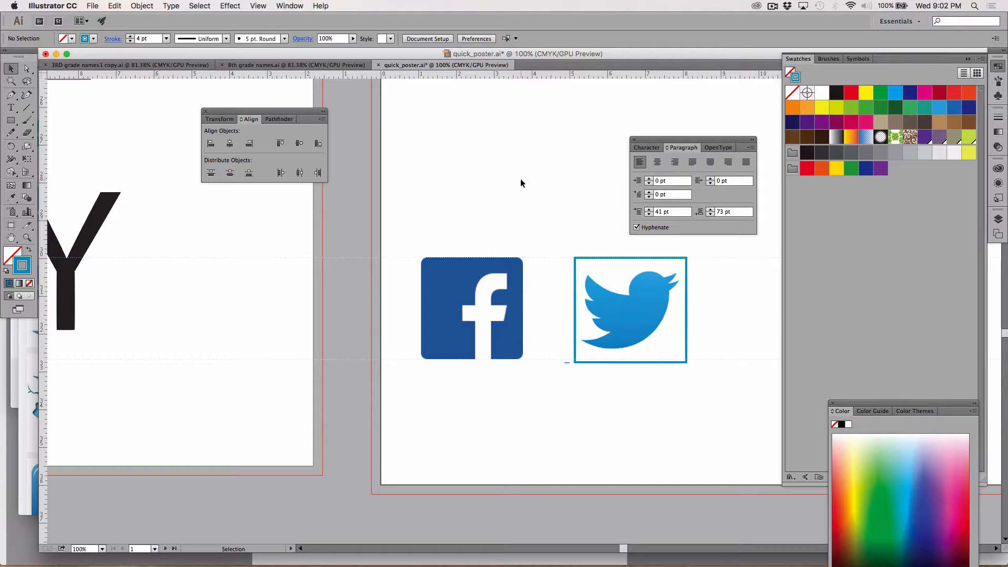
Move the Twitter bird and its frame together about 0.7 in left, closer to the Facebook icon, and reselect both
key("super+0")
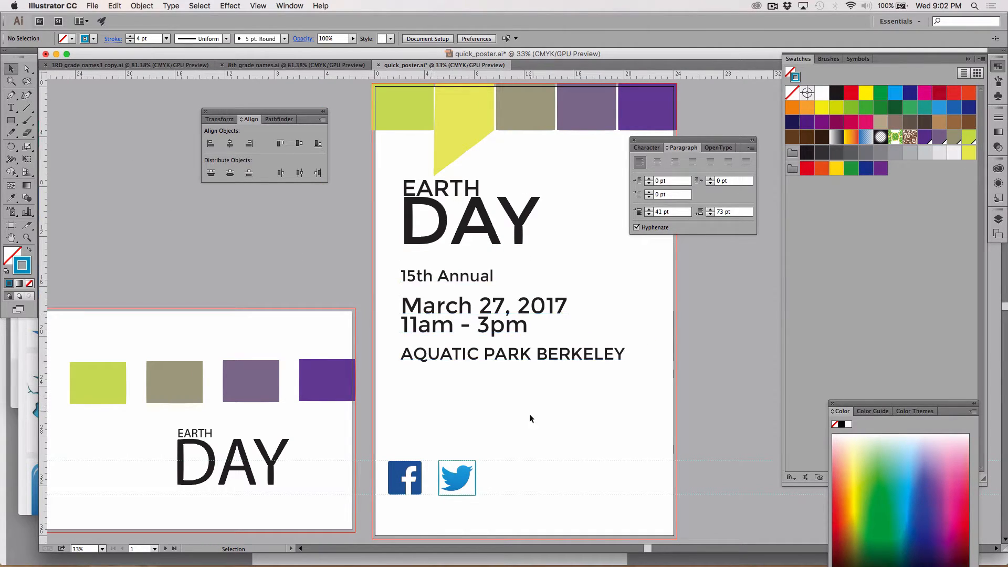
left_click_drag(513, 433, 449, 508)
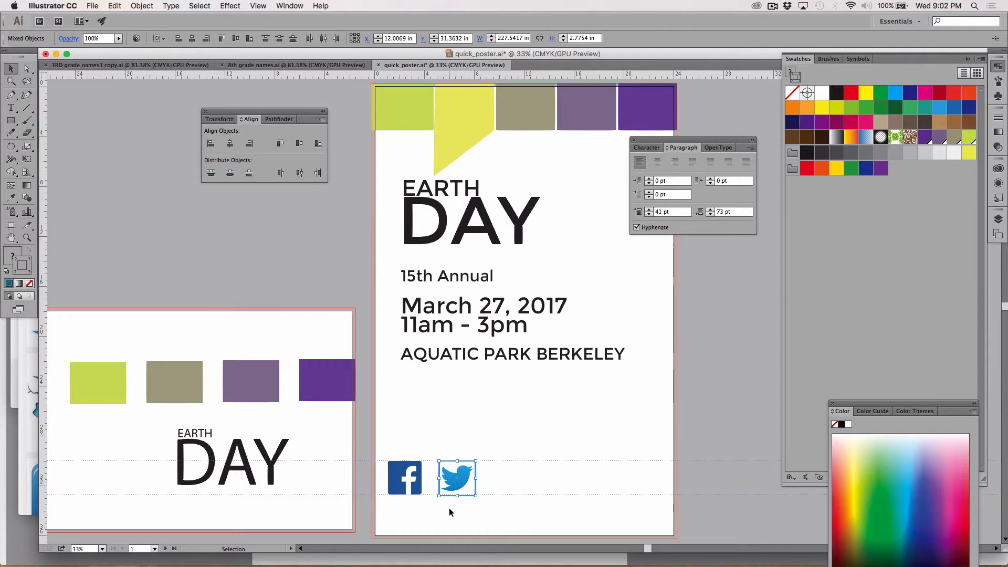
key("shift+Left")
key("shift+Left")
key("shift+Left")
key("shift+Left")
key("shift+Left")
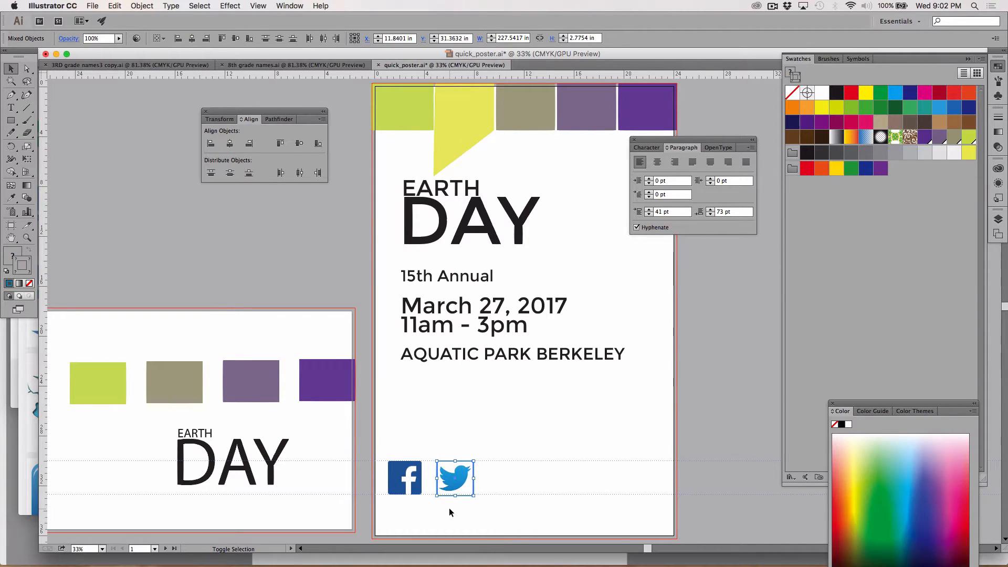
left_click(501, 488)
left_click(453, 479)
key("Left")
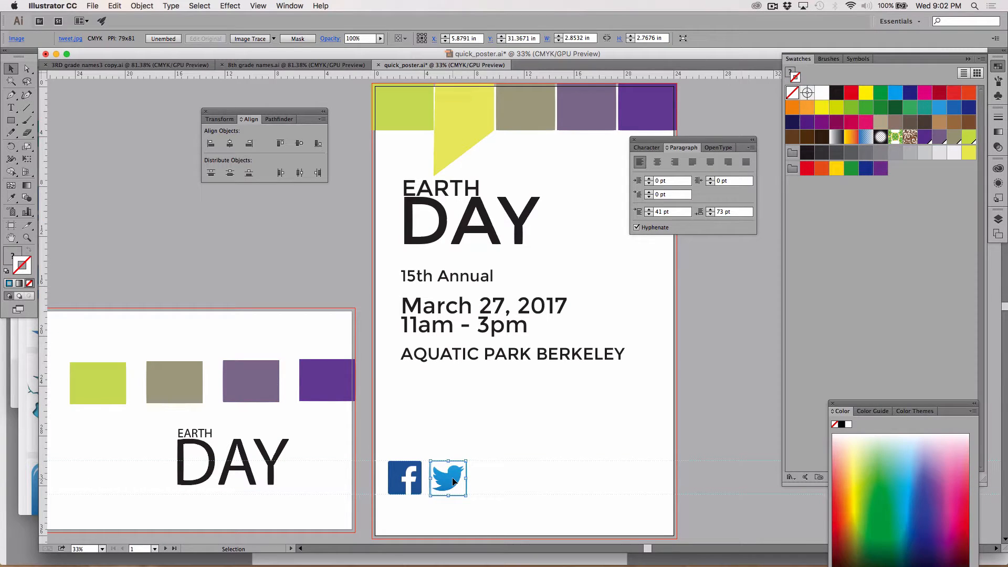
left_click(533, 455)
left_click(447, 486)
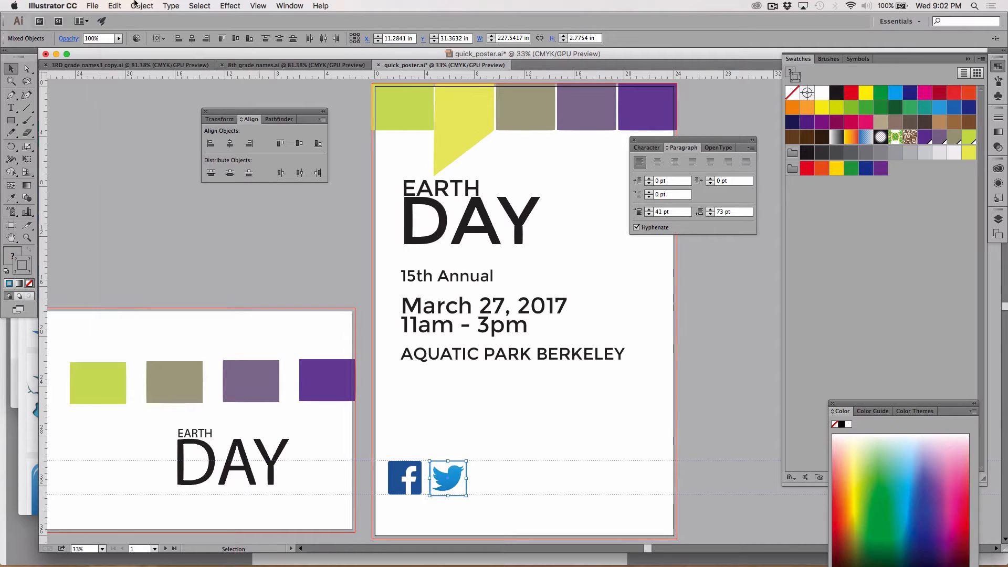
Group the Twitter bird with its rectangular frame
left_click(116, 5)
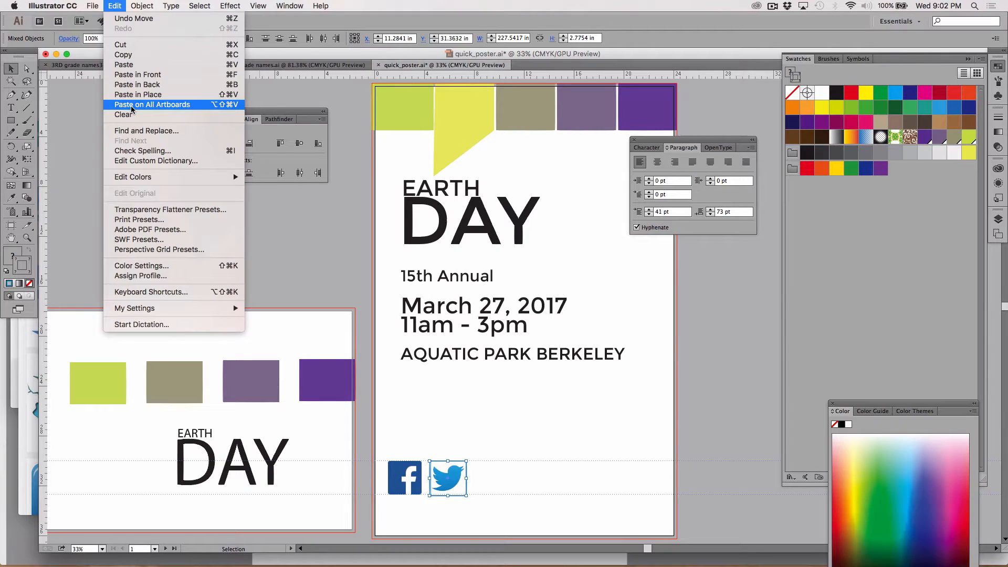
mouse_move(142, 6)
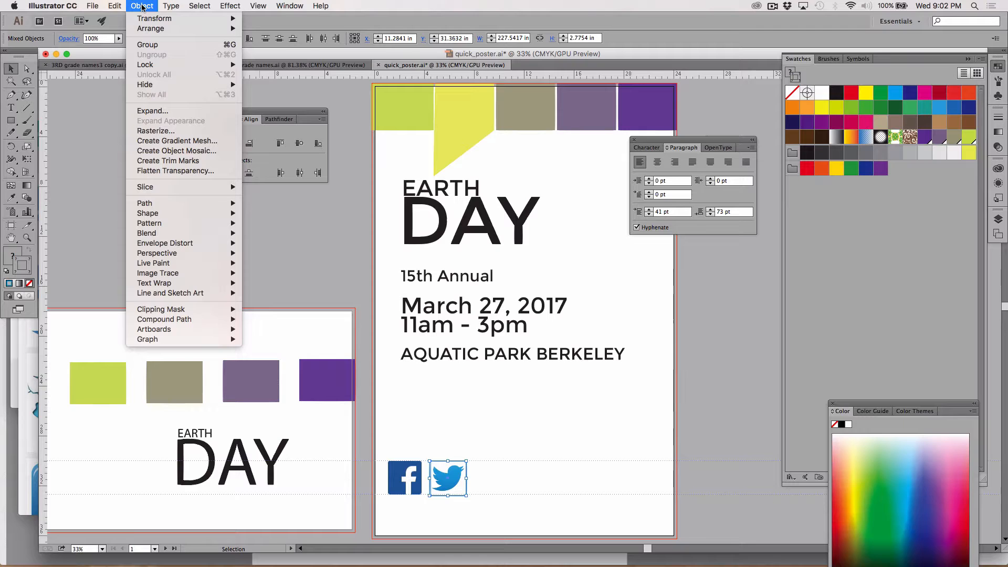
left_click(148, 45)
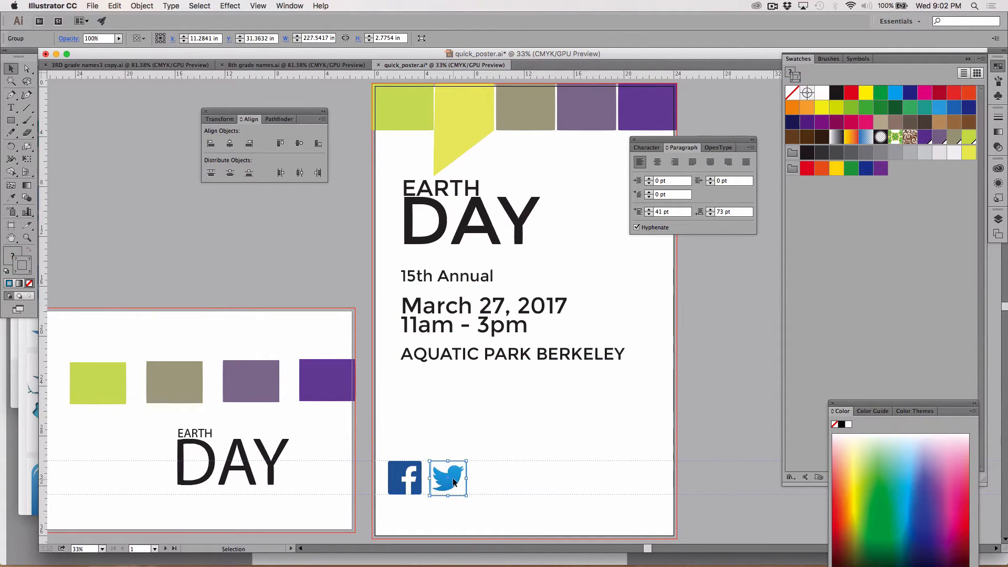
Try moving the grouped Twitter icon, try moving just the bird with Direct Selection, and undo both moves
left_click_drag(452, 478, 473, 404)
key("super+z")
left_click(28, 70)
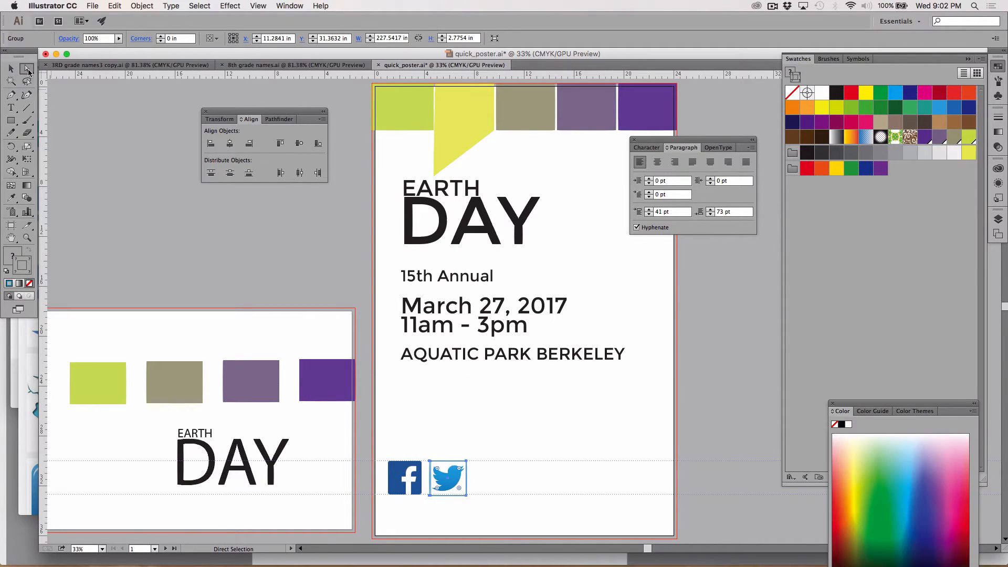
left_click(414, 429)
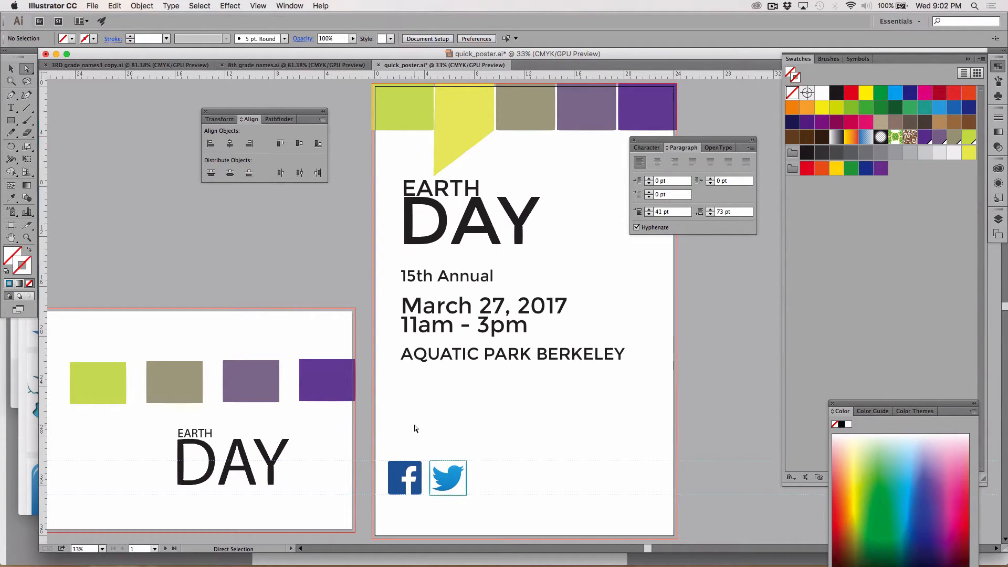
left_click_drag(452, 479, 465, 462)
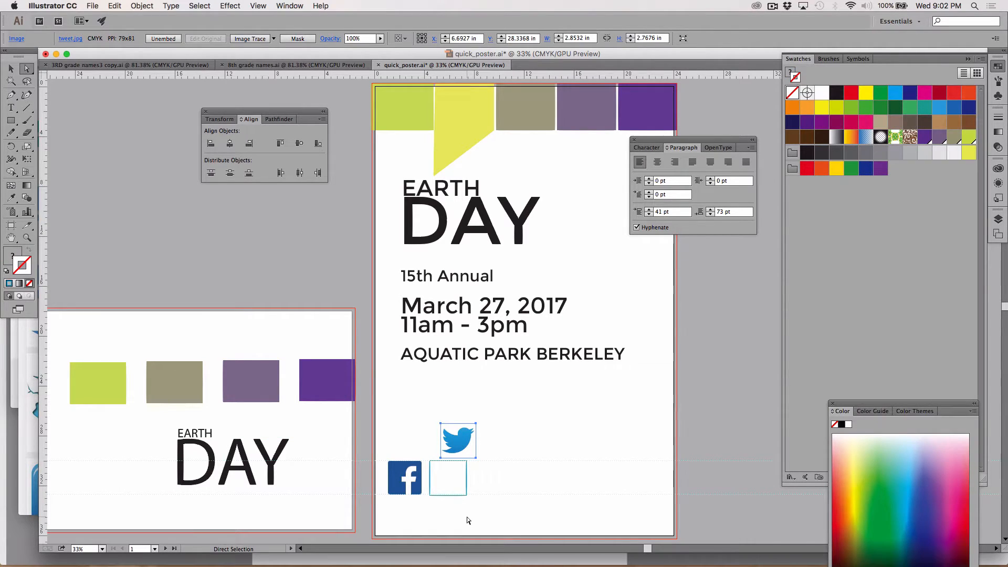
key("v")
key("super+z")
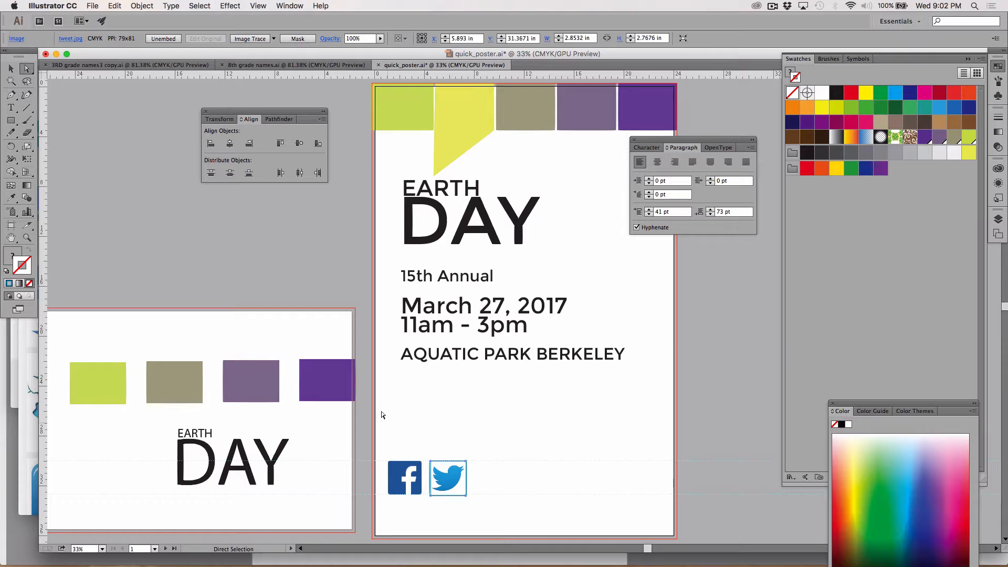
left_click(302, 278)
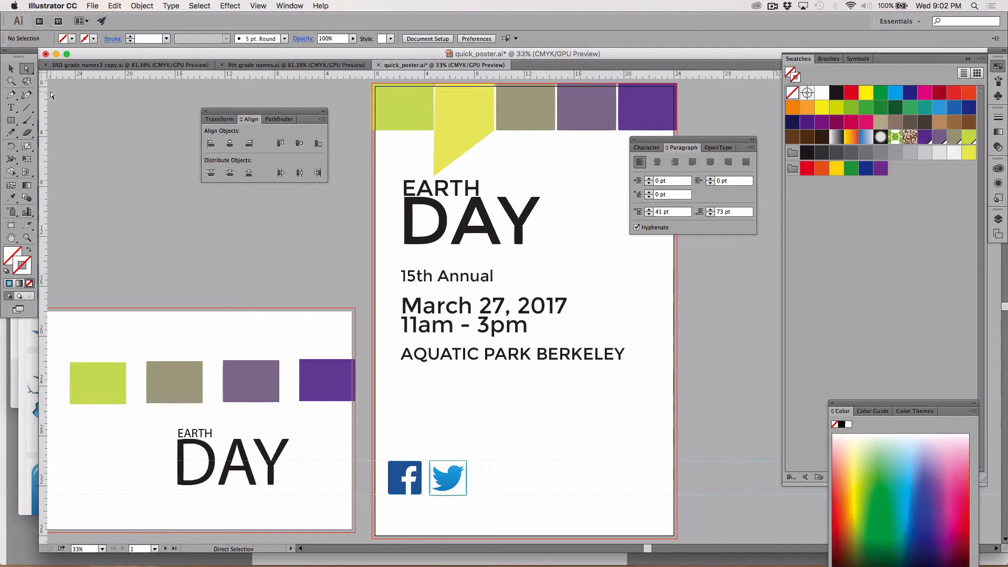
Try moving the whole Twitter group about 6.65 in up and 1.56 in right, undo the move and deselect
left_click(10, 69)
left_click_drag(452, 476, 470, 392)
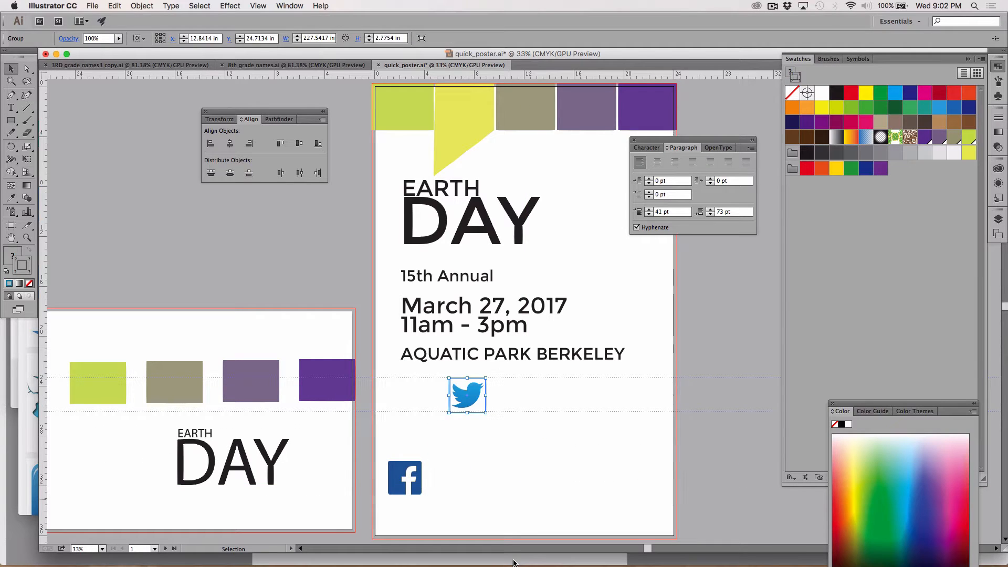
key("super+z")
left_click(169, 234)
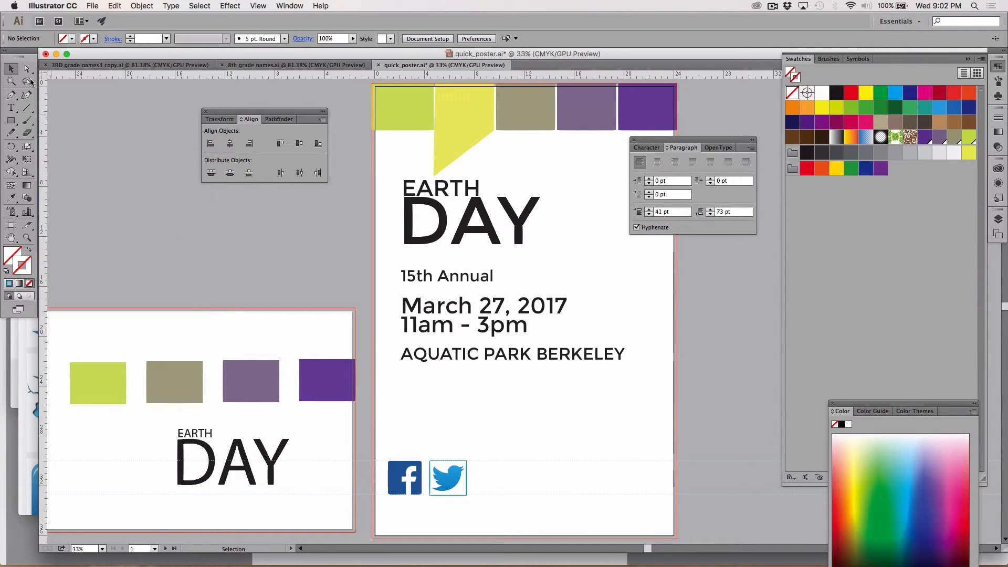
Pull the lower-left anchor point of the taupe rectangle down to about Y 4.66 in with Direct Selection, and deselect
left_click(26, 69)
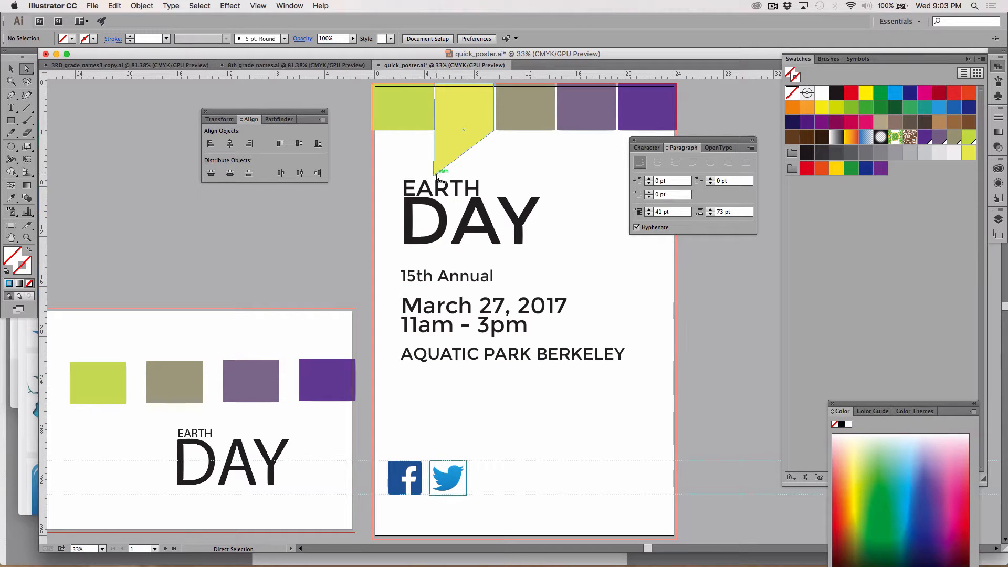
left_click_drag(499, 135, 497, 144)
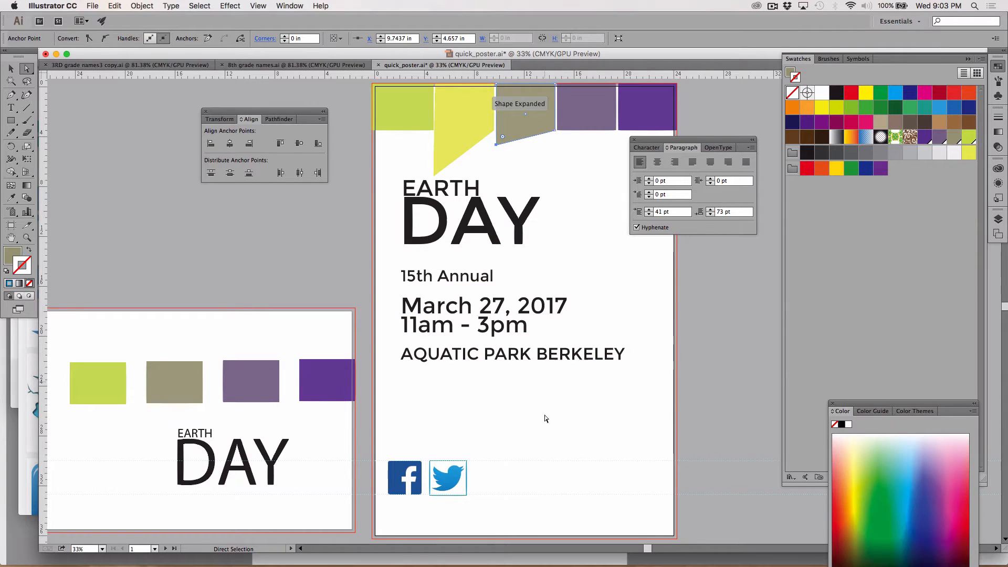
left_click(454, 478)
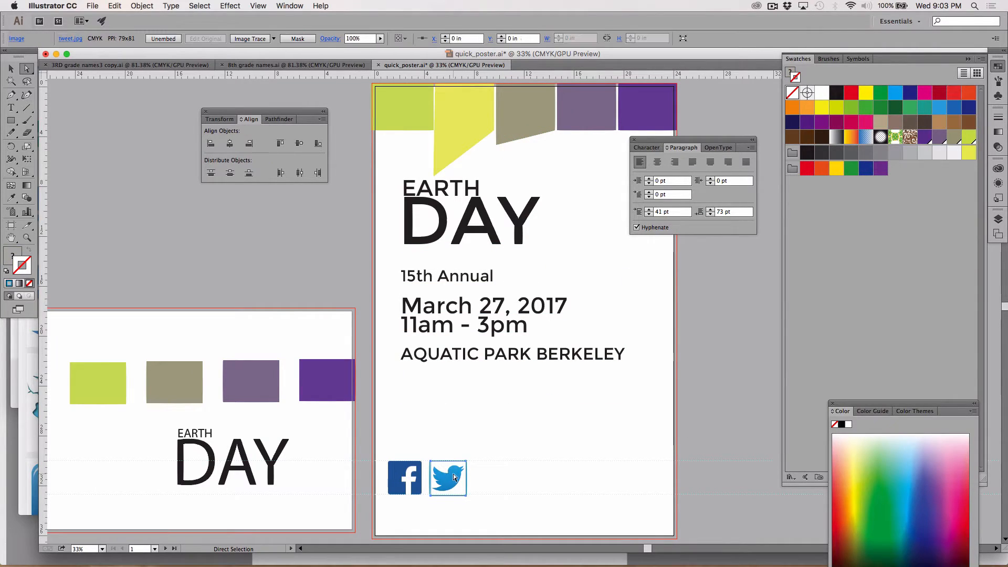
left_click(525, 418)
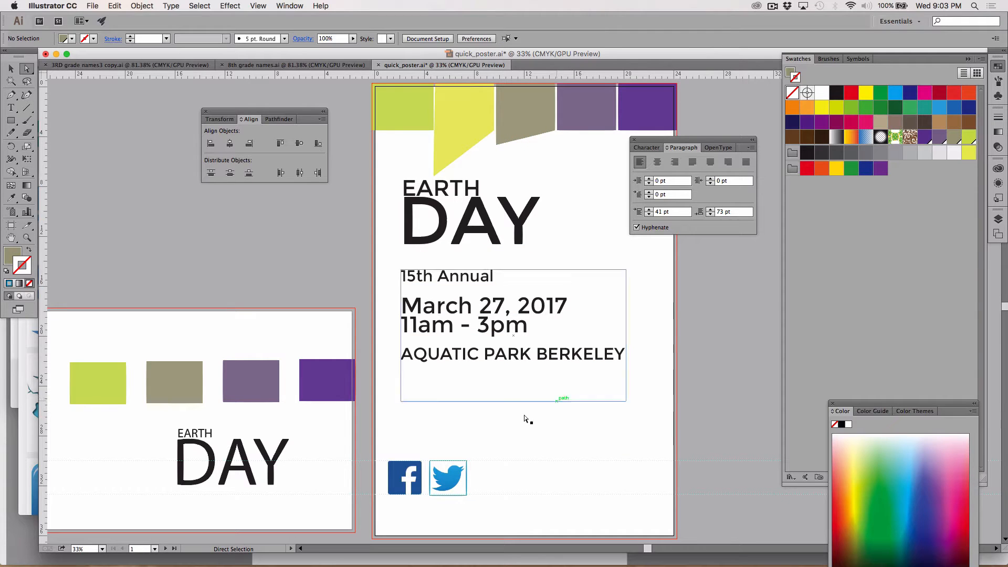
Try moving only the Twitter bird about 5.4 in right, out of its frame, undo the move and deselect
left_click_drag(449, 478, 517, 456)
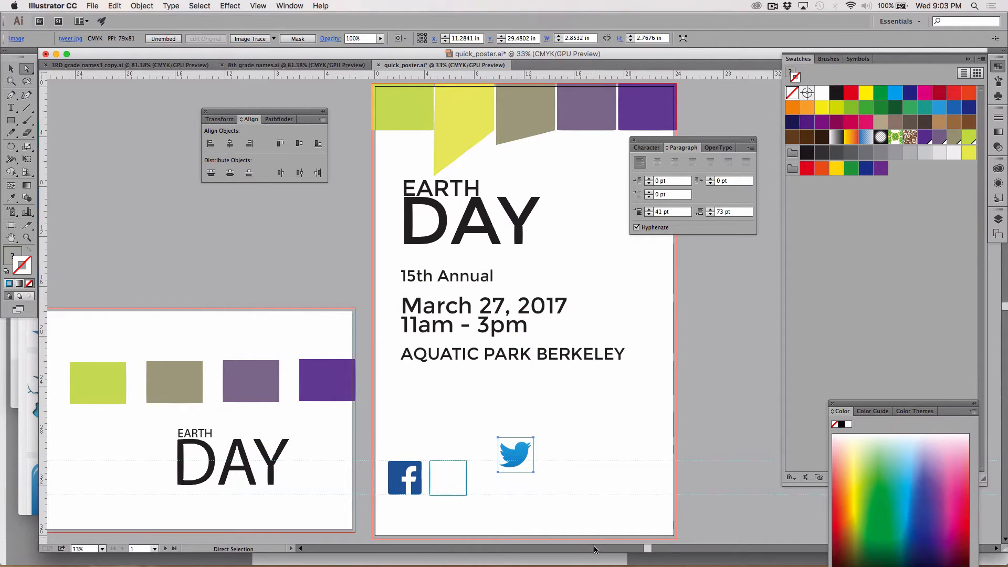
key("cmd+z")
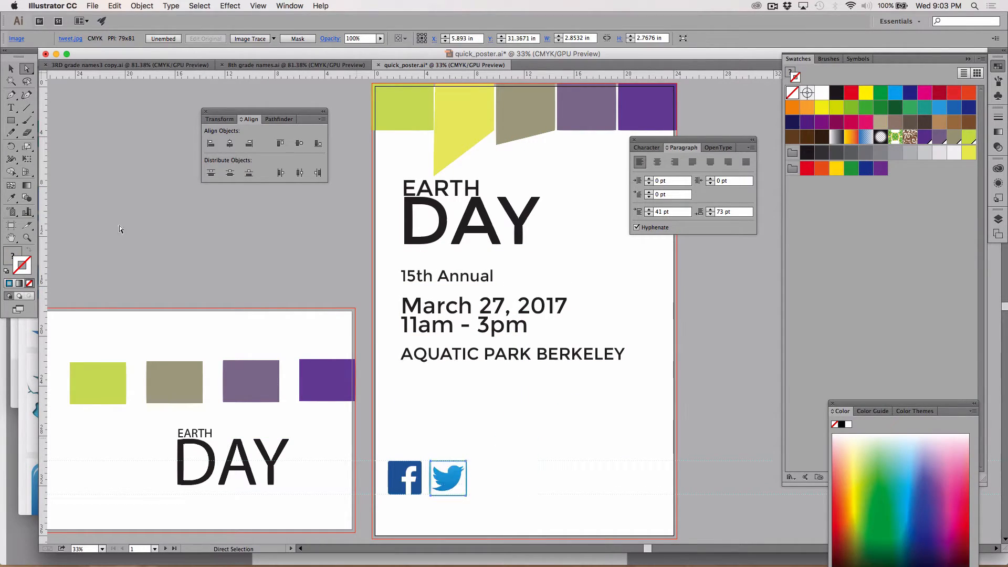
left_click(11, 69)
left_click(93, 142)
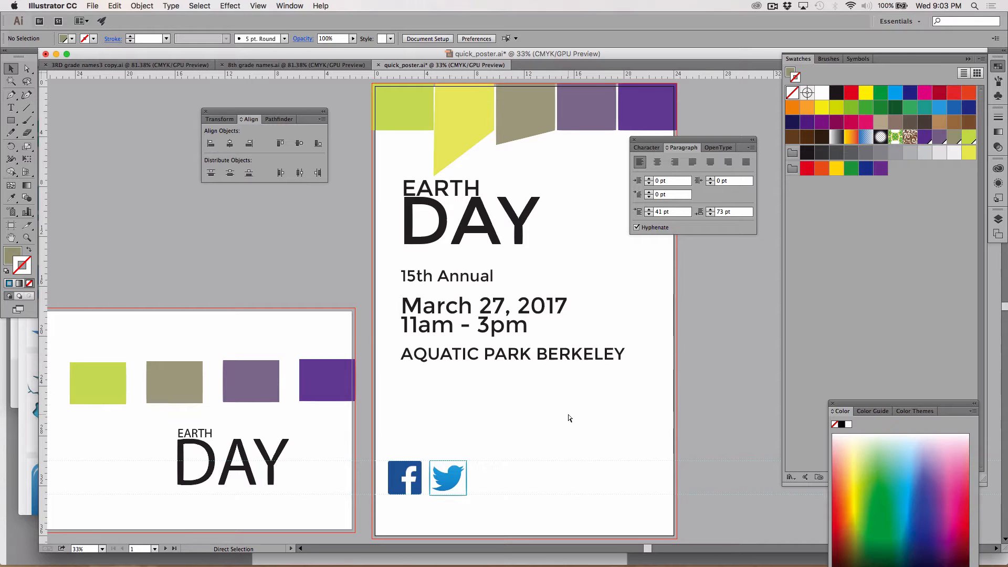
Switch to Firefox and search the web for "creative commons"
key("super+Tab")
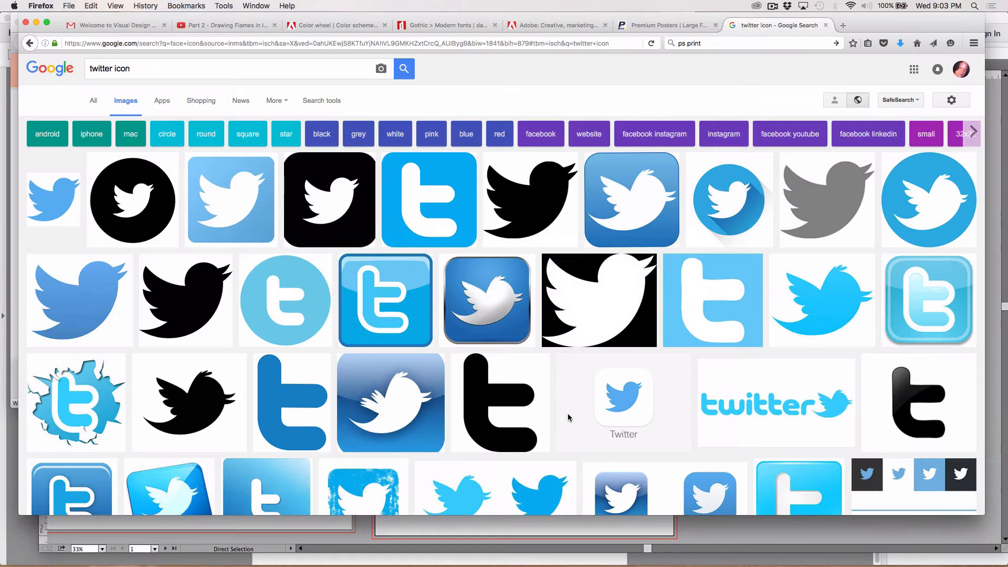
left_click(151, 44)
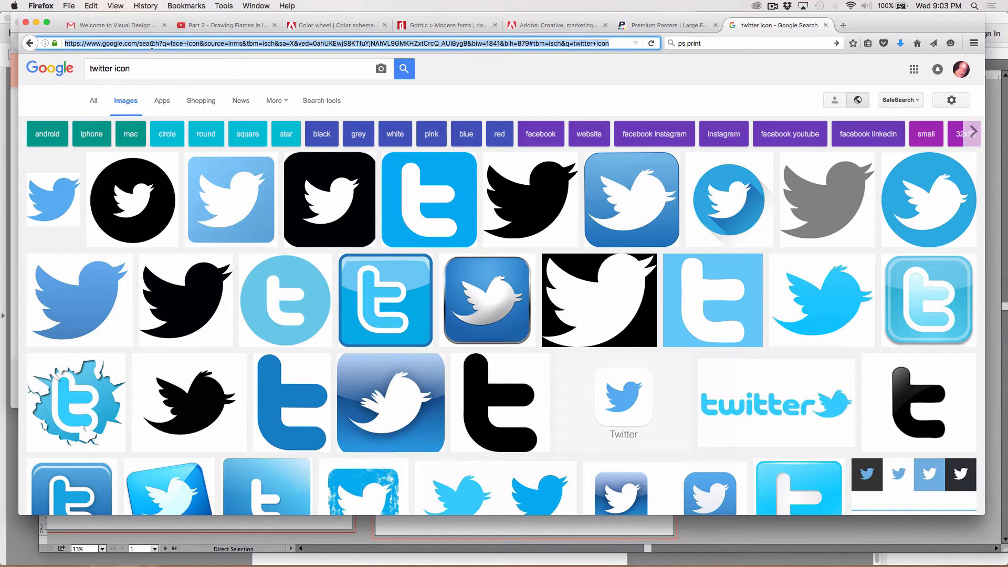
type("creativ")
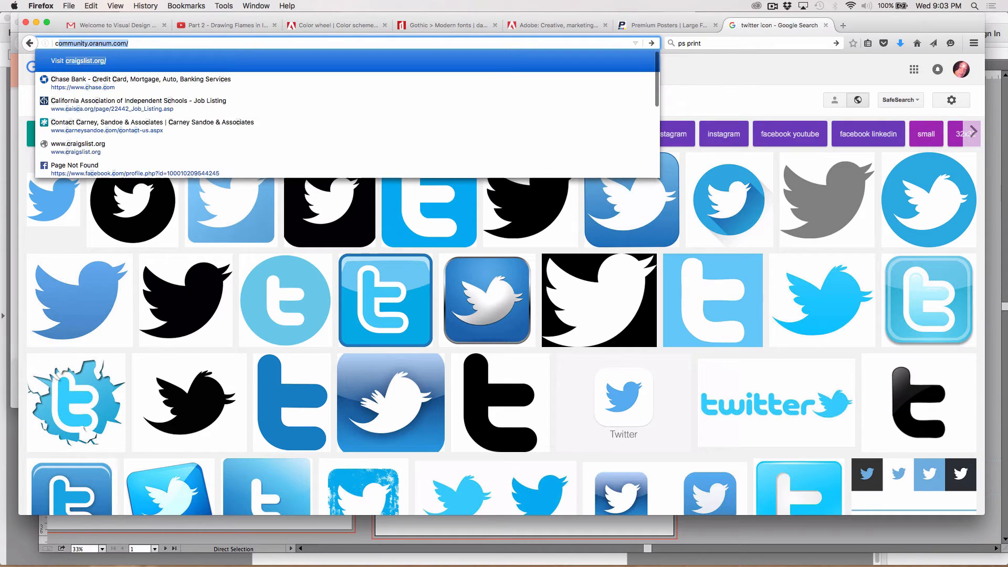
type("e c")
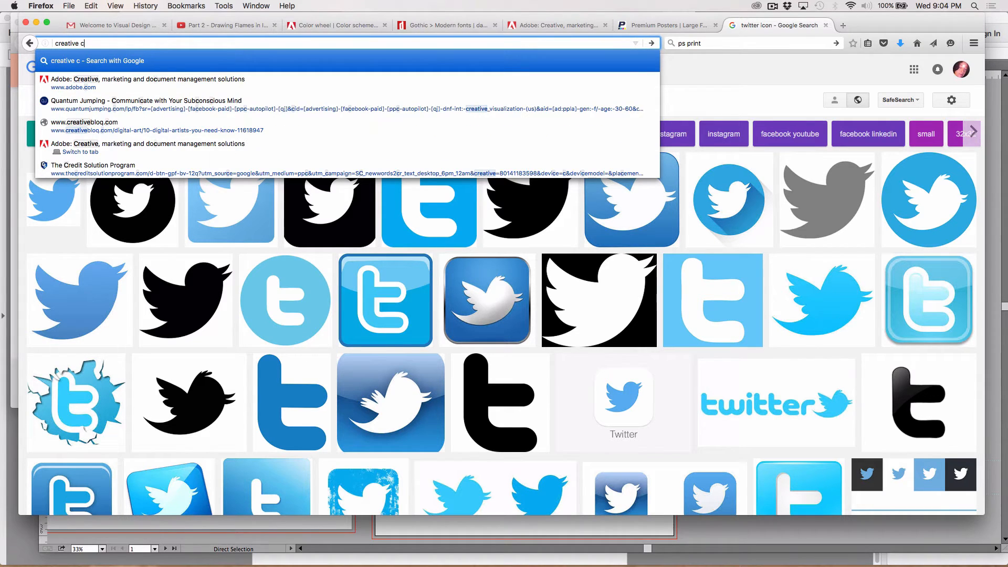
type("ommons")
key("Return")
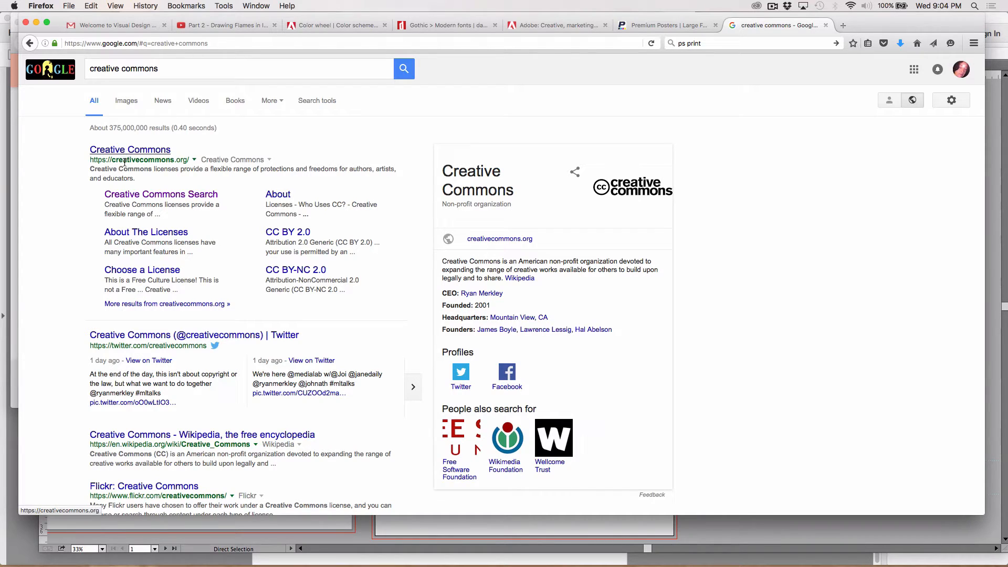
Open Creative Commons Search and look up "sillouhette of bikes" using Google
left_click(140, 195)
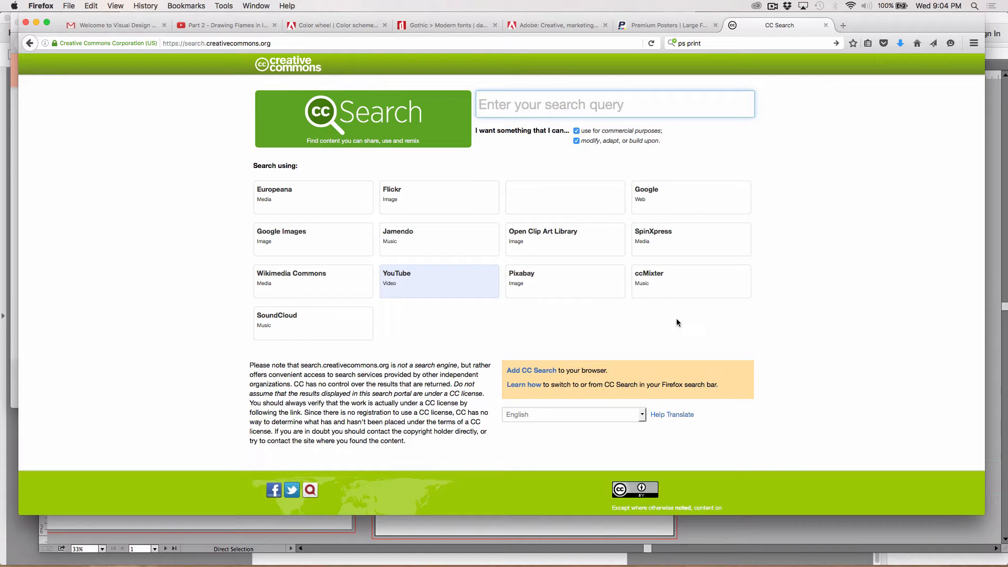
left_click(506, 104)
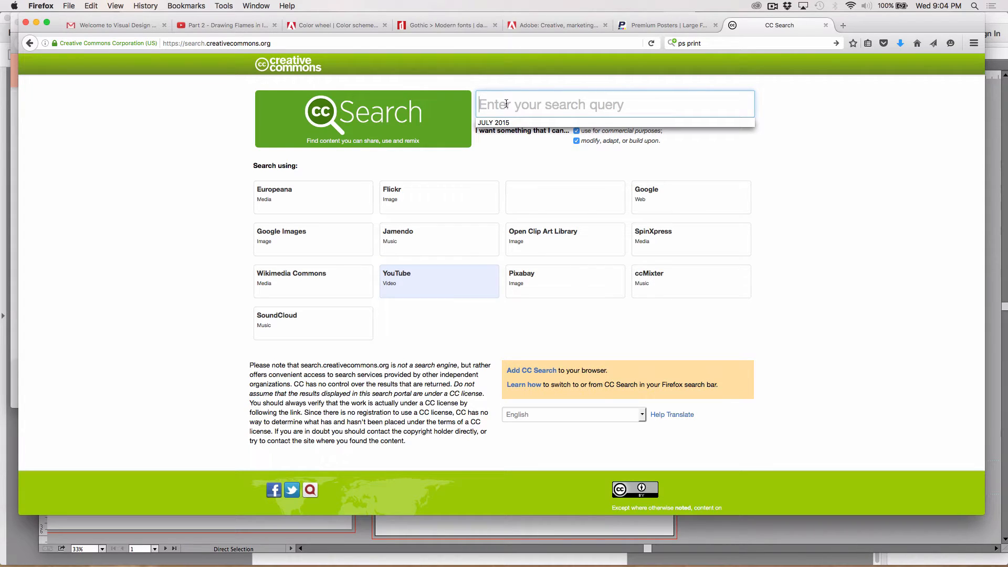
type("sillou")
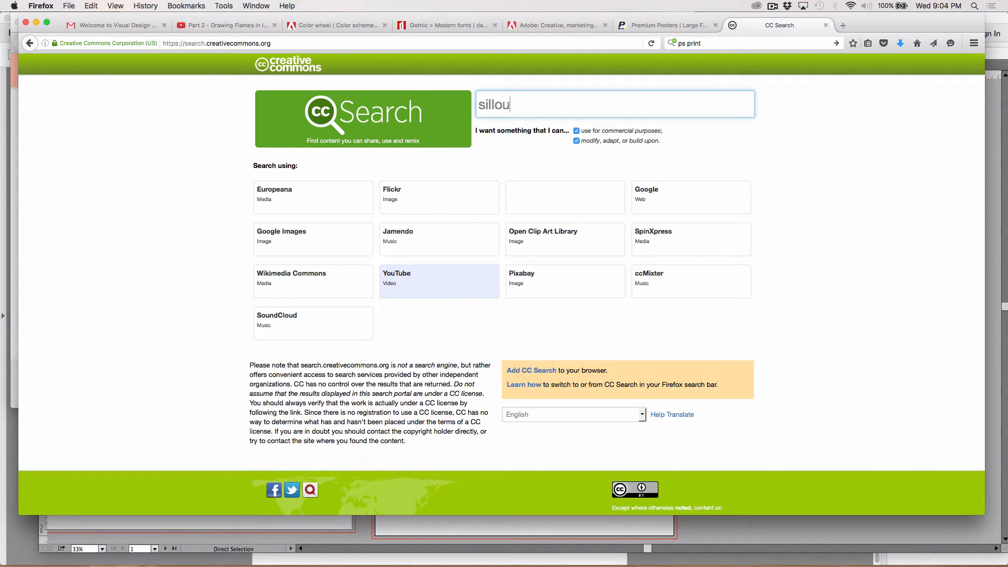
type("hette of bikes")
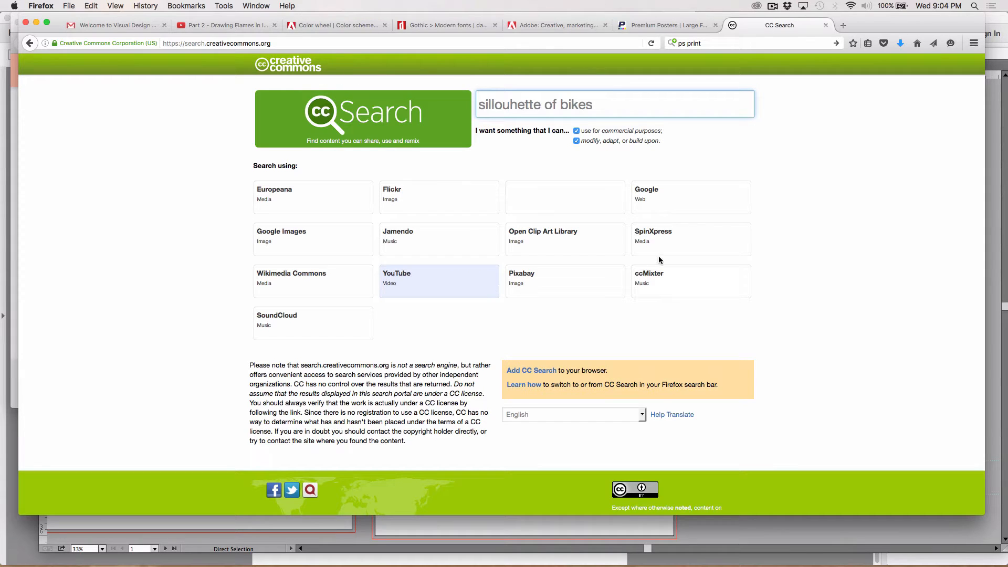
left_click(659, 213)
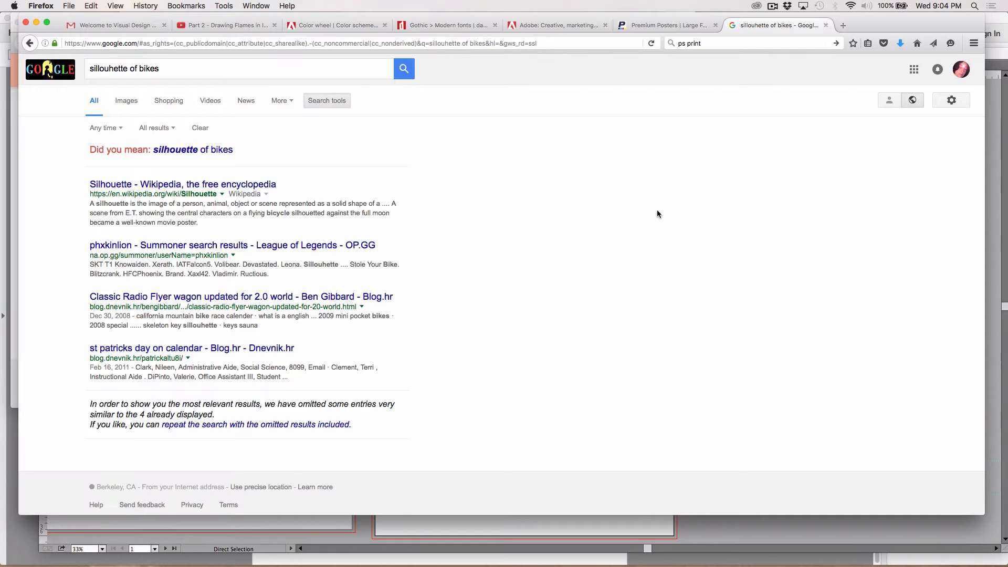
Show the image results for the corrected query "silhouette of bikes" and browse them for a usable bike silhouette
left_click(132, 101)
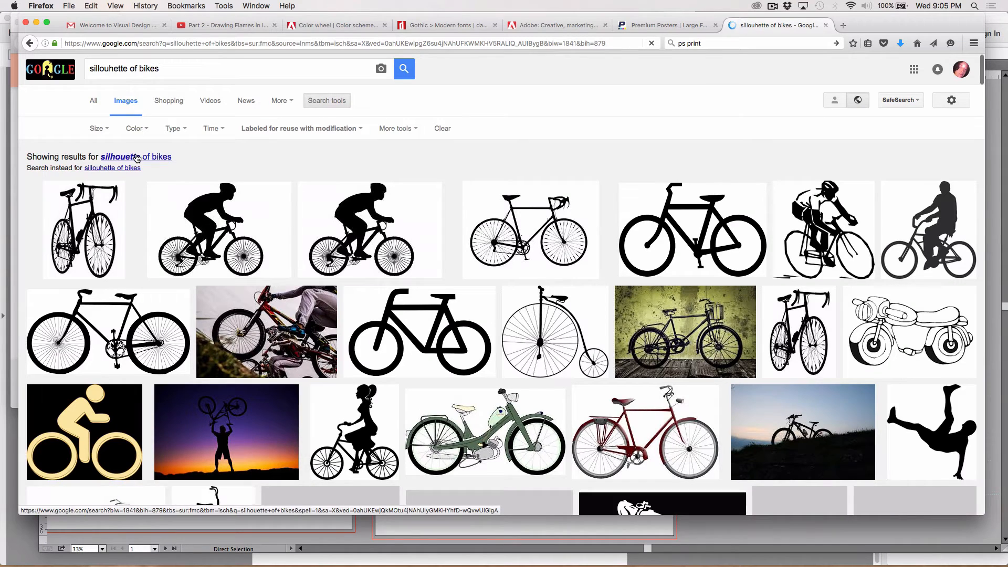
left_click(137, 158)
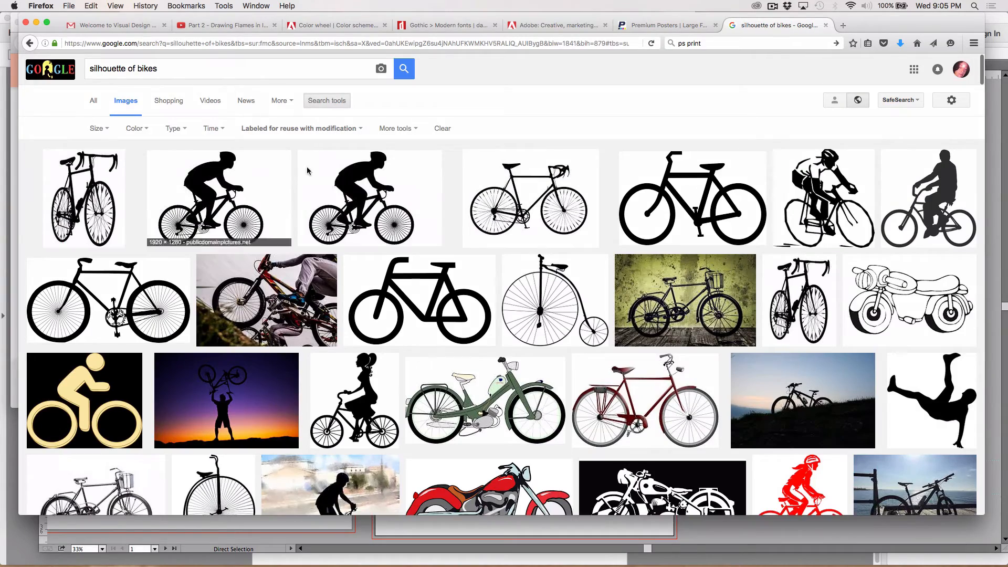
scroll(541, 228, "down", 5)
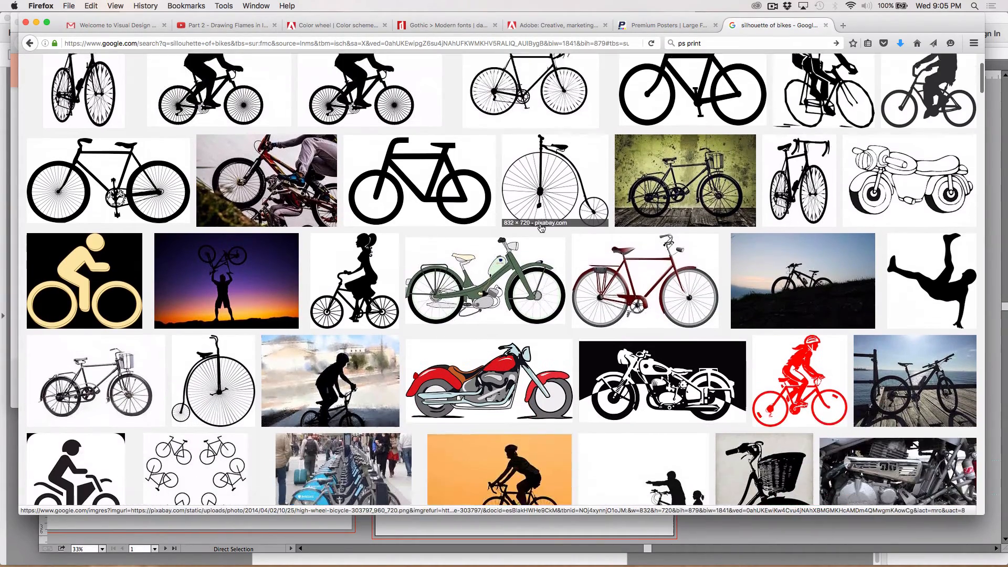
scroll(541, 228, "down", 8)
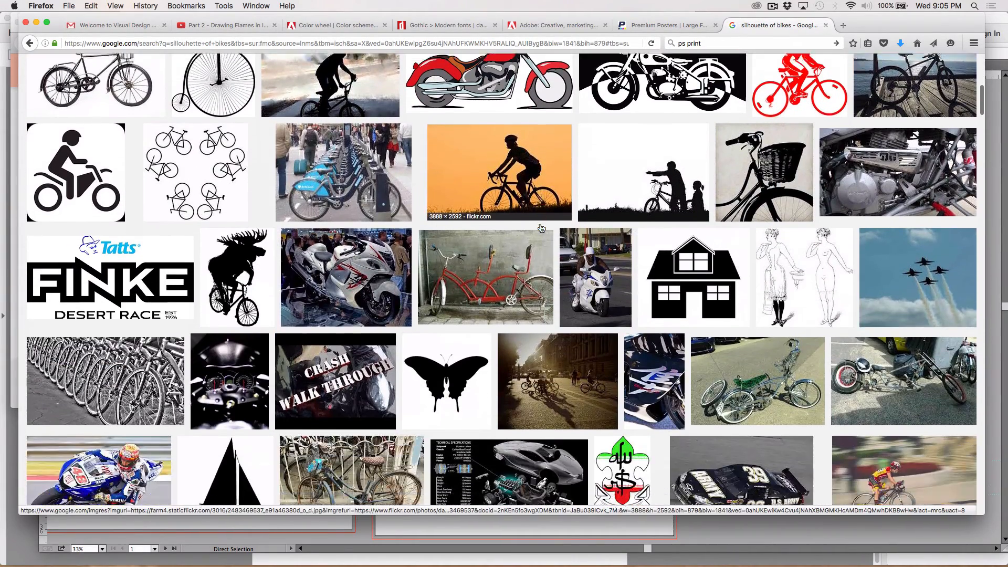
scroll(541, 228, "down", 10)
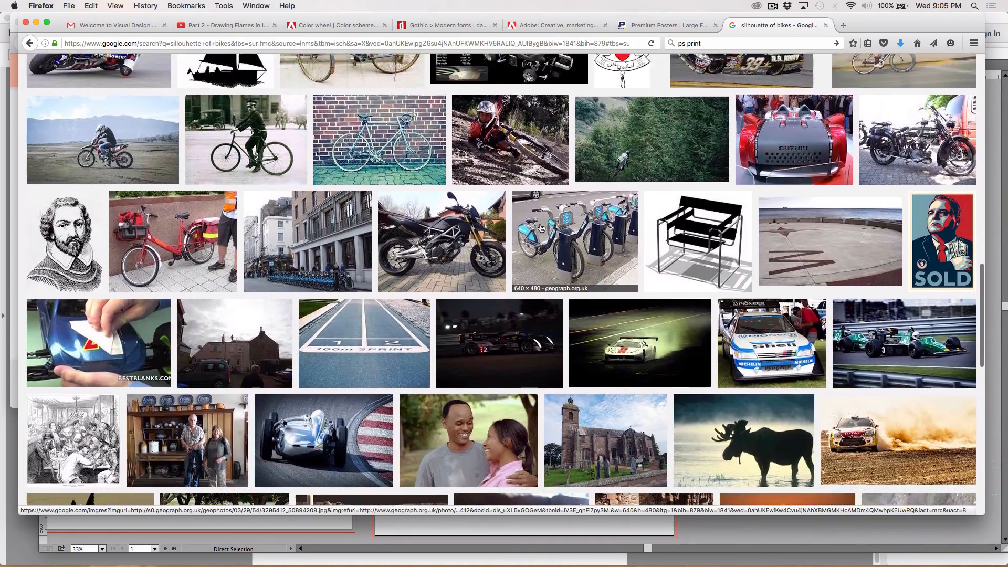
scroll(541, 228, "down", 10)
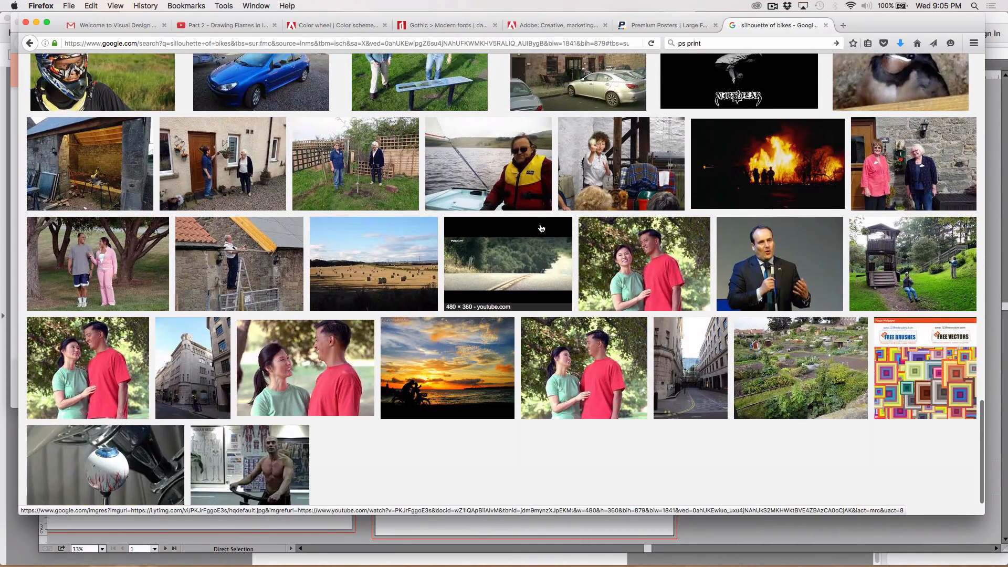
scroll(541, 228, "up", 5)
scroll(542, 228, "up", 14)
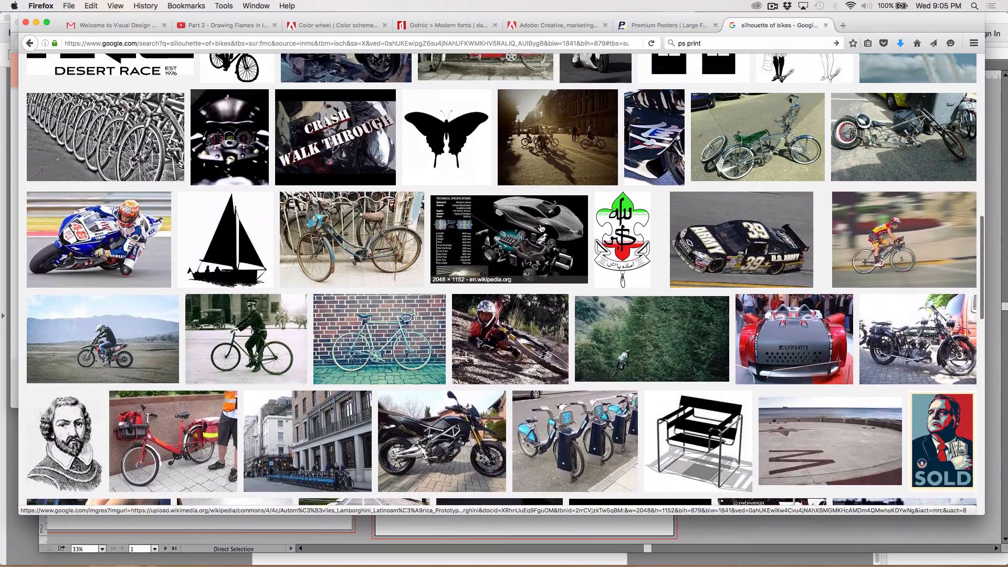
scroll(541, 228, "up", 4)
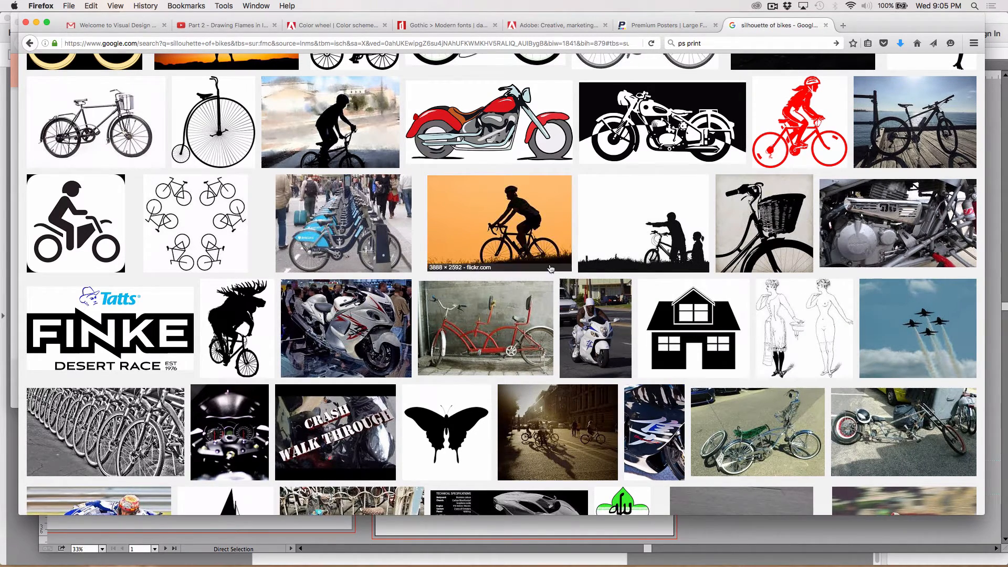
Enlarge the orange "Sunset cycling" silhouette result and save the image to the Desktop as biker.jpg
left_click(525, 221)
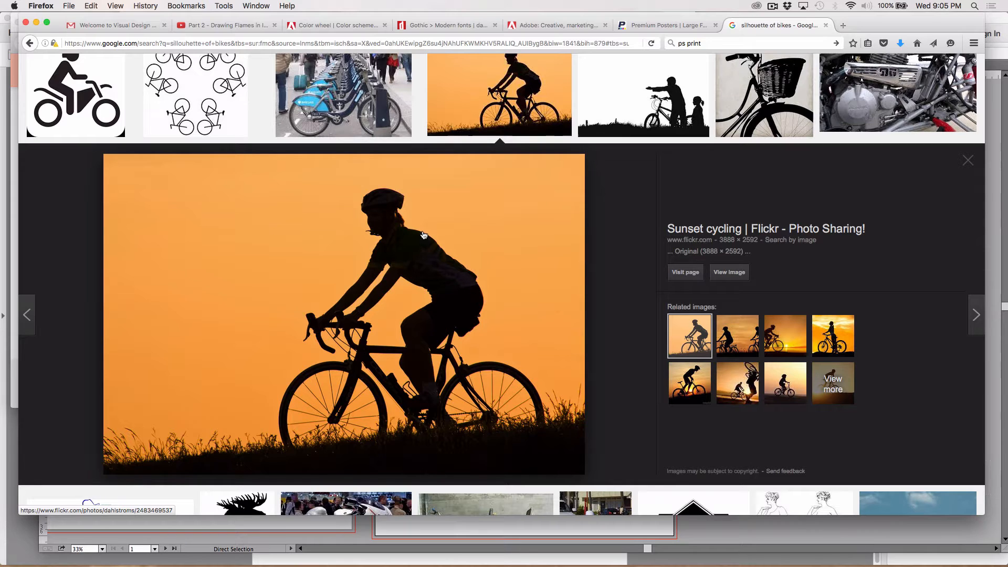
right_click(402, 254)
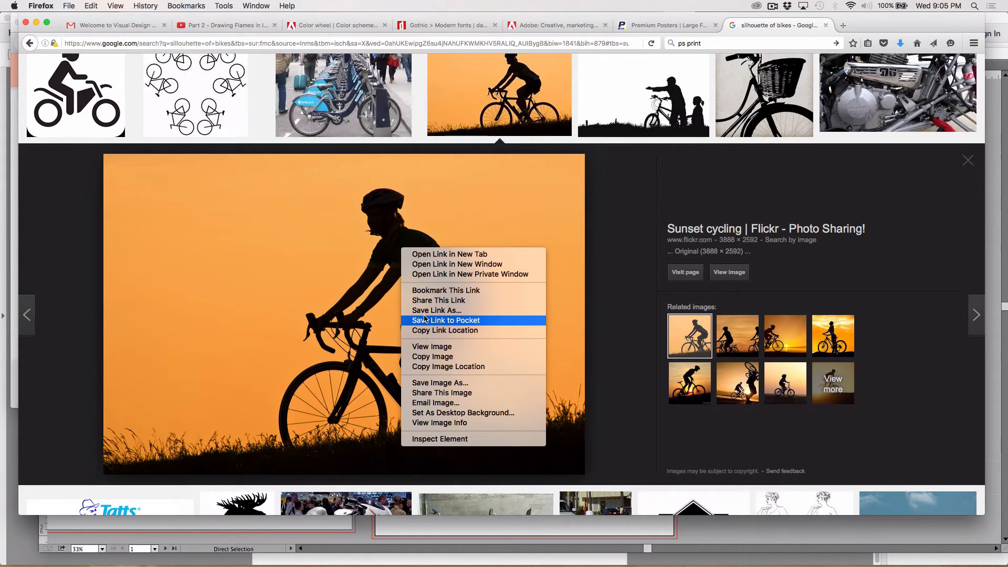
left_click(440, 383)
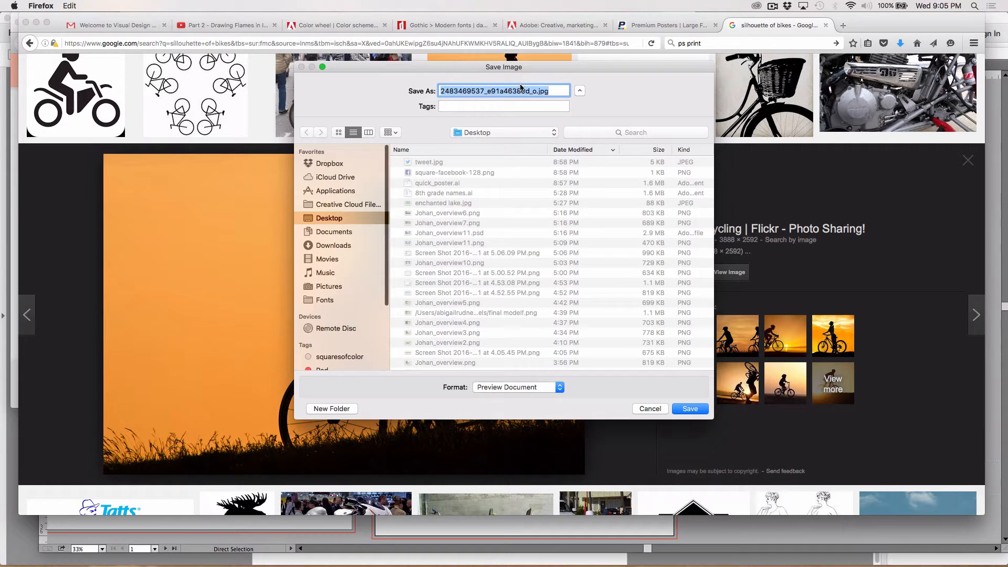
left_click(525, 90)
left_click_drag(536, 91, 369, 91)
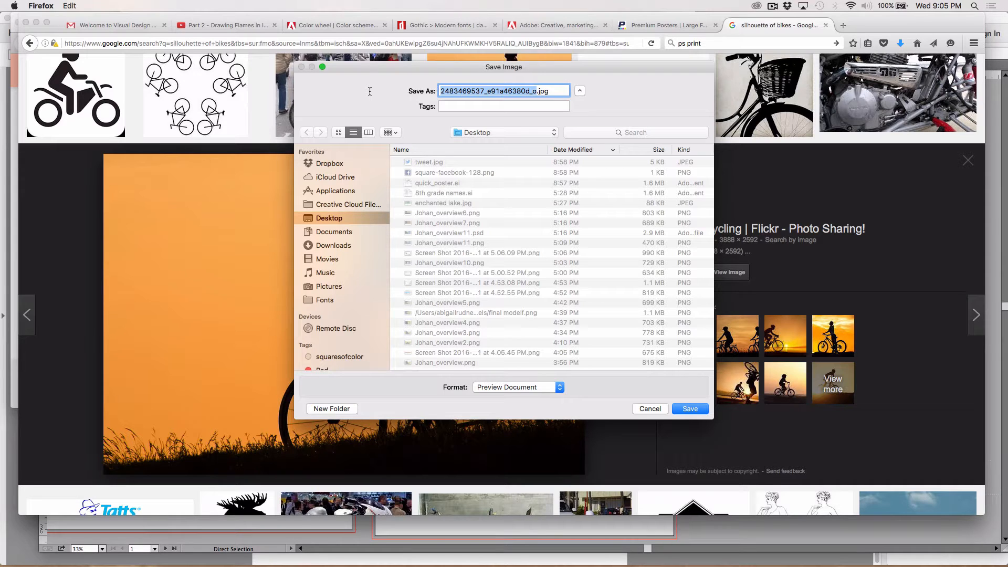
type("biker")
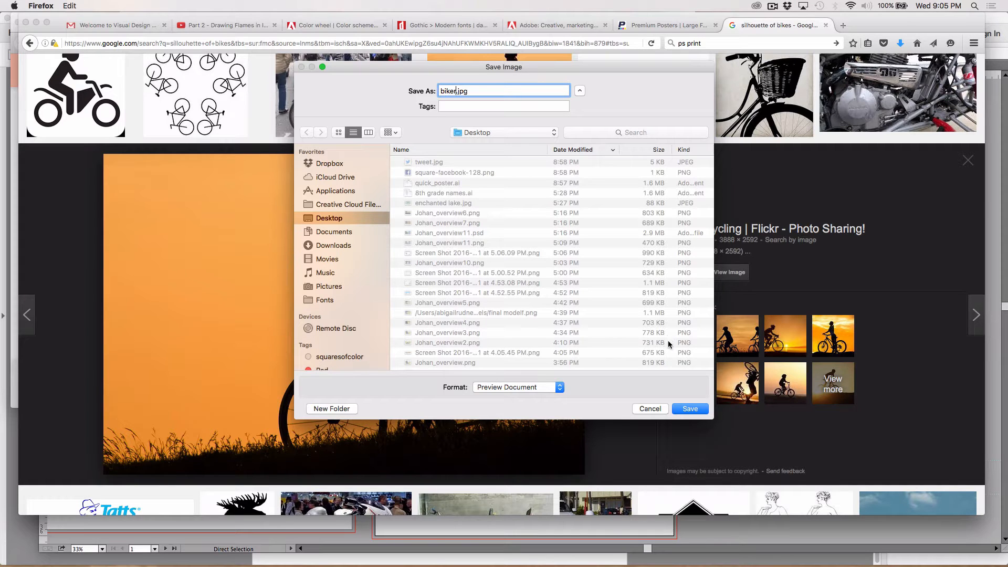
left_click(685, 410)
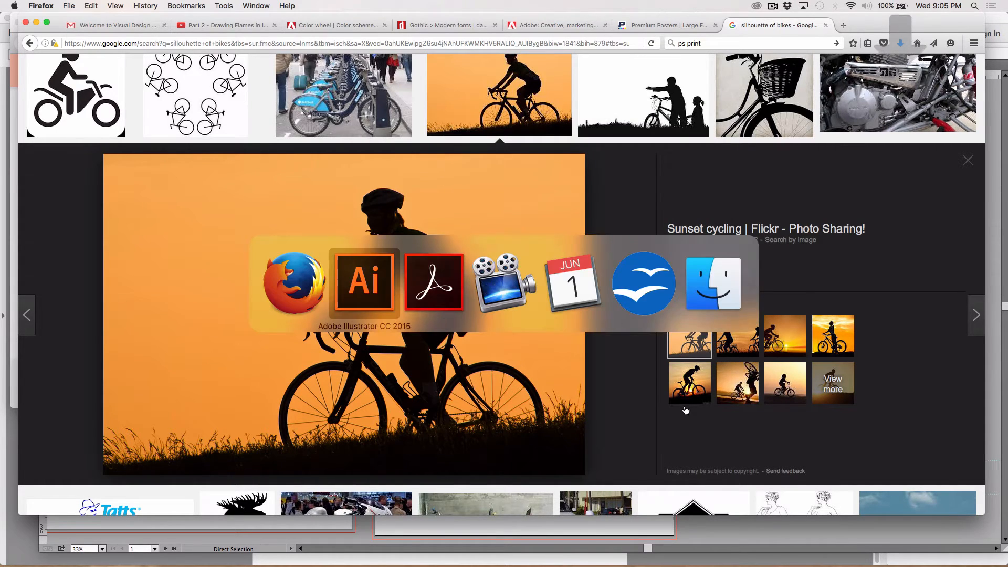
Find Photoshop with a Spotlight search for "photoshop" and launch Adobe Photoshop CC 2015
key("super+Tab")
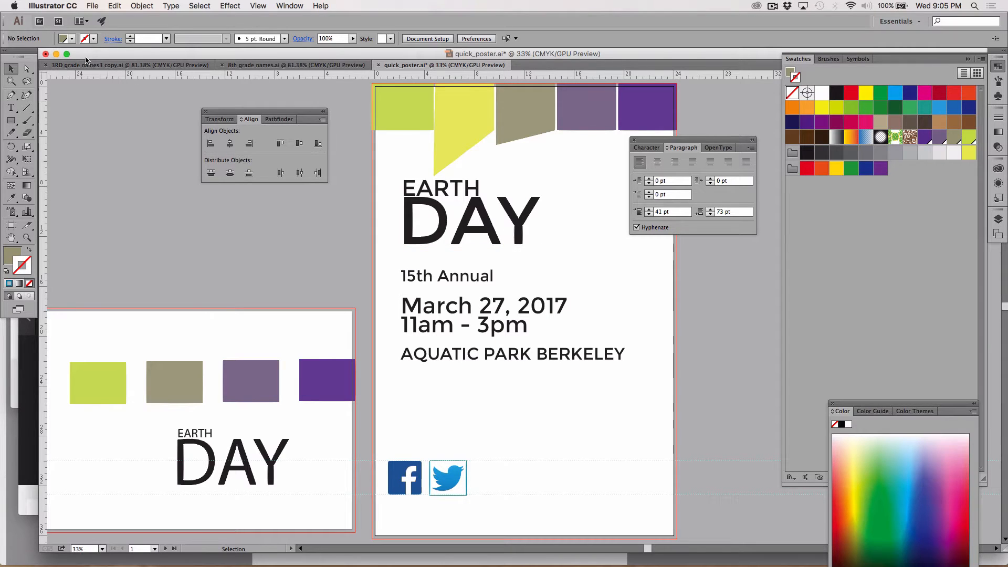
mouse_move(493, 564)
left_click(974, 5)
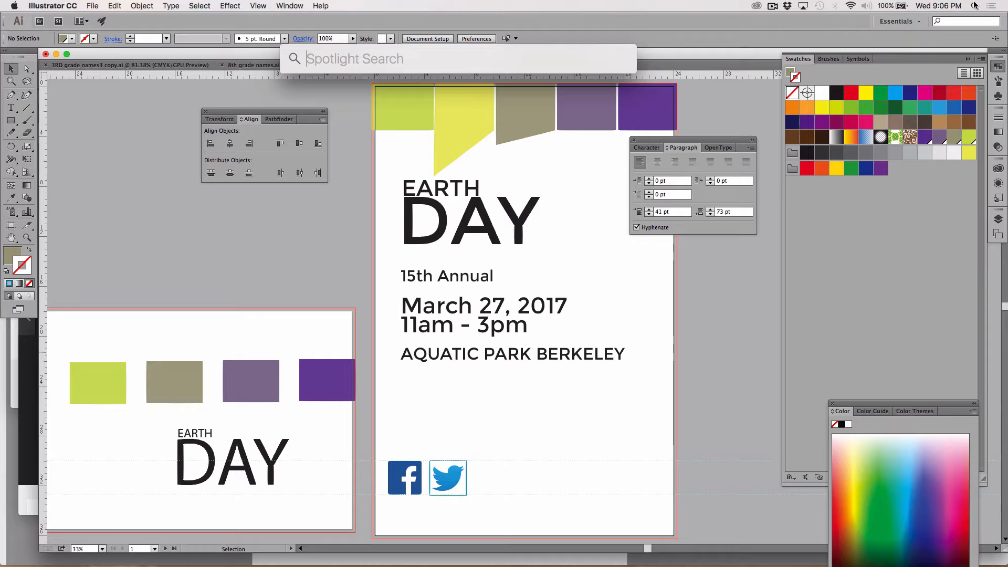
key("super+Tab")
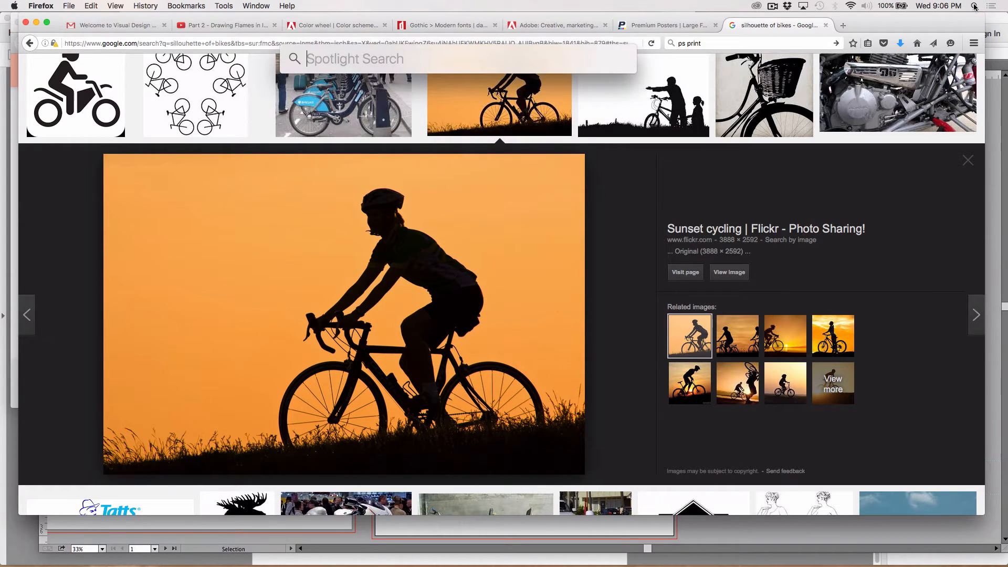
type("phot")
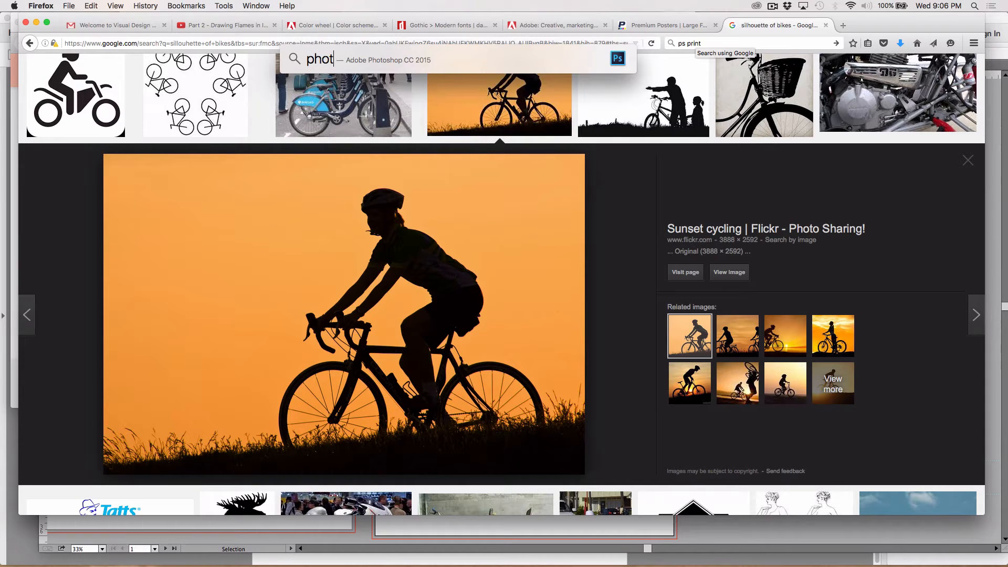
type("oshop")
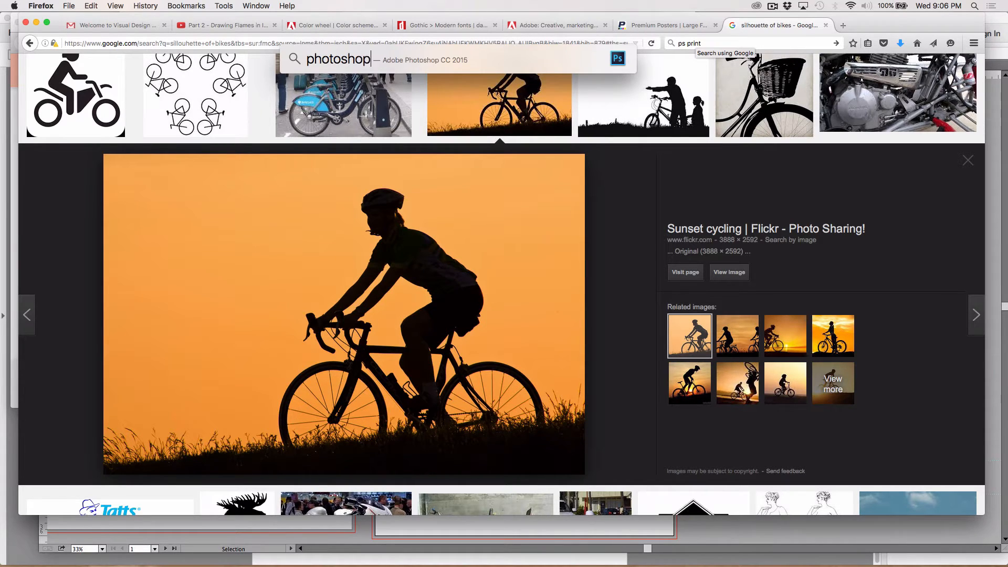
key("Return")
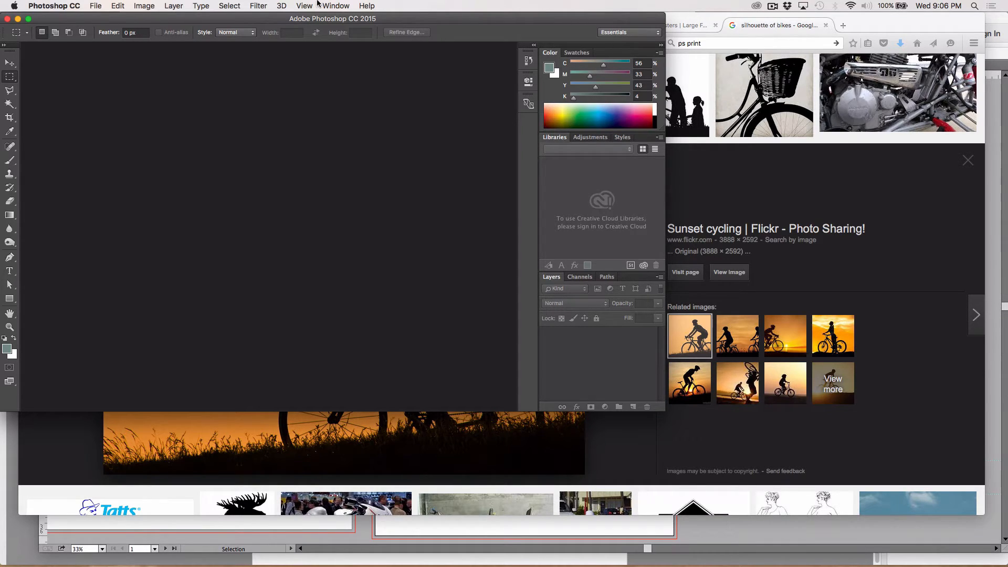
Open biker.jpg from the Desktop in Photoshop and enlarge the application window to fill the screen
left_click(95, 6)
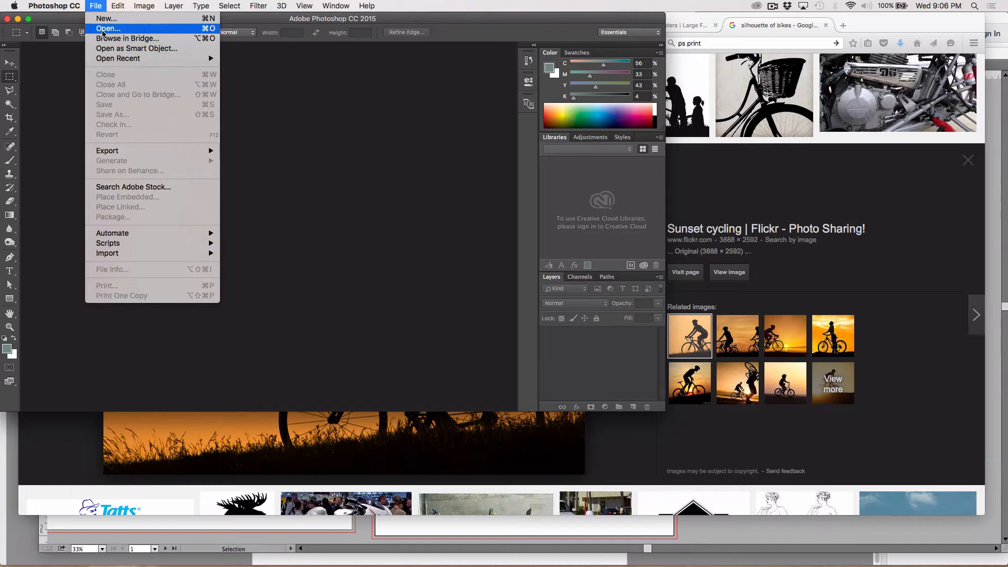
left_click(104, 29)
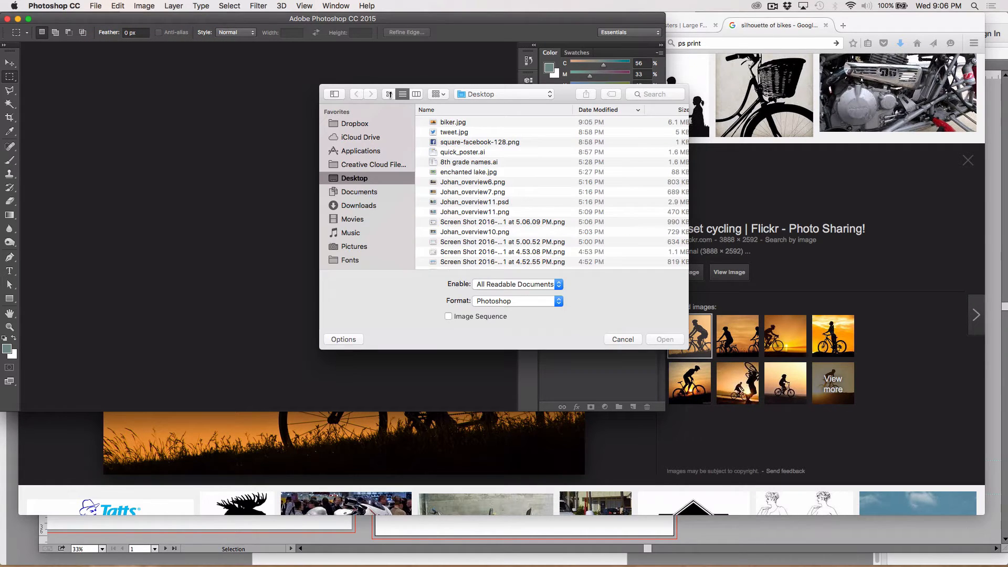
left_click(438, 126)
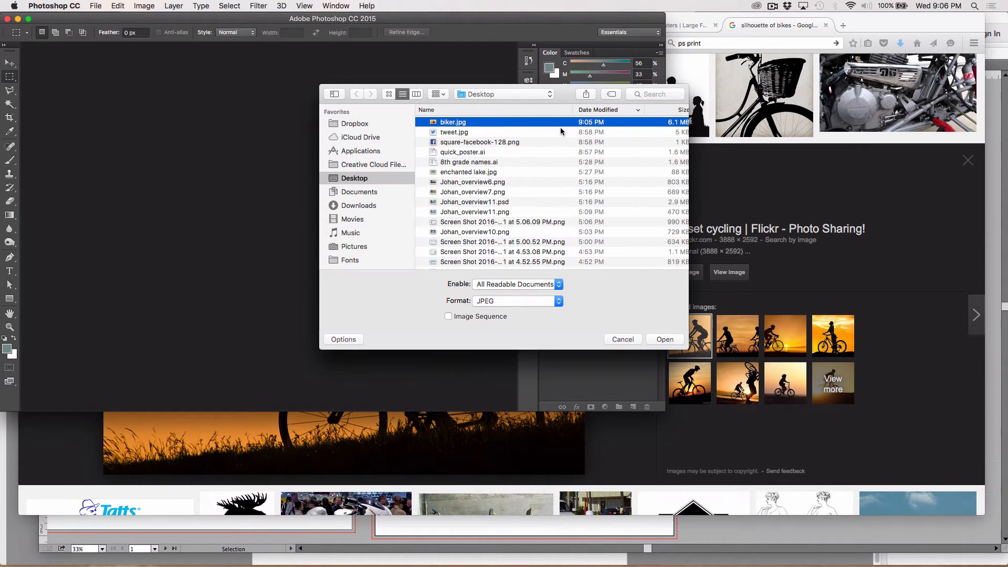
key("Return")
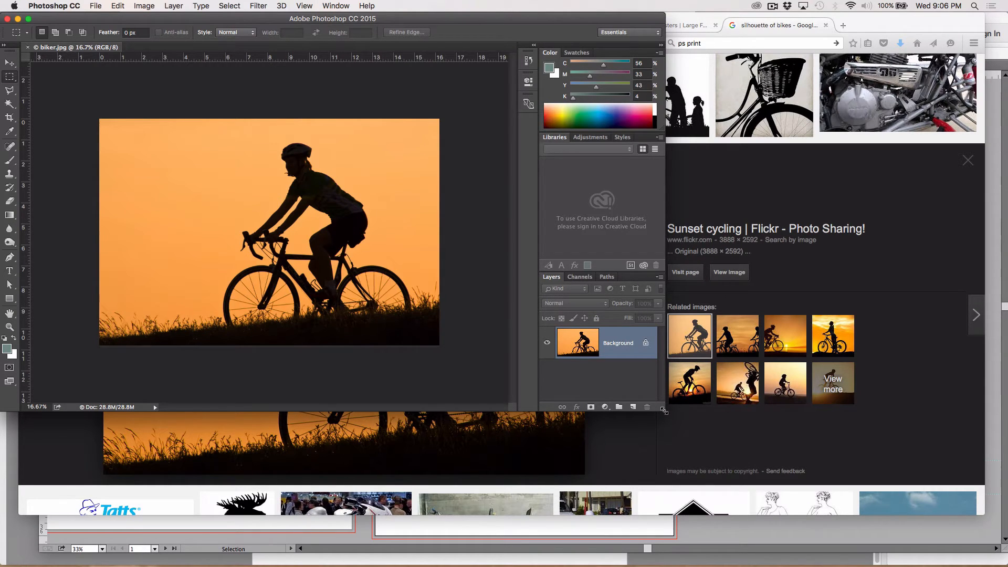
left_click_drag(664, 415, 1004, 534)
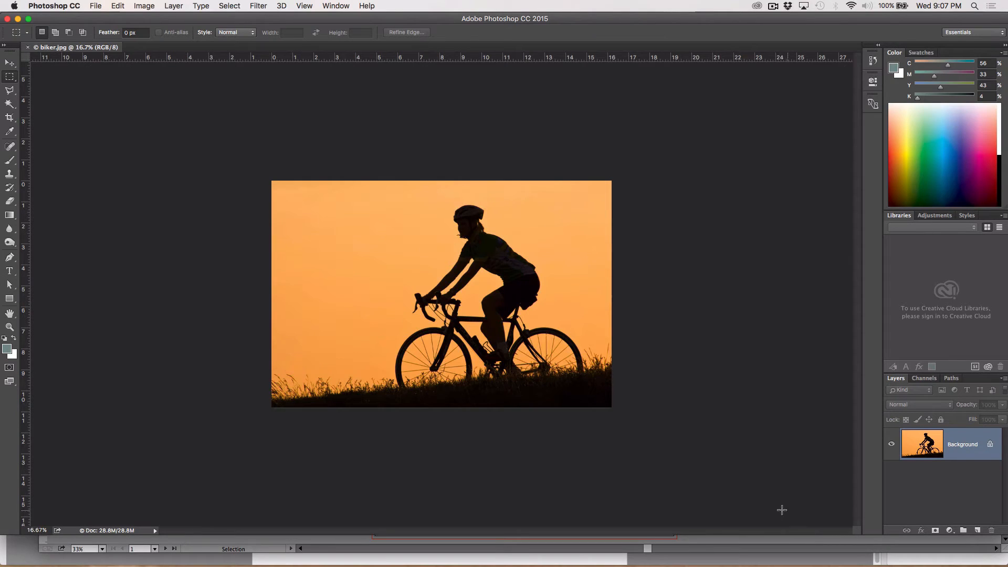
Convert the biker image to CMYK Color mode, accepting the U.S. Web Coated (SWOP) v2 profile
left_click(144, 6)
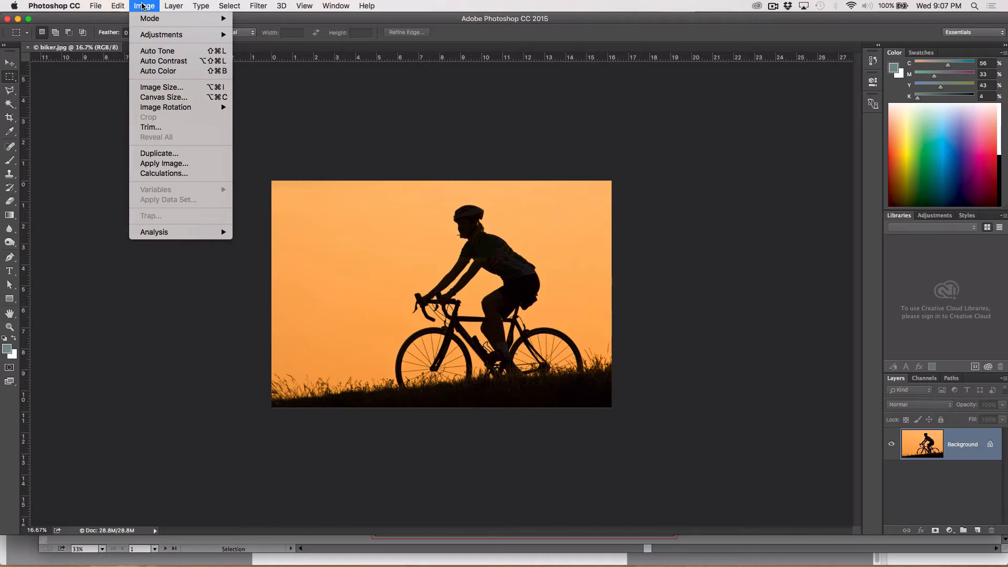
mouse_move(150, 18)
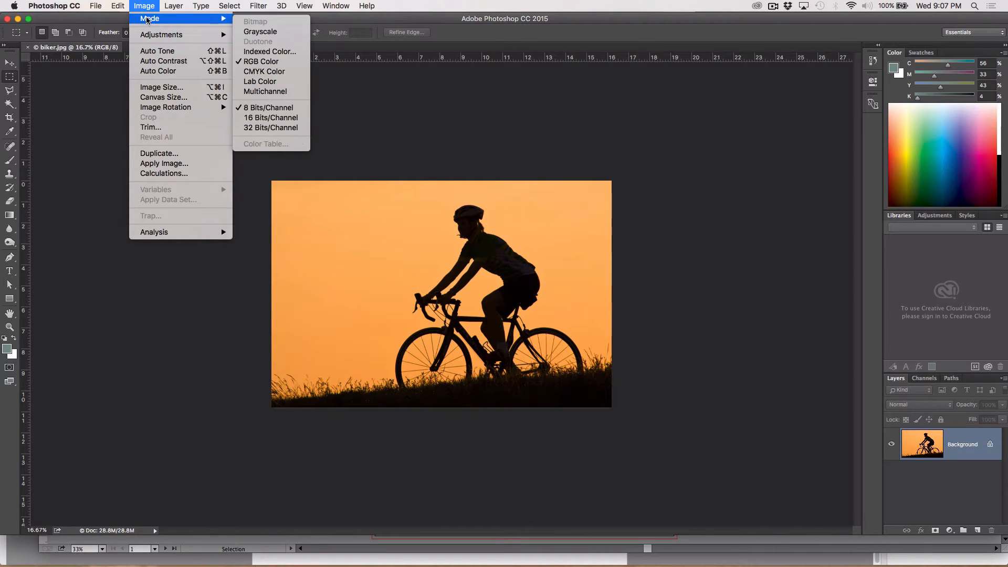
left_click(271, 72)
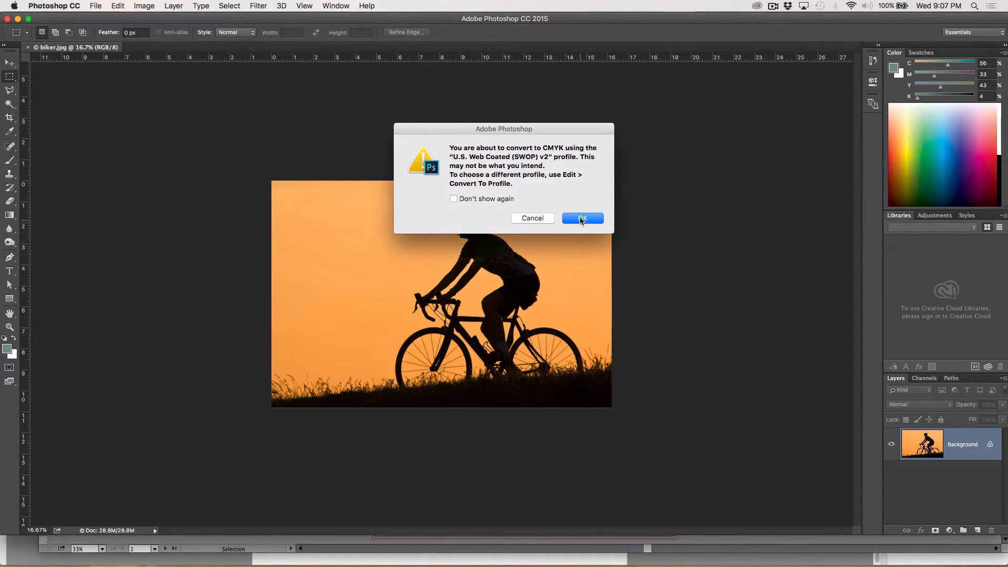
left_click(581, 218)
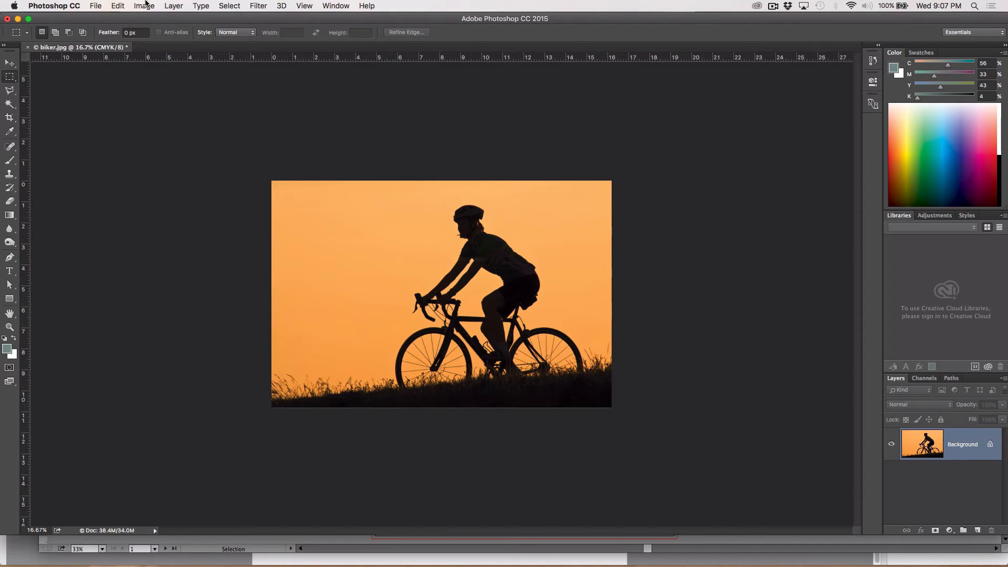
Tint the biker image blue-purple with a colorized Hue/Saturation adjustment, using hue 232 and saturation 70
left_click(145, 5)
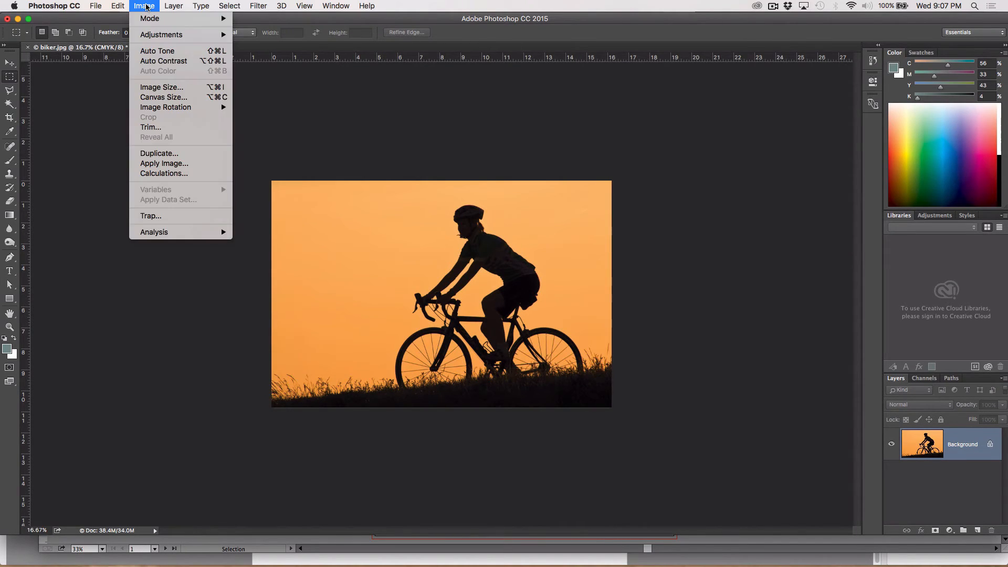
mouse_move(158, 37)
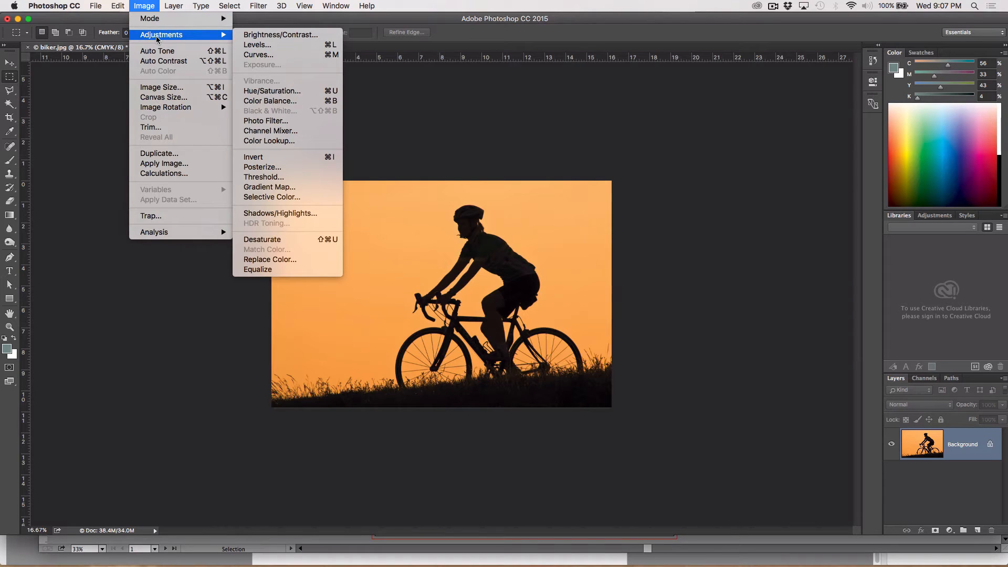
left_click(286, 92)
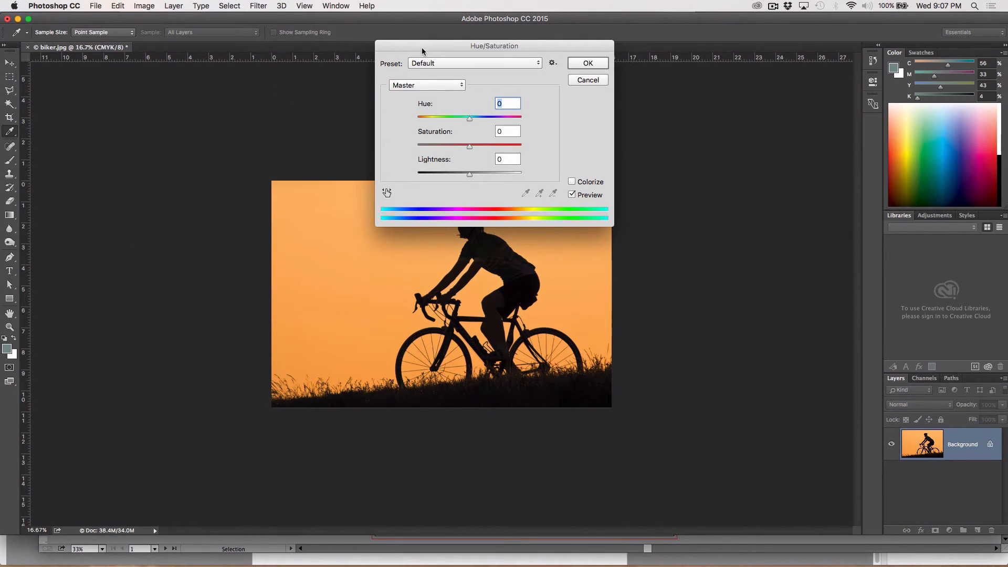
left_click_drag(422, 51, 674, 65)
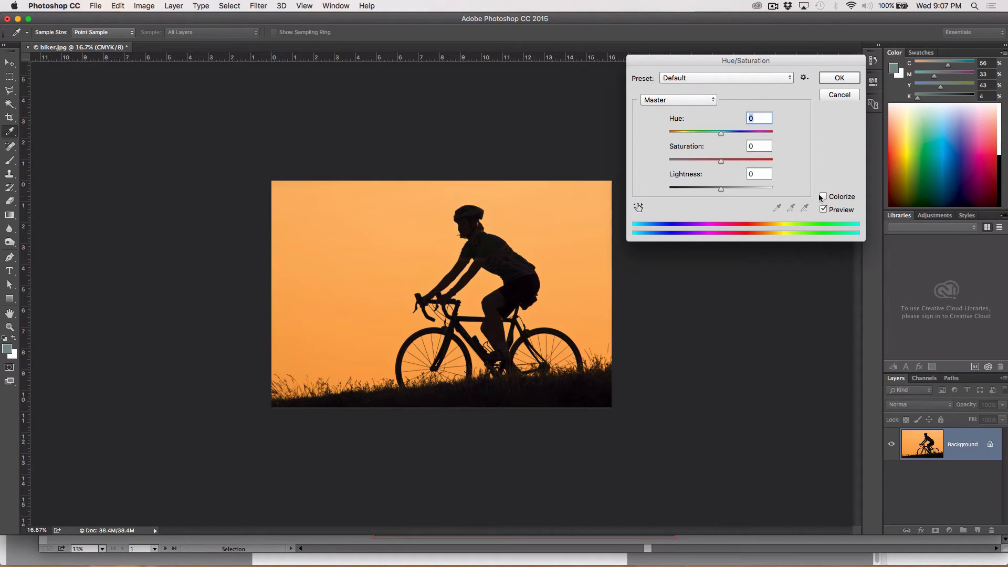
mouse_move(720, 135)
left_mouse_down()
mouse_move(748, 140)
mouse_move(723, 141)
left_mouse_up()
left_click(823, 197)
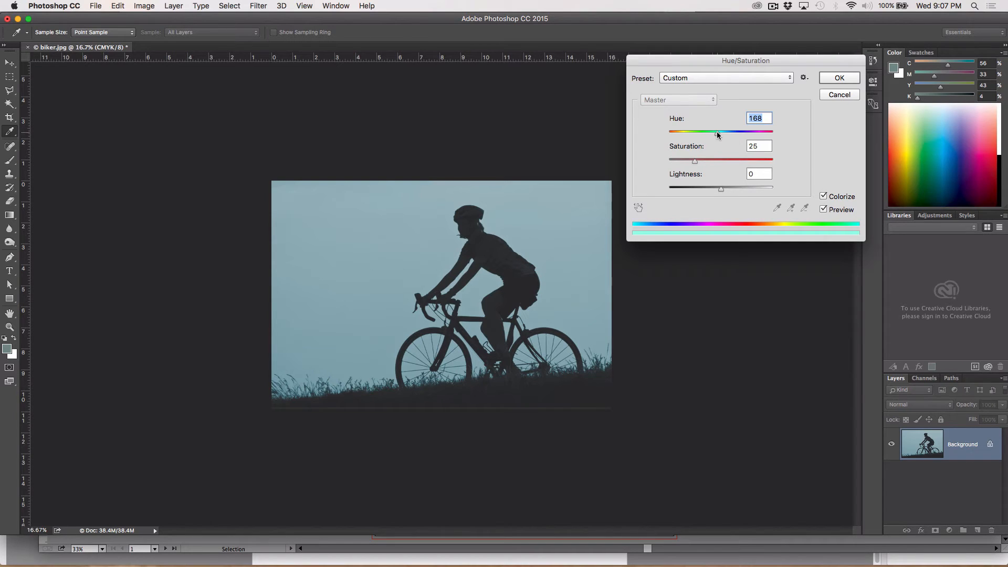
mouse_move(718, 138)
left_mouse_down()
mouse_move(678, 135)
mouse_move(746, 138)
mouse_move(728, 139)
mouse_move(709, 162)
mouse_move(743, 164)
mouse_move(736, 135)
left_mouse_up()
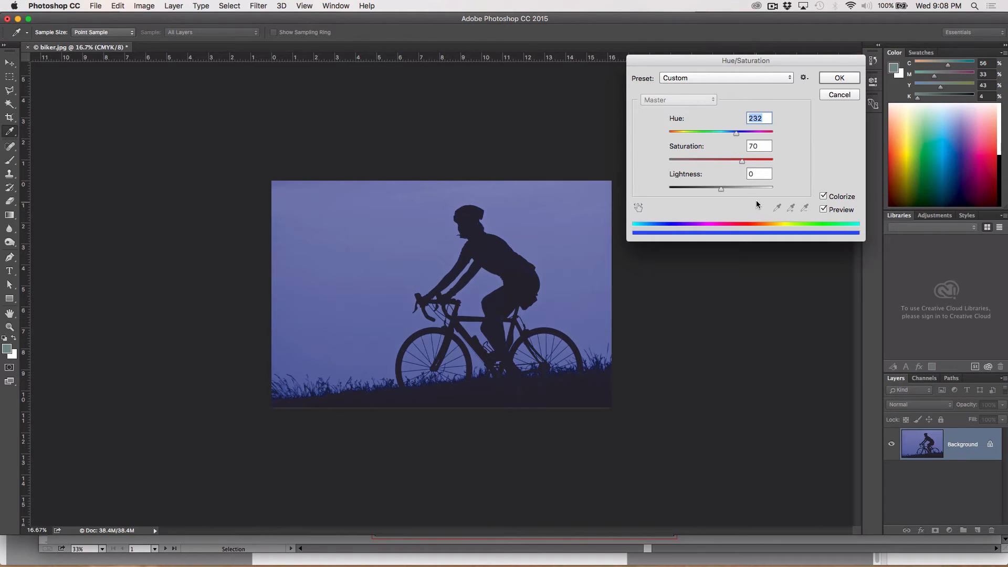
left_click(839, 79)
Save the tinted image to the Desktop as biker.tif in TIFF format, without compression and with IBM PC byte order
left_click(95, 5)
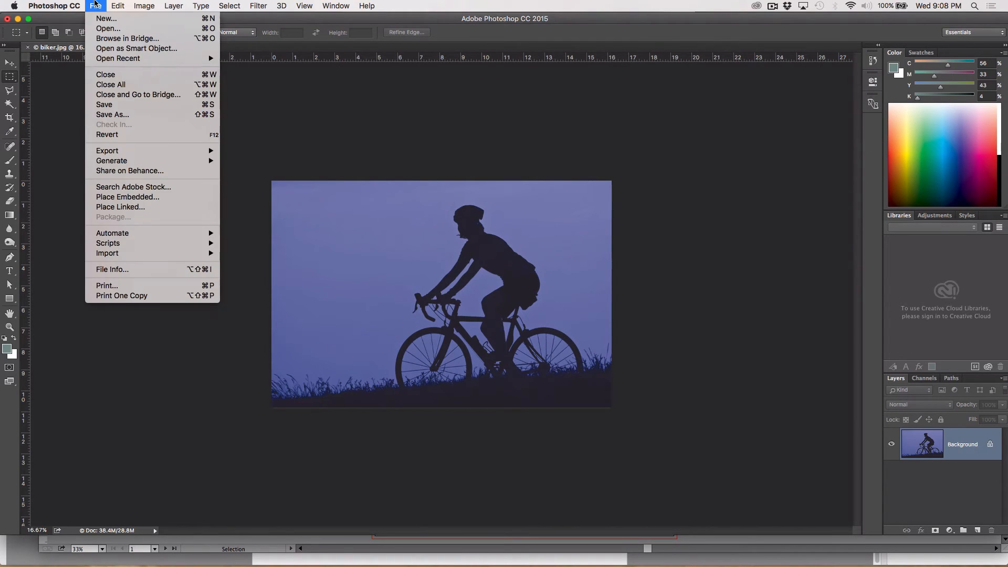
left_click(111, 114)
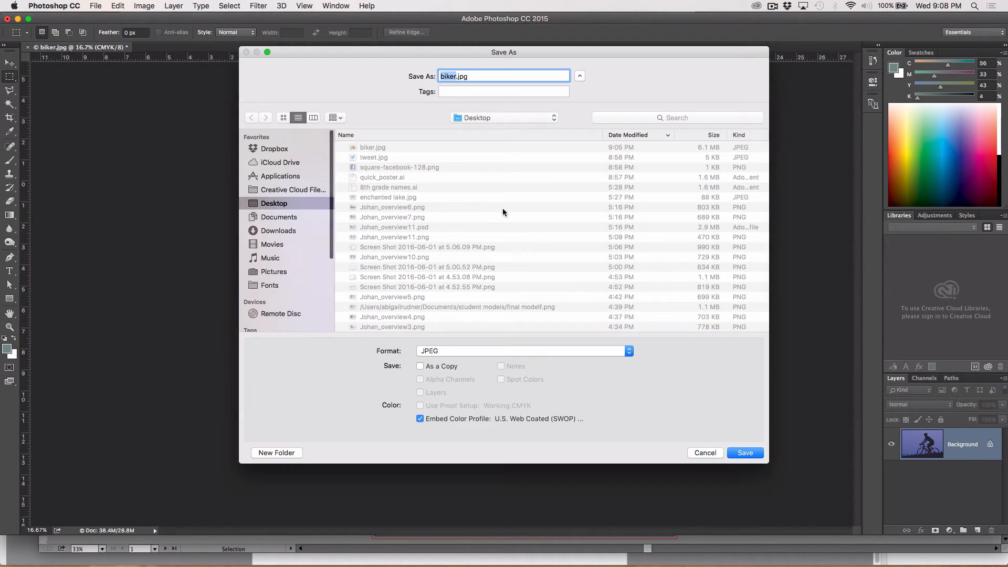
left_click(445, 352)
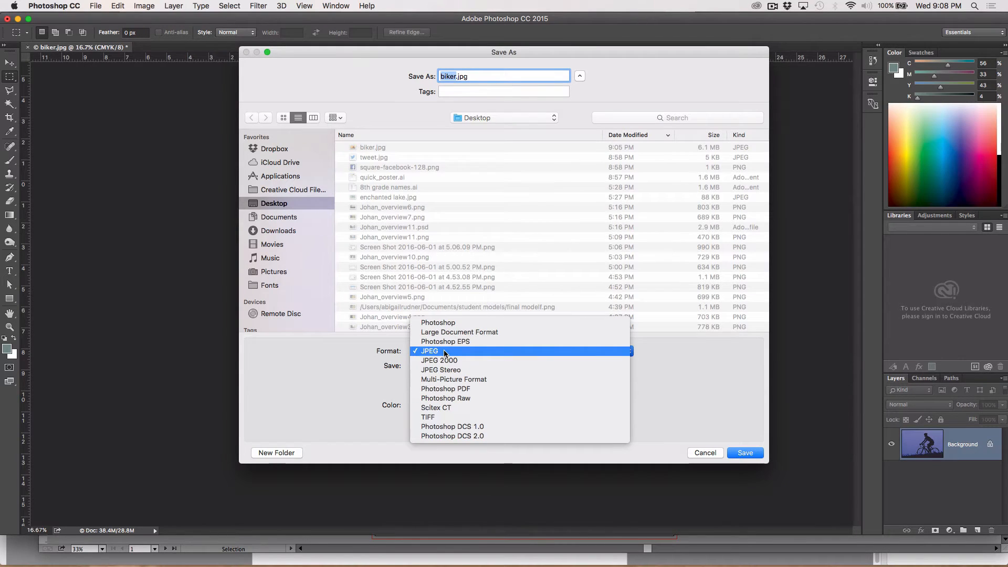
left_click(441, 418)
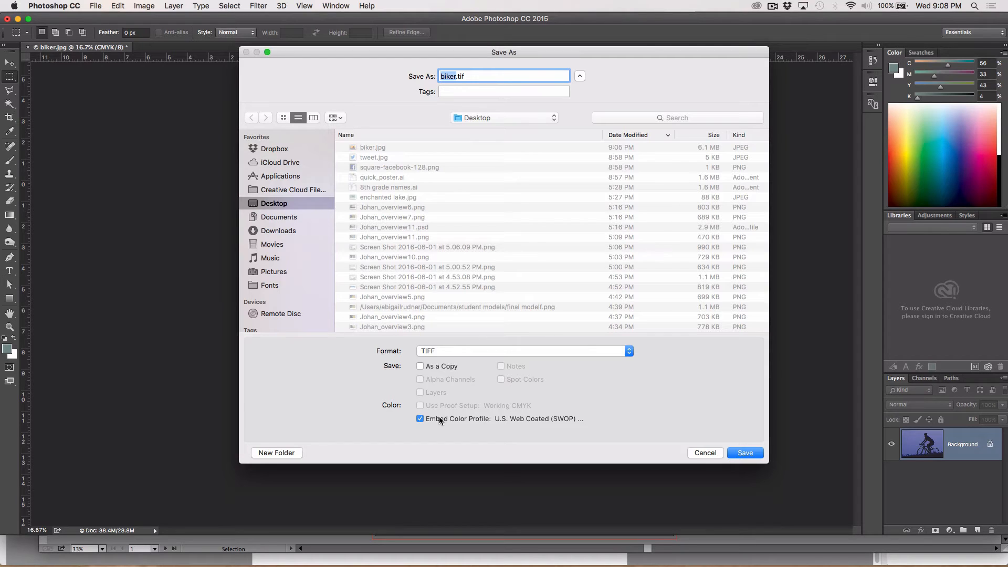
left_click(740, 455)
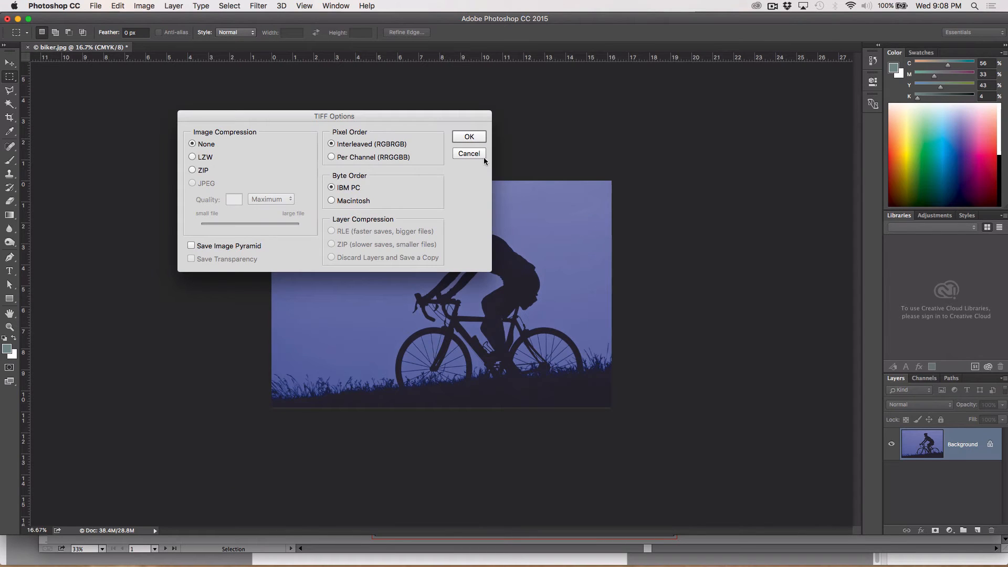
left_click(477, 135)
key("x")
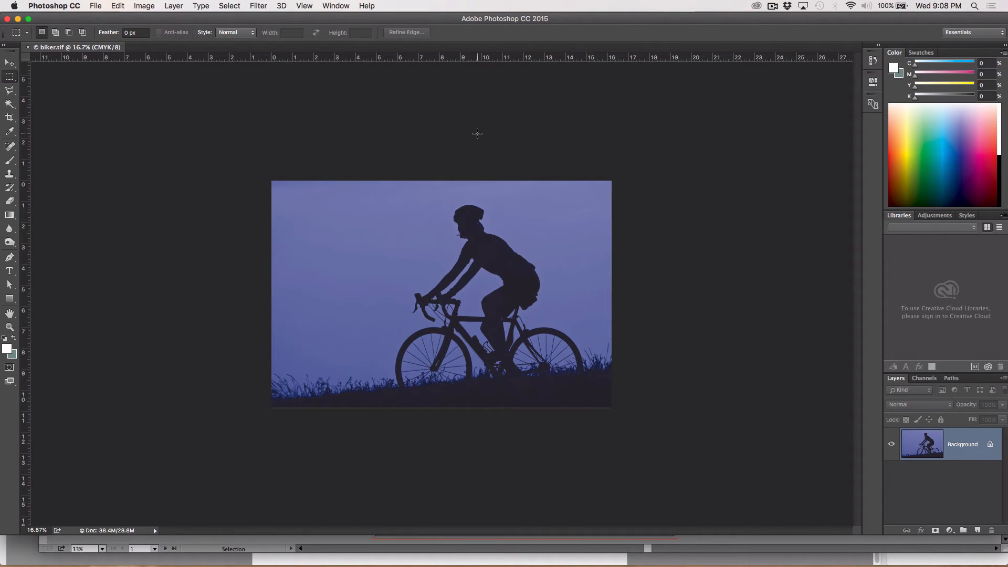
Switch to Illustrator and place biker.tif from the Desktop across the poster's lower part, about 24.8 by 16.5 in
key("super+Tab")
key("super+Tab")
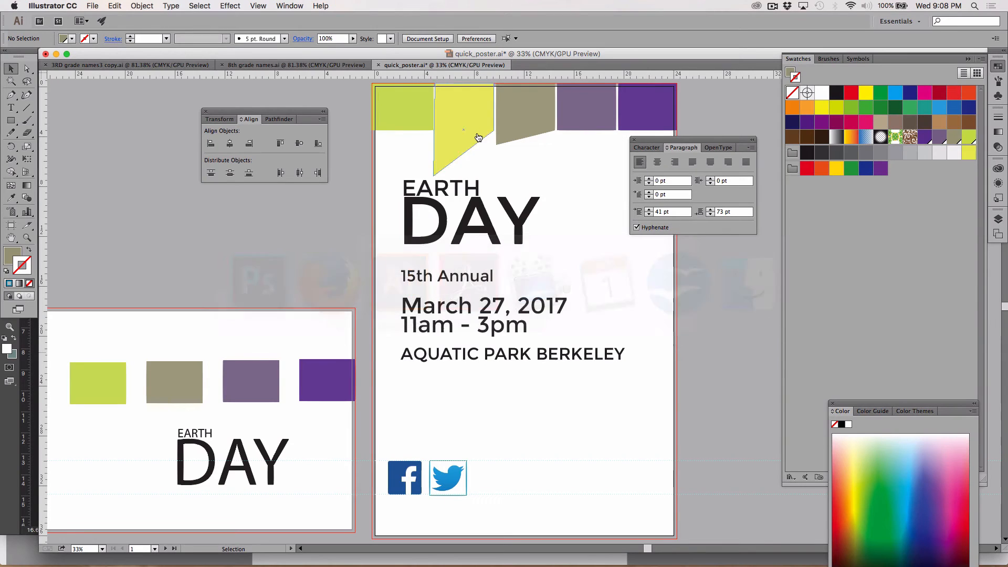
left_click(93, 5)
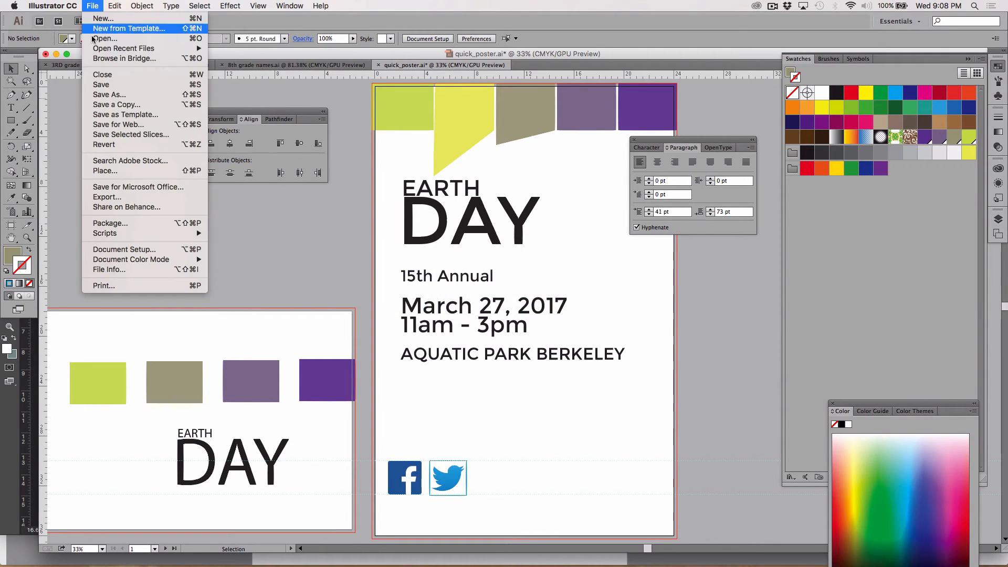
left_click(116, 174)
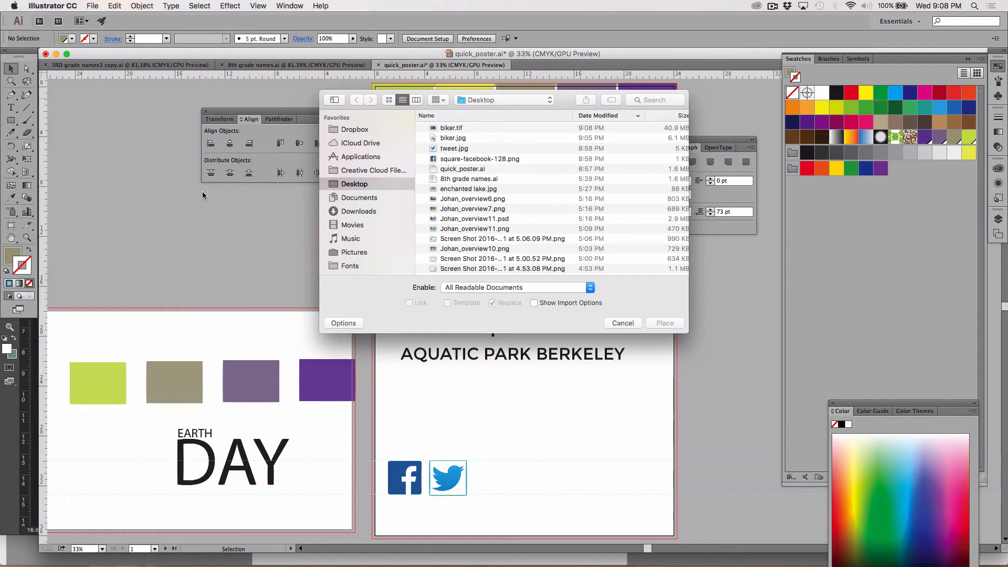
left_click(444, 128)
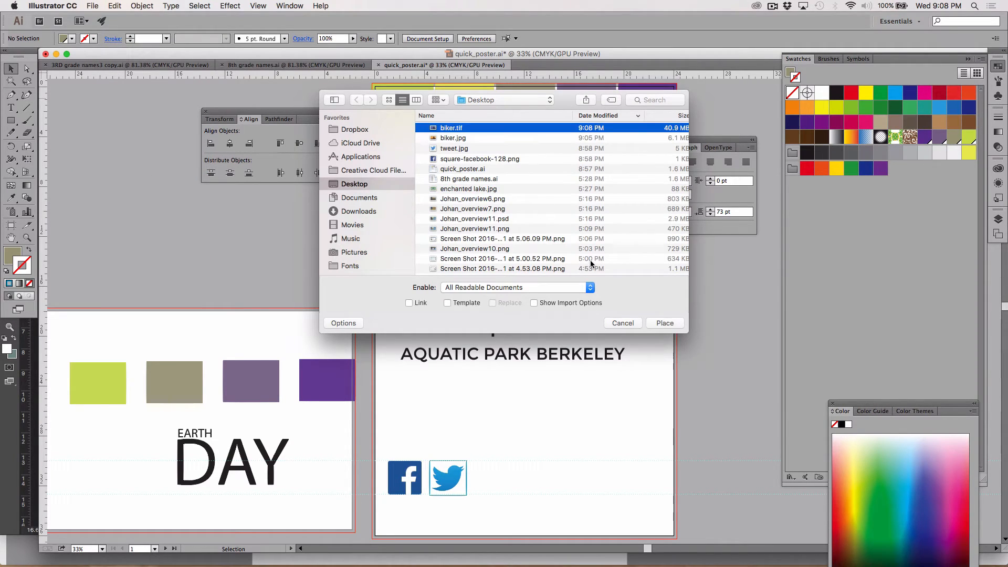
left_click(663, 323)
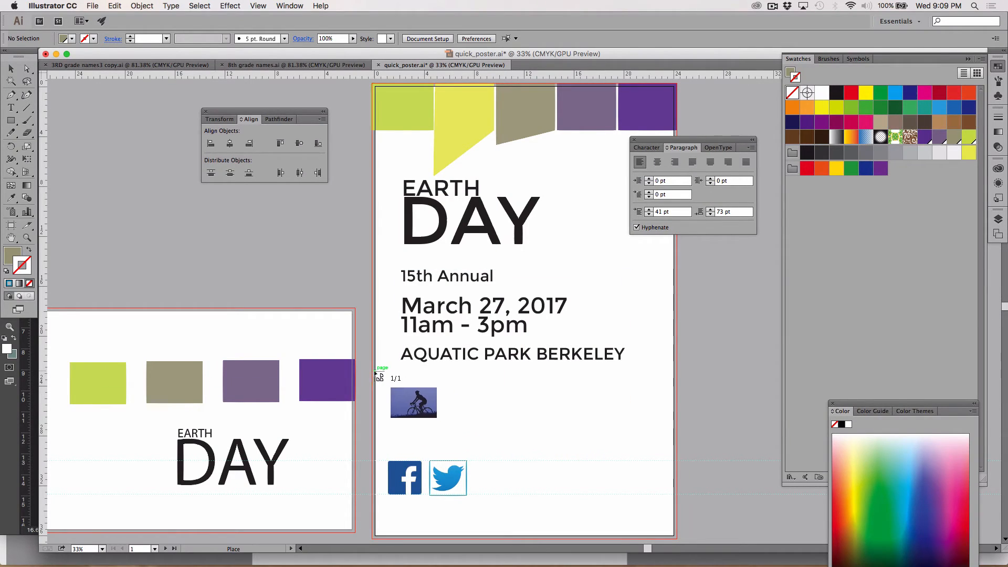
left_click_drag(569, 415, 730, 514)
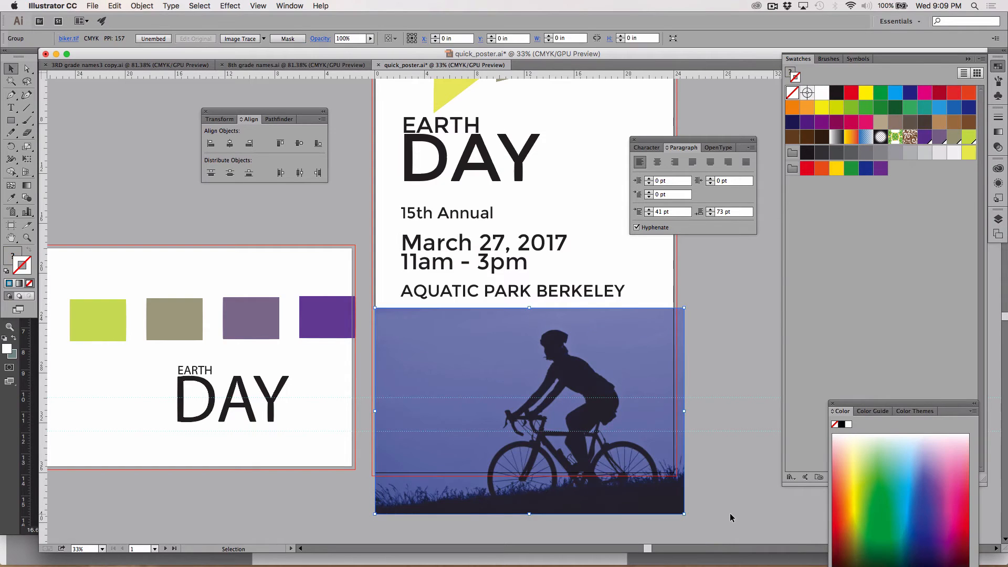
Nudge the biker image left to the poster's bleed edge and slightly up
key("Left")
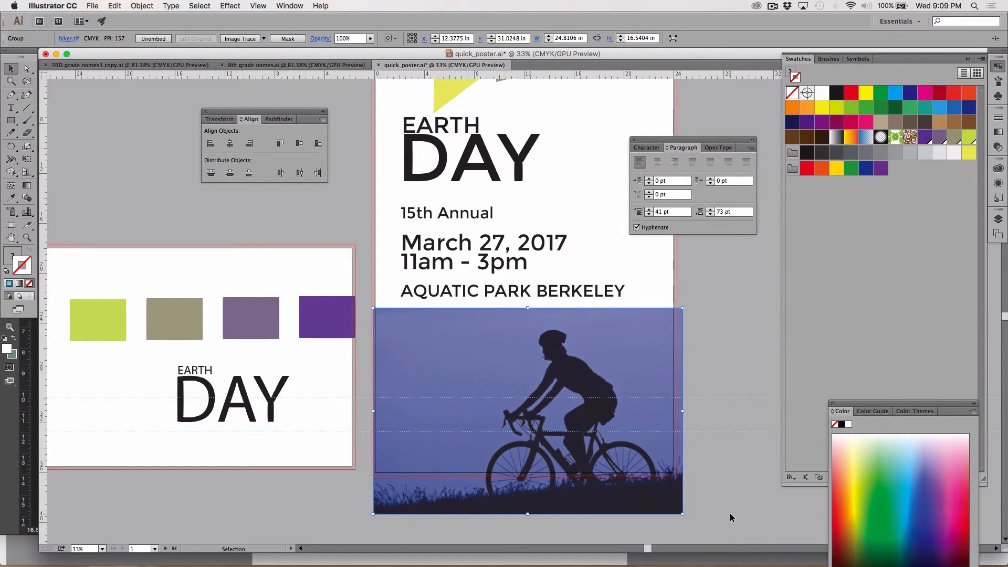
key("Left")
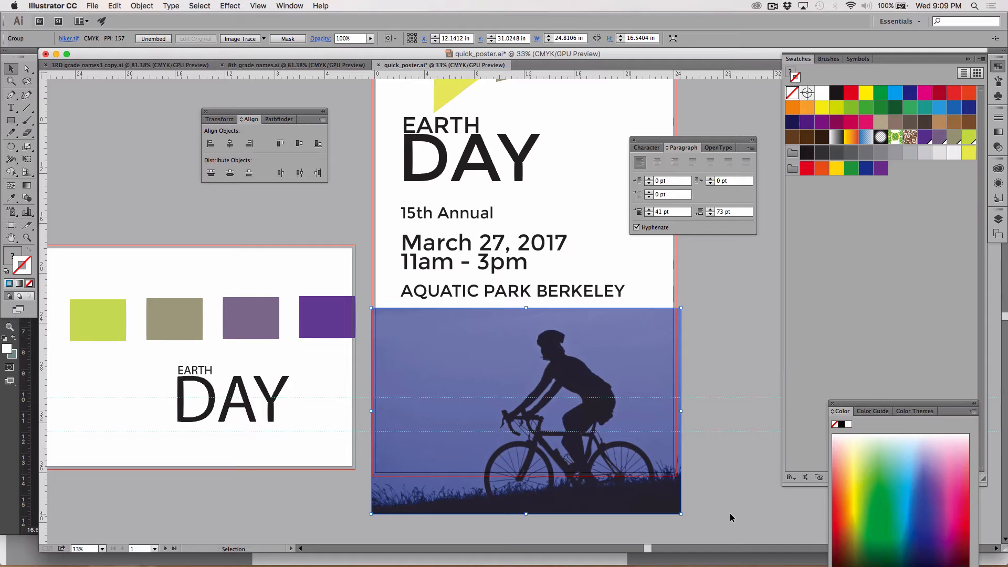
key("Left")
key("shift+Up")
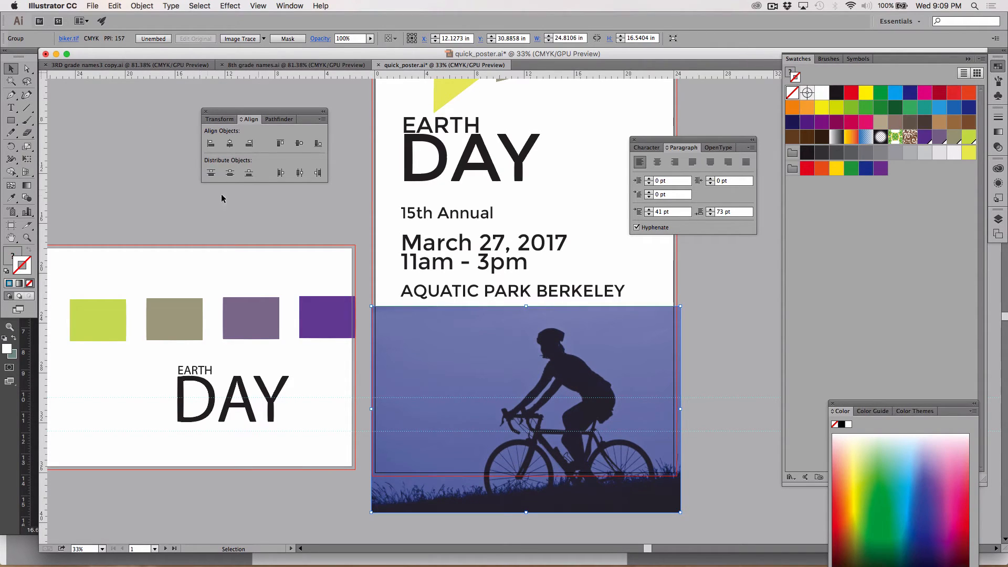
Create a 2.9444 by 2.7676 in rectangle on the empty pasteboard beside the poster
left_click(11, 121)
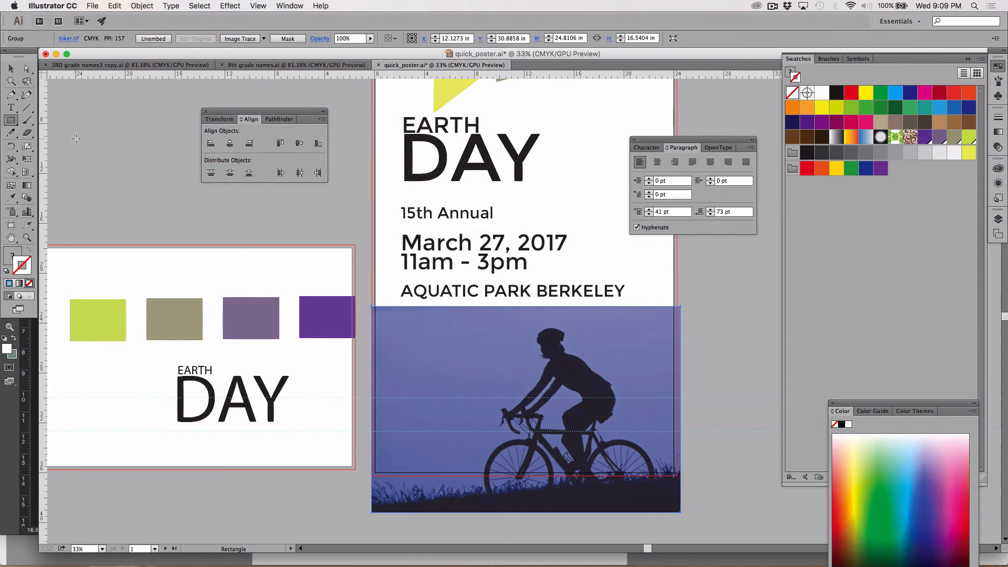
left_click(76, 139)
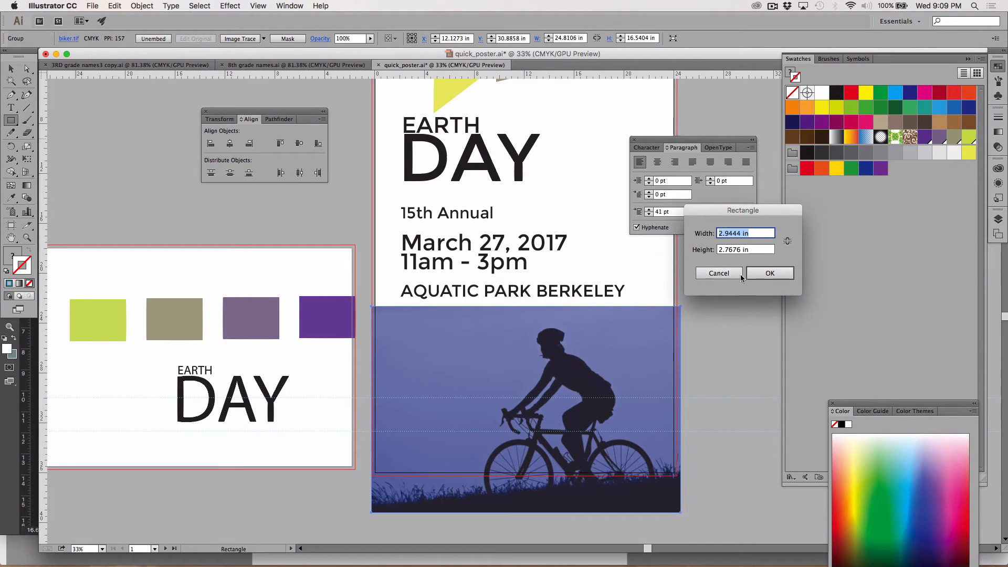
left_click(766, 274)
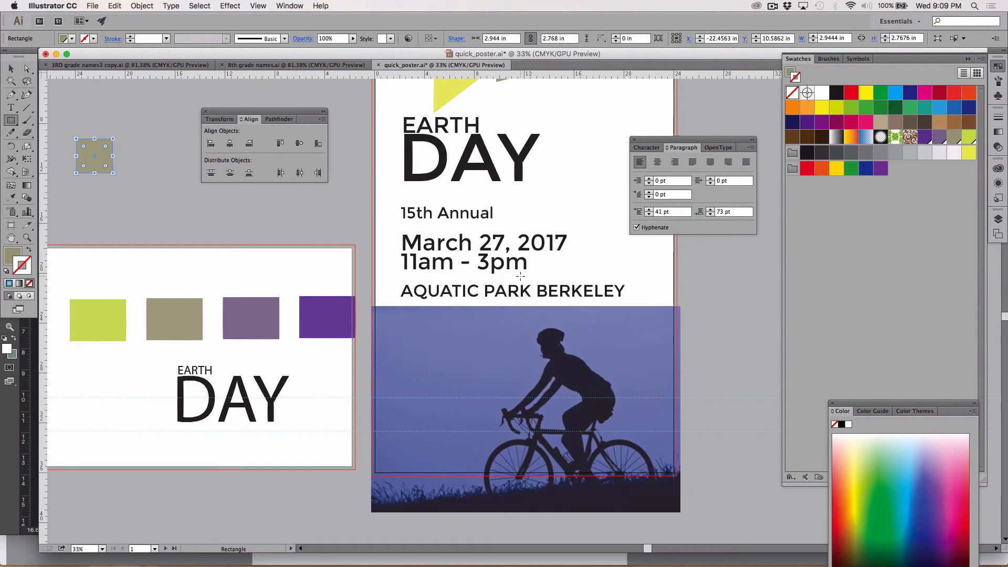
Fill the new rectangle with white, FFFFFF, and deselect it
left_click(12, 255)
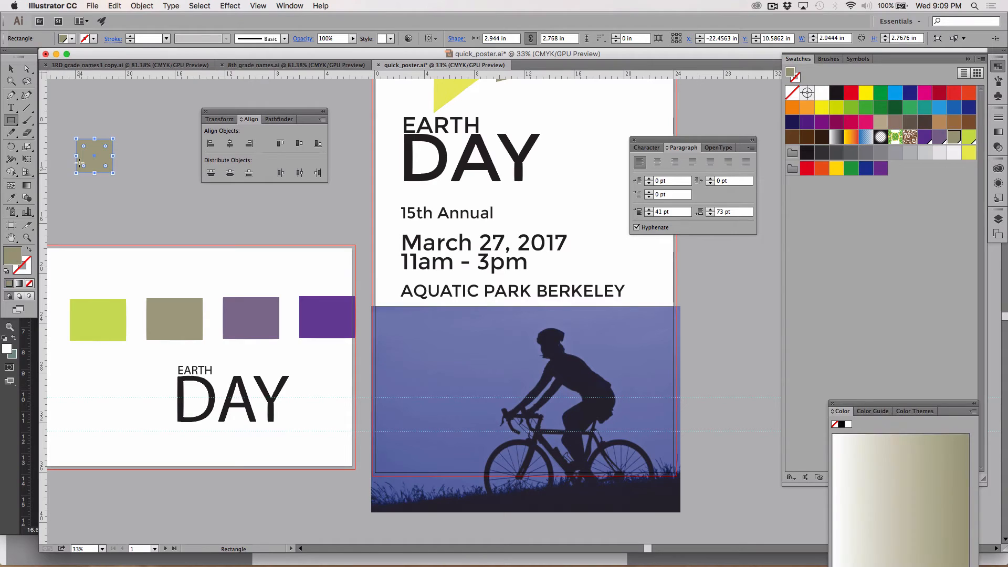
double_click(17, 259)
type("FFFFFF")
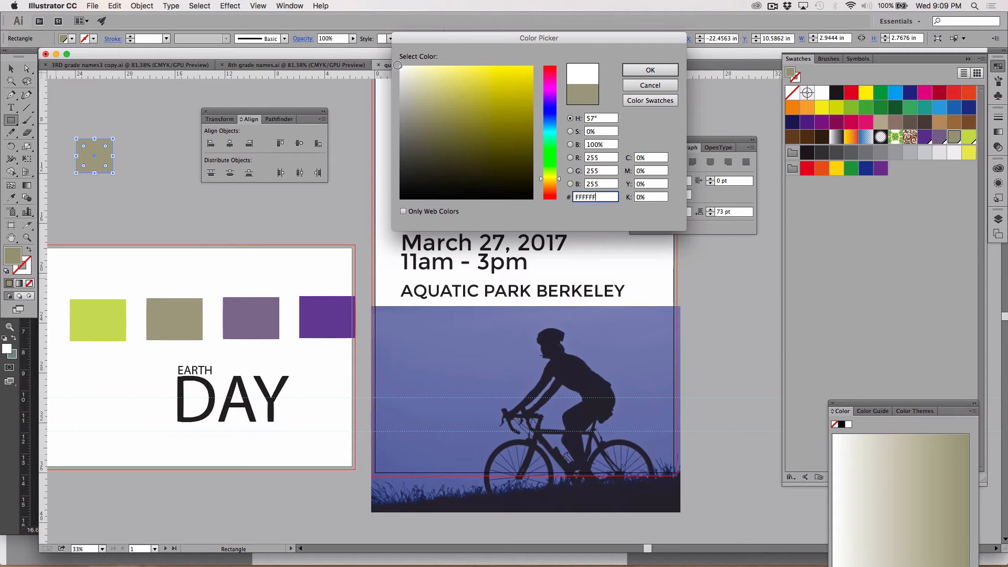
left_click(650, 70)
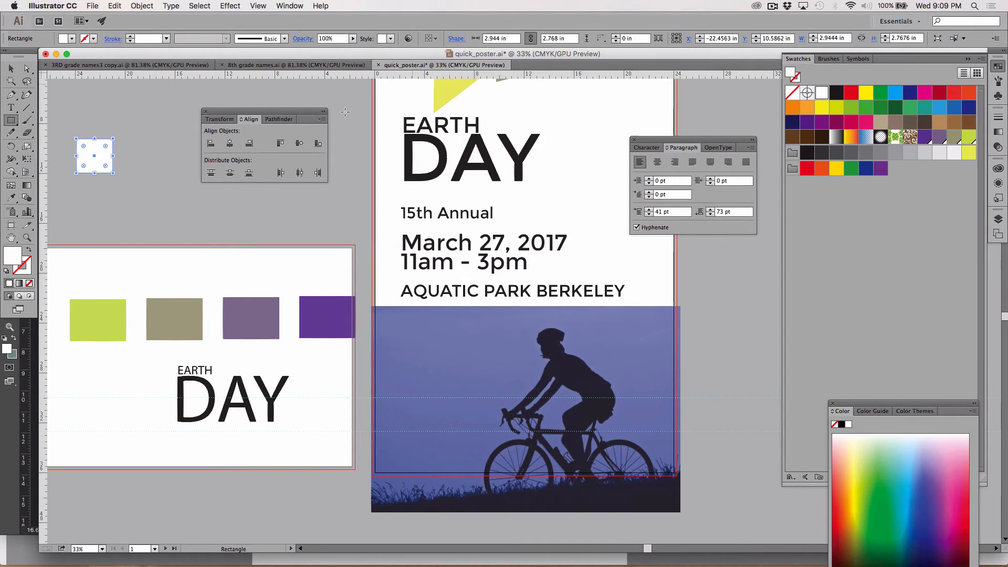
left_click(10, 68)
left_click(108, 112)
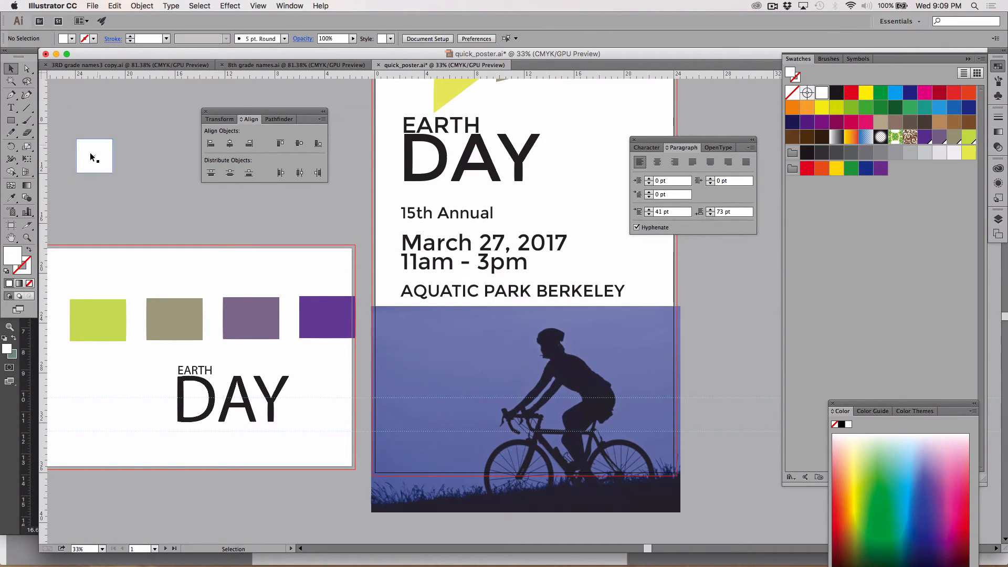
Move the rectangle over the biker image's overhang below the poster and stretch it to about 29.5 by 3.2 in
left_click_drag(94, 156, 95, 164)
left_click_drag(111, 263, 720, 500)
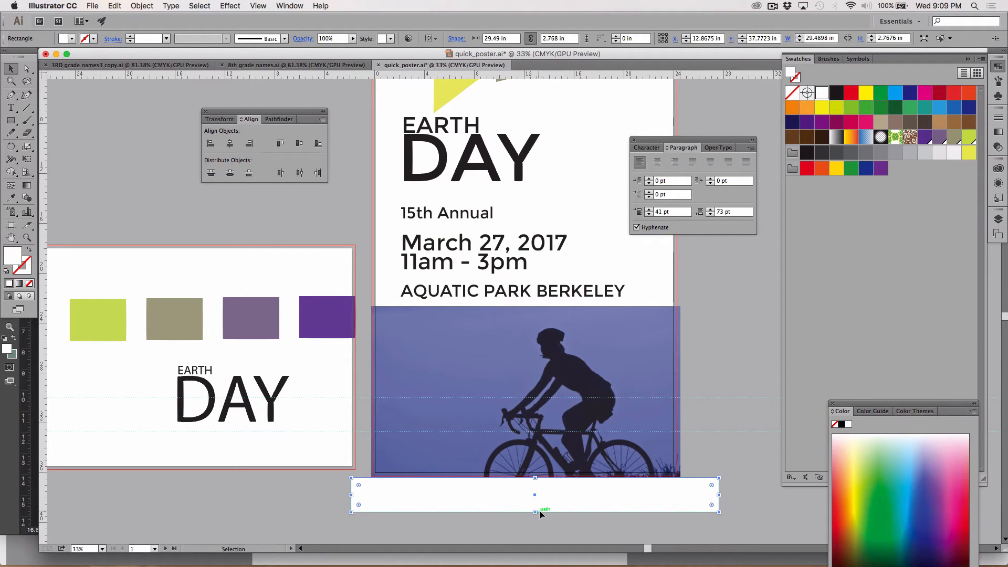
left_click_drag(536, 512, 536, 519)
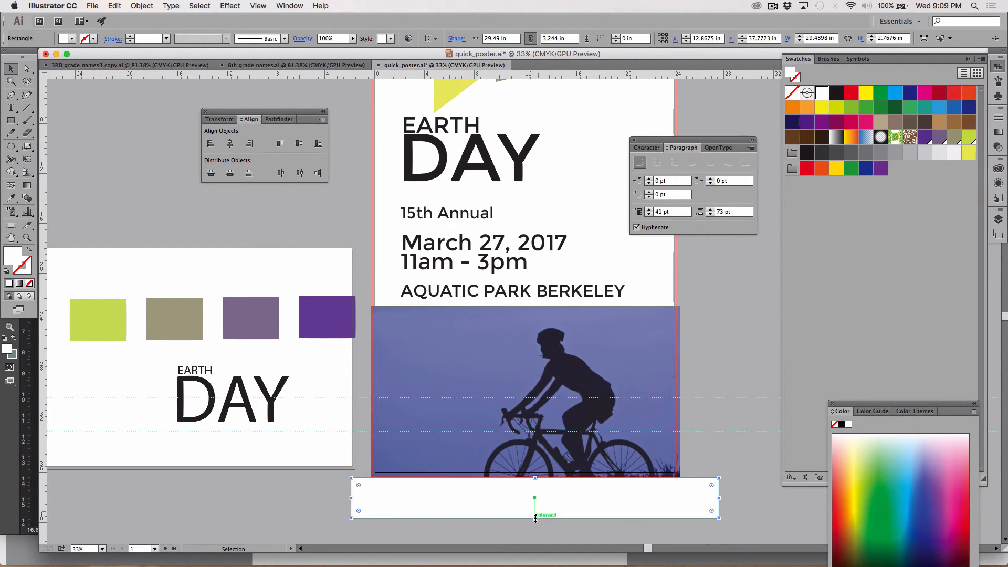
Fill the covering rectangle with the pasteboard gray sampled by the Eyedropper, and deselect it
key("i")
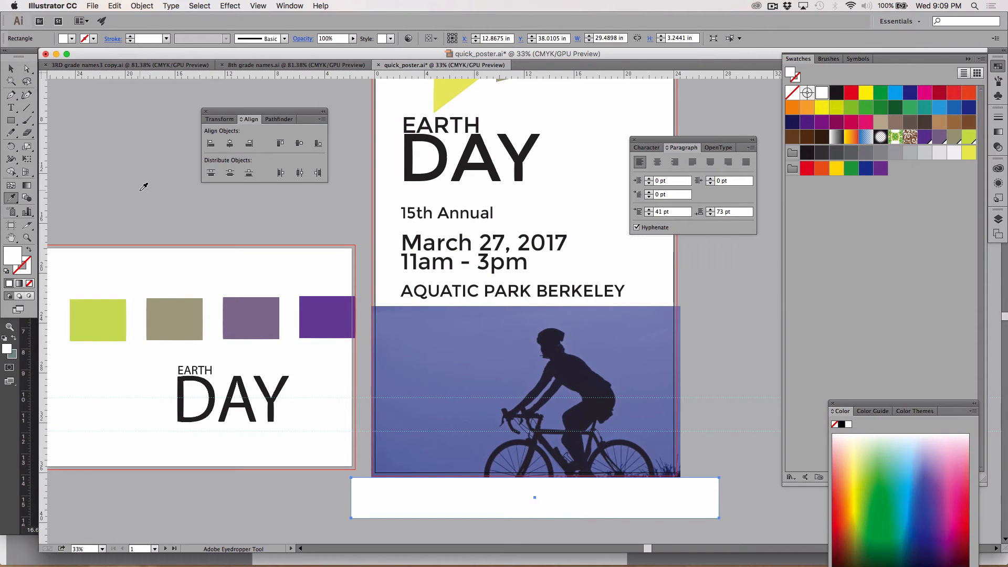
left_click(139, 188)
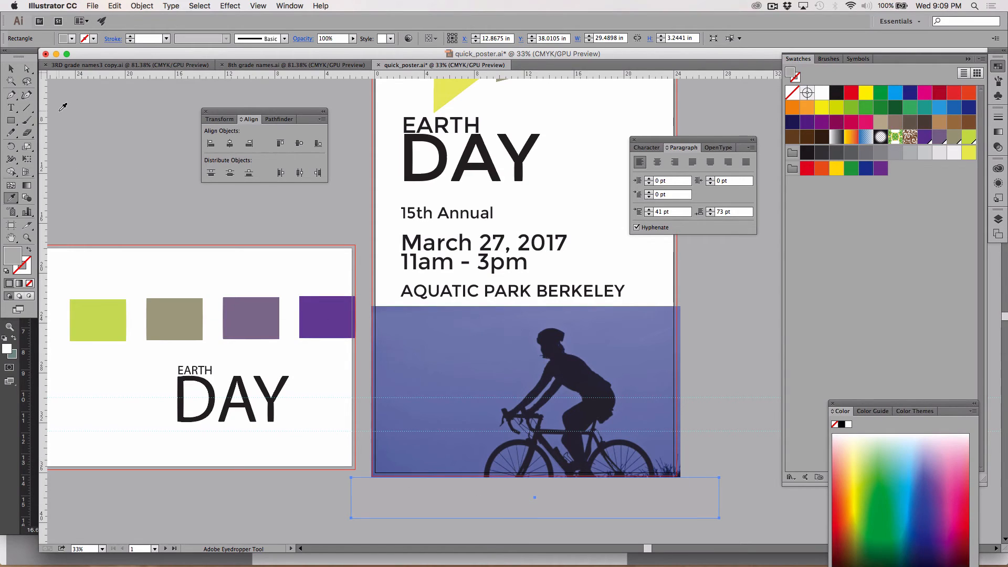
key("v")
left_click(12, 68)
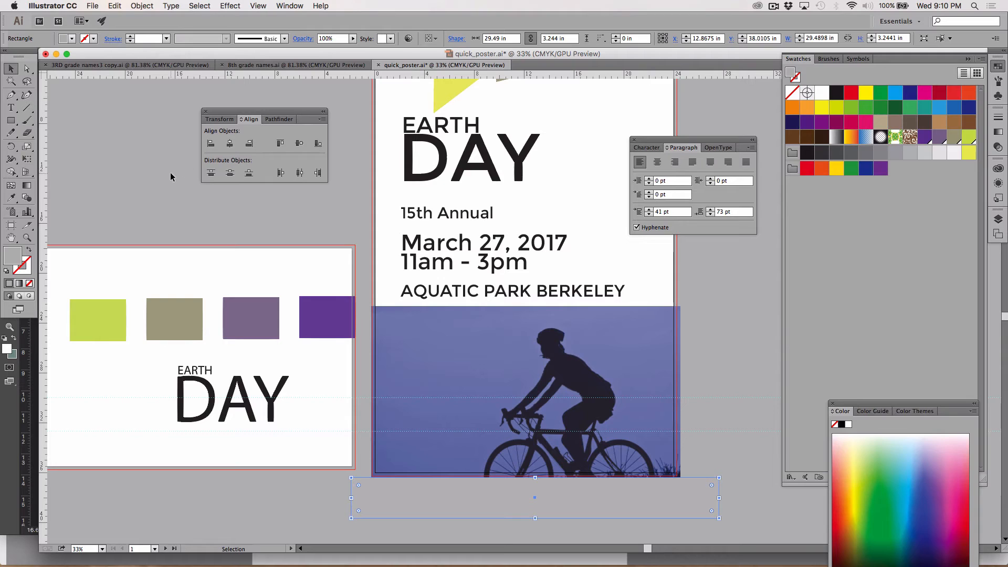
left_click(170, 177)
Move the event details text onto the biker image, then cut it and paste it in front of the image
scroll(364, 221, "up", 2)
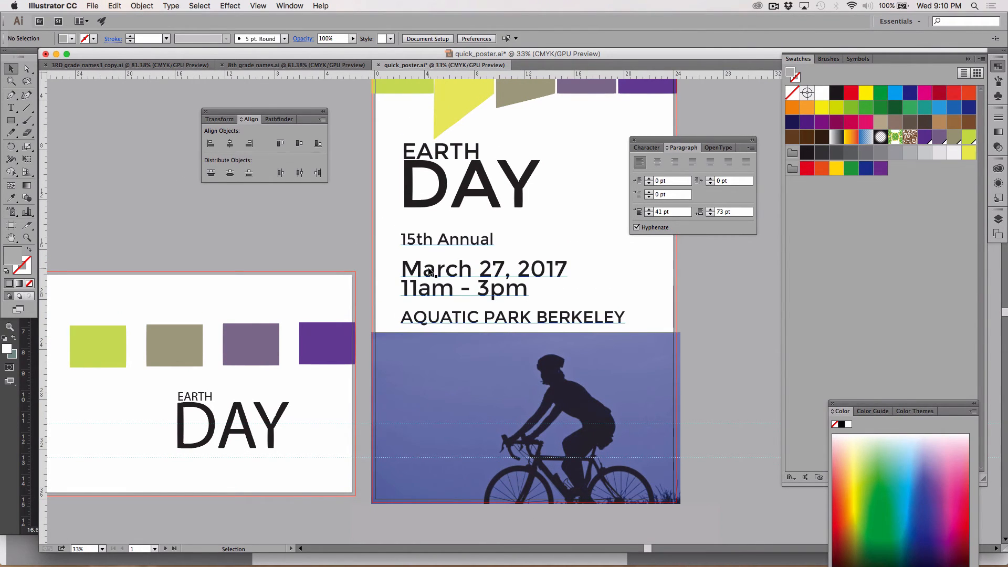
left_click_drag(429, 272, 417, 388)
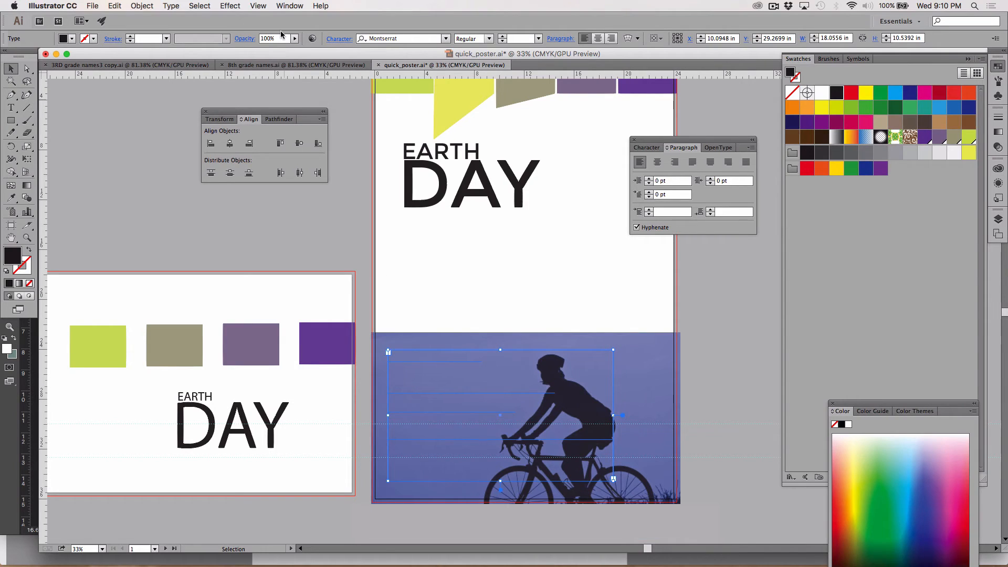
left_click(118, 7)
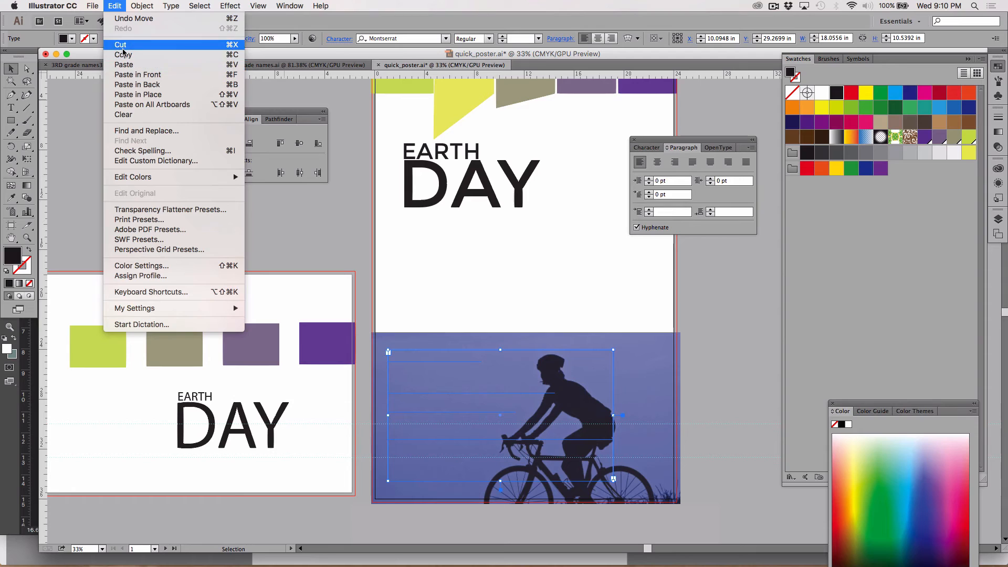
left_click(121, 45)
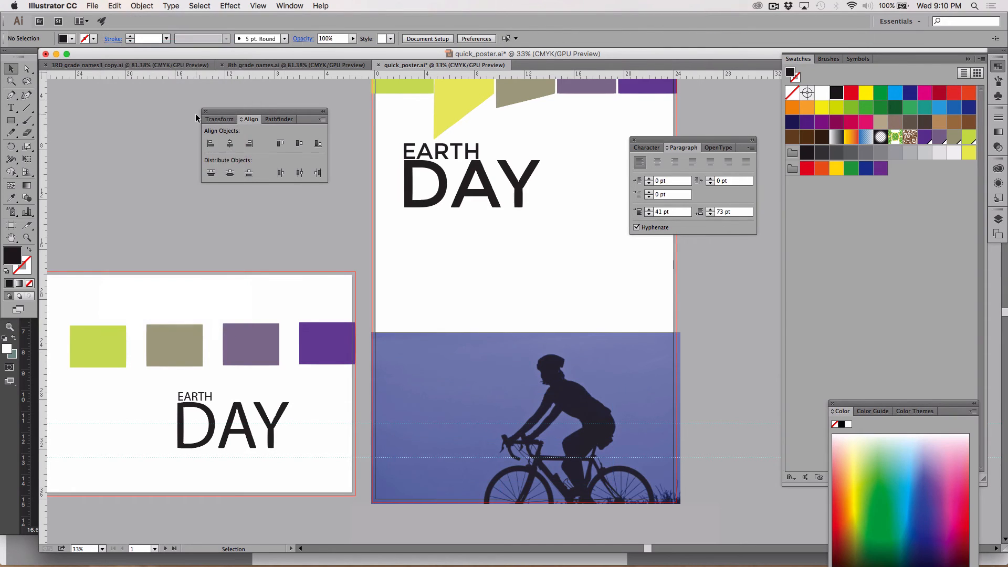
left_click(432, 360)
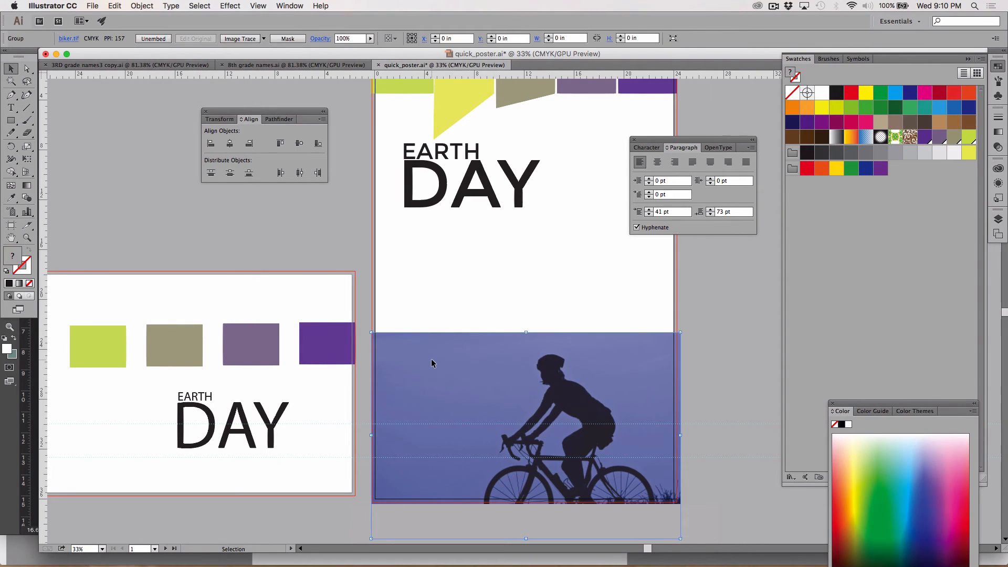
left_click(118, 5)
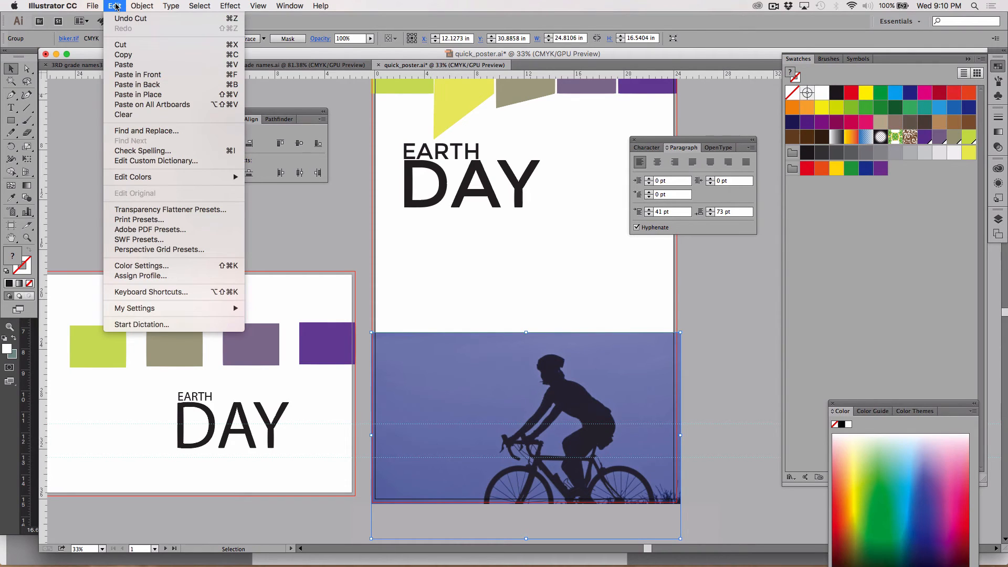
left_click(140, 74)
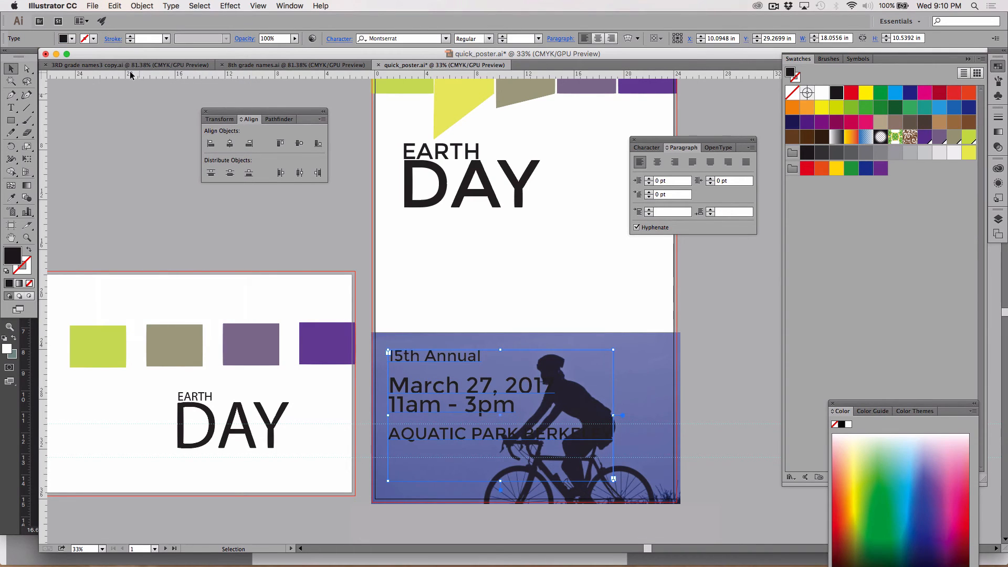
Scale the event details text block down to about 11 by 6.4 in
scroll(180, 180, "down", 2)
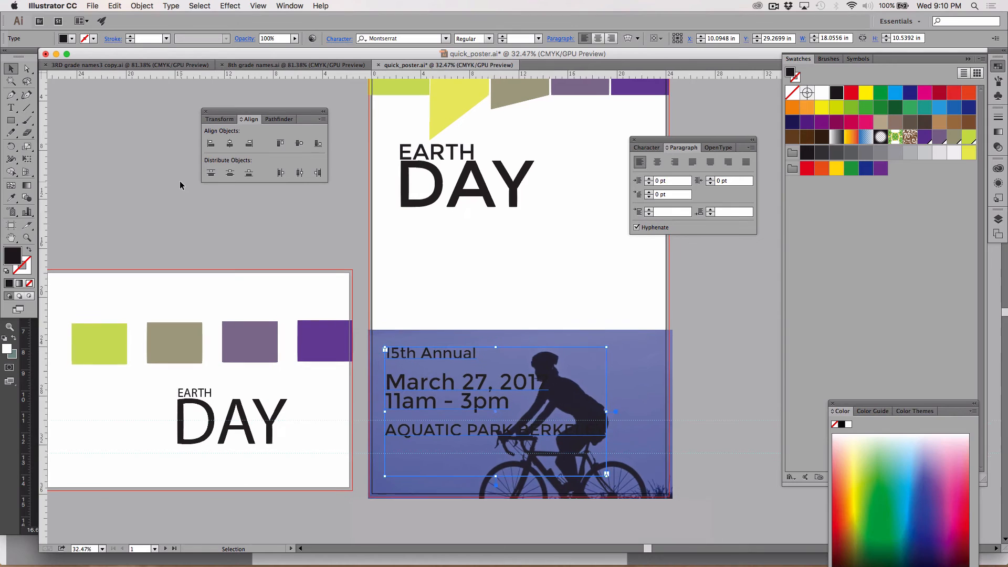
key("s")
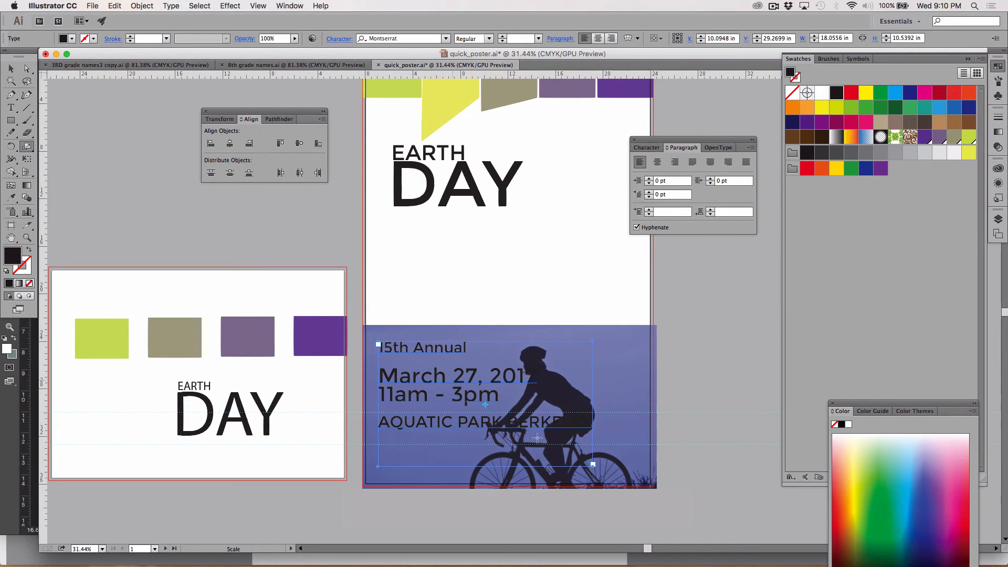
left_click_drag(611, 479, 573, 446)
Nudge the event details text into the open sky at the biker image's upper left, clear of the rider
key("Left")
key("Left")
key("Left")
key("Left")
key("Left")
key("Left")
key("Left")
key("Left")
key("Left")
key("Left")
key("Left")
key("Left")
key("Left")
key("Left")
key("Left")
key("Left")
key("Left")
key("Left")
key("Left")
key("Left")
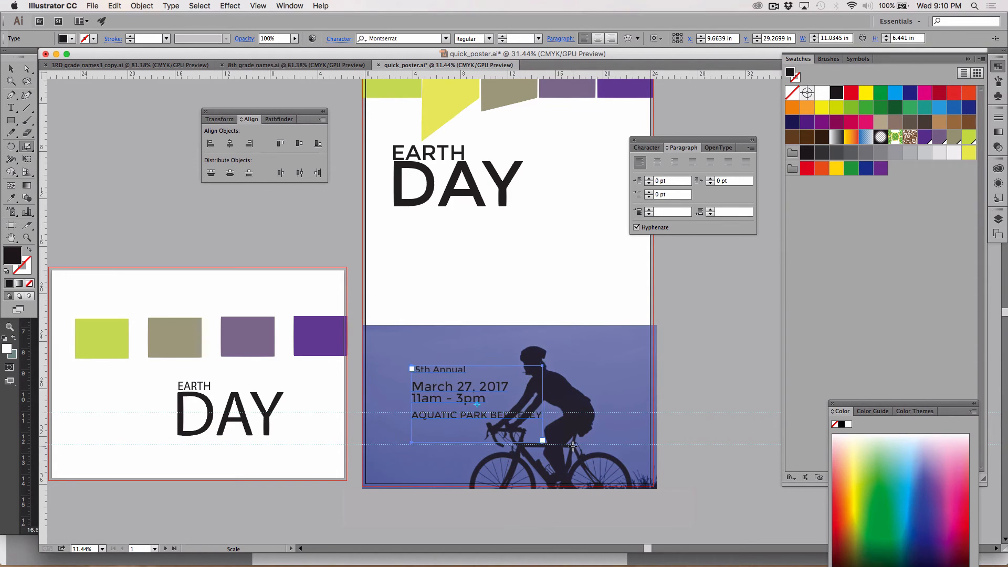
key("Left")
key("Left")
key("Left")
key("Left")
key("Left")
key("Left")
key("Left")
key("Left")
key("Left")
key("Left")
key("Left")
key("Left")
key("Left")
key("Left")
key("Left")
key("Left")
key("Left")
key("Left")
key("Left")
key("Left")
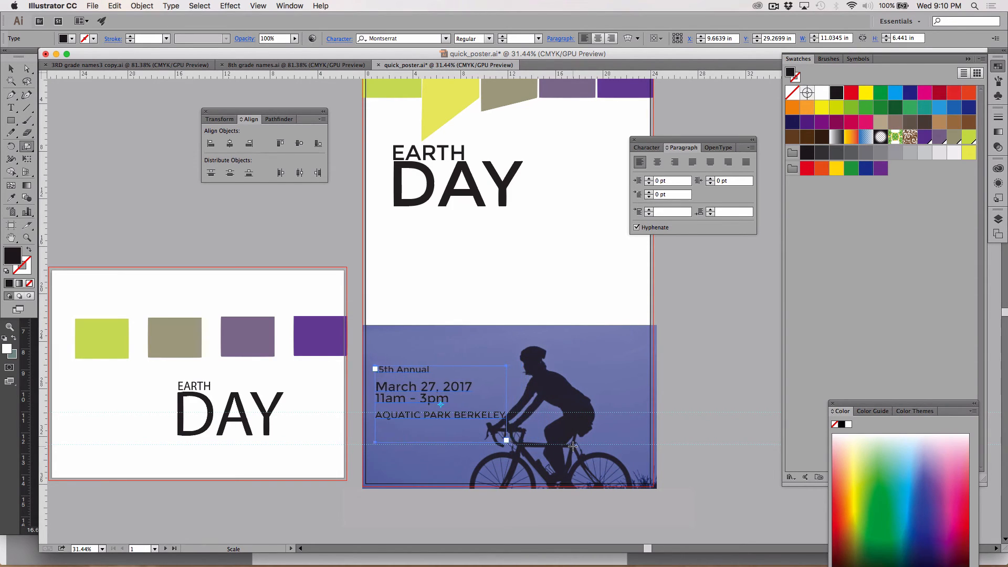
key("Up")
key("Up")
key("Up")
key("Up")
key("Up")
key("Up")
key("Up")
key("Up")
key("Up")
key("Up")
key("Up")
key("Up")
key("Up")
key("Up")
key("Up")
key("Up")
key("Up")
key("Up")
key("Up")
key("Up")
key("Up")
key("Up")
key("Up")
key("Up")
key("Up")
key("Up")
key("Up")
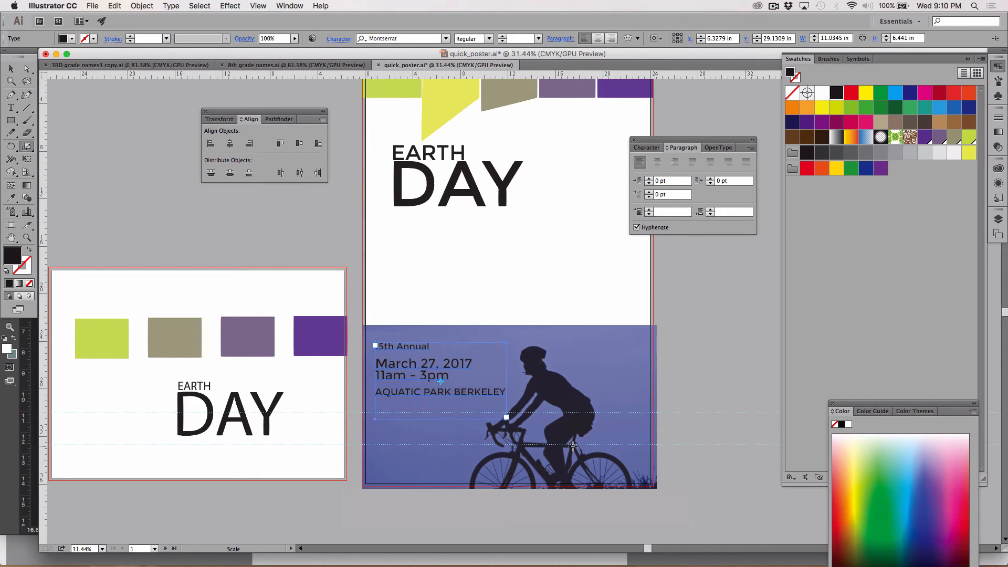
key("Right")
key("Right")
key("Right")
key("Right")
key("Right")
key("Right")
key("Right")
key("Right")
key("Right")
key("Right")
key("Right")
key("Right")
key("Right")
key("Right")
key("Right")
key("Right")
key("Right")
key("Right")
key("Right")
key("Right")
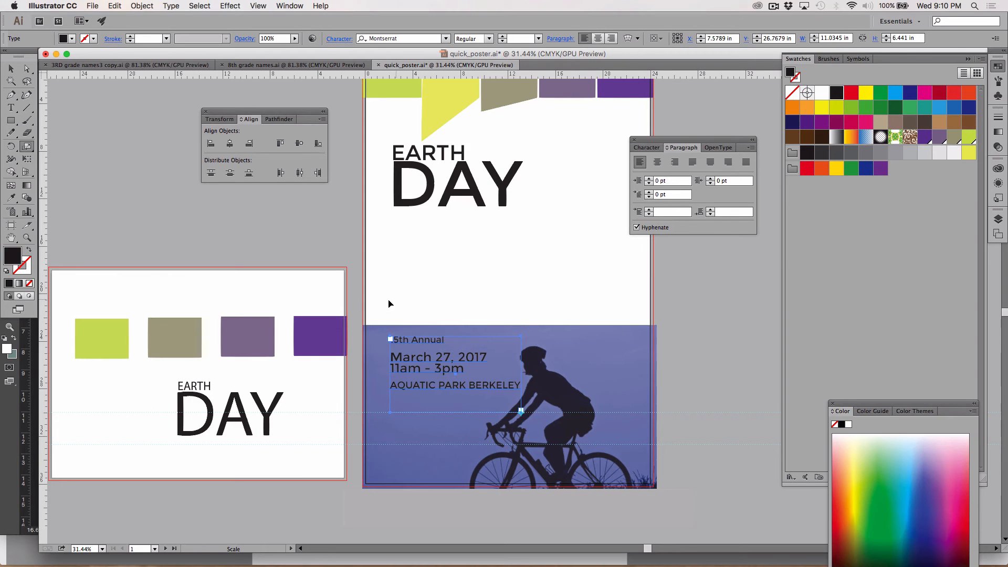
Enlarge the event details text block to about 13.5 by 7.9 in and nudge it down and right within the image
left_click_drag(380, 313, 350, 285)
key("shift+Down")
key("shift+Down")
key("shift+Right")
key("shift+Right")
key("shift+Right")
key("shift+Right")
key("shift+Right")
key("shift+Right")
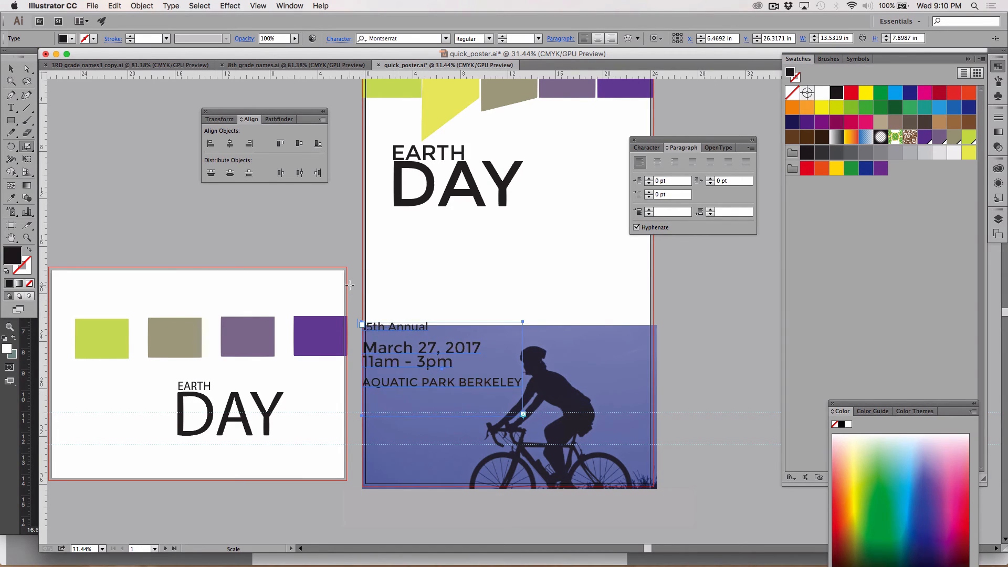
Nudge the event details text block about 1 in right and 1.25 in down, inside the biker image's left edge
key("shift+Down")
key("shift+Down")
key("shift+Down")
key("shift+Down")
key("shift+Down")
key("shift+Down")
key("shift+Down")
key("shift+Down")
key("shift+Down")
key("shift+Down")
key("shift+Right")
key("shift+Right")
key("shift+Right")
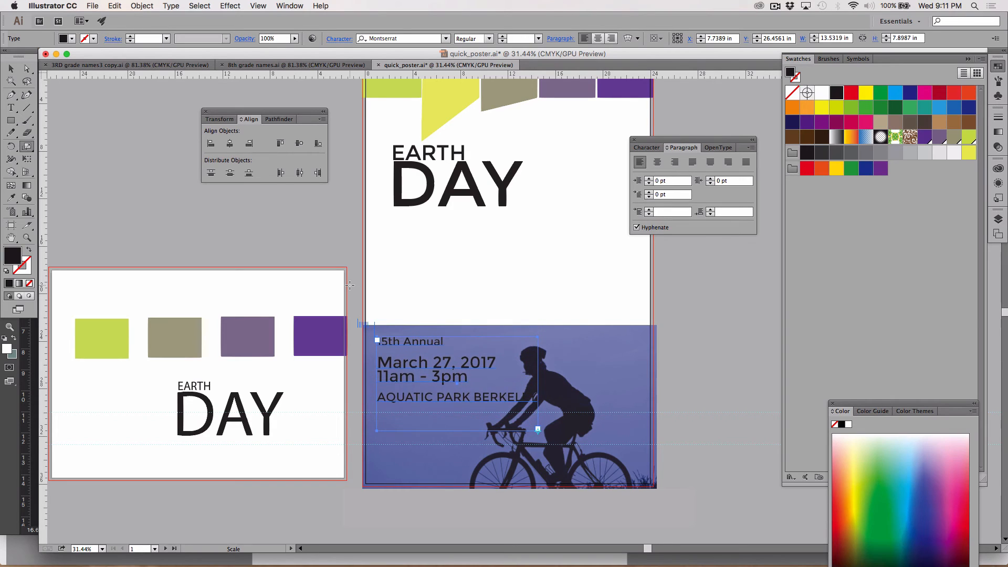
key("shift+Left")
key("shift+Left")
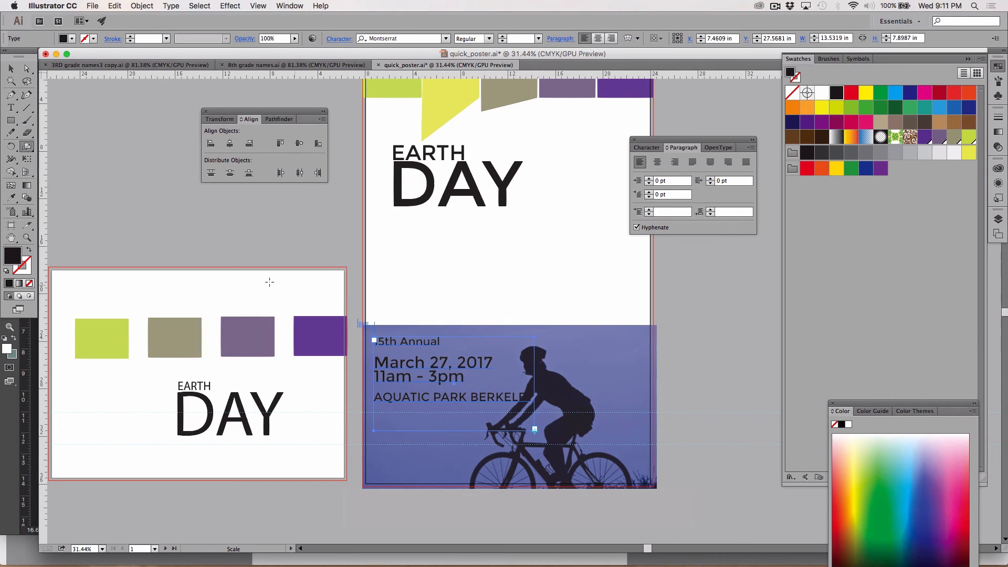
Recolor all the event details text to white (FFFFFF) and deselect it
left_click(15, 107)
left_click_drag(530, 395, 379, 268)
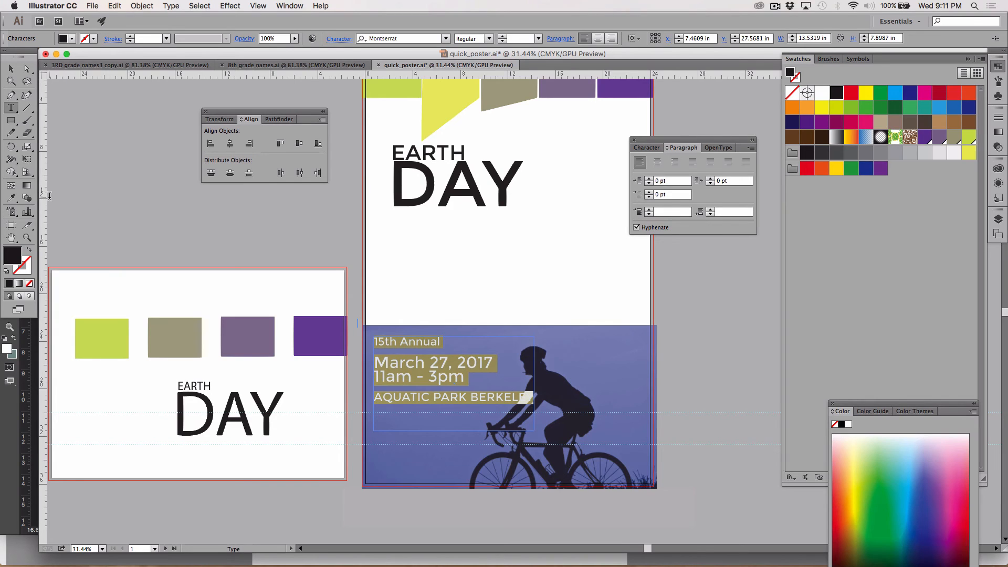
double_click(13, 258)
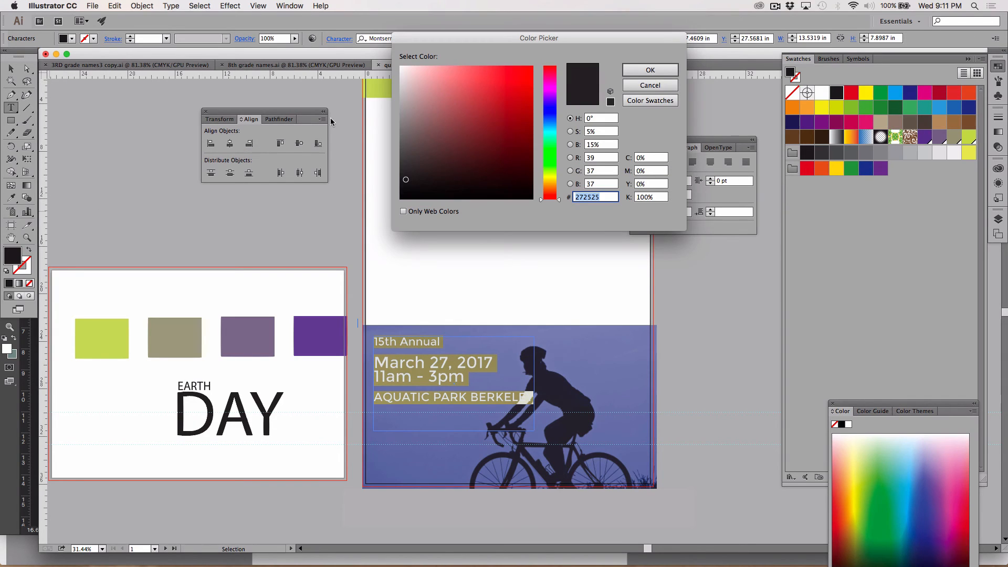
type("F4F4F4")
left_click_drag(397, 70, 394, 65)
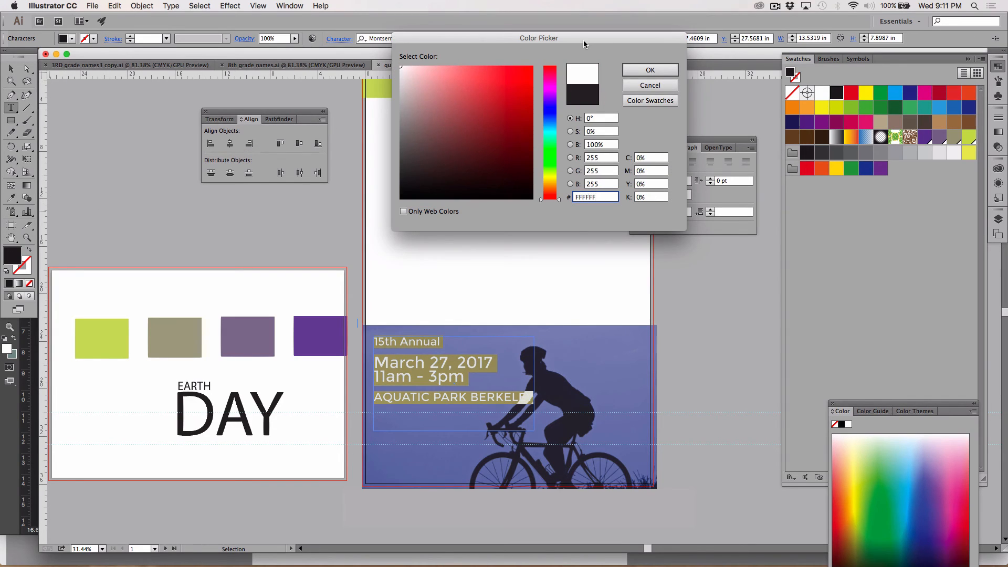
left_click(649, 68)
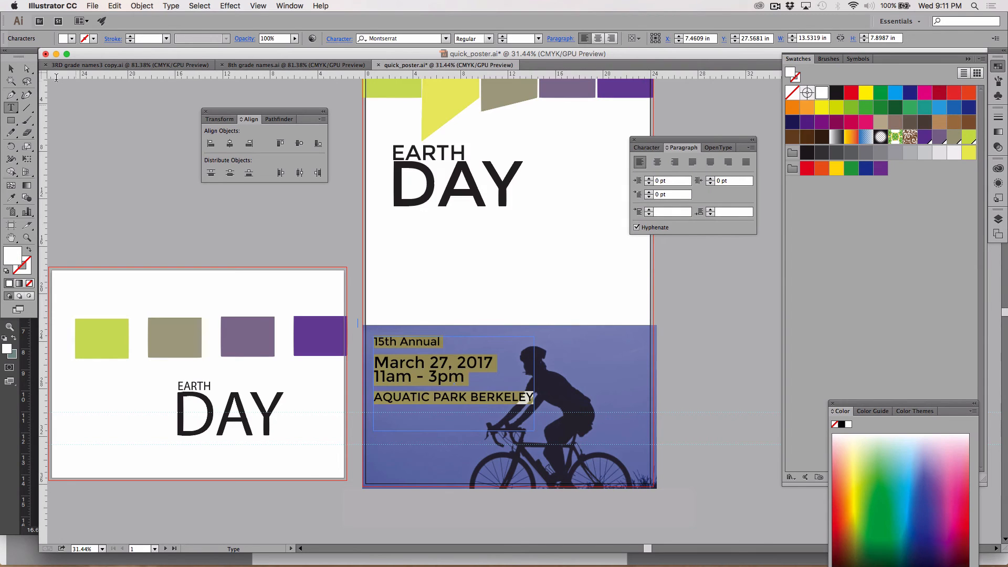
left_click(10, 69)
left_click(103, 181)
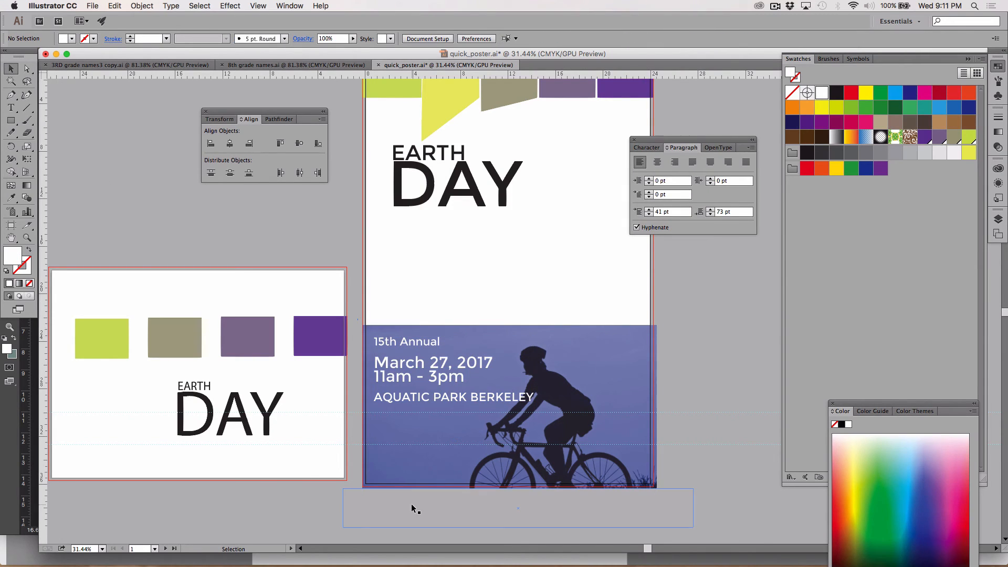
Cut the event details text and biker image together and paste them behind all other artwork, including the social icons
mouse_move(637, 565)
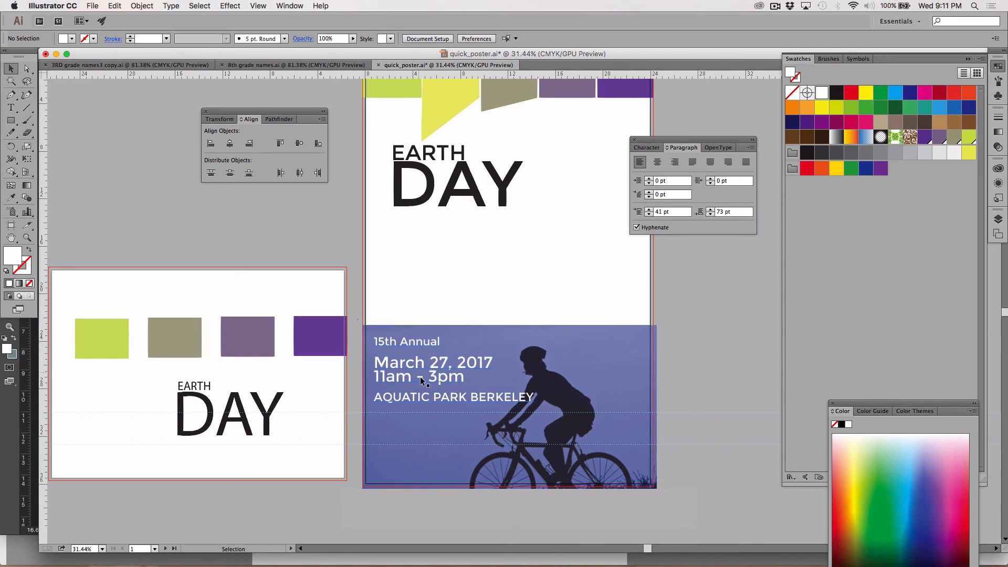
left_click(413, 364)
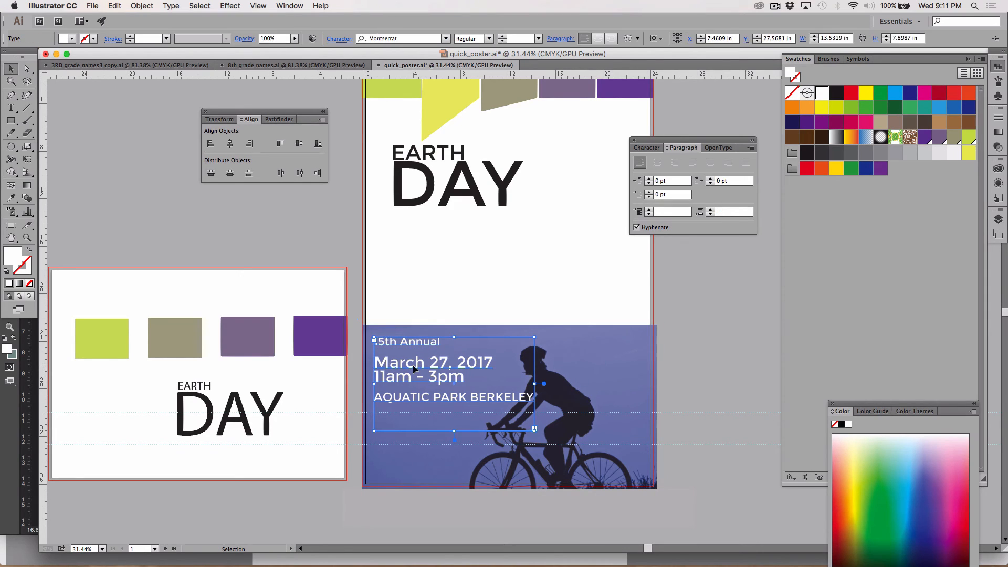
left_click(623, 359, "shift")
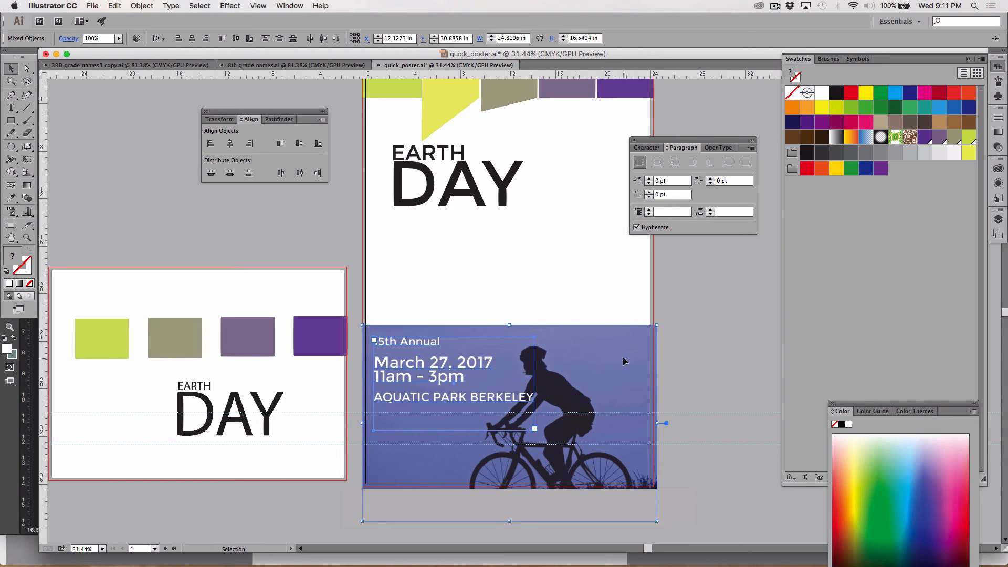
key("Delete")
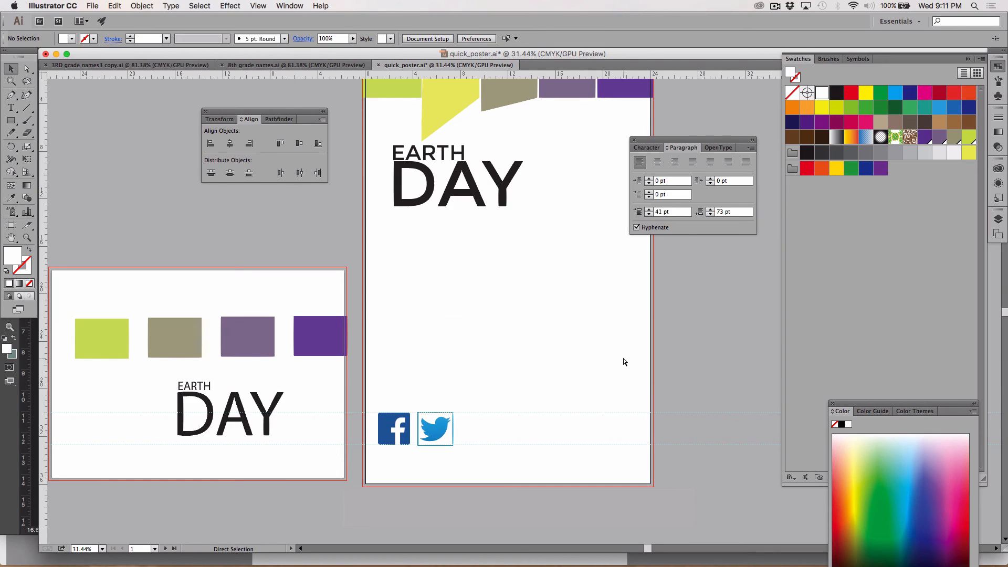
key("super+a")
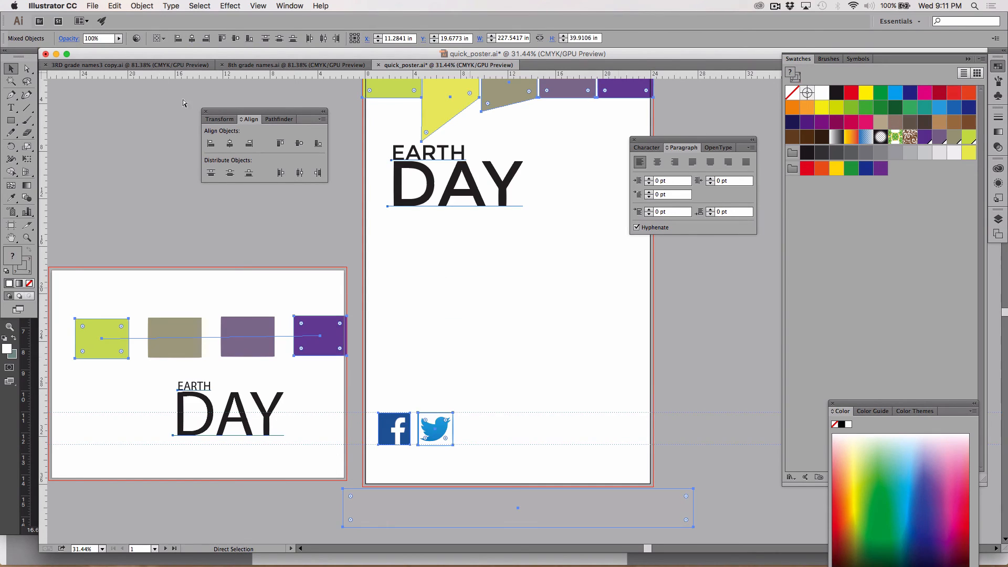
left_click(115, 6)
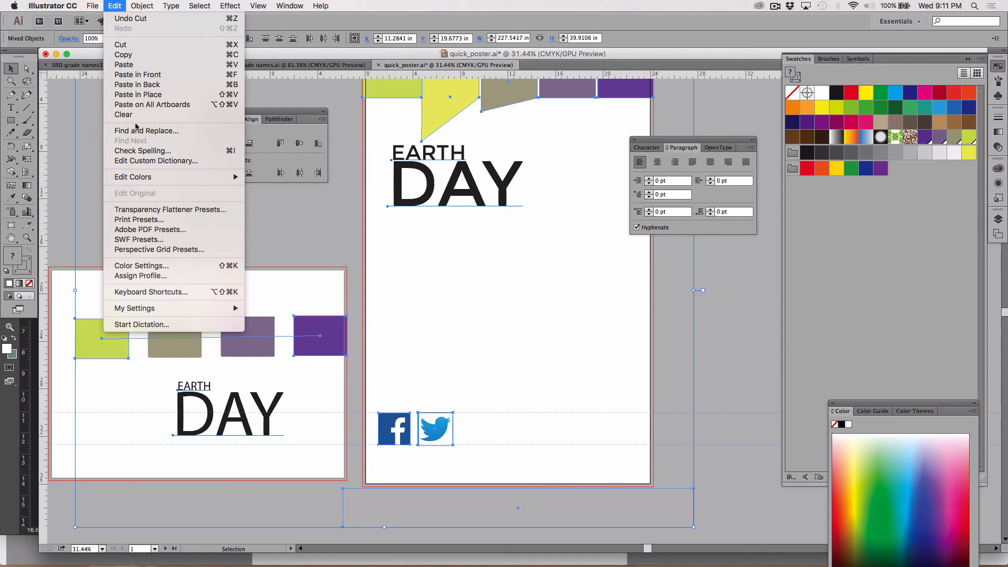
left_click(147, 88)
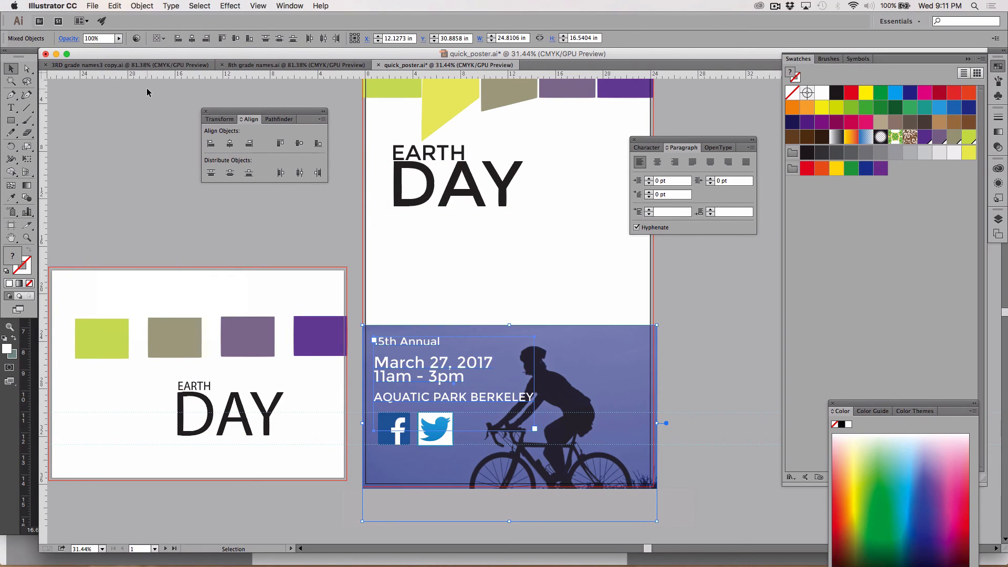
left_click(153, 202)
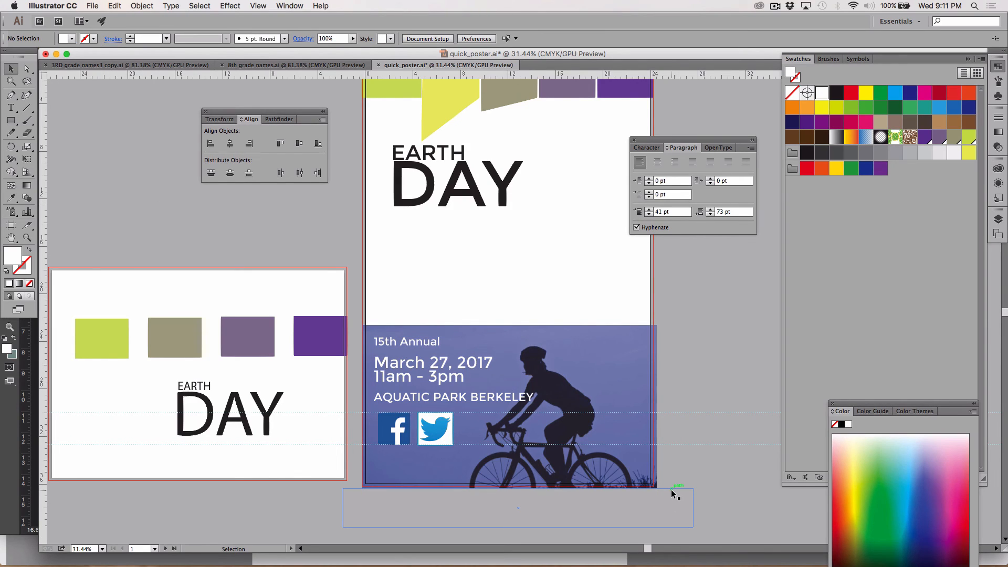
Move the biker image about 2.1 in right, then stretch its left edge back to the bleed for a width of about 27 in
left_click(593, 411)
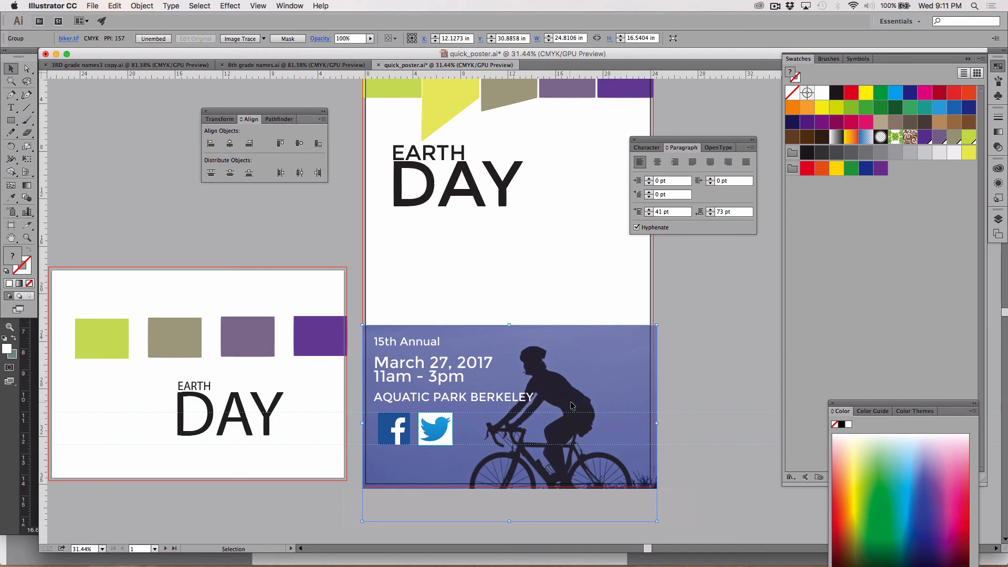
left_click_drag(570, 405, 595, 407)
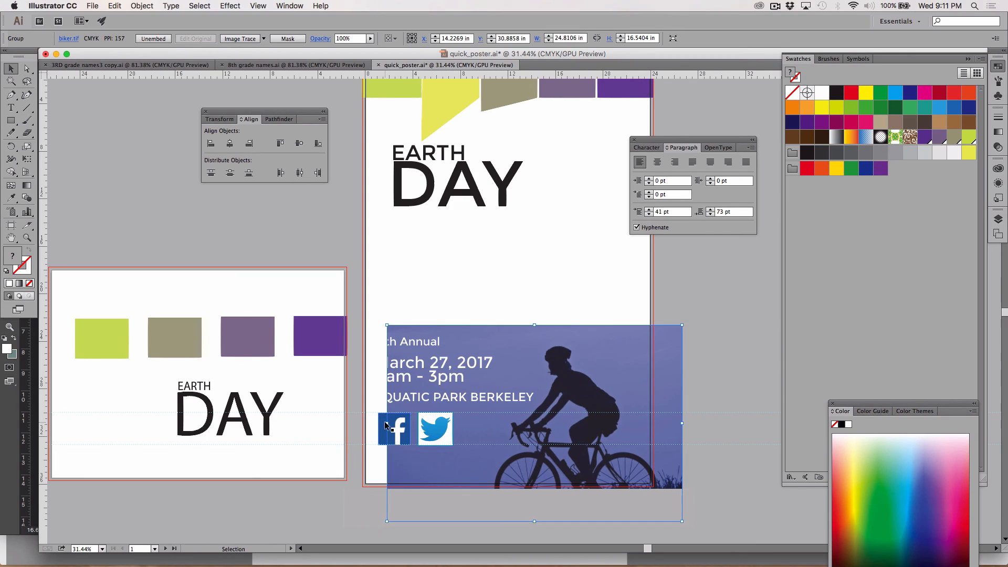
left_click_drag(389, 423, 362, 420)
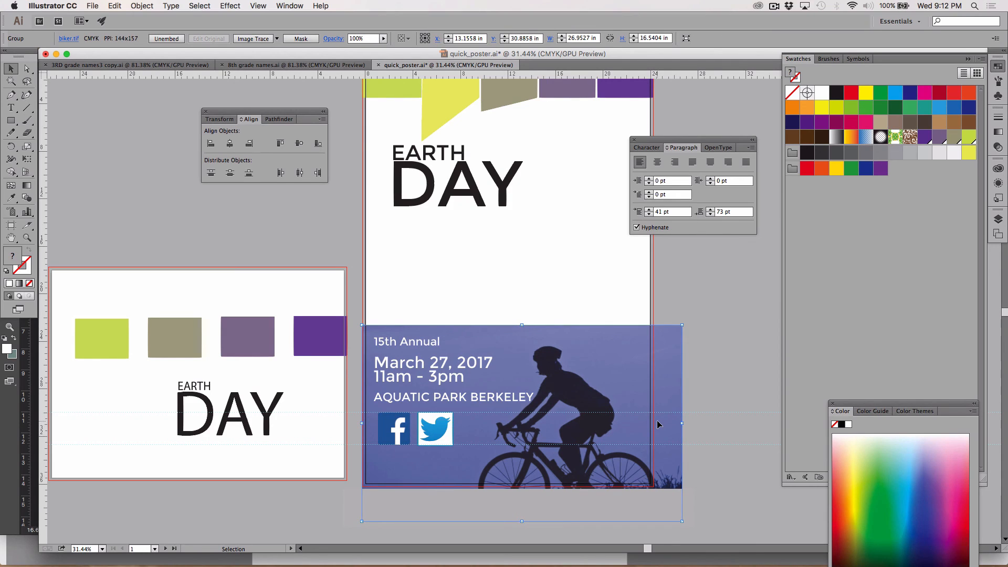
Nudge the stretched biker image about 0.5 in right, placing its left edge near the poster edge
key("shift+Right")
key("shift+Right")
key("shift+Right")
key("shift+Right")
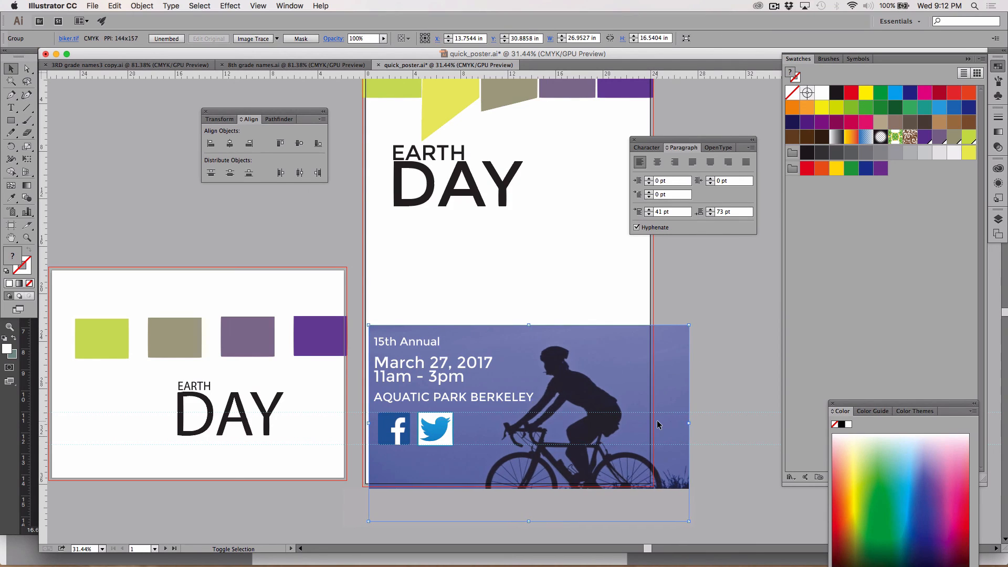
key("s")
key("shift+Left")
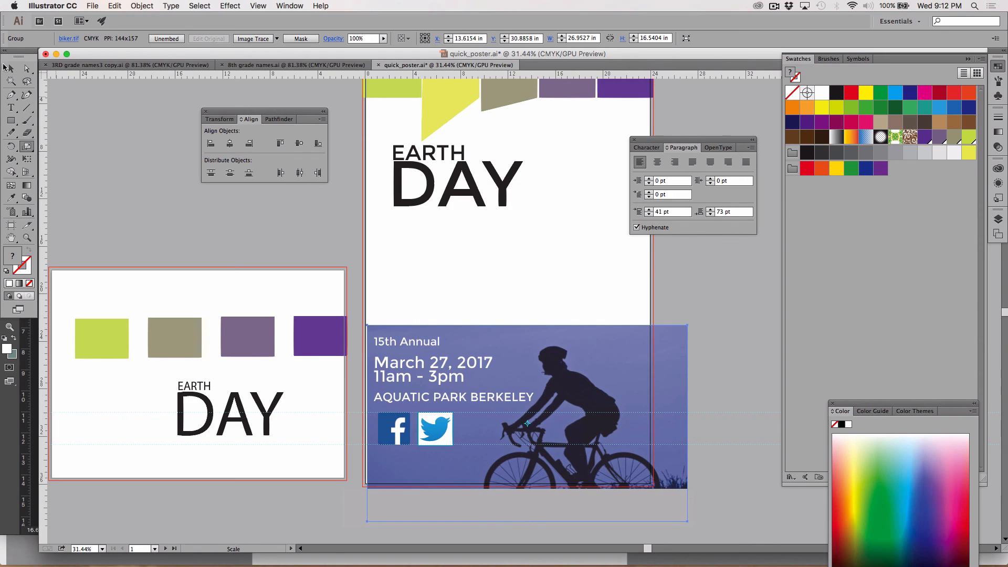
left_click(8, 69)
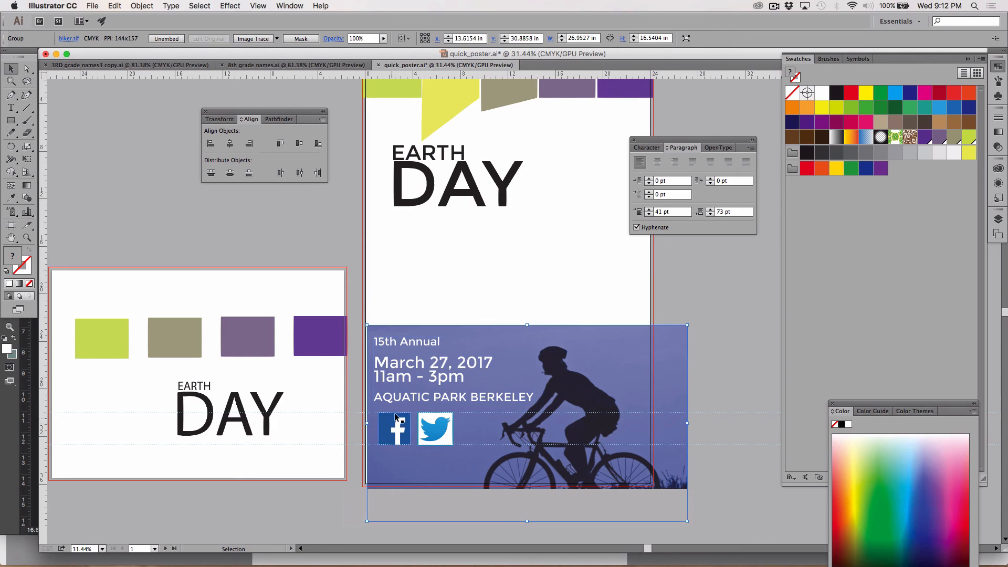
Scale the biker image to about 30.8 by 15.4 in and nudge it up over the poster's lower part
key("s")
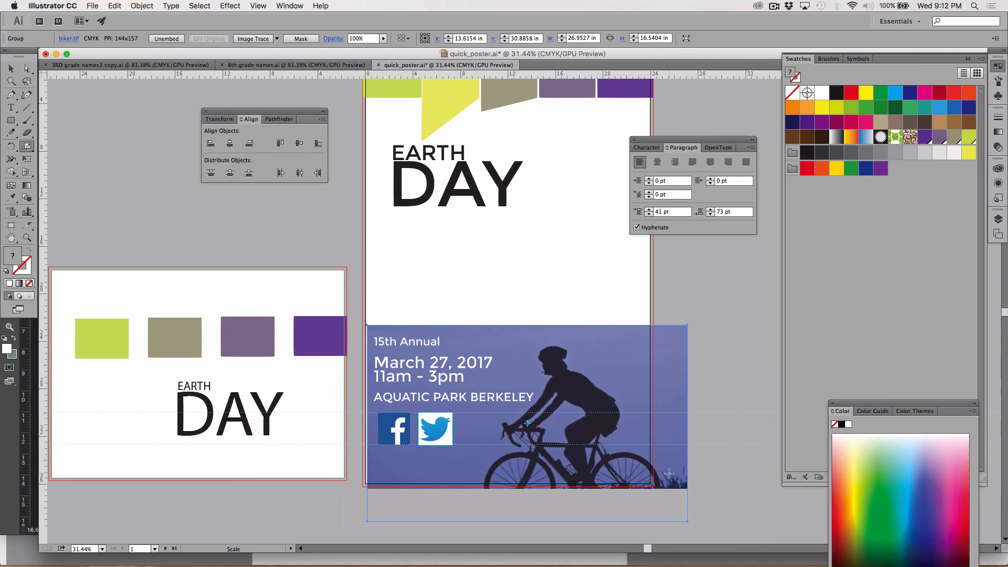
left_click_drag(672, 330, 670, 333)
key("shift+Up")
key("shift+Up")
key("shift+Up")
key("shift+Up")
key("shift+Up")
key("shift+Up")
key("shift+Up")
key("shift+Up")
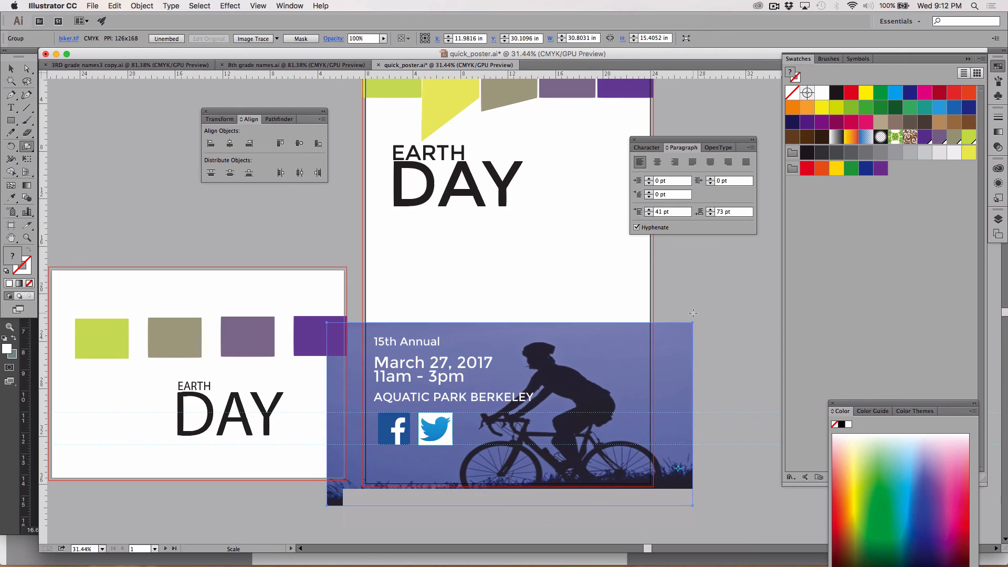
Nudge the scaled biker image about 1.8 in right, shifting the rider away from the event details, and deselect it
key("shift+Right")
key("shift+Right")
key("shift+Right")
key("shift+Right")
key("shift+Right")
key("shift+Right")
key("shift+Right")
key("shift+Right")
key("shift+Right")
key("shift+Right")
key("shift+Right")
key("shift+Right")
key("shift+Right")
key("shift+Right")
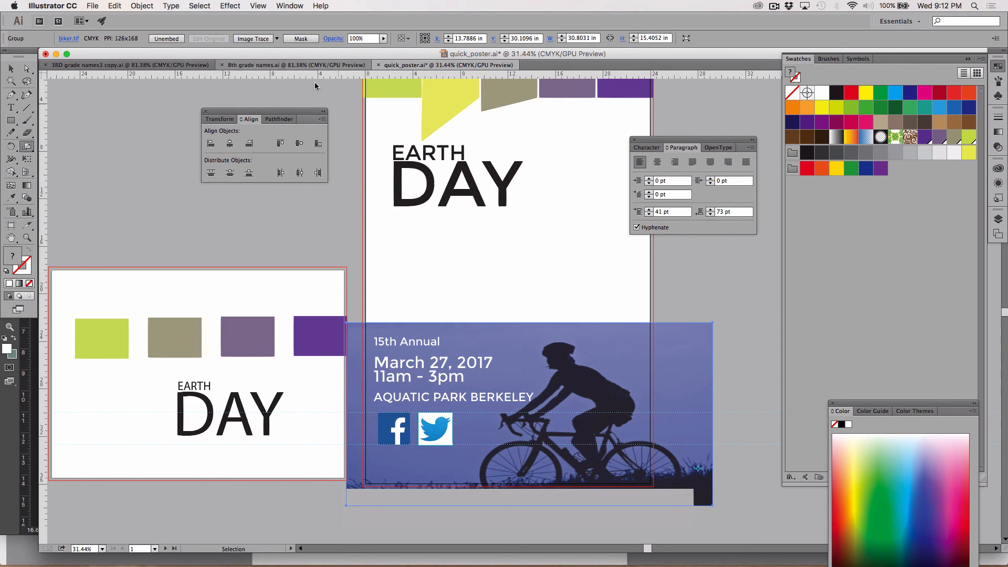
left_click(18, 68)
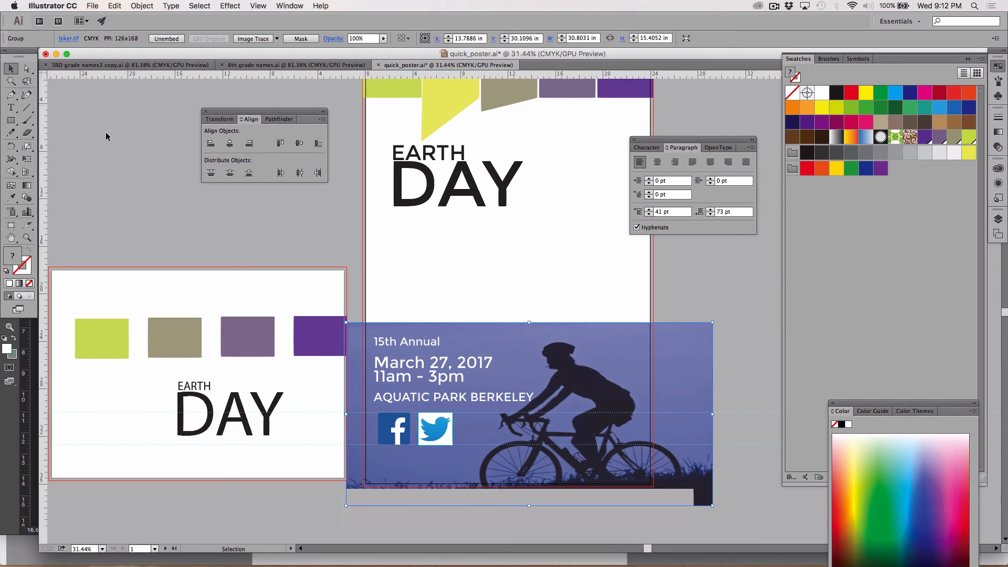
left_click(121, 161)
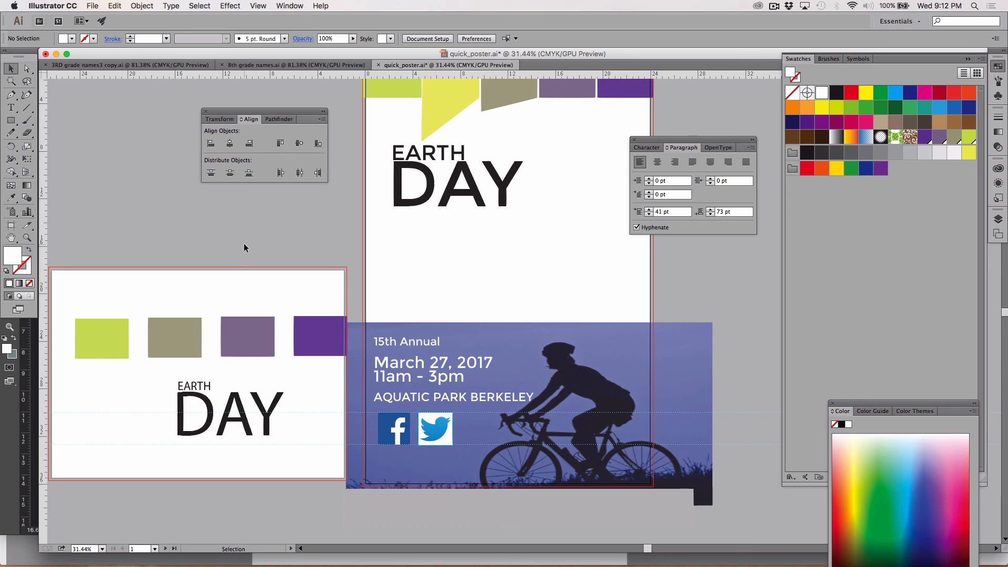
key("a")
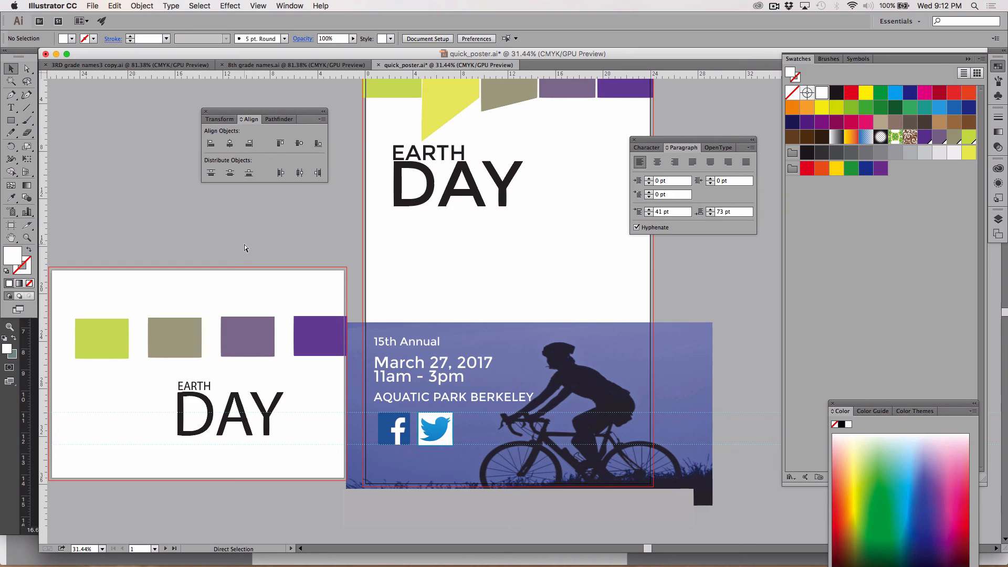